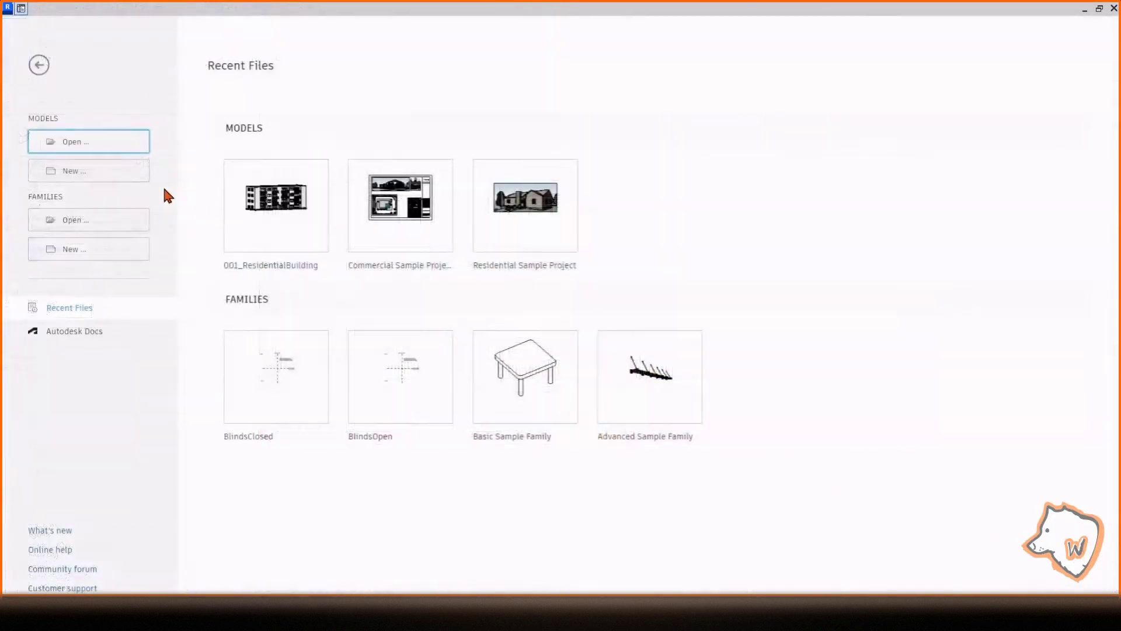
# Start a new project and load LT_USI_Default.rte from the English-Imperial folder as its template file
pyautogui.click(120, 175)
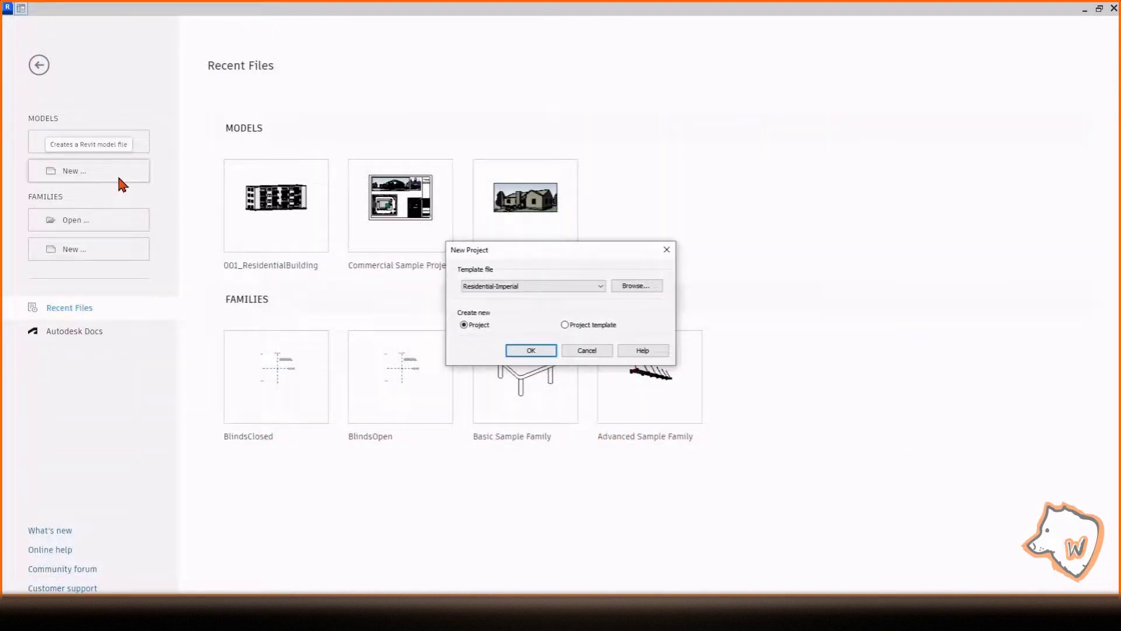
pyautogui.click(525, 286)
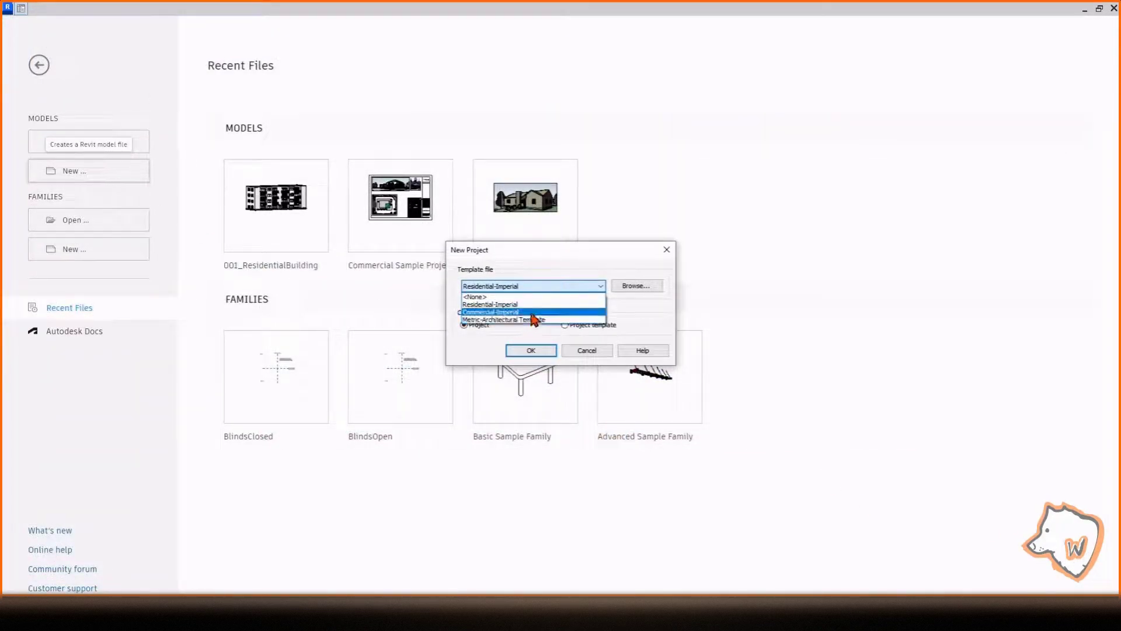
pyautogui.click(647, 292)
pyautogui.click(644, 293)
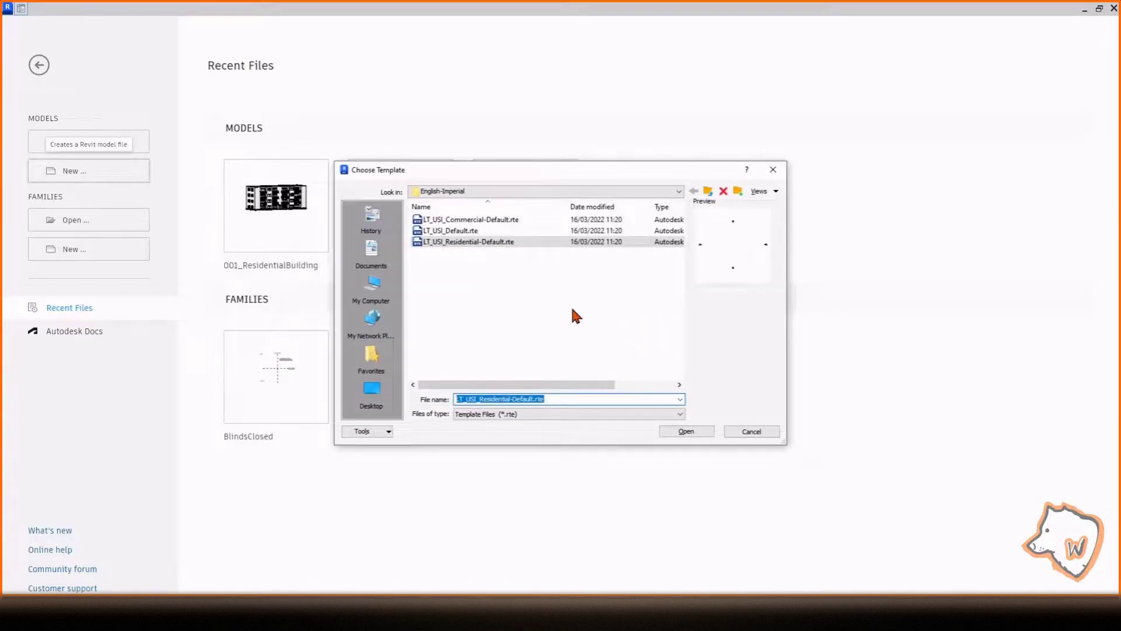
pyautogui.click(466, 232)
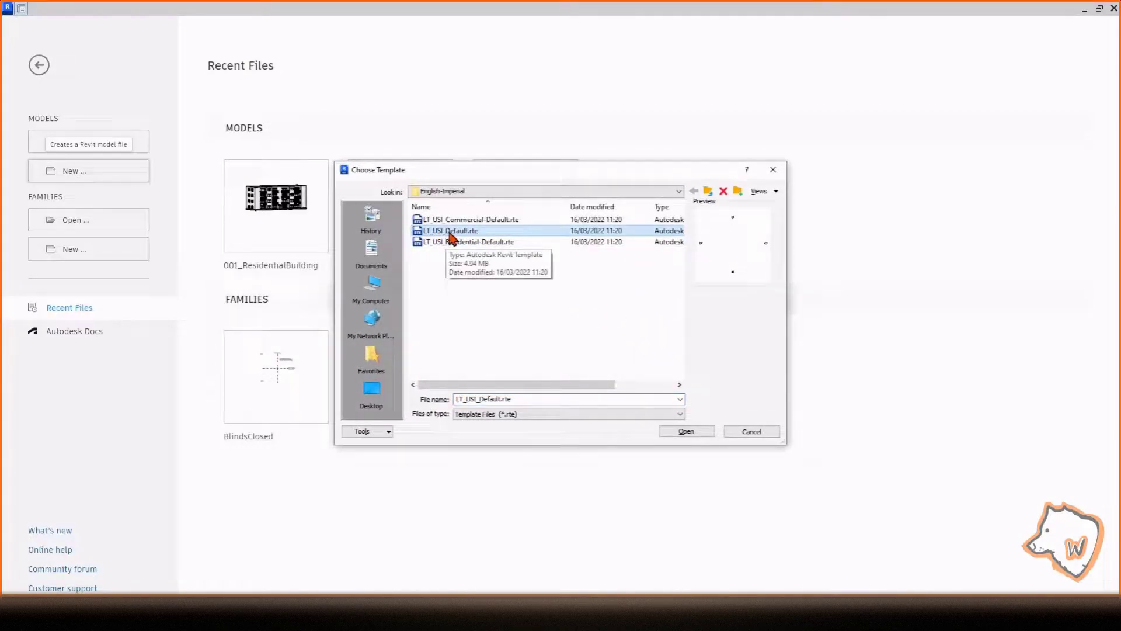
pyautogui.click(693, 436)
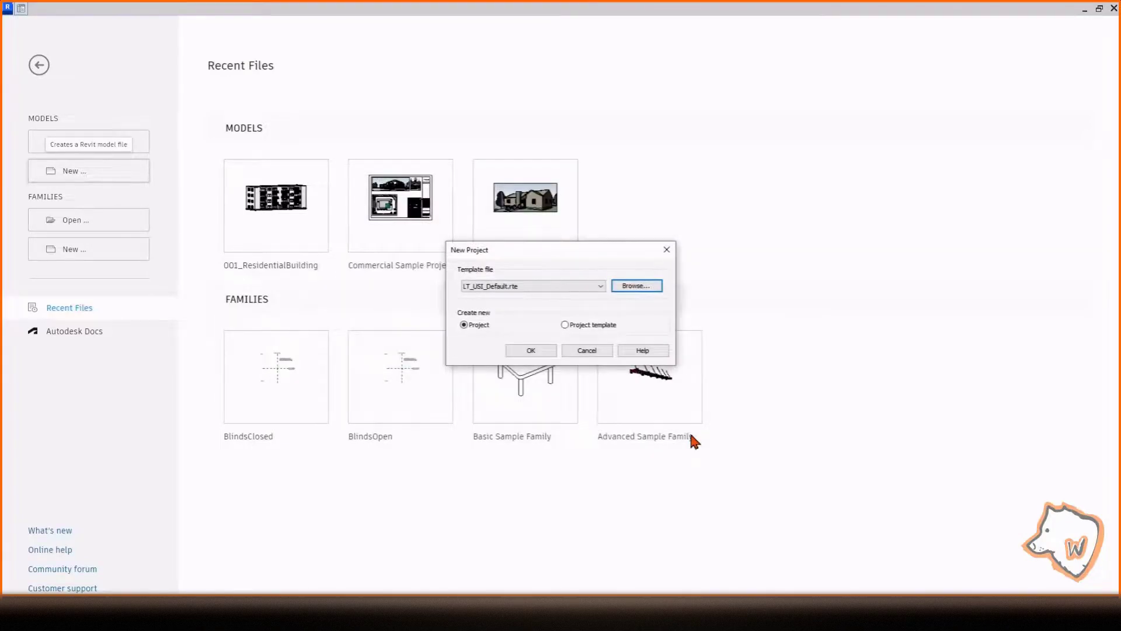
# Create the project from the Metric-Architectural Template and save it as 001_ResidentialBuilding
pyautogui.click(526, 287)
pyautogui.click(506, 328)
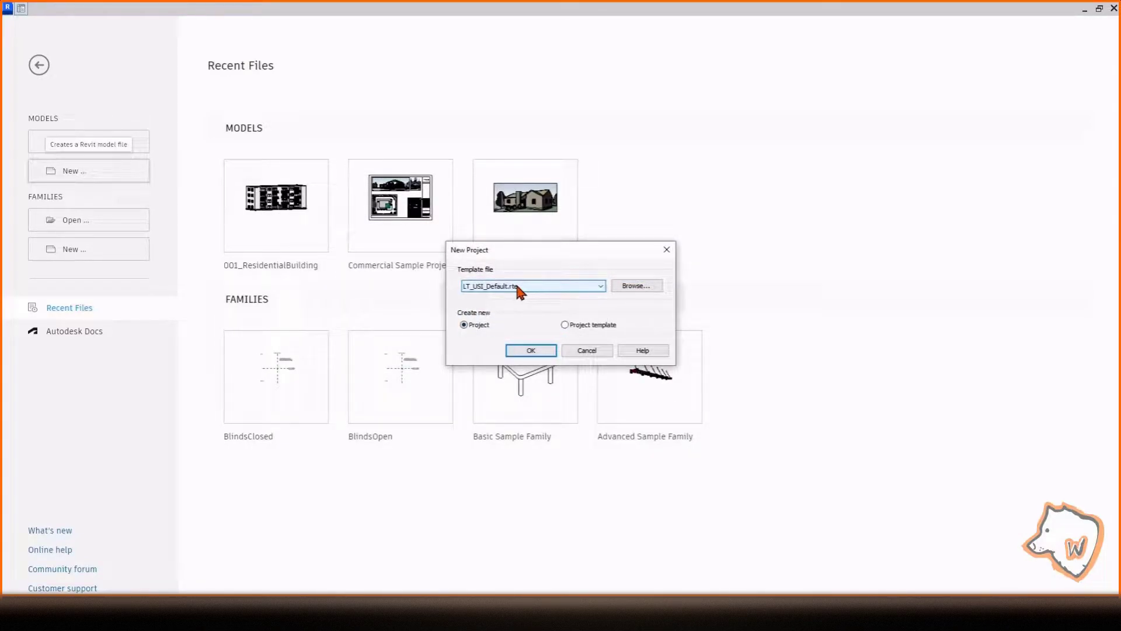
pyautogui.click(519, 287)
pyautogui.click(524, 322)
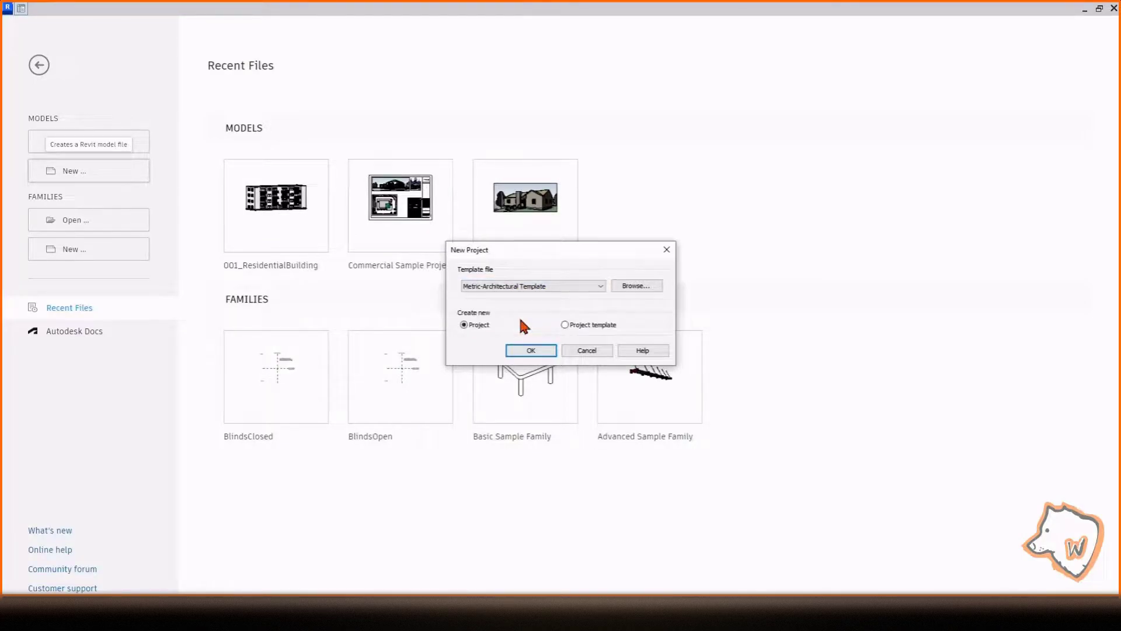
pyautogui.click(528, 350)
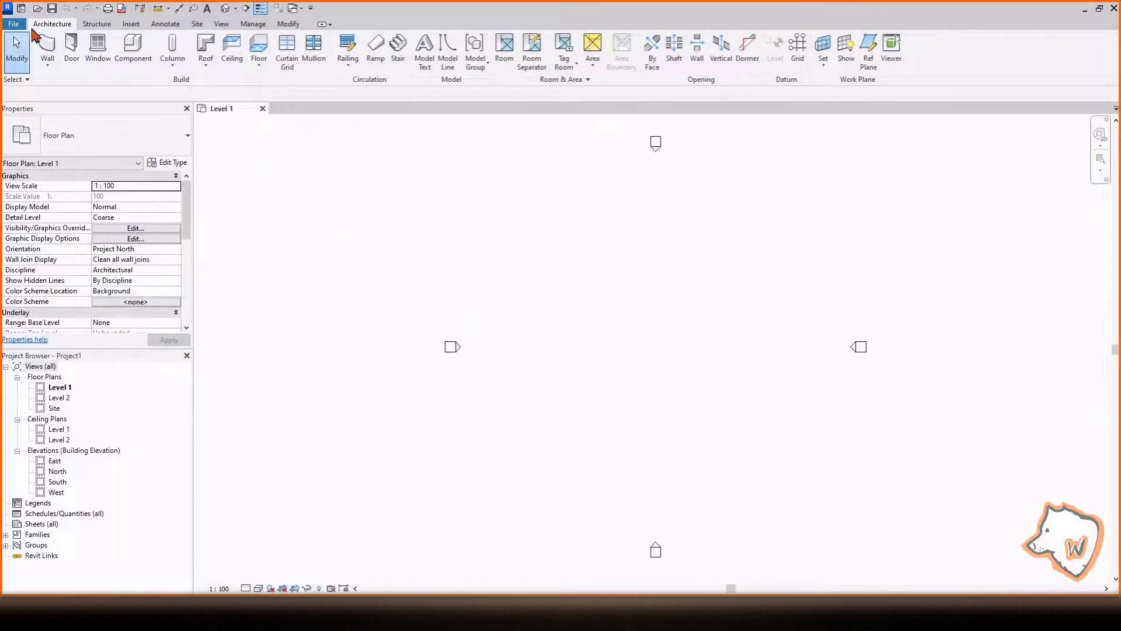
pyautogui.click(51, 9)
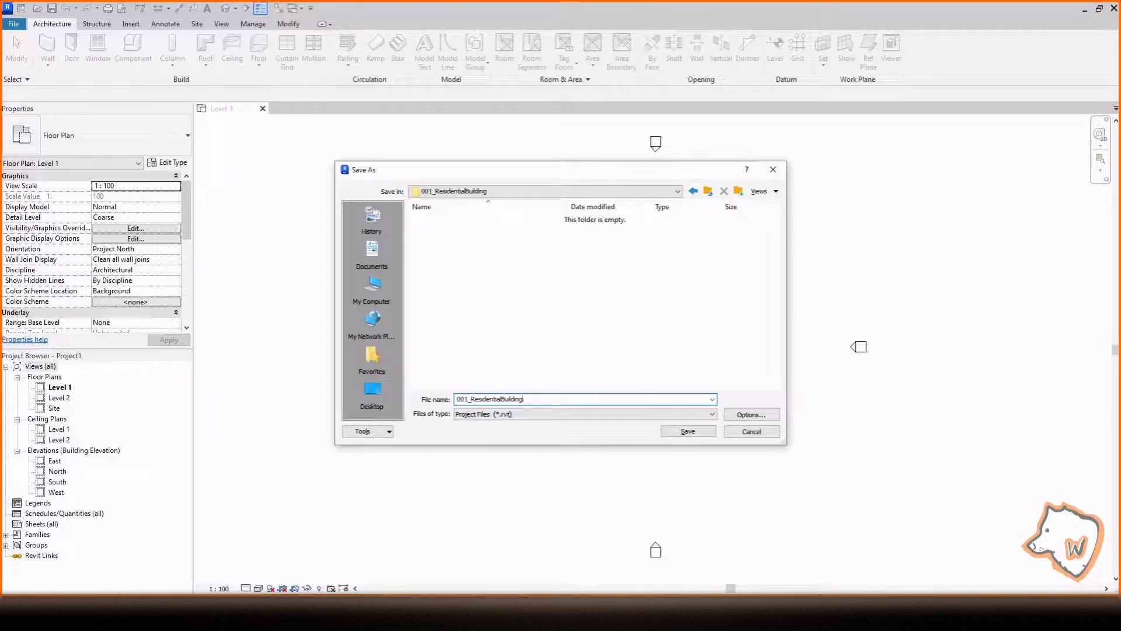
pyautogui.click(684, 432)
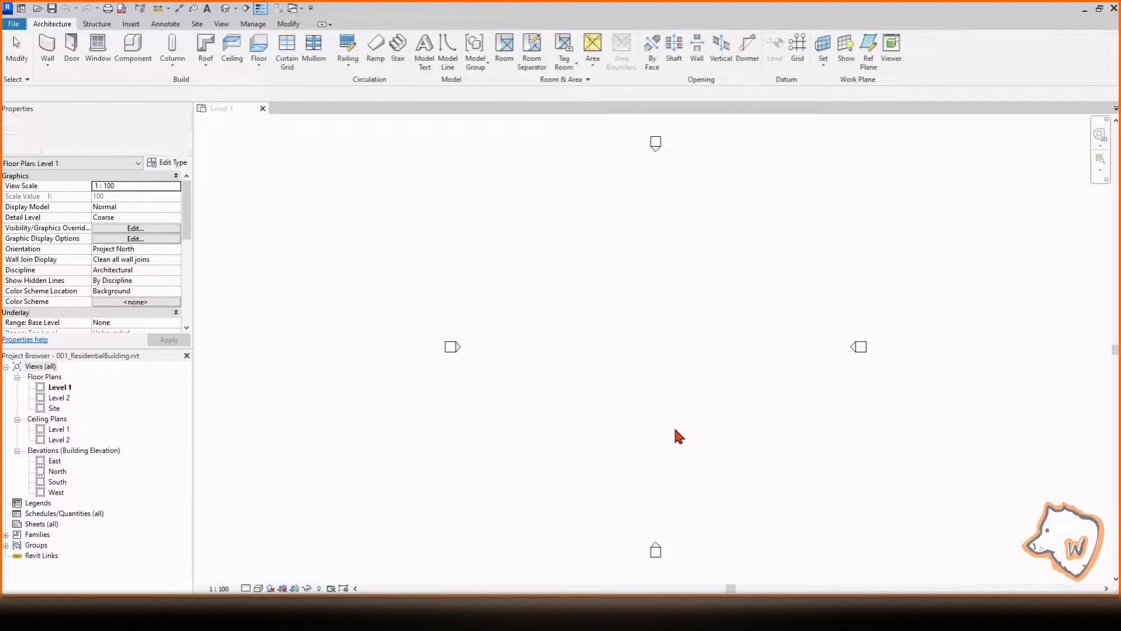
# Open the South elevation and set the elevation of Level 2 to 3000
pyautogui.doubleClick(54, 482)
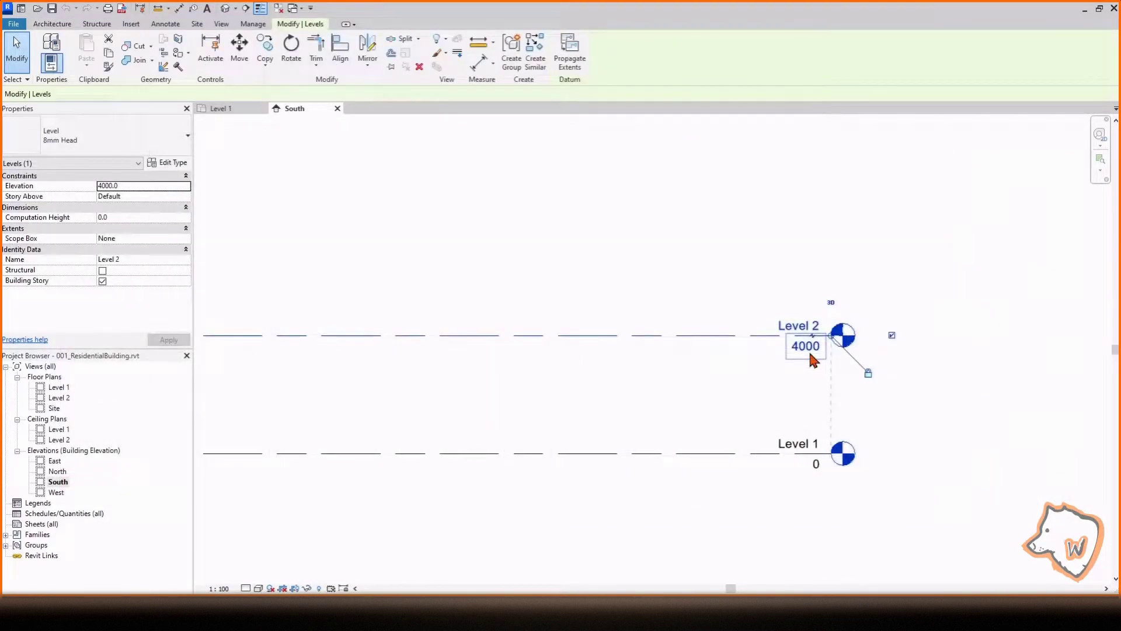
pyautogui.click(813, 346)
pyautogui.write('3000')
pyautogui.press('Return')
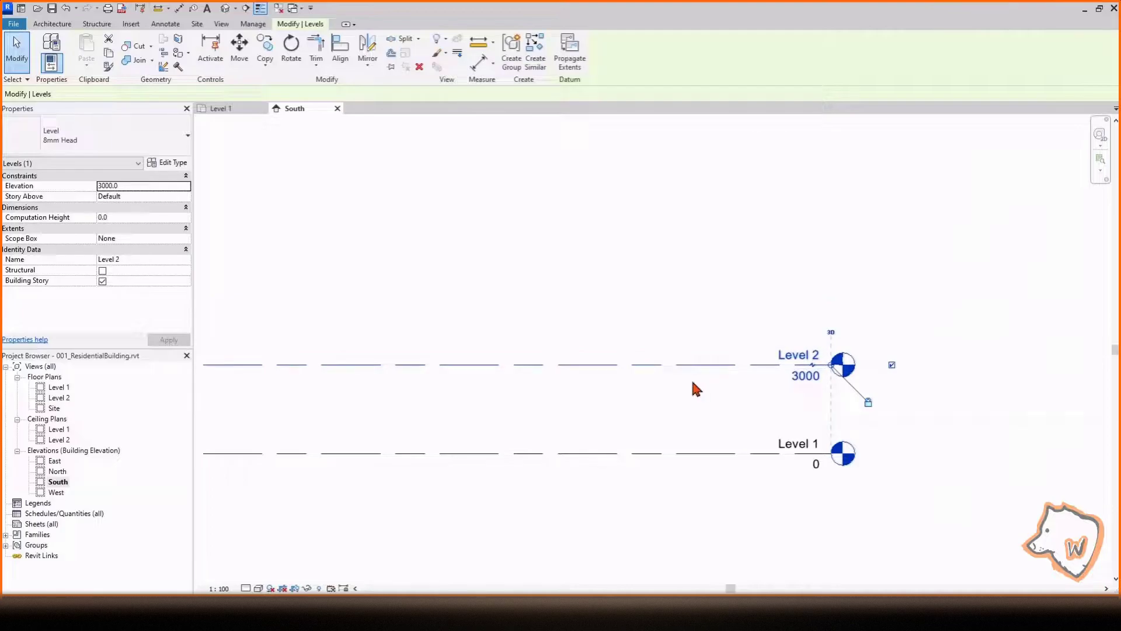
# Copy Level 2 upward three times in one multiple copy, placing the new levels at about 5800, 8700 and 12100
pyautogui.scroll(-1, 734, 412)
pyautogui.scroll(2, 733, 394)
pyautogui.click(264, 55)
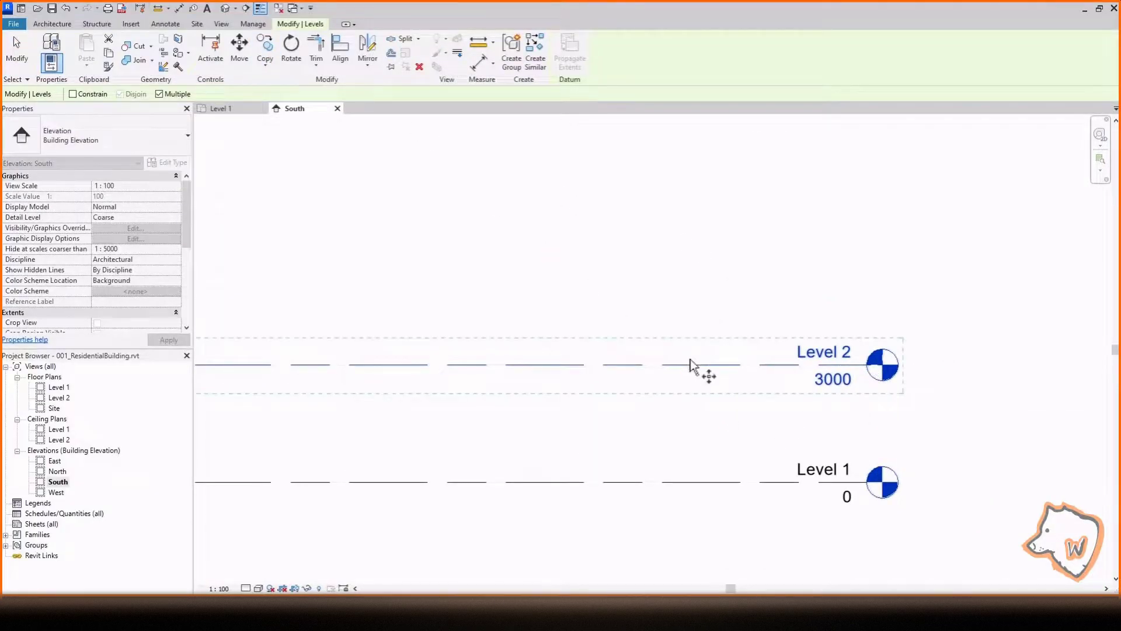
pyautogui.click(691, 365)
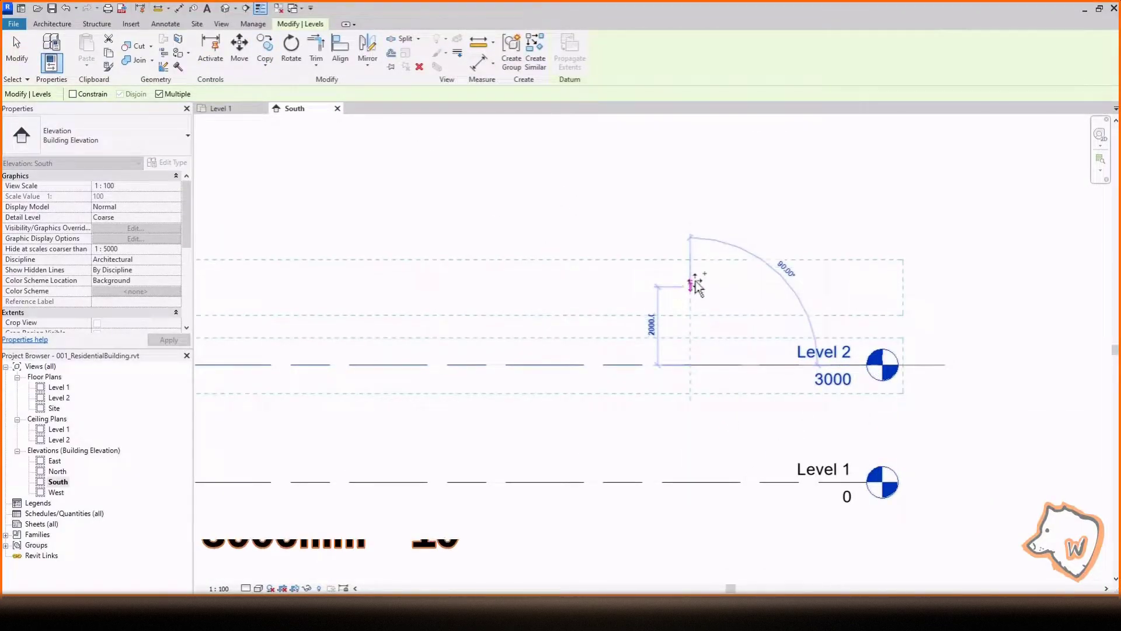
pyautogui.click(696, 257)
pyautogui.scroll(-2, 698, 259)
pyautogui.click(695, 195)
pyautogui.scroll(-2, 713, 380)
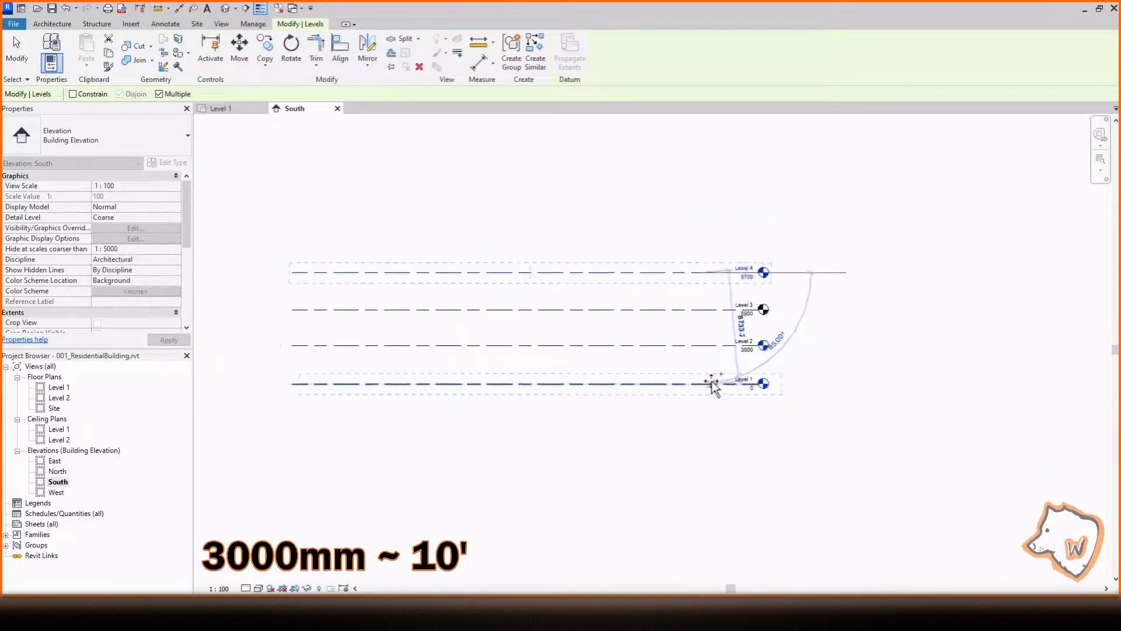
pyautogui.scroll(1, 701, 258)
pyautogui.click(712, 256)
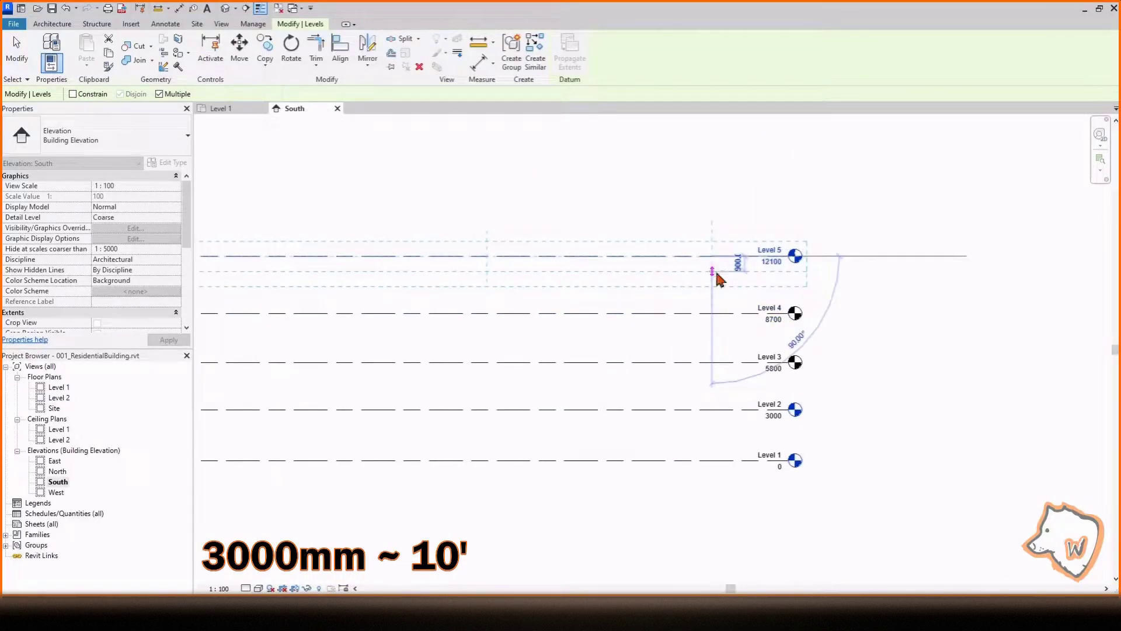
pyautogui.press('Escape')
# Set the elevation of Level 3 to 6000
pyautogui.click(744, 363)
pyautogui.scroll(3, 751, 369)
pyautogui.click(806, 357)
pyautogui.write('6000')
pyautogui.press('Return')
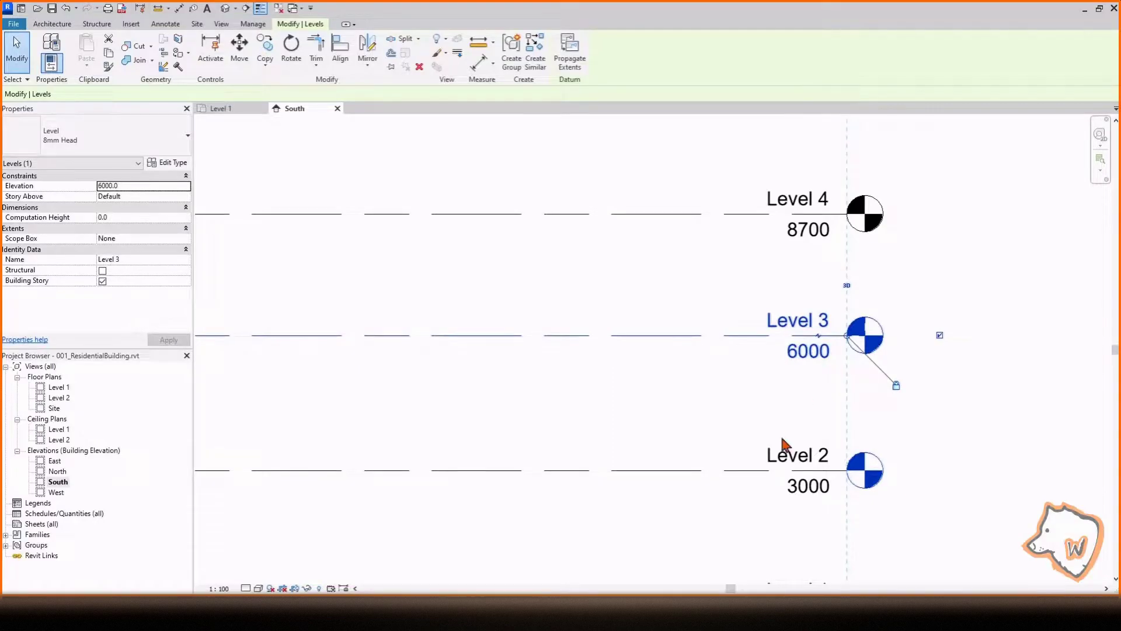
pyautogui.doubleClick(817, 248)
pyautogui.write('900')
pyautogui.press('Return')
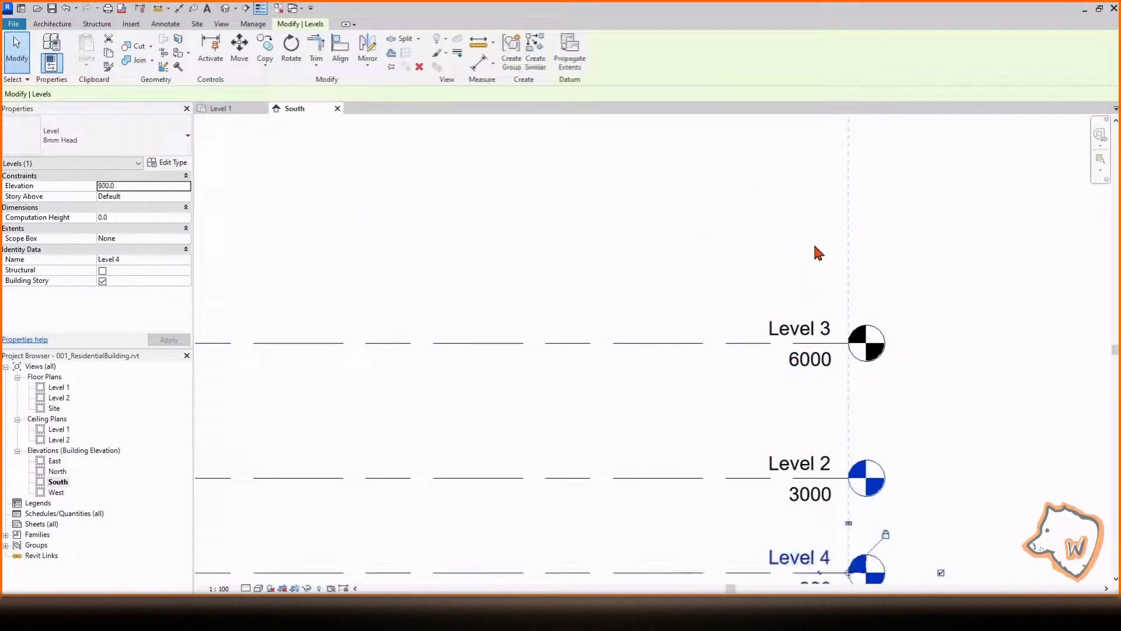
pyautogui.hotkey('ctrl', 'z')
# Set the elevation of Level 4 to 9000
pyautogui.click(815, 244)
pyautogui.click(815, 244)
pyautogui.write('9000')
pyautogui.press('Return')
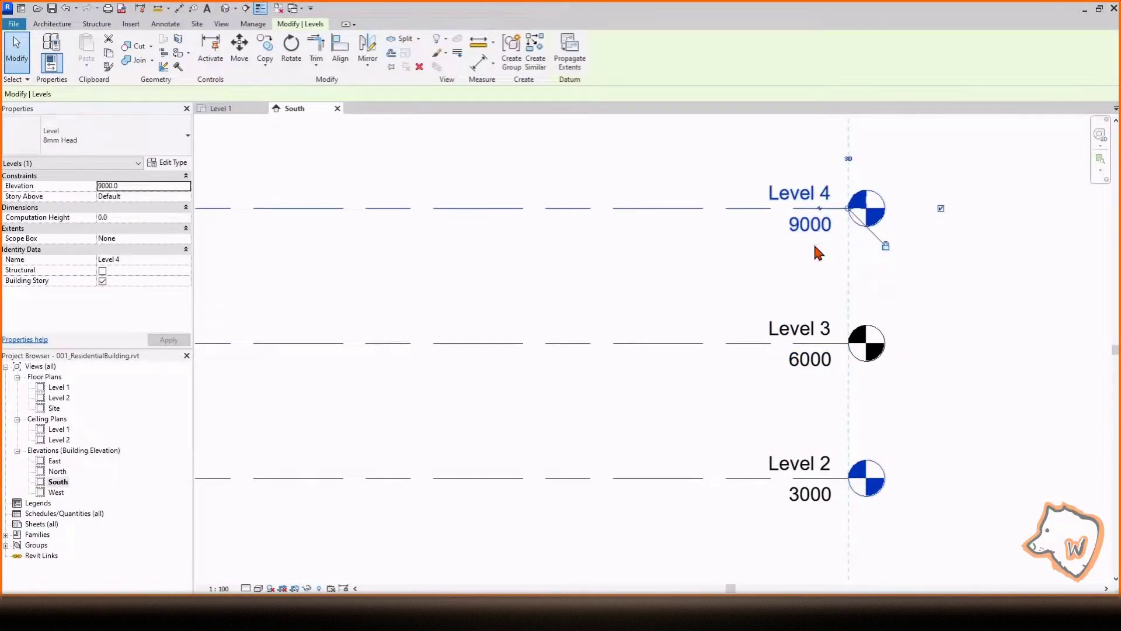
# Set the elevation of Level 5 to 12000
pyautogui.scroll(-1, 816, 245)
pyautogui.moveTo(816, 246); pyautogui.dragTo(768, 383, button='middle')
pyautogui.doubleClick(742, 269)
pyautogui.write('12000')
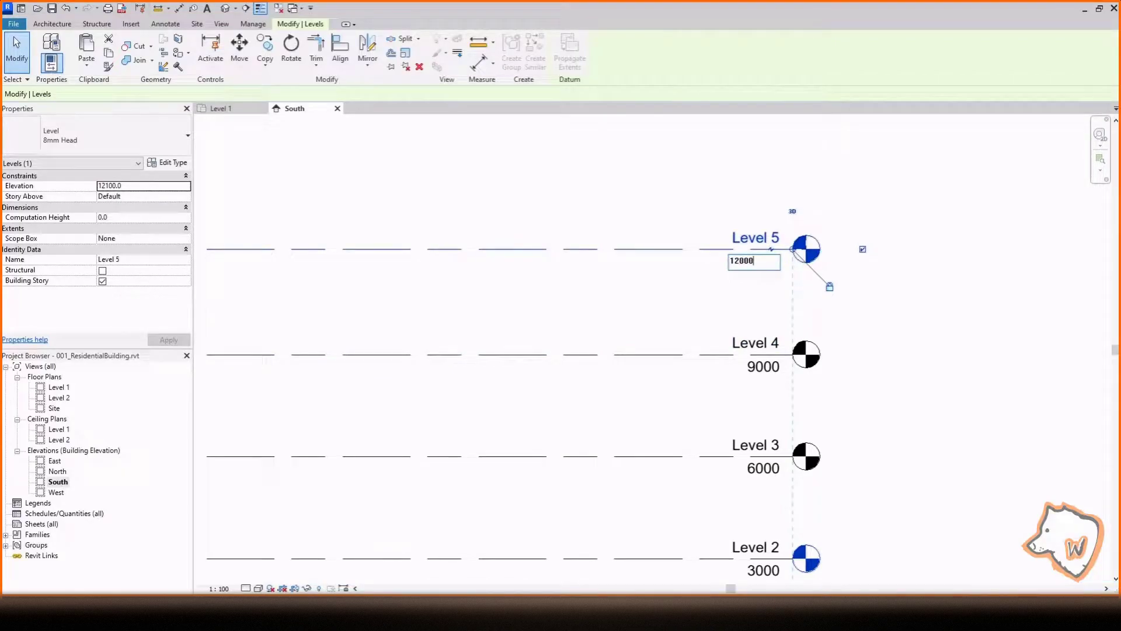
pyautogui.click(920, 283)
pyautogui.scroll(-3, 921, 282)
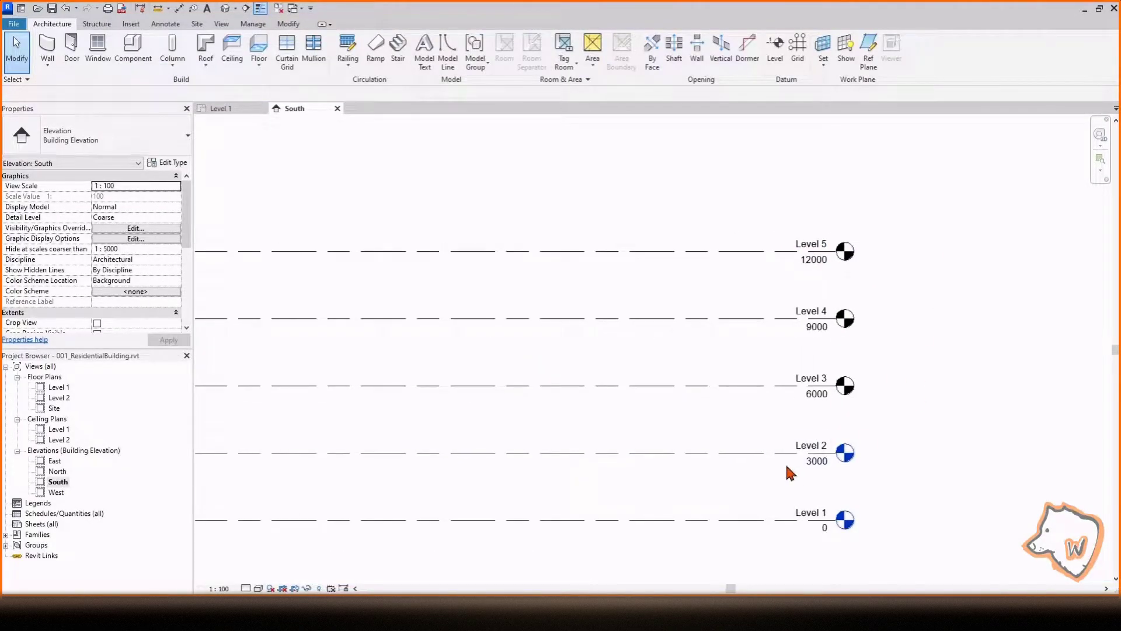
pyautogui.click(790, 470)
pyautogui.scroll(4, 813, 453)
pyautogui.click(59, 398)
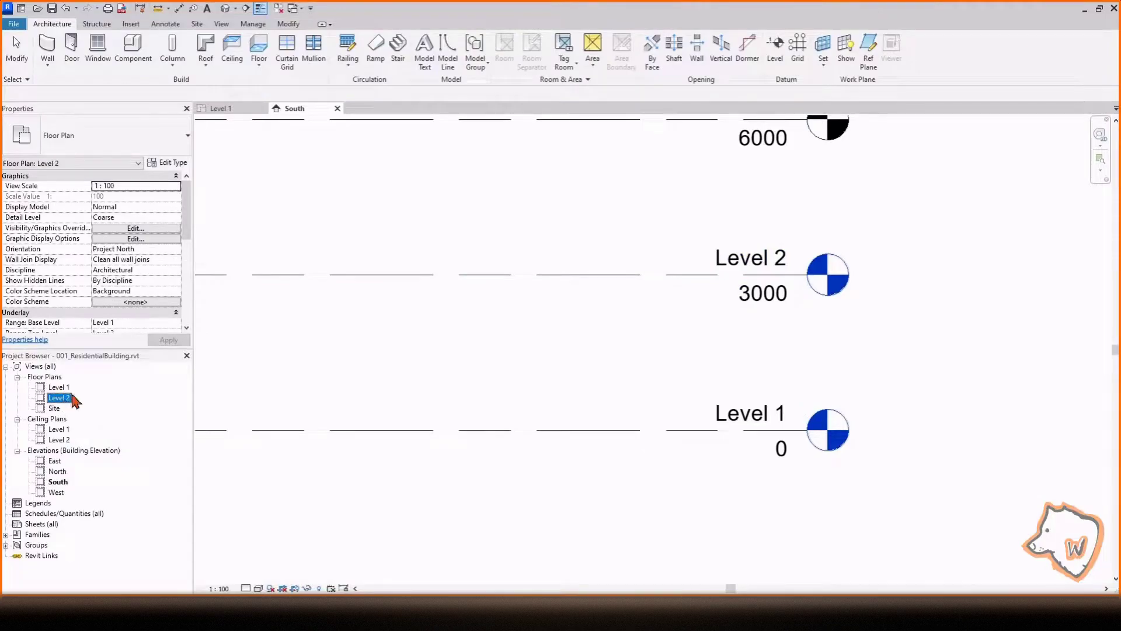
pyautogui.scroll(-4, 730, 492)
# Try to create a new floor plan view for Level 5, without duplicating existing views
pyautogui.click(222, 25)
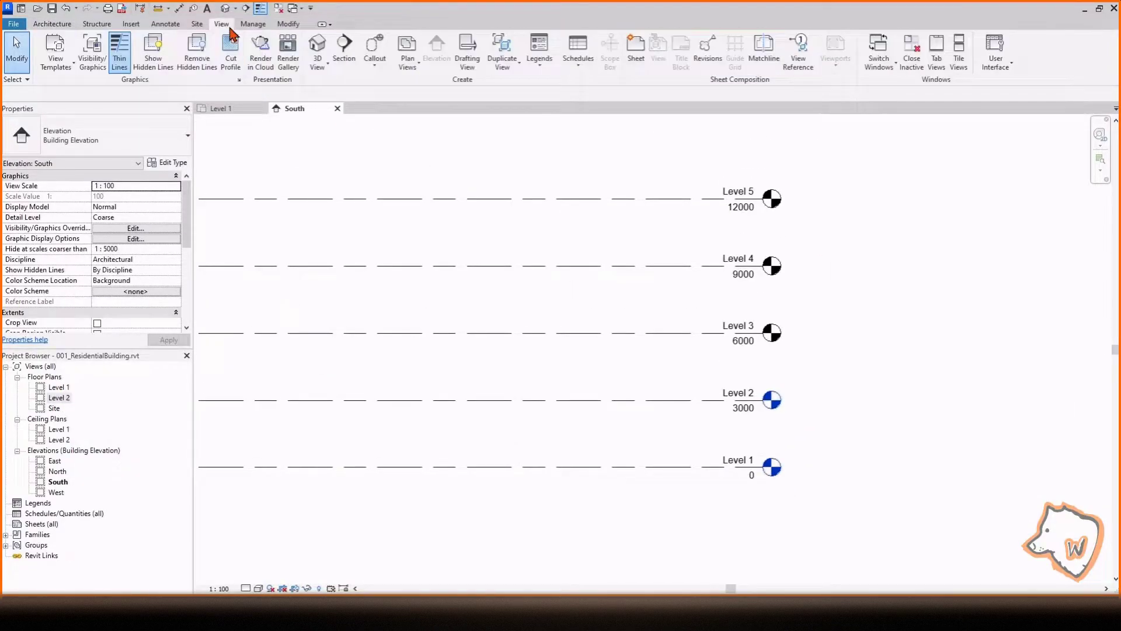
pyautogui.click(407, 61)
pyautogui.click(438, 94)
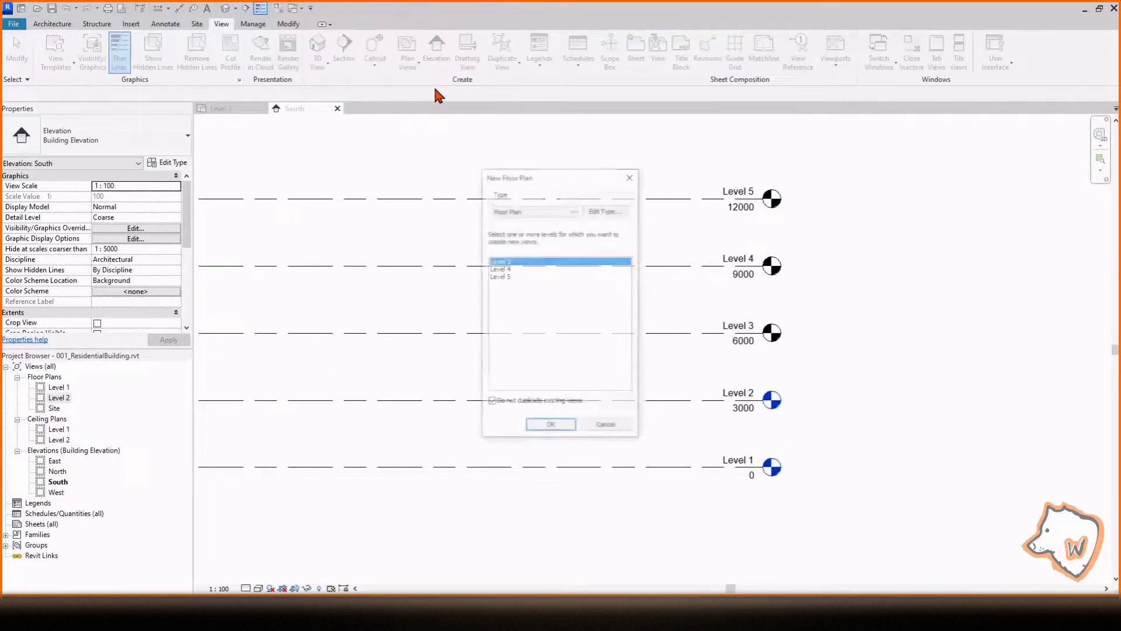
pyautogui.keyDown('shift'); pyautogui.click(499, 276); pyautogui.keyUp('shift')
pyautogui.press('Return')
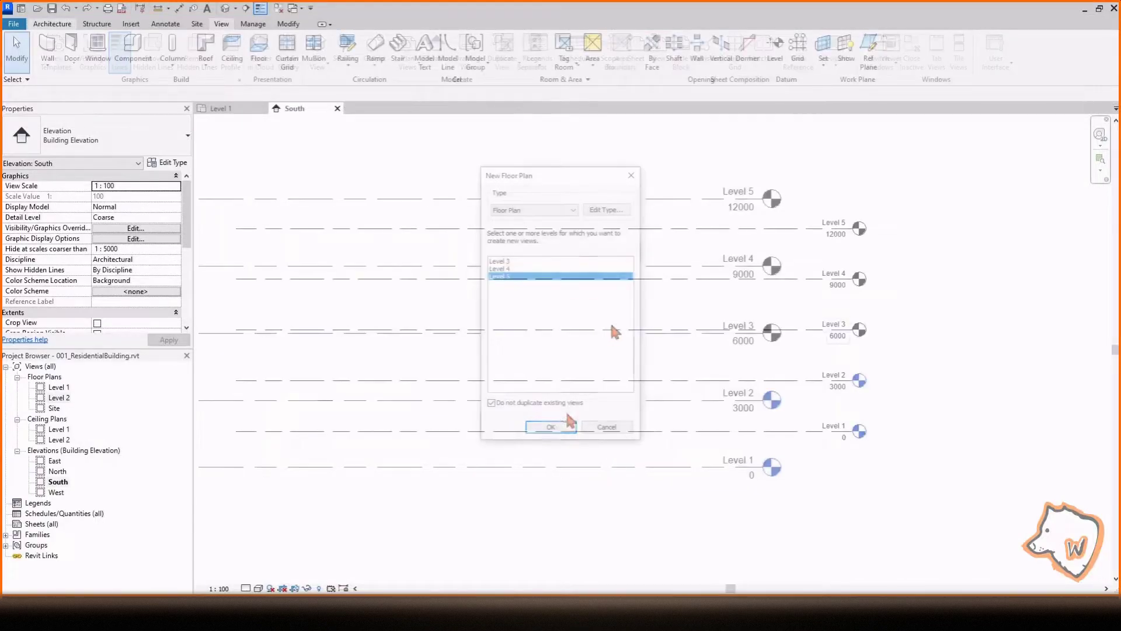
# Open the Level 1 floor plan and start the Wall tool with the Basic Wall type Generic - 300mm
pyautogui.doubleClick(59, 387)
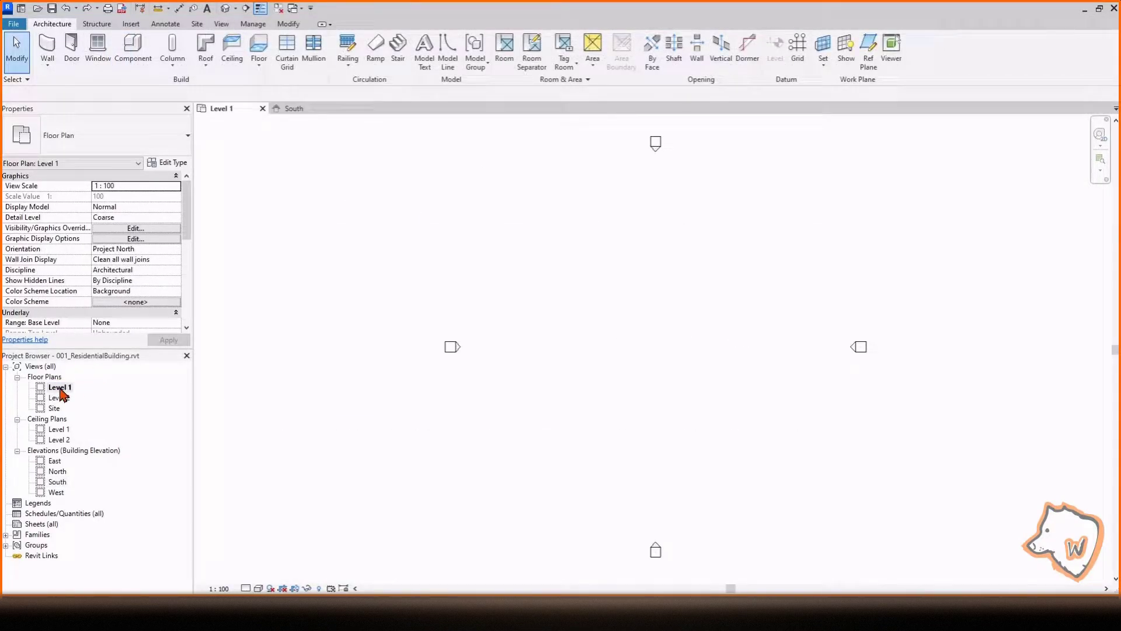
pyautogui.click(49, 48)
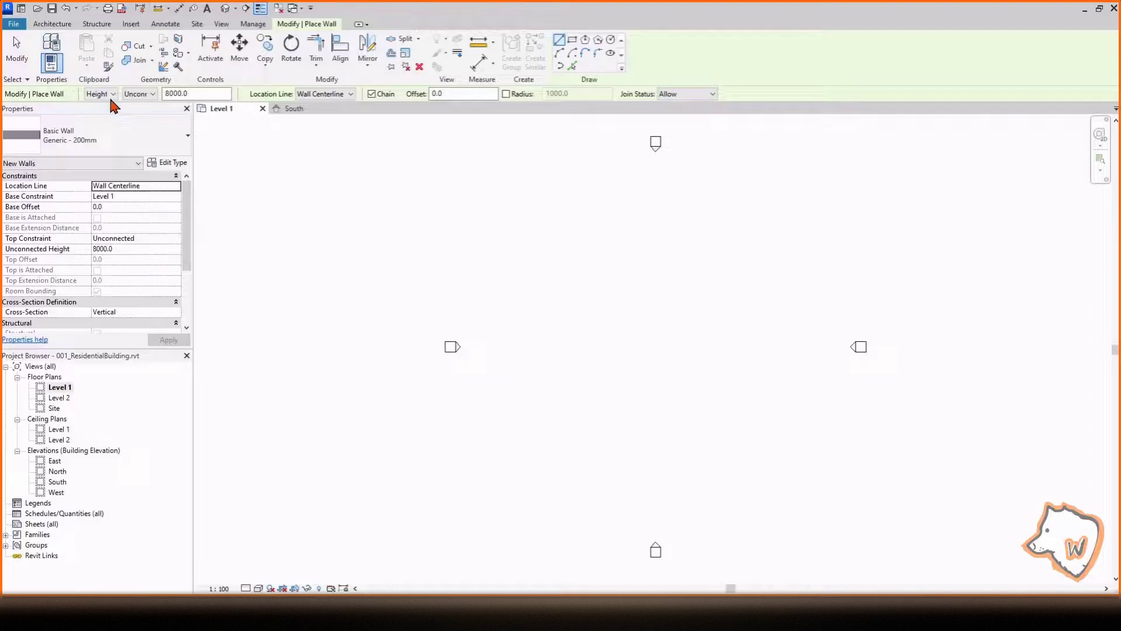
pyautogui.click(108, 140)
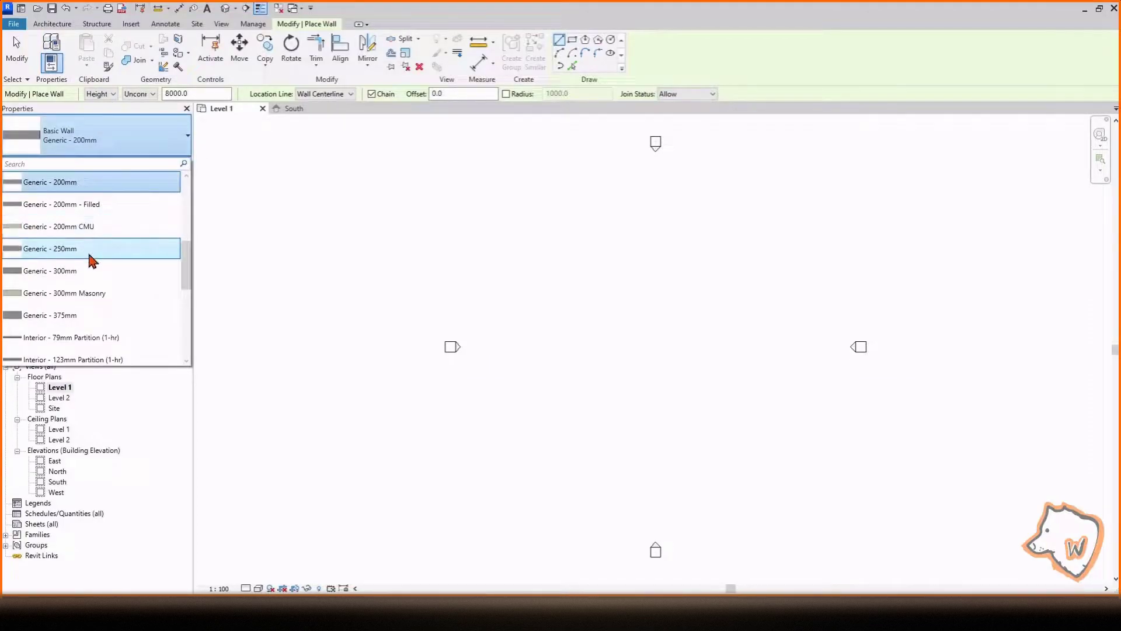
pyautogui.click(88, 271)
# Duplicate the Generic - 300mm wall type under the name Generic - 300mm 2
pyautogui.click(168, 163)
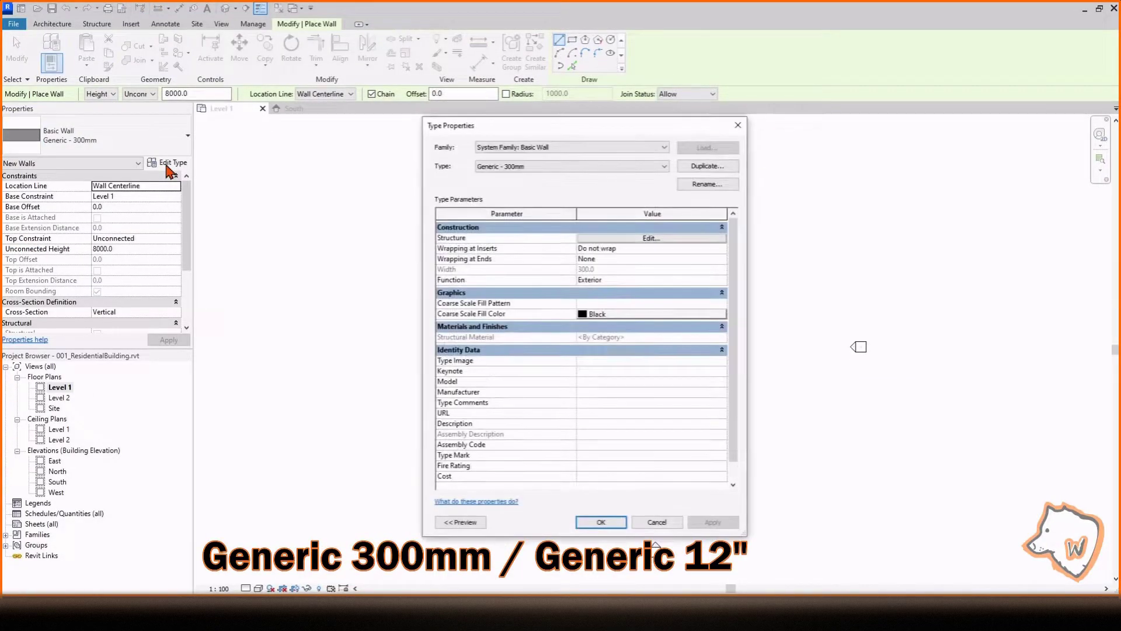
pyautogui.click(703, 167)
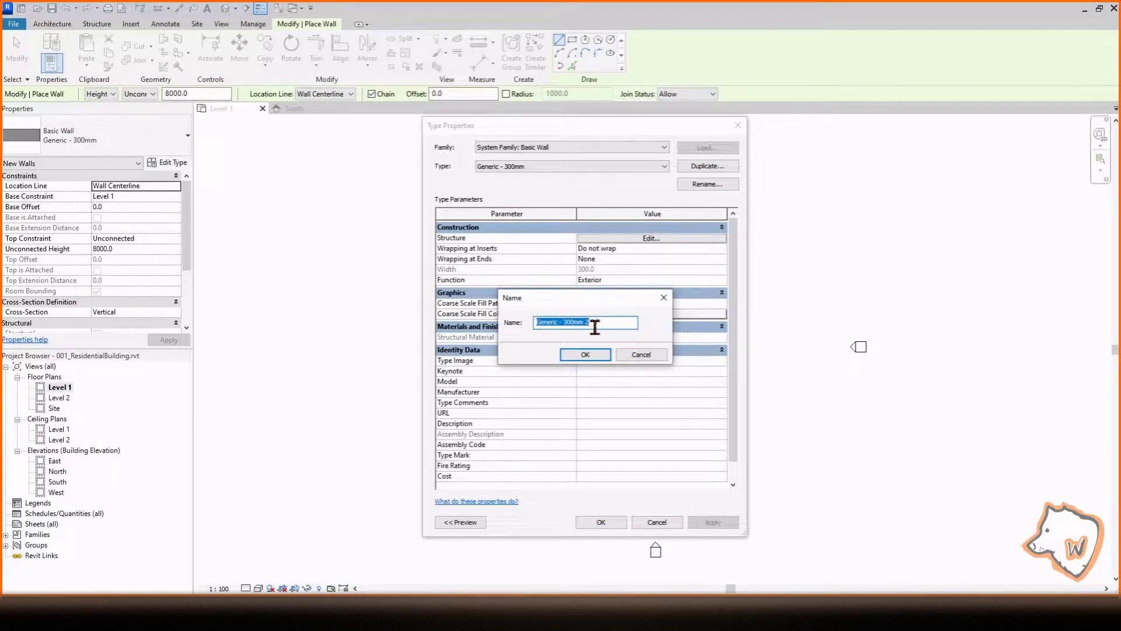
pyautogui.click(594, 358)
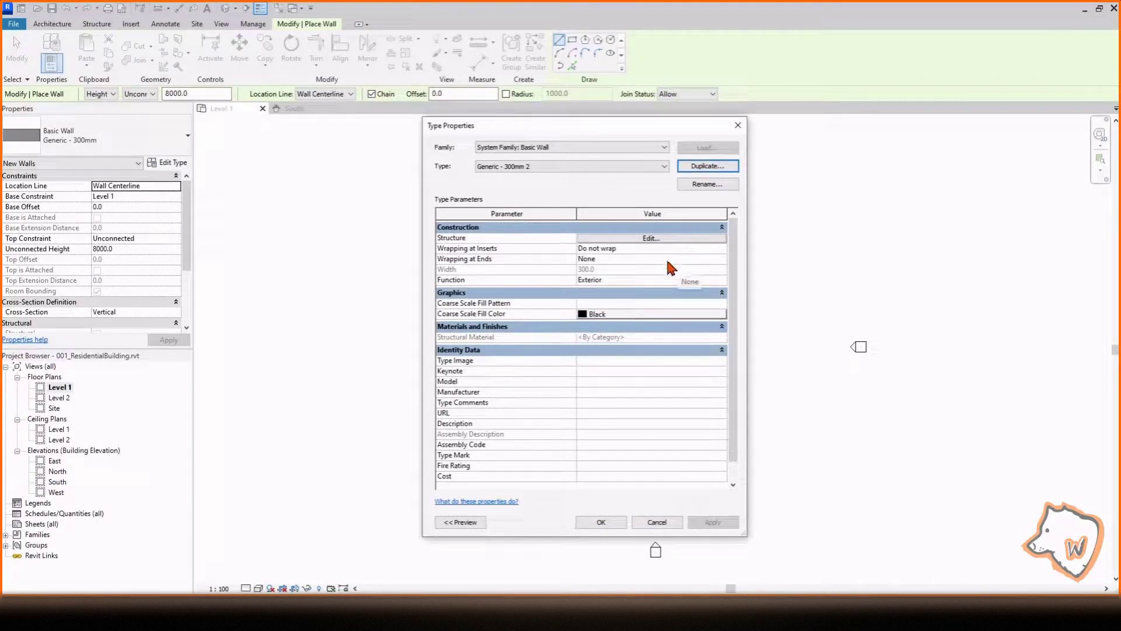
# Open the layer structure of the Generic - 300mm 2 wall type and preview it in section view
pyautogui.click(673, 238)
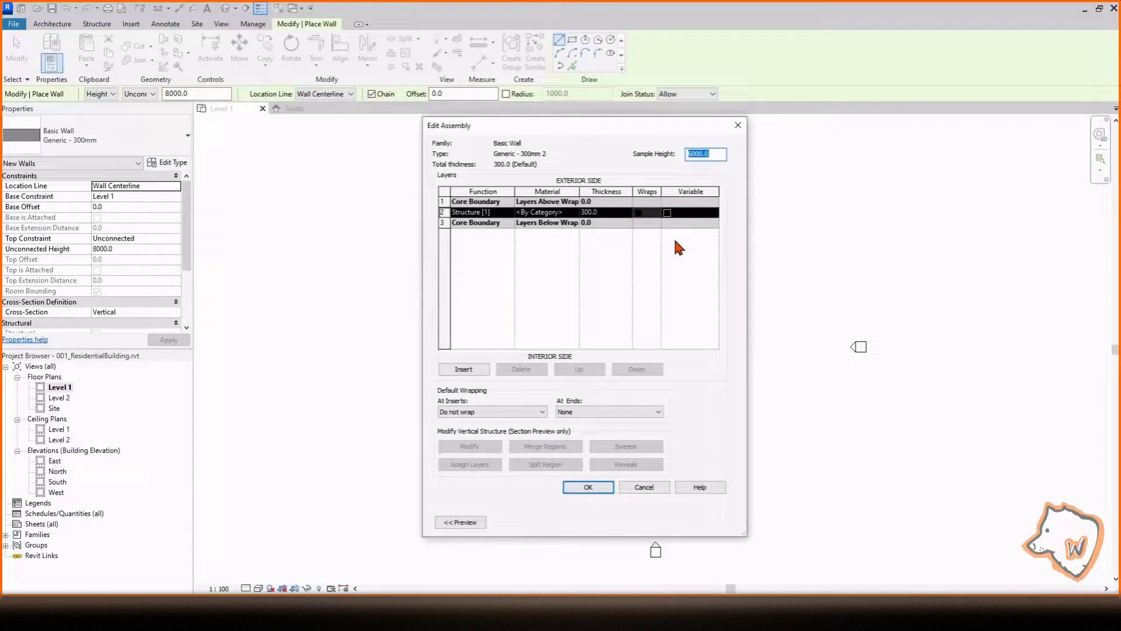
pyautogui.click(485, 523)
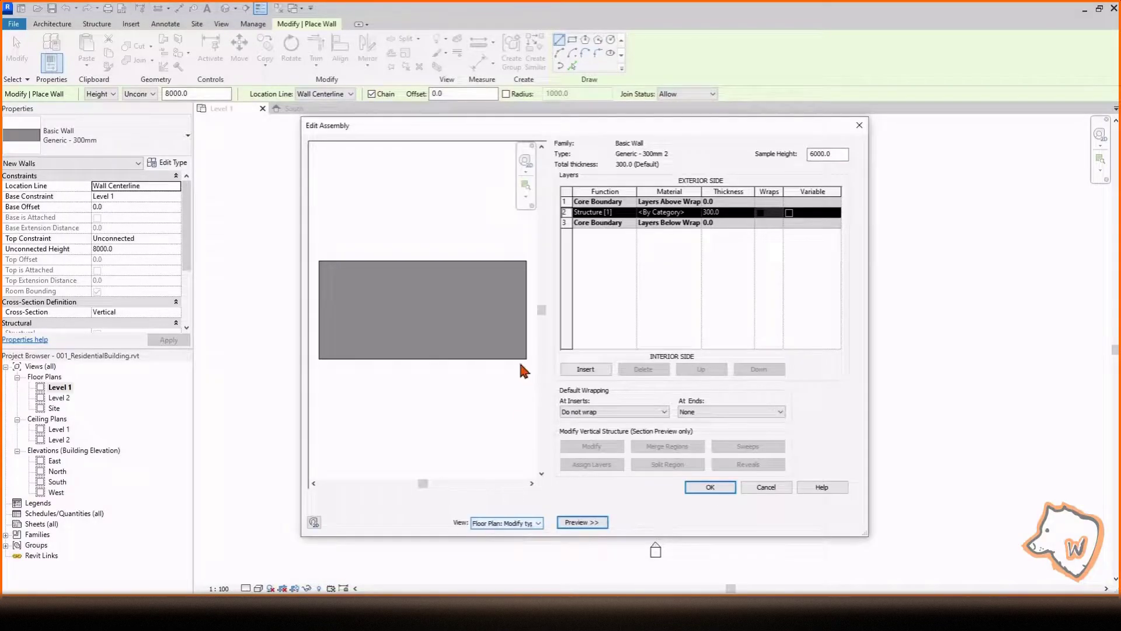
pyautogui.click(507, 523)
pyautogui.click(503, 532)
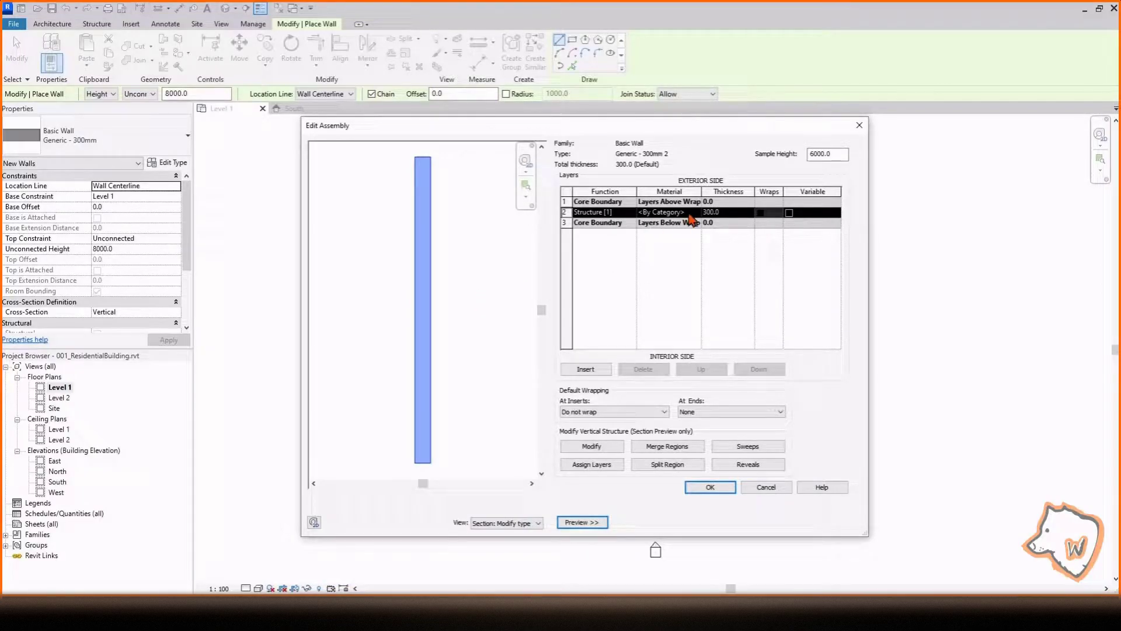
# Try a 200 mm thickness for the structure layer, and set it back to 300 mm
pyautogui.click(695, 213)
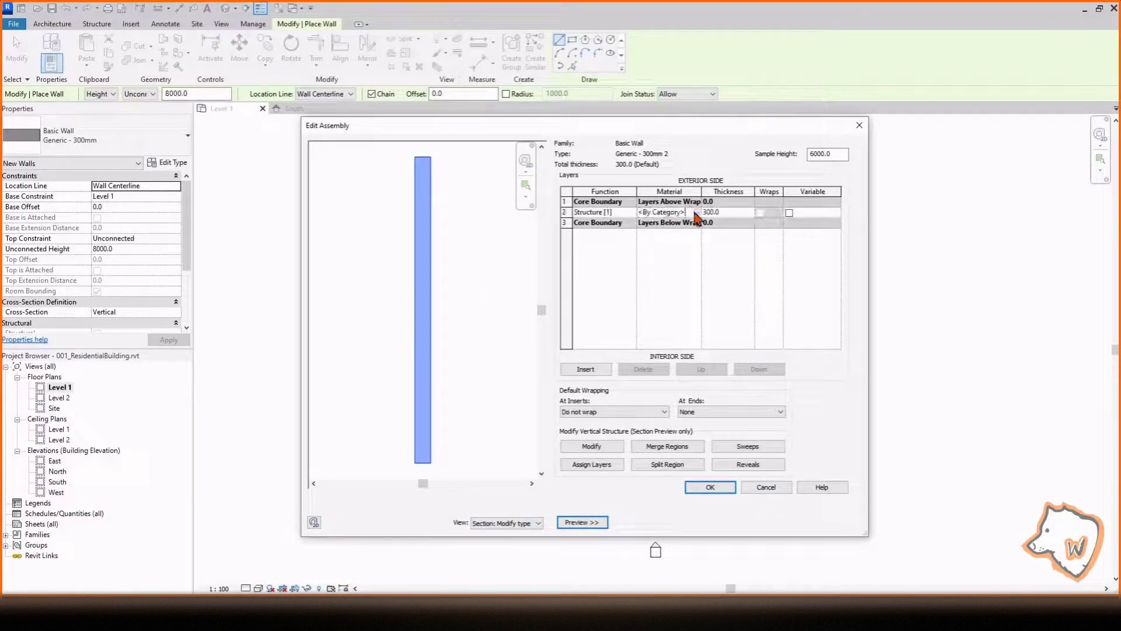
pyautogui.click(730, 212)
pyautogui.write('200')
pyautogui.press('Tab')
pyautogui.click(731, 212)
pyautogui.write('30')
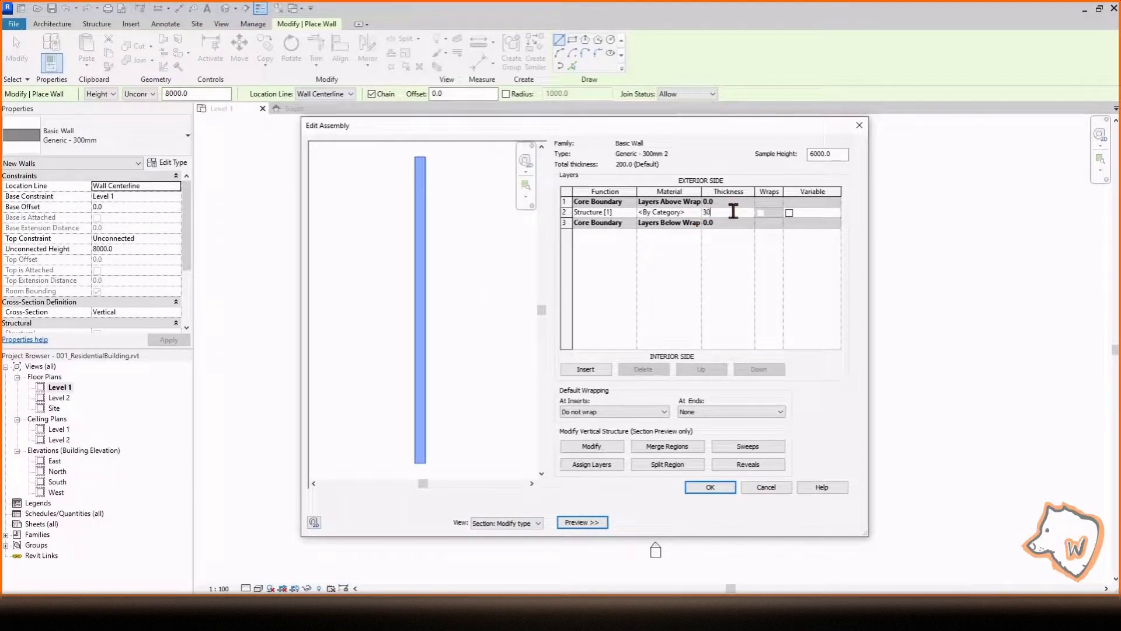
pyautogui.write('0')
pyautogui.press('Tab')
pyautogui.click(621, 213)
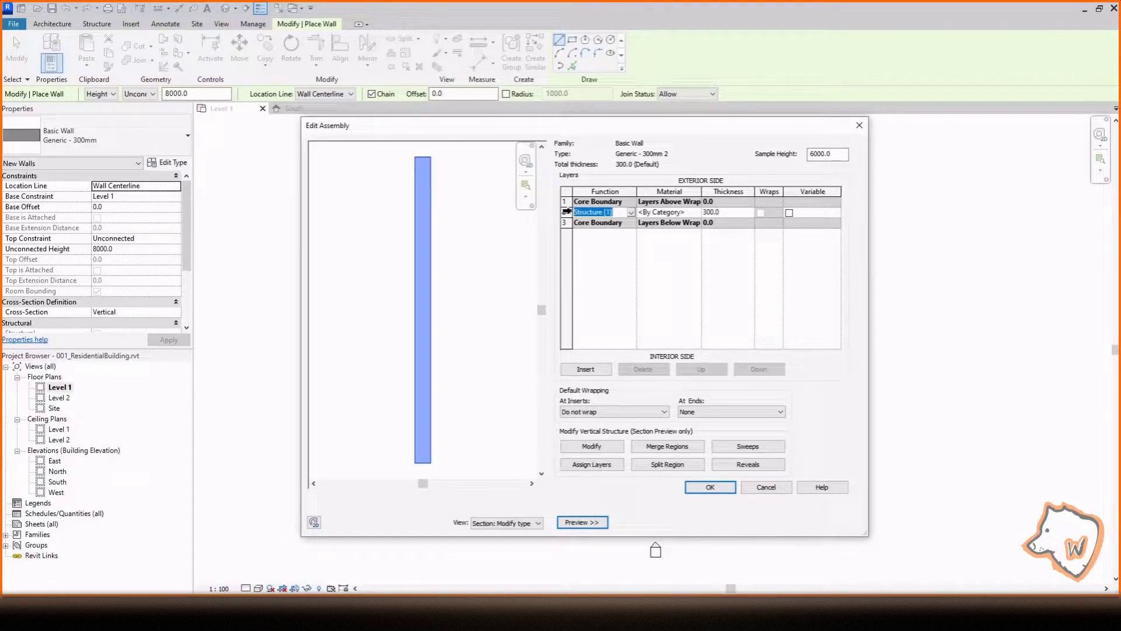
pyautogui.click(590, 262)
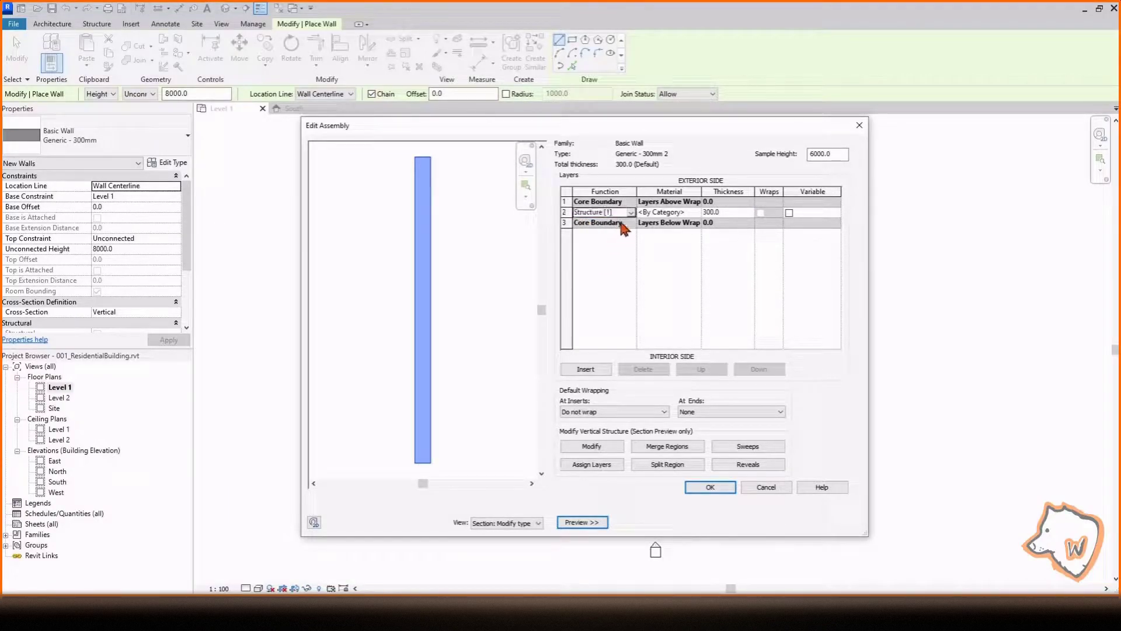
# Insert an extra layer 50 mm thick above the structure layer, with the function Finish 1 [4]
pyautogui.click(586, 370)
pyautogui.click(723, 211)
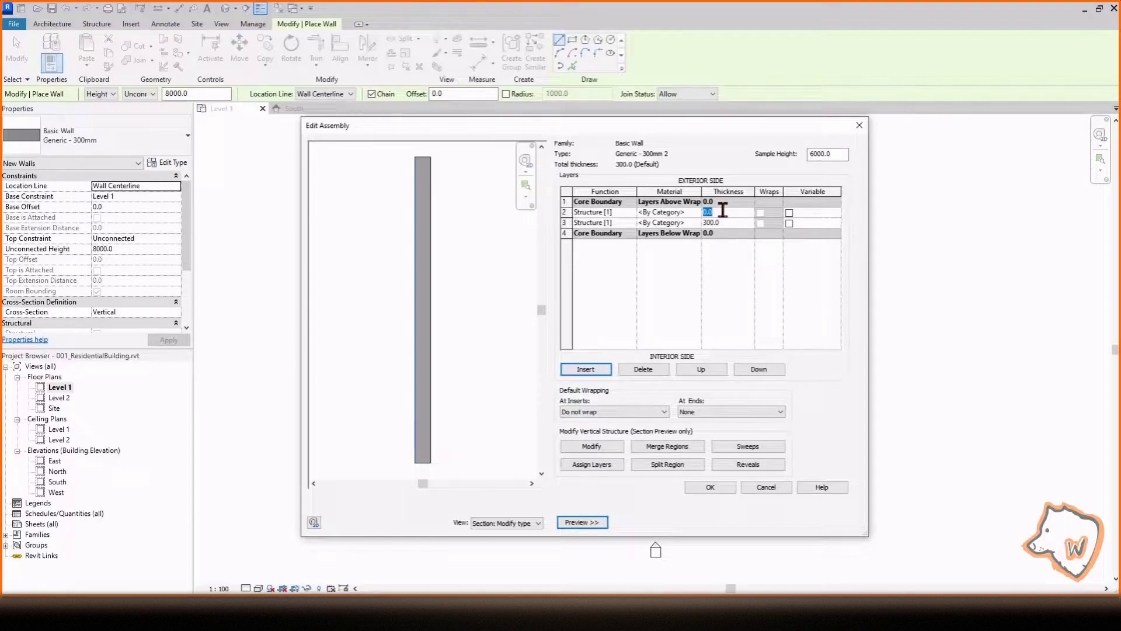
pyautogui.write('50')
pyautogui.press('Tab')
pyautogui.click(629, 212)
pyautogui.click(630, 213)
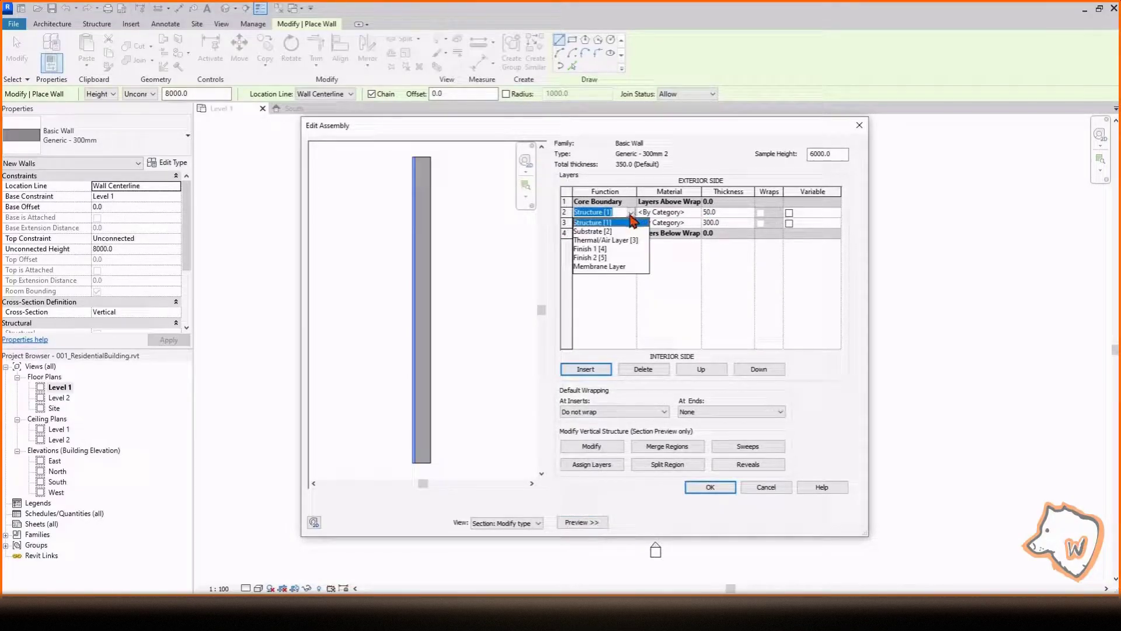
pyautogui.click(593, 250)
# Move the Finish 1 [4] layer outside the exterior core boundary, and delete it from the assembly
pyautogui.click(566, 213)
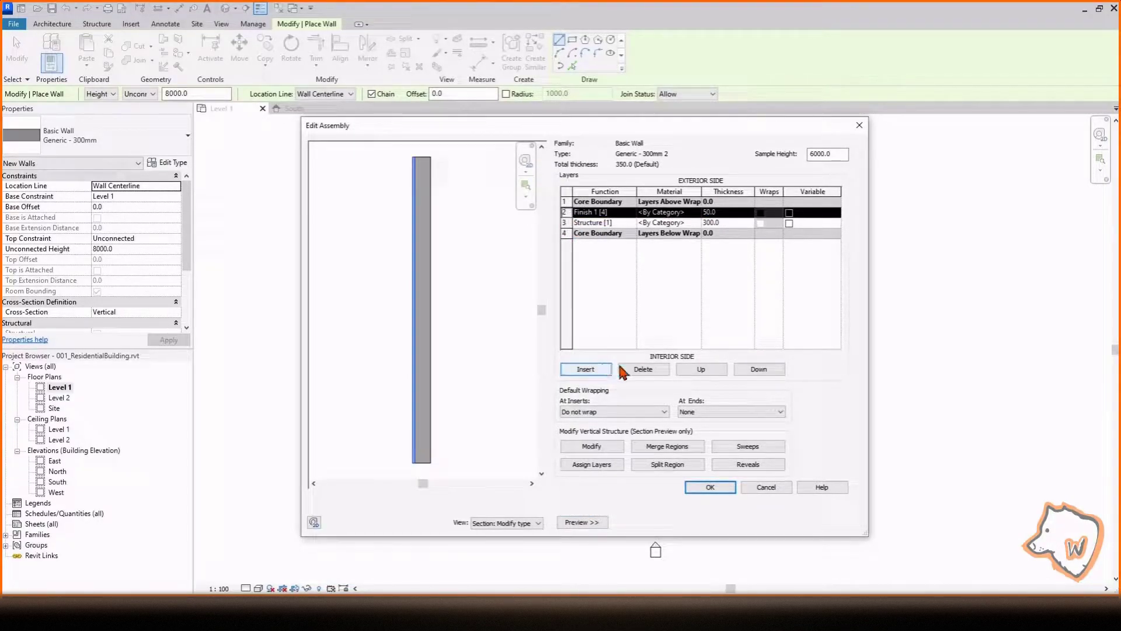
pyautogui.click(701, 369)
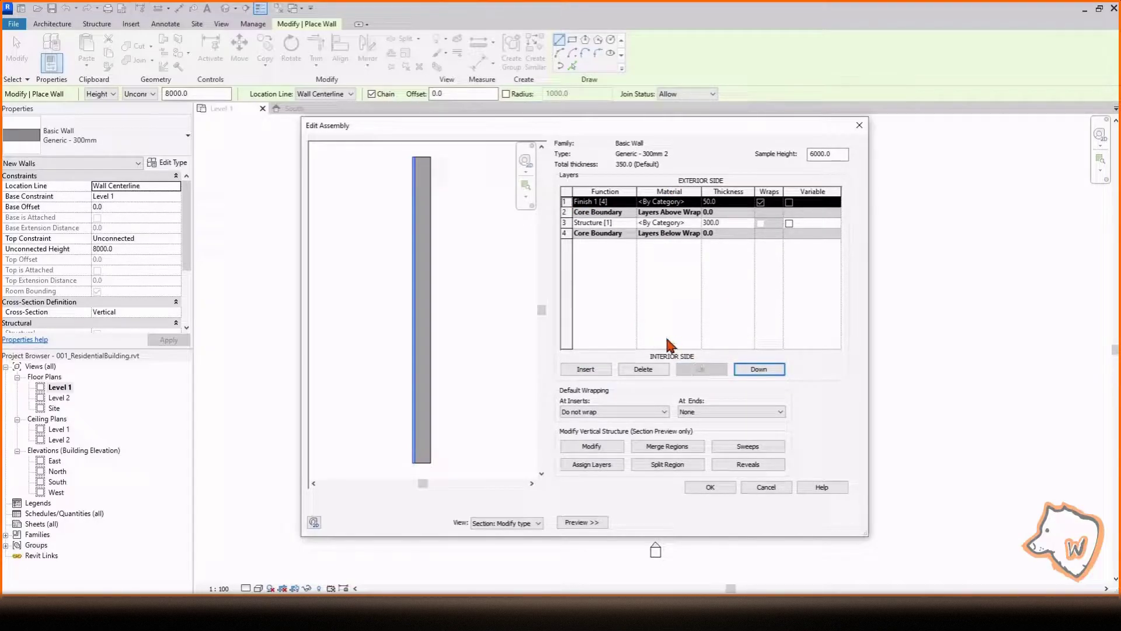
pyautogui.click(643, 369)
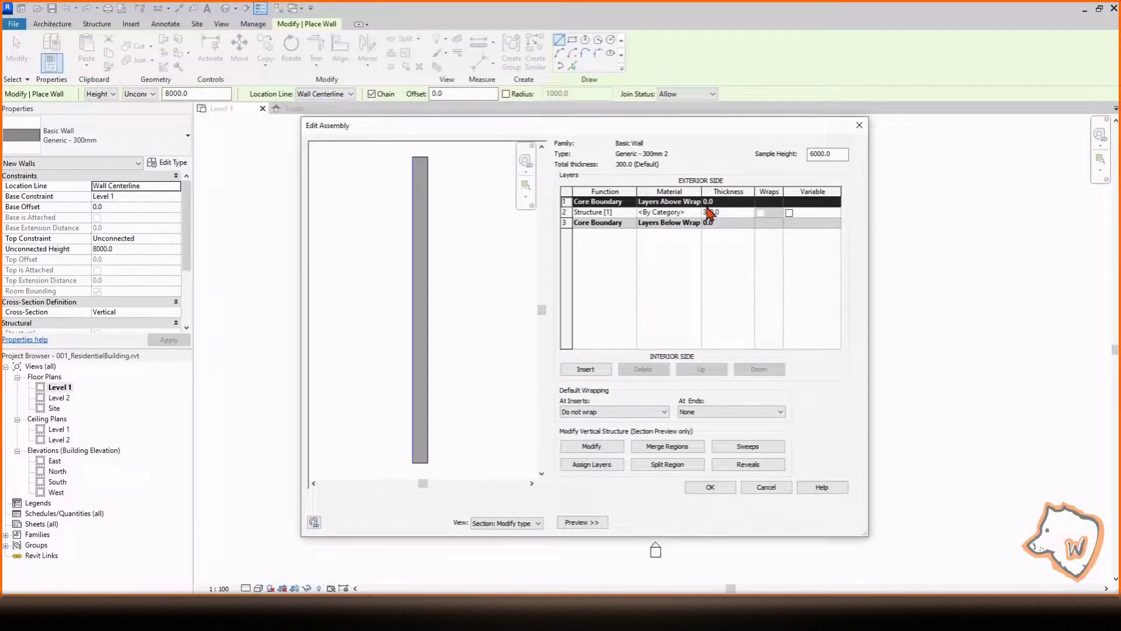
# Assign the Gypsum Wall Board material to the 300 mm structure layer
pyautogui.click(696, 213)
pyautogui.click(696, 213)
pyautogui.scroll(5, 626, 371)
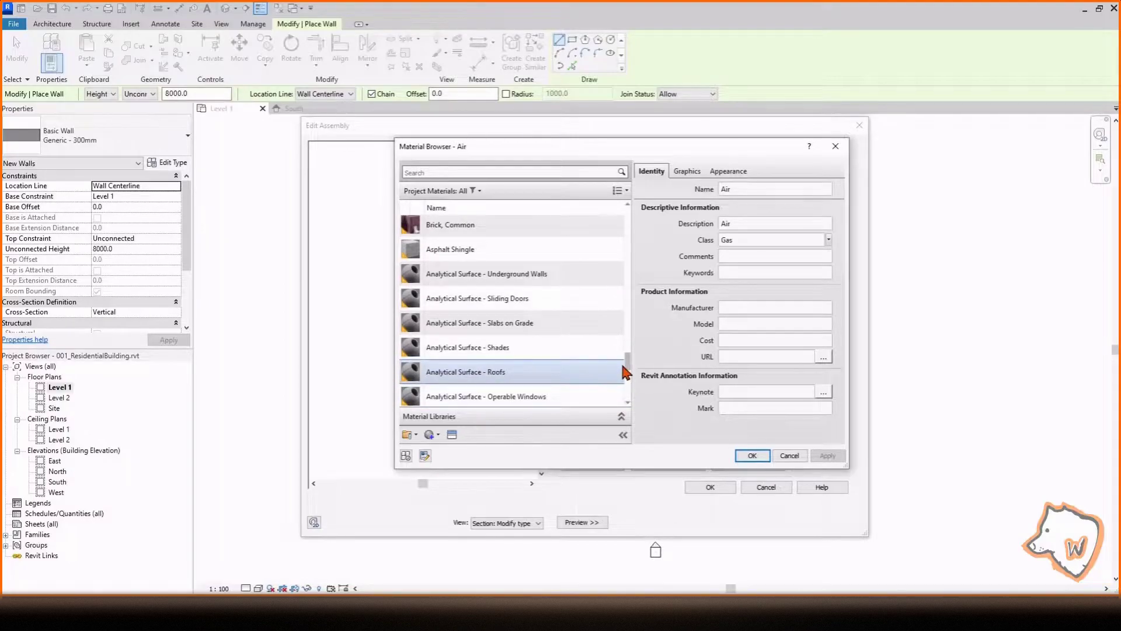
pyautogui.scroll(10, 622, 327)
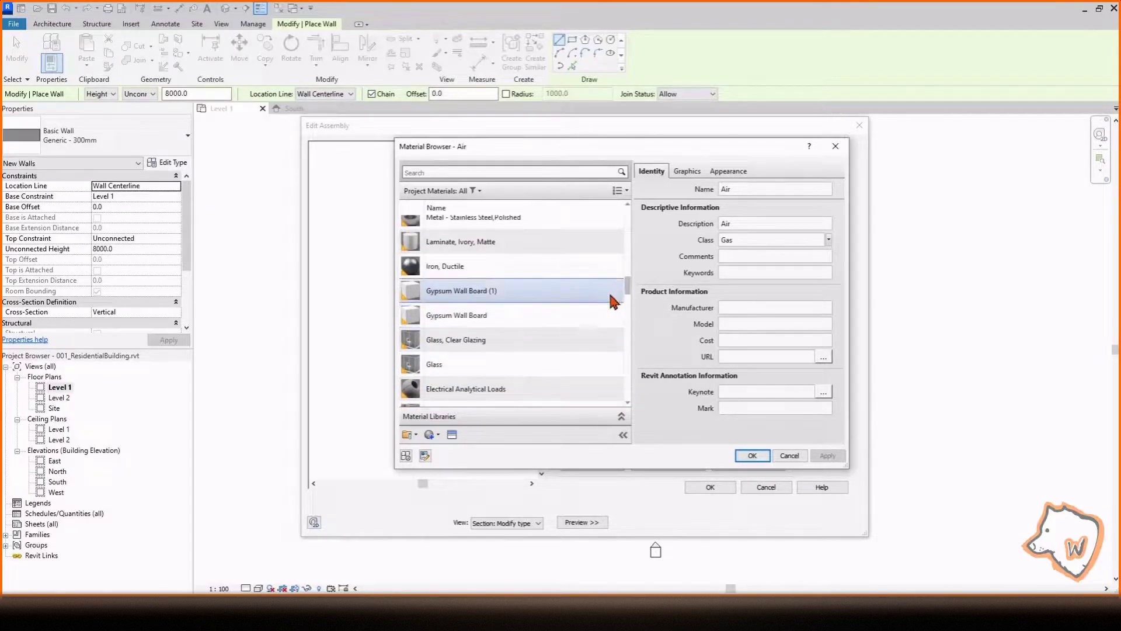
pyautogui.click(511, 316)
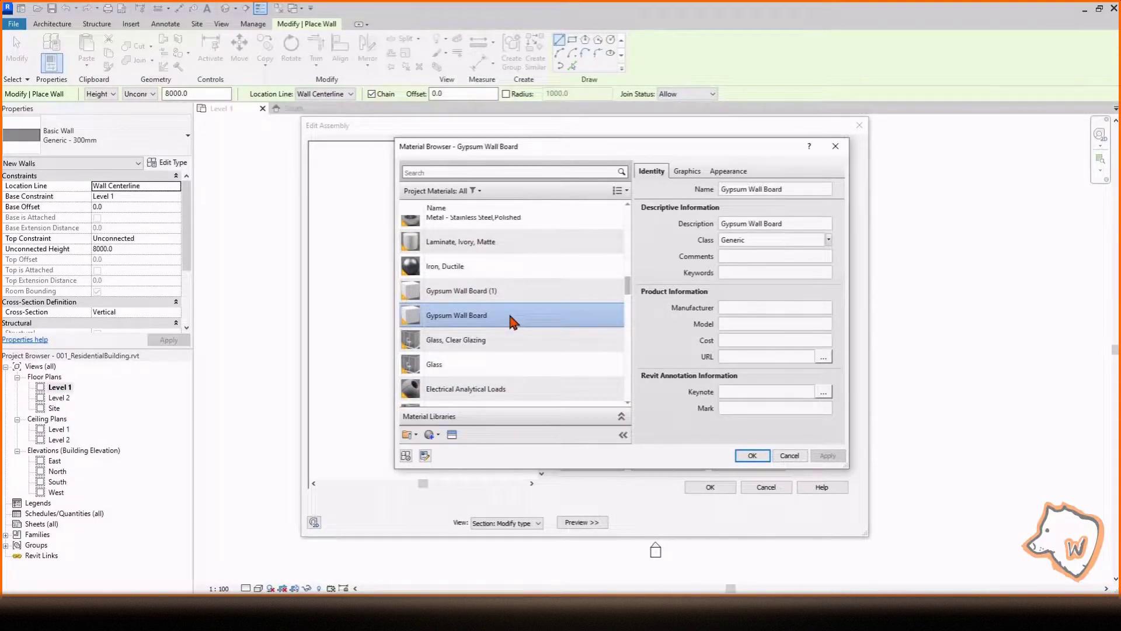
pyautogui.click(760, 456)
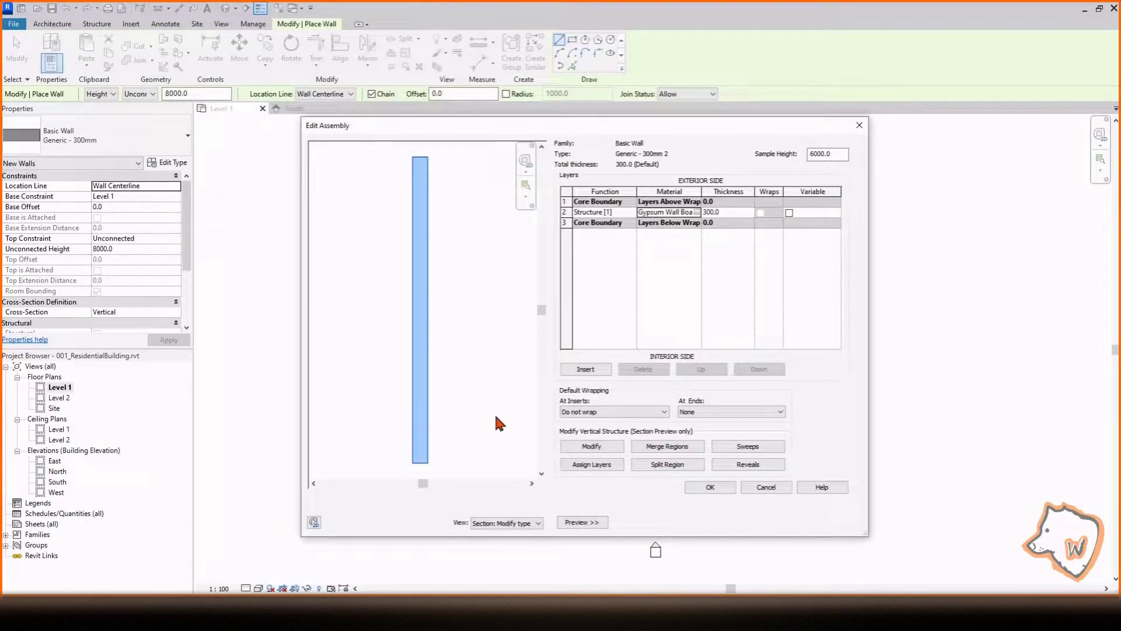
# Add a wall sweep using the profile M_Wall Sweep-Brick Soldier Course : 3 Bricks
pyautogui.click(749, 447)
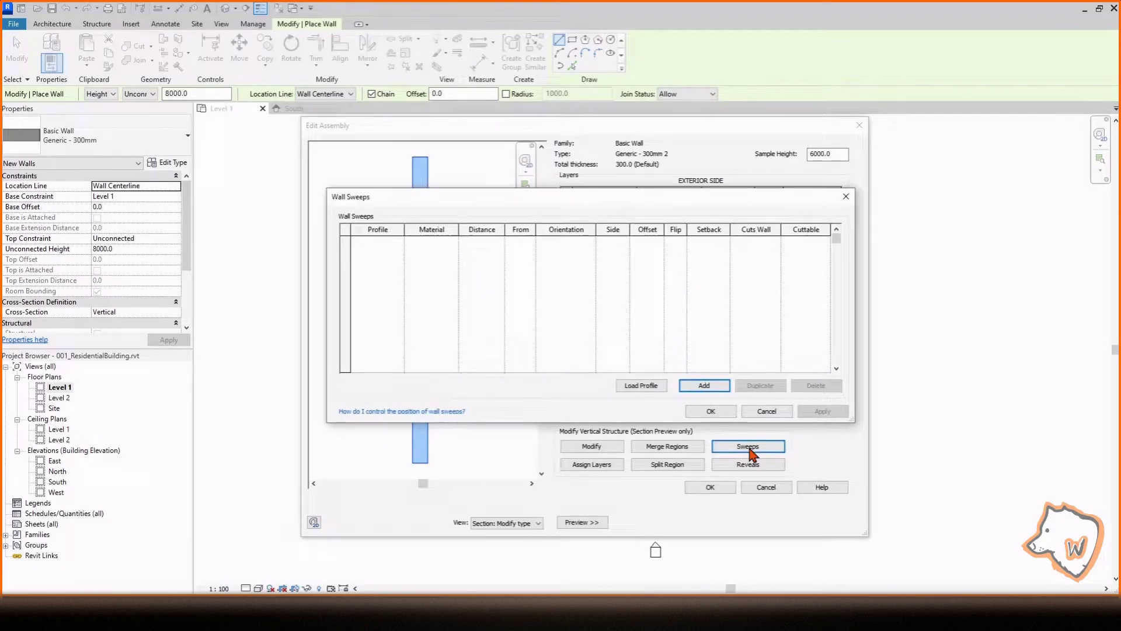
pyautogui.click(705, 386)
pyautogui.click(377, 241)
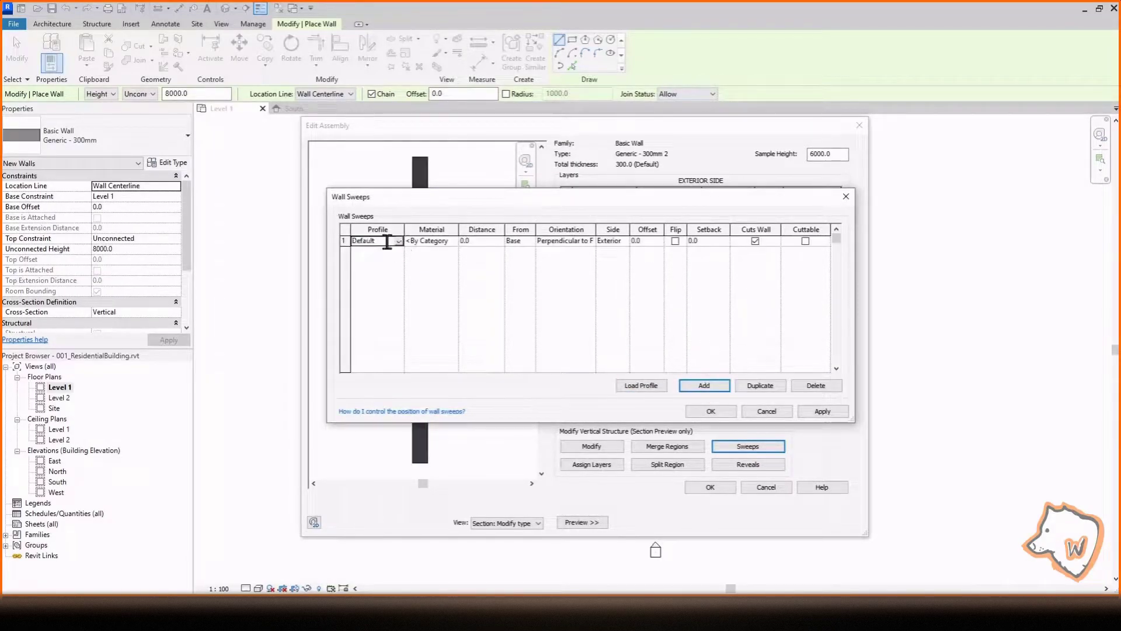
pyautogui.click(399, 241)
pyautogui.moveTo(495, 257); pyautogui.dragTo(493, 283)
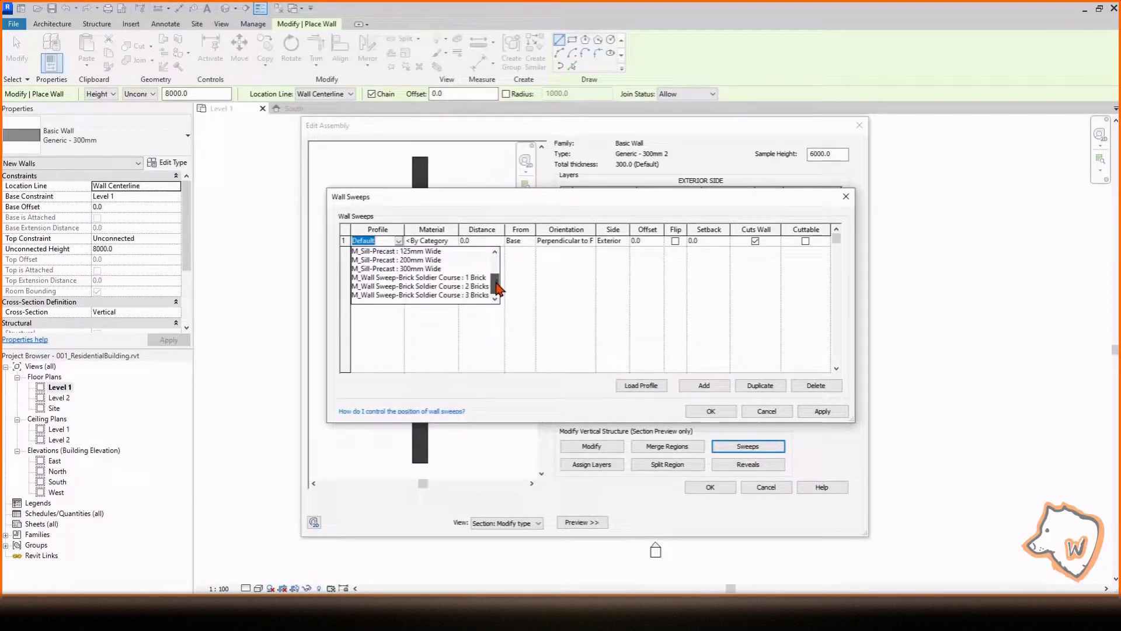
pyautogui.click(426, 302)
# Assign the Brick, Common material to the wall sweep and apply the sweep to the wall structure
pyautogui.click(453, 241)
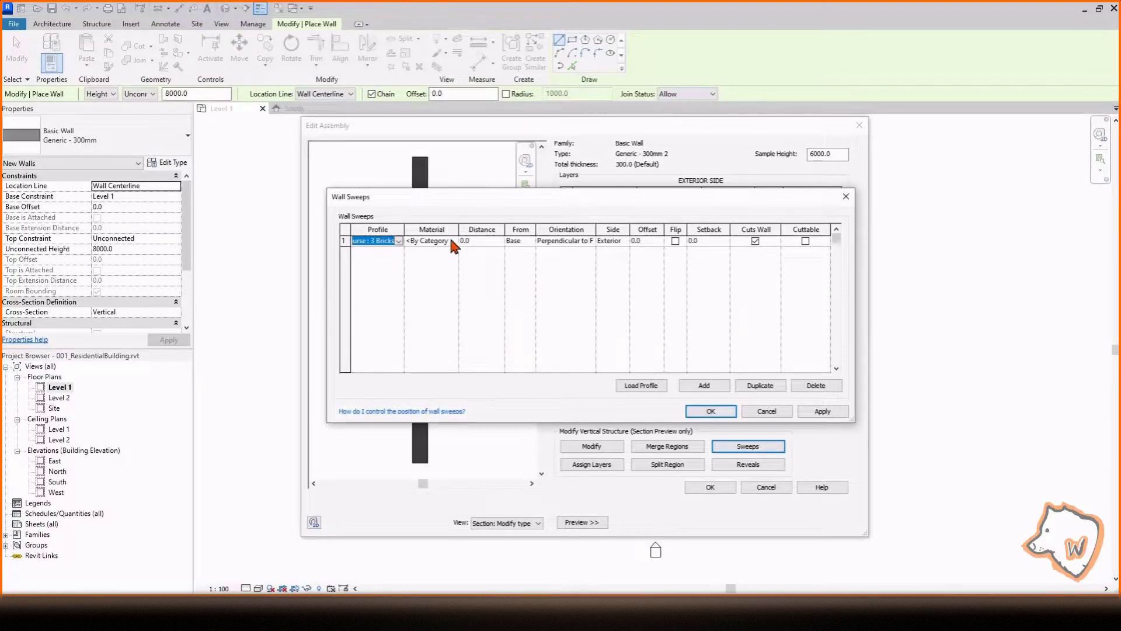
pyautogui.click(455, 240)
pyautogui.scroll(2, 531, 303)
pyautogui.click(526, 281)
pyautogui.click(752, 455)
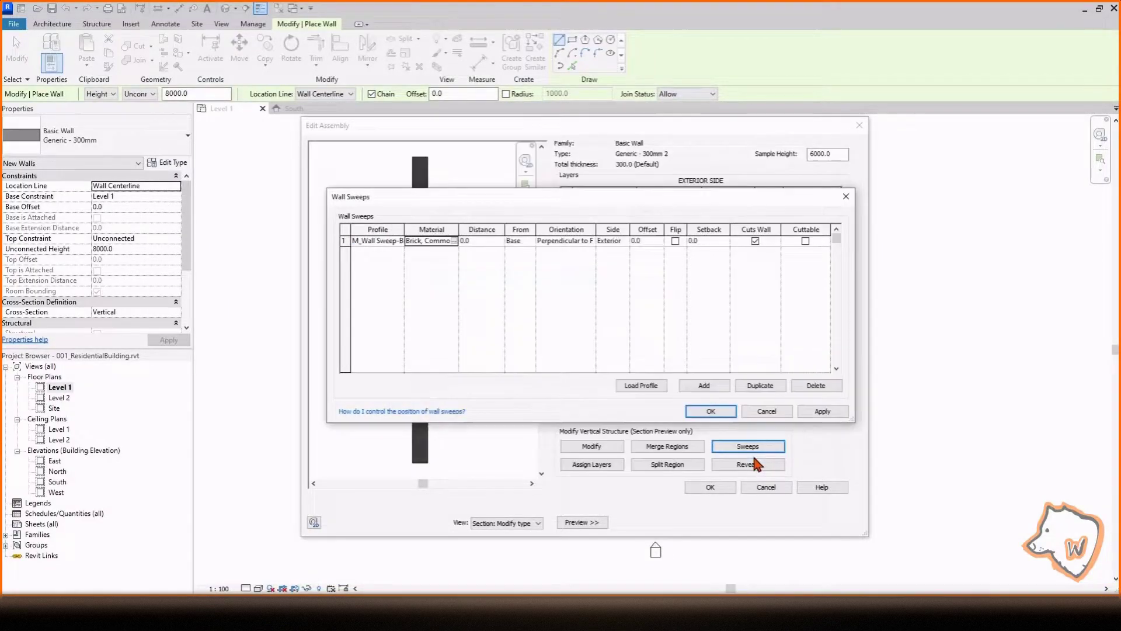
pyautogui.click(710, 411)
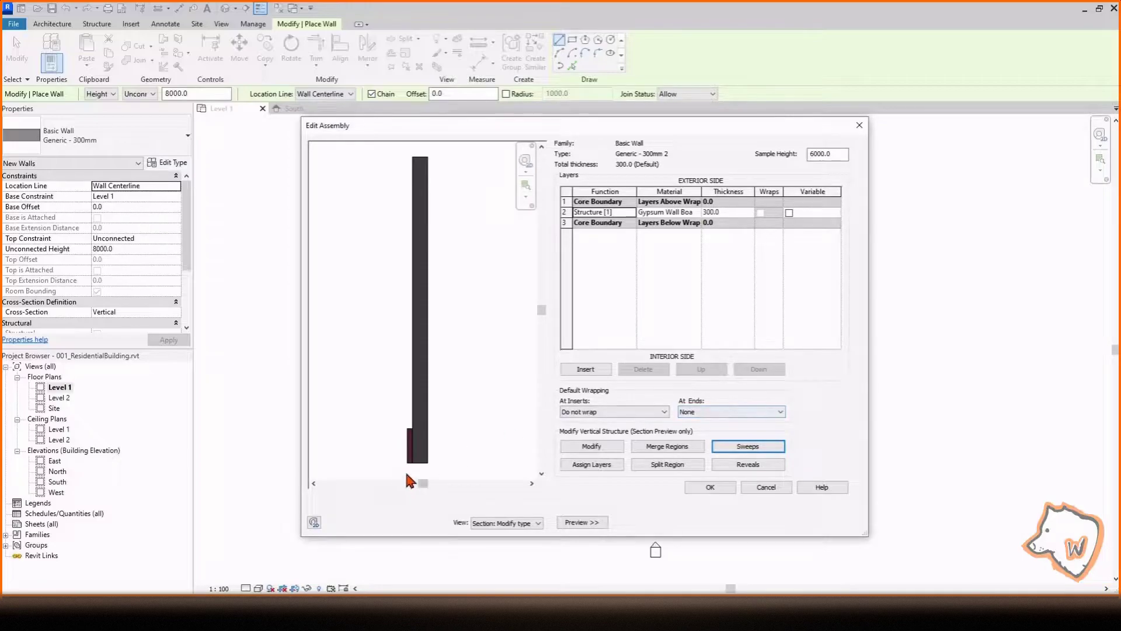
# Set the brick wall sweep's offset to -70 mm and save the changes to the wall type
pyautogui.click(756, 447)
pyautogui.click(648, 240)
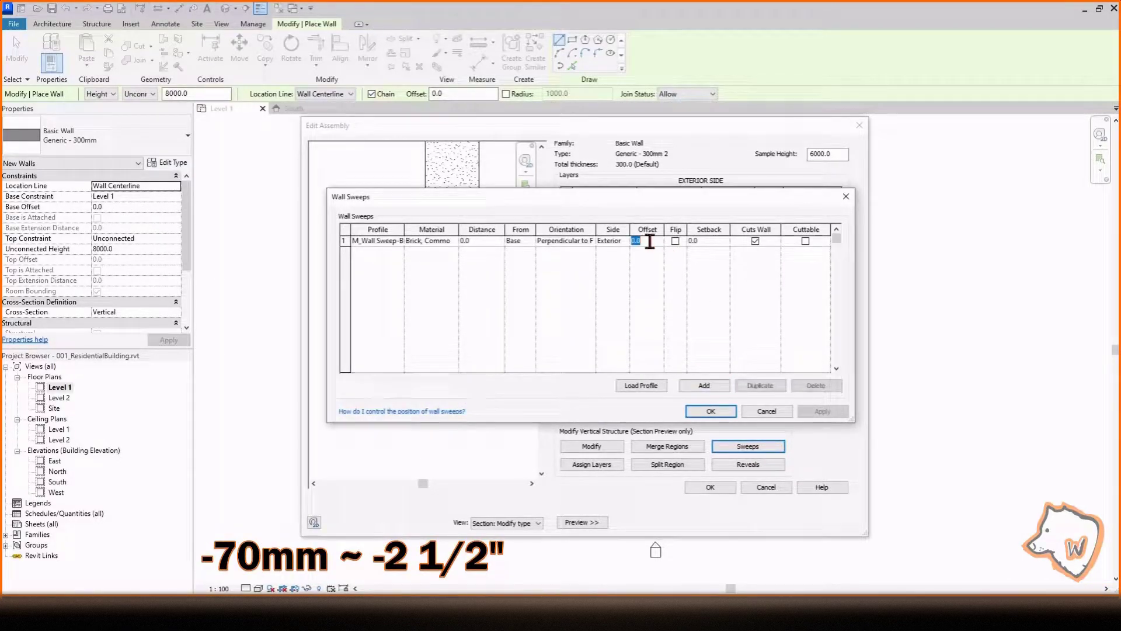
pyautogui.write('-70')
pyautogui.press('Tab')
pyautogui.click(714, 415)
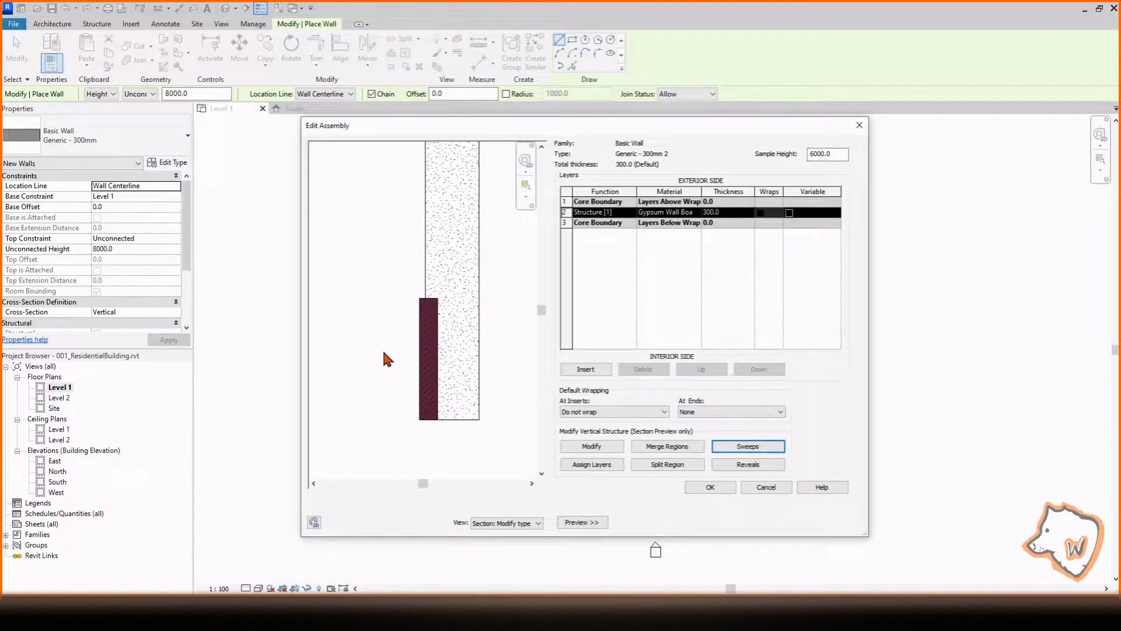
pyautogui.click(710, 488)
pyautogui.click(720, 520)
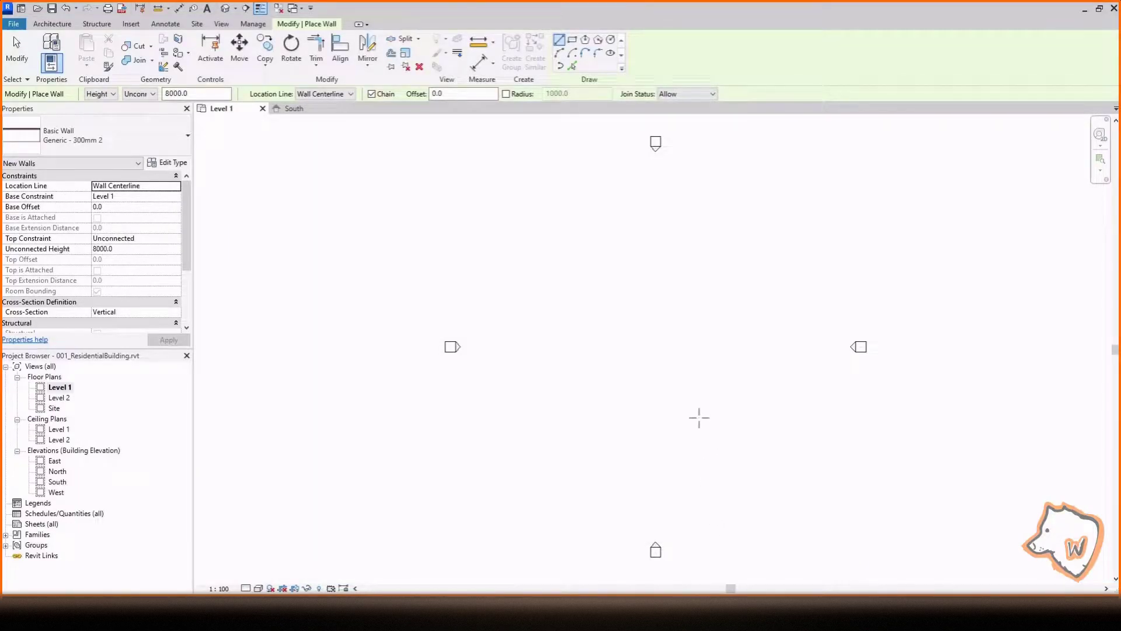
pyautogui.scroll(5, 482, 327)
pyautogui.click(427, 375)
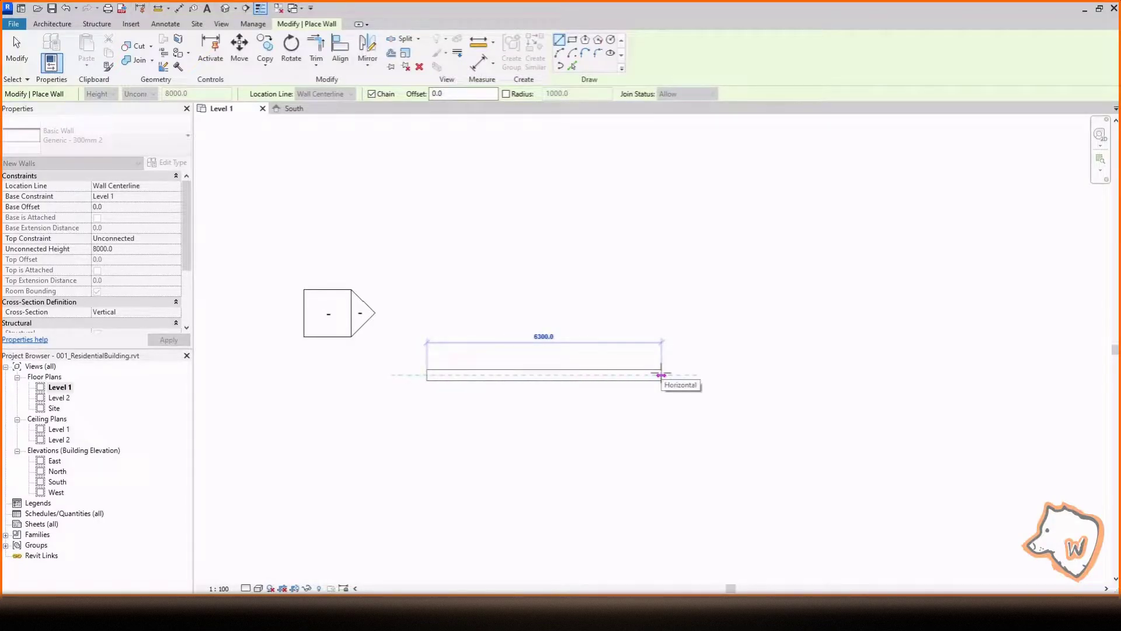
pyautogui.press('Escape')
pyautogui.scroll(-2, 363, 438)
# Draw the west wall 10000 mm, the north wall 30000 mm and the matching east wall, with the location line at Core Face: Exterior
pyautogui.click(336, 94)
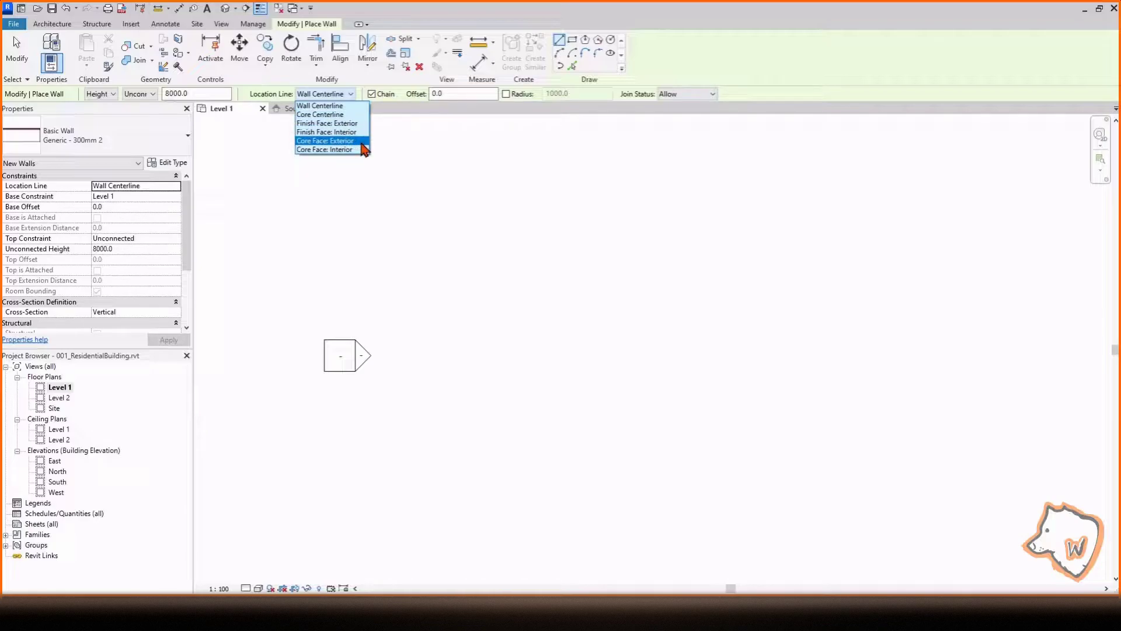
pyautogui.click(361, 142)
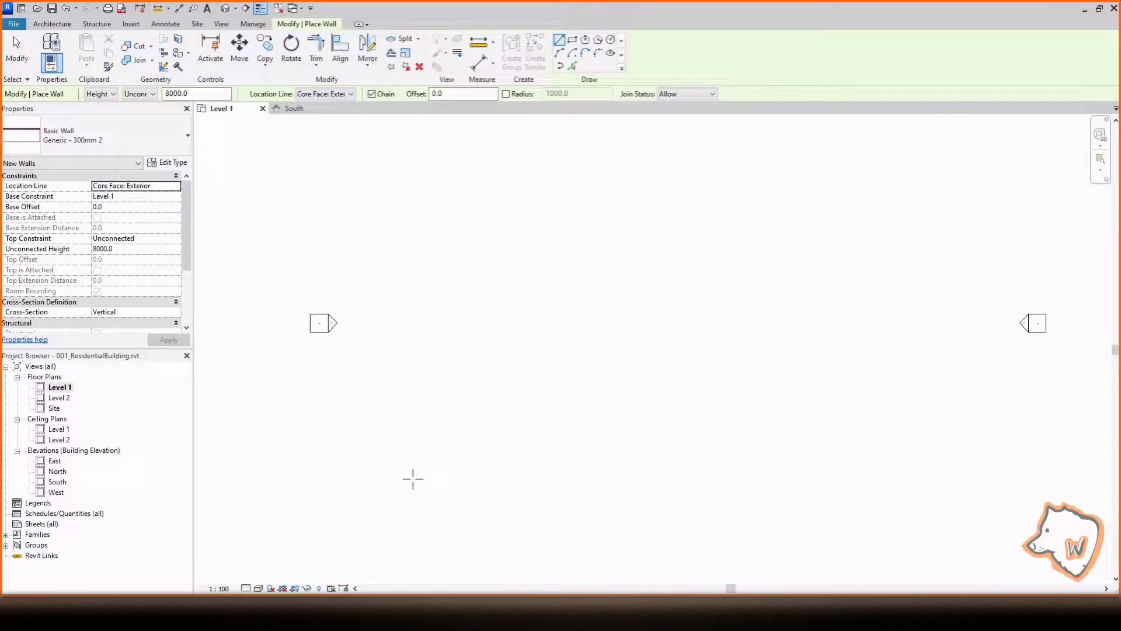
pyautogui.click(413, 476)
pyautogui.write('10000')
pyautogui.press('Return')
pyautogui.write('30000')
pyautogui.press('Return')
pyautogui.click(832, 476)
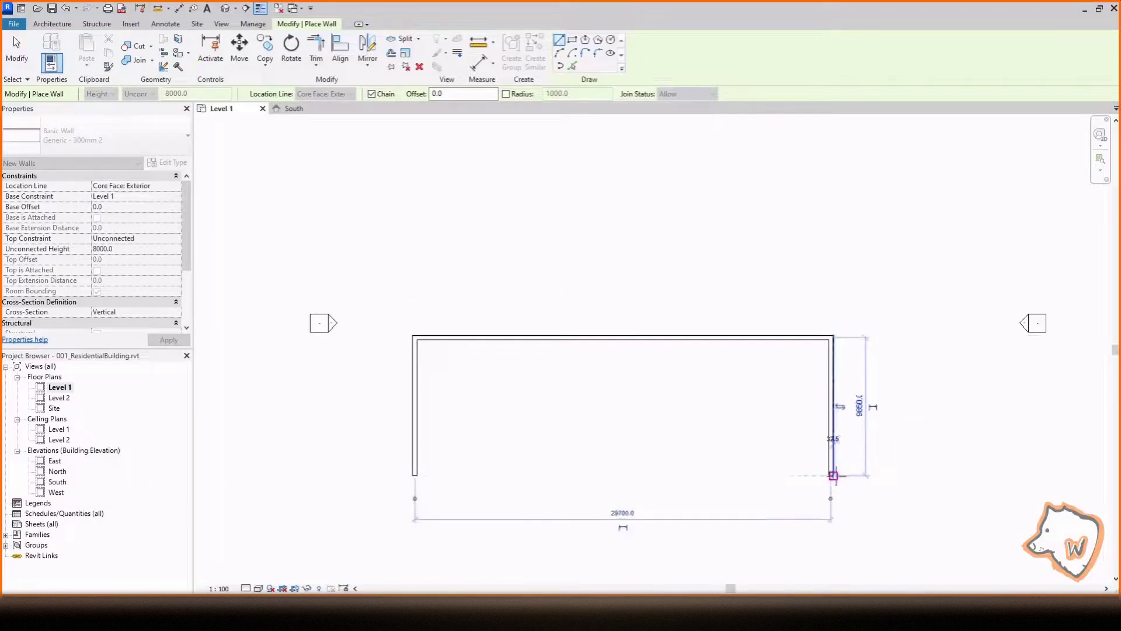
# Continue the south wall westward with a 3000 mm segment, a recess 4000 mm wide and 1200 mm deep, and another 3000 mm segment
pyautogui.scroll(2, 832, 489)
pyautogui.click(756, 465)
pyautogui.click(757, 431)
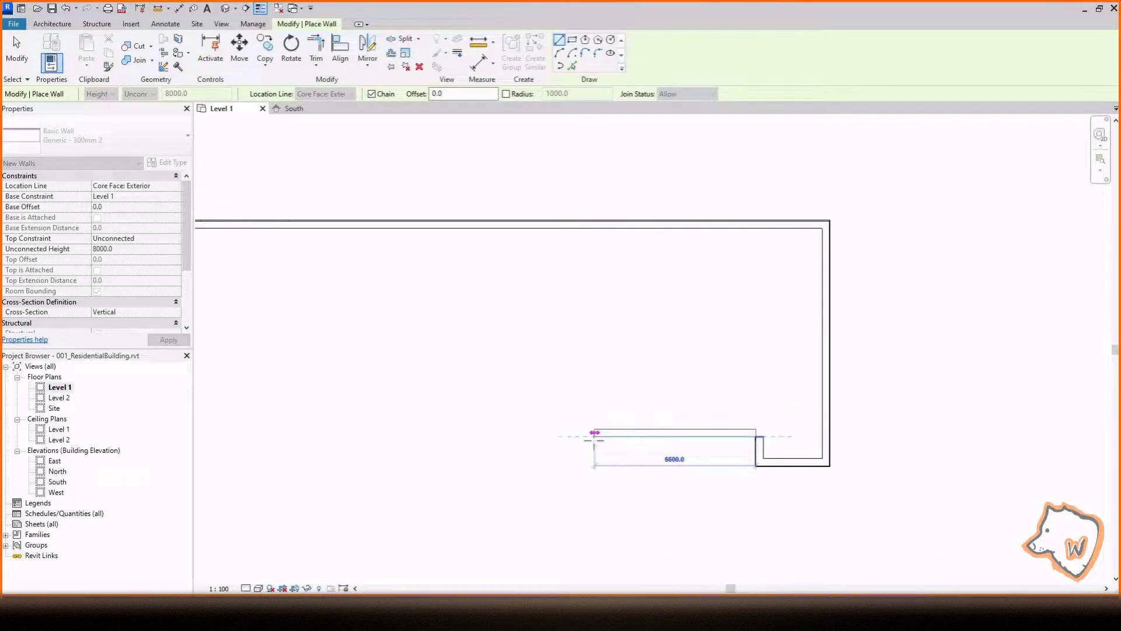
pyautogui.click(654, 431)
pyautogui.write('3000')
pyautogui.press('Return')
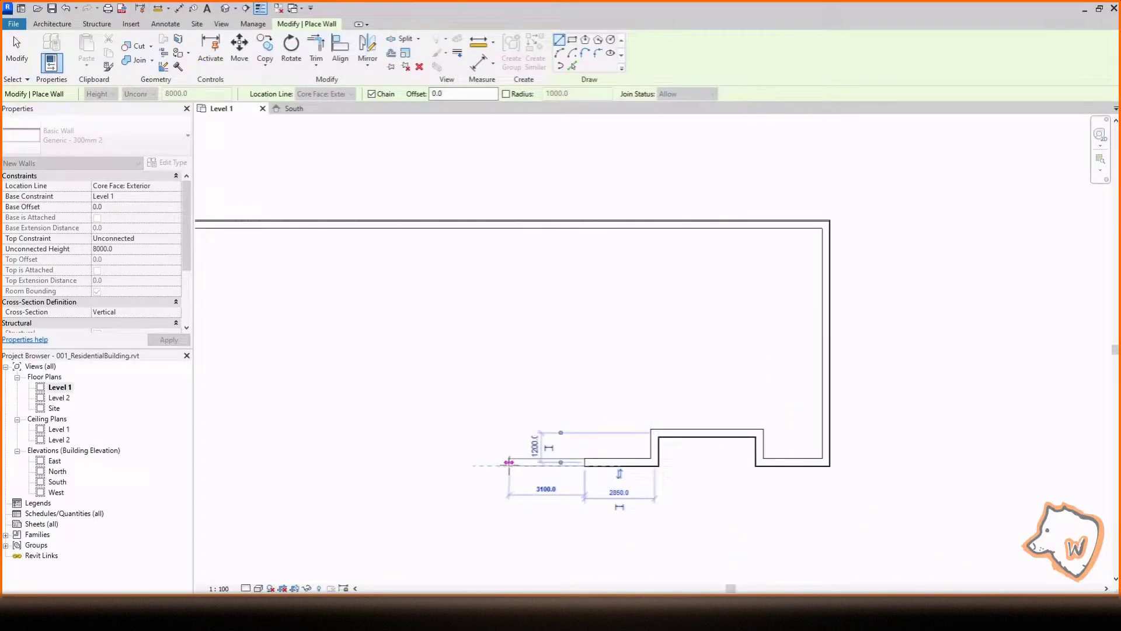
# Draw the central recess of the south wall, 10000 mm wide and 1200 mm deep
pyautogui.write('1200')
pyautogui.press('Return')
pyautogui.write('400')
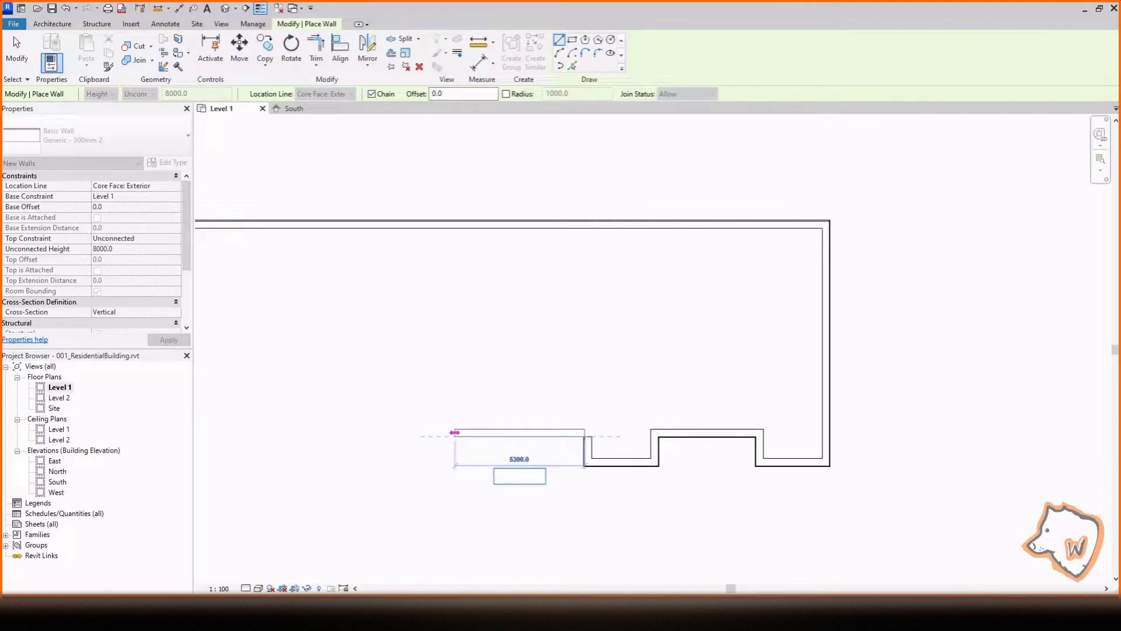
pyautogui.write('10000')
pyautogui.press('Return')
pyautogui.write('1200')
pyautogui.press('Return')
# Draw a 3000 mm segment and a recess 4000 mm wide and 1200 mm deep, and close the outline at the west wall
pyautogui.moveTo(325, 487); pyautogui.dragTo(574, 435, button='middle')
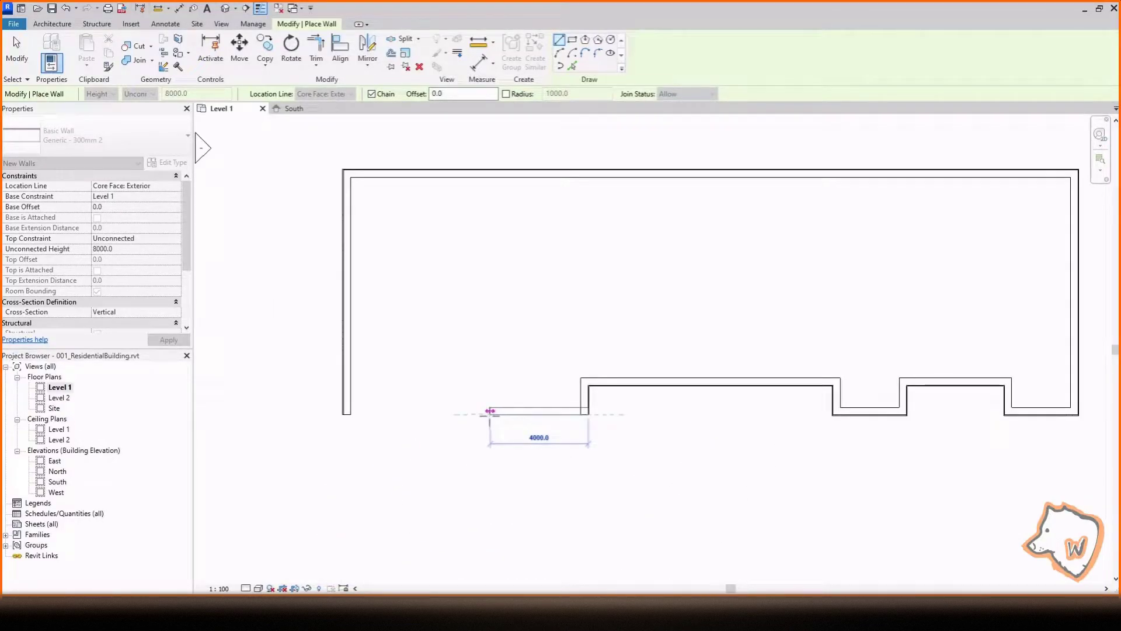
pyautogui.write('3000')
pyautogui.press('Return')
pyautogui.write('1200')
pyautogui.press('Return')
pyautogui.write('4000')
pyautogui.press('Return')
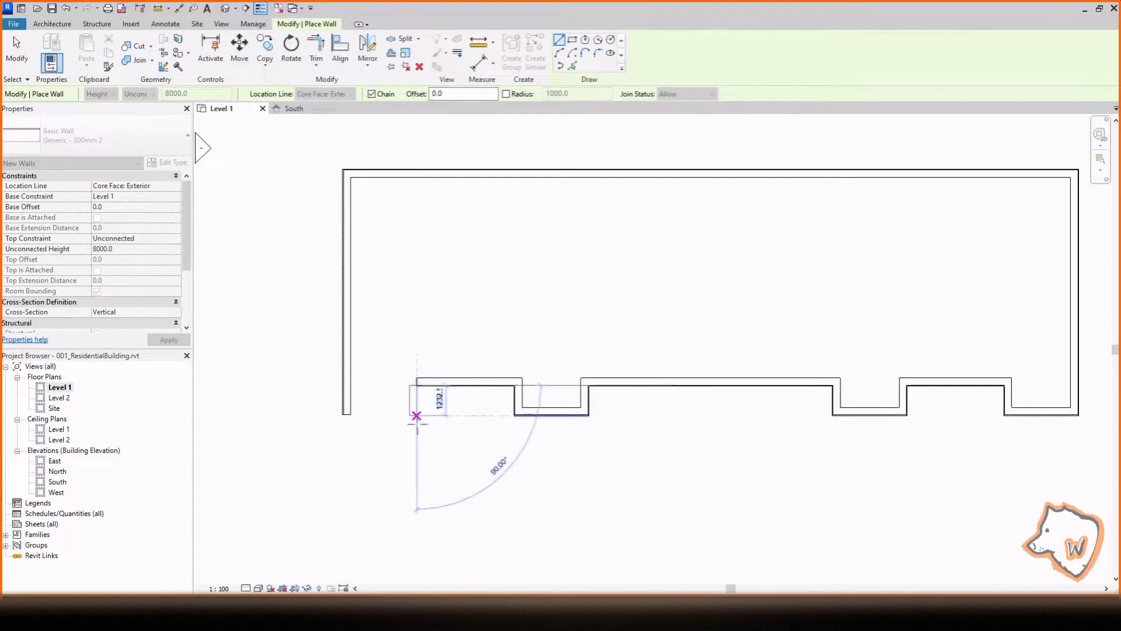
pyautogui.write('1200')
pyautogui.press('Return')
pyautogui.click(342, 416)
pyautogui.scroll(-1, 396, 509)
pyautogui.press('Escape')
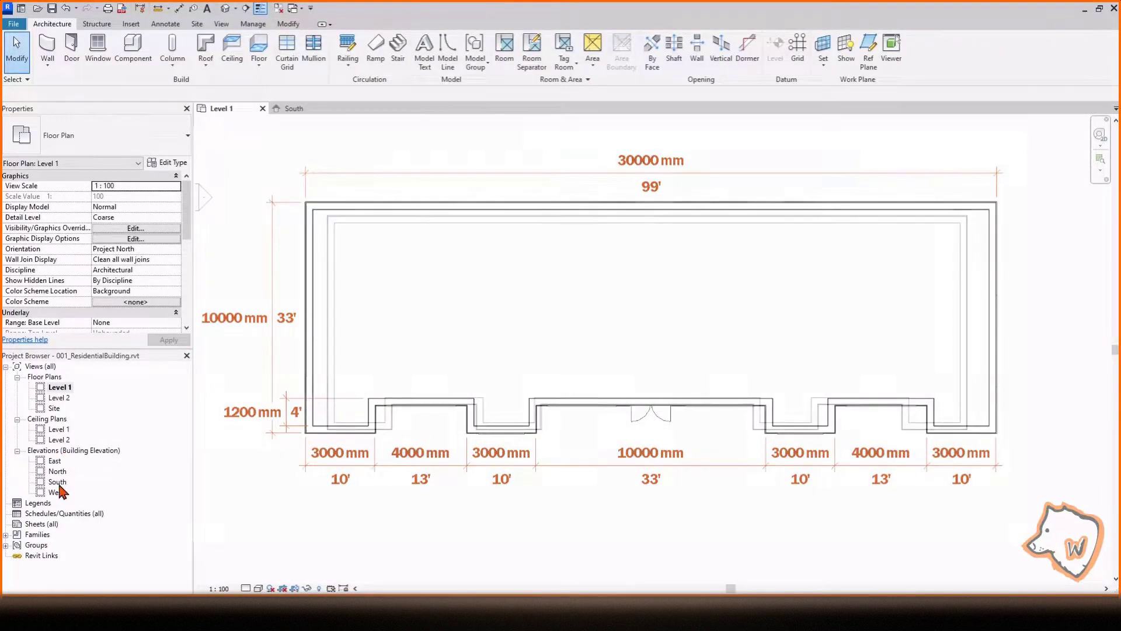
# Open the default 3D view and examine the exterior walls with their brick base
pyautogui.click(225, 9)
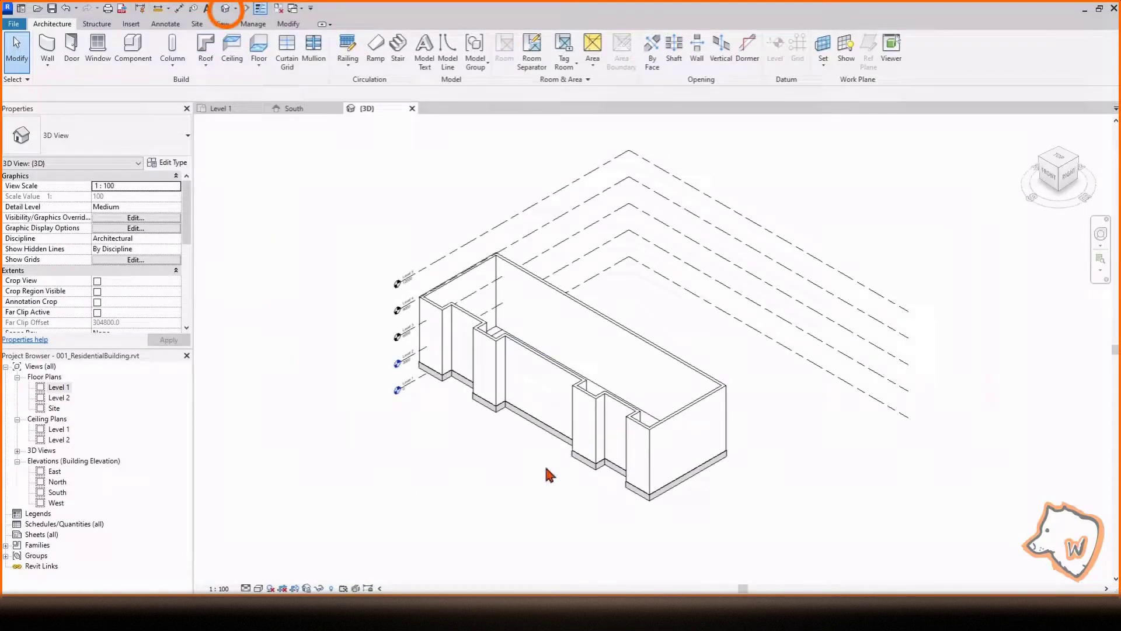
pyautogui.scroll(4, 446, 350)
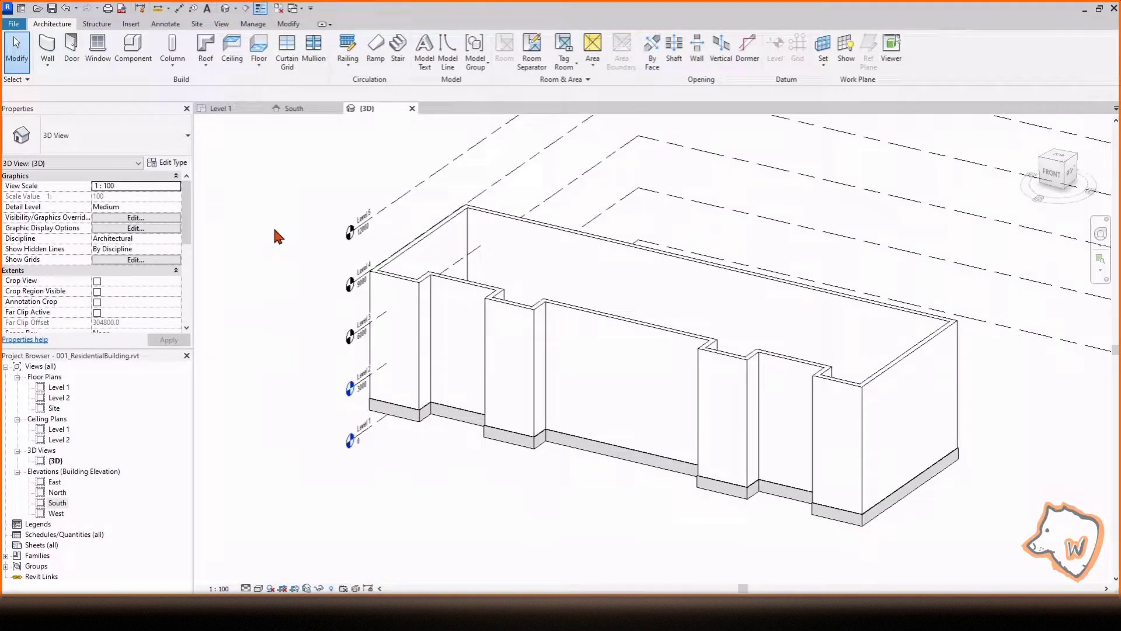
pyautogui.click(222, 24)
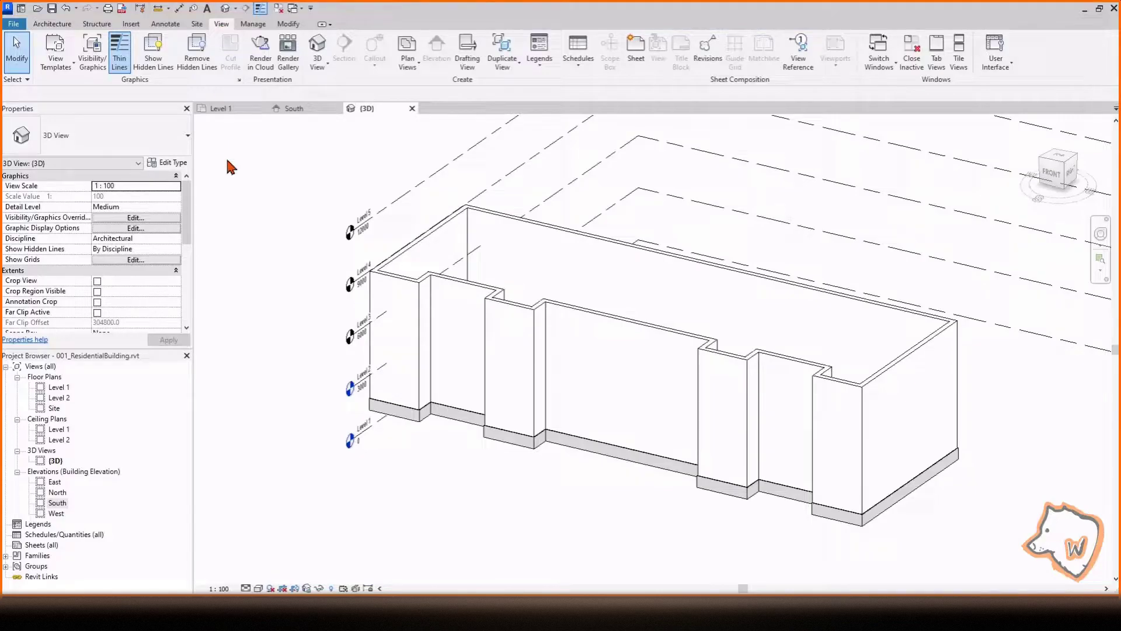
# Hide the levels annotation category in the 3D view's visibility overrides
pyautogui.click(93, 58)
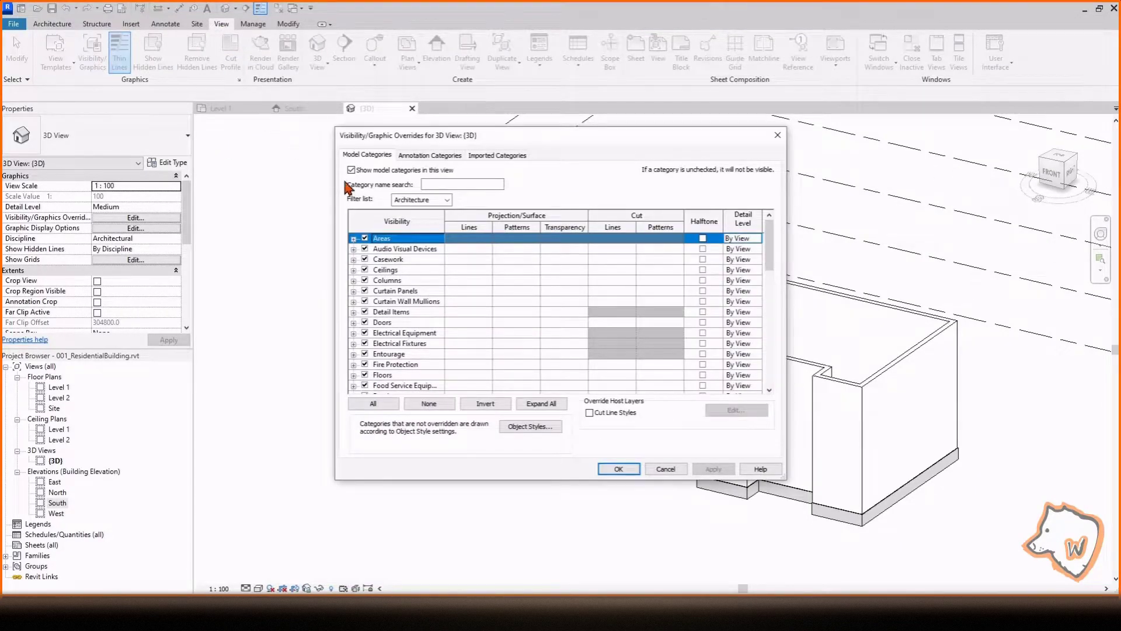
pyautogui.click(442, 156)
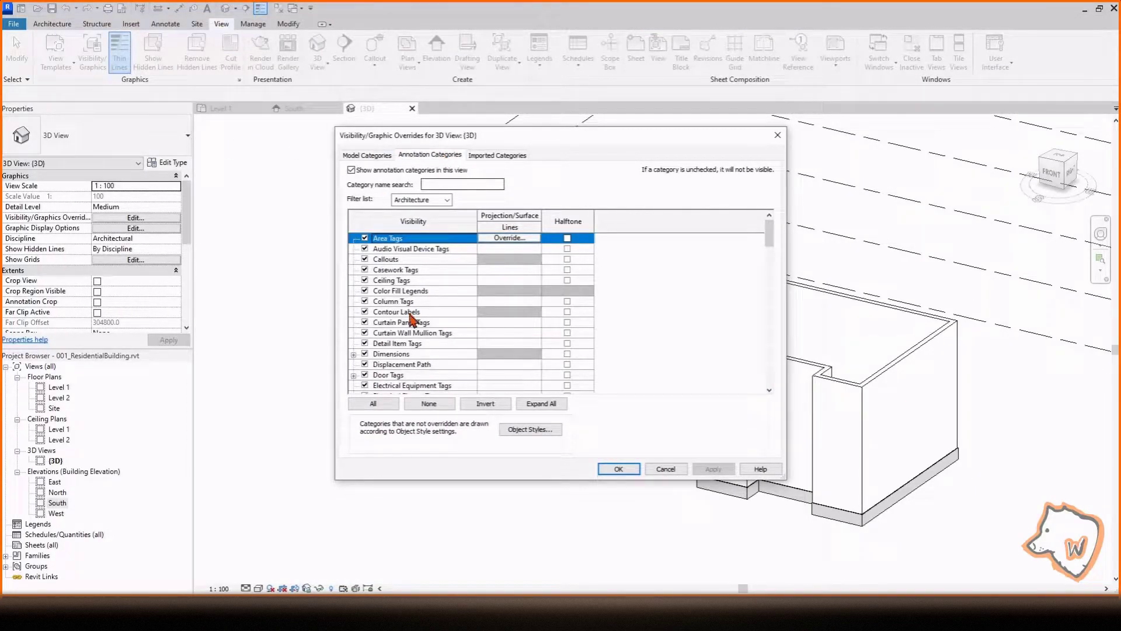
pyautogui.scroll(-4, 403, 320)
pyautogui.scroll(-4, 413, 320)
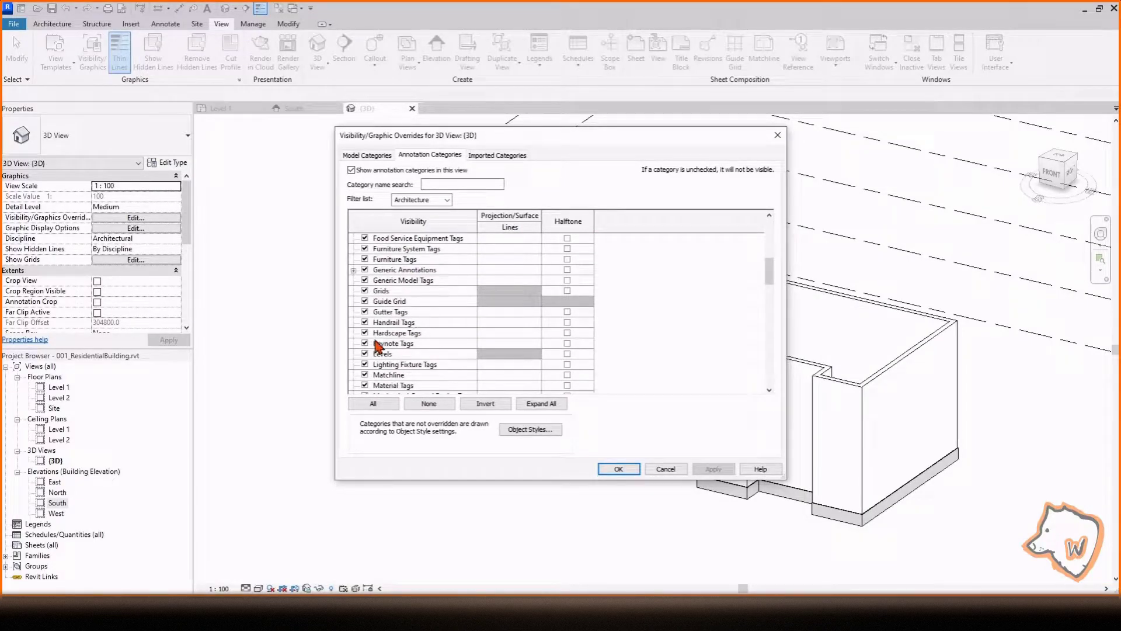
pyautogui.click(365, 354)
pyautogui.click(615, 468)
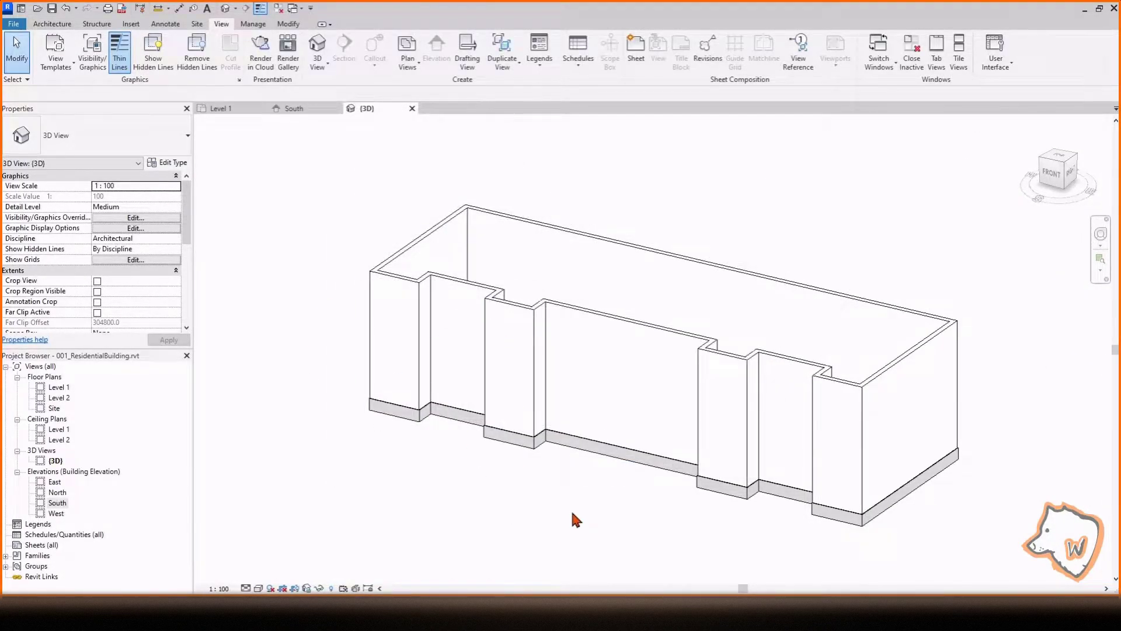
# Select all exterior walls in the 3D view and set their top constraint up to Level 5
pyautogui.moveTo(295, 170); pyautogui.dragTo(927, 531)
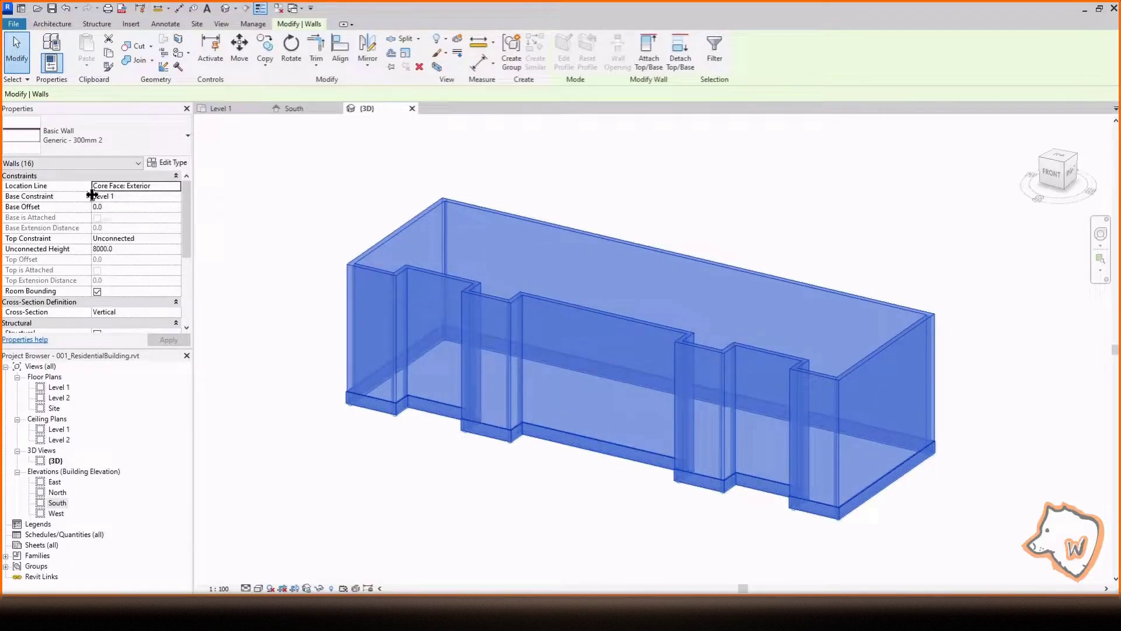
pyautogui.click(175, 238)
pyautogui.click(147, 296)
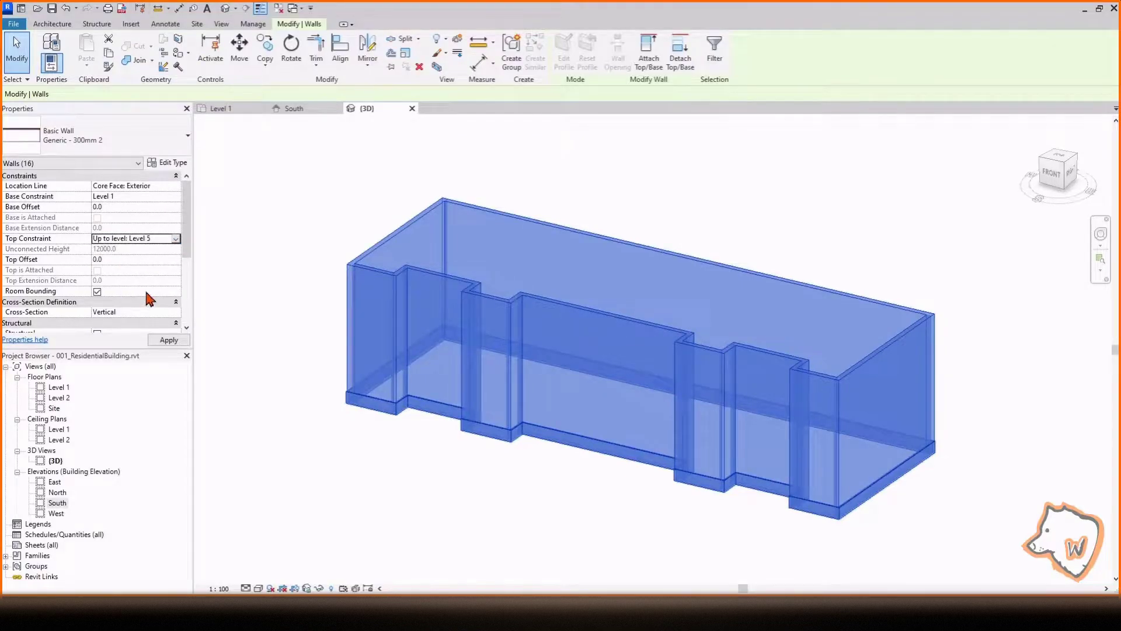
# In the South elevation, try Level 4 as the walls' top constraint, then restore it to Level 5 and deselect the walls
pyautogui.doubleClick(59, 503)
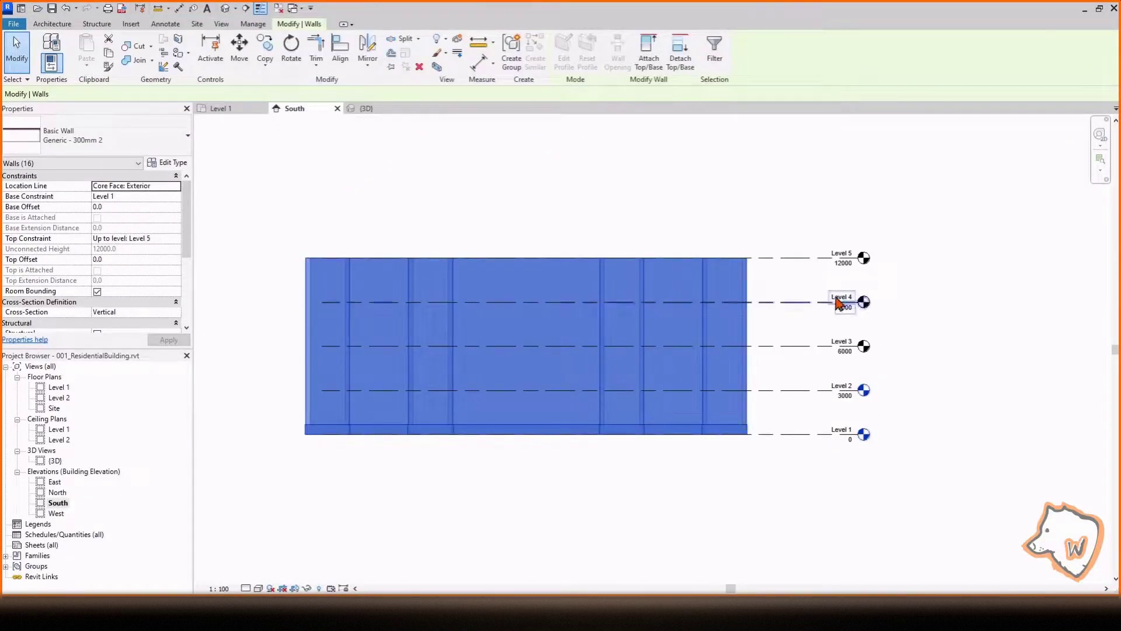
pyautogui.click(175, 239)
pyautogui.click(152, 284)
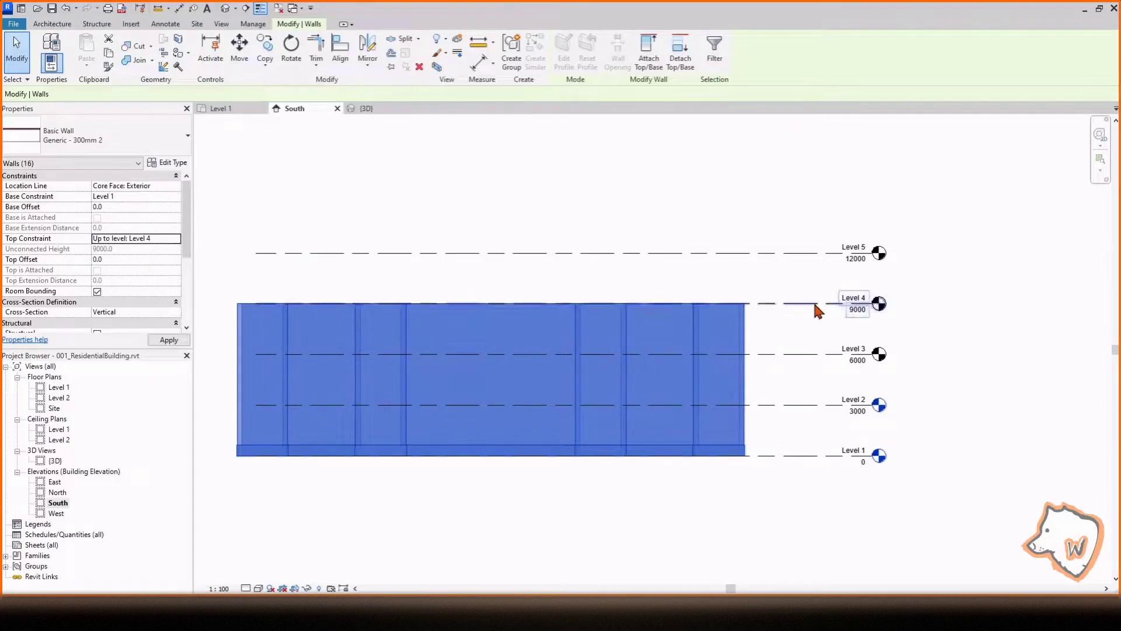
pyautogui.click(176, 239)
pyautogui.click(150, 292)
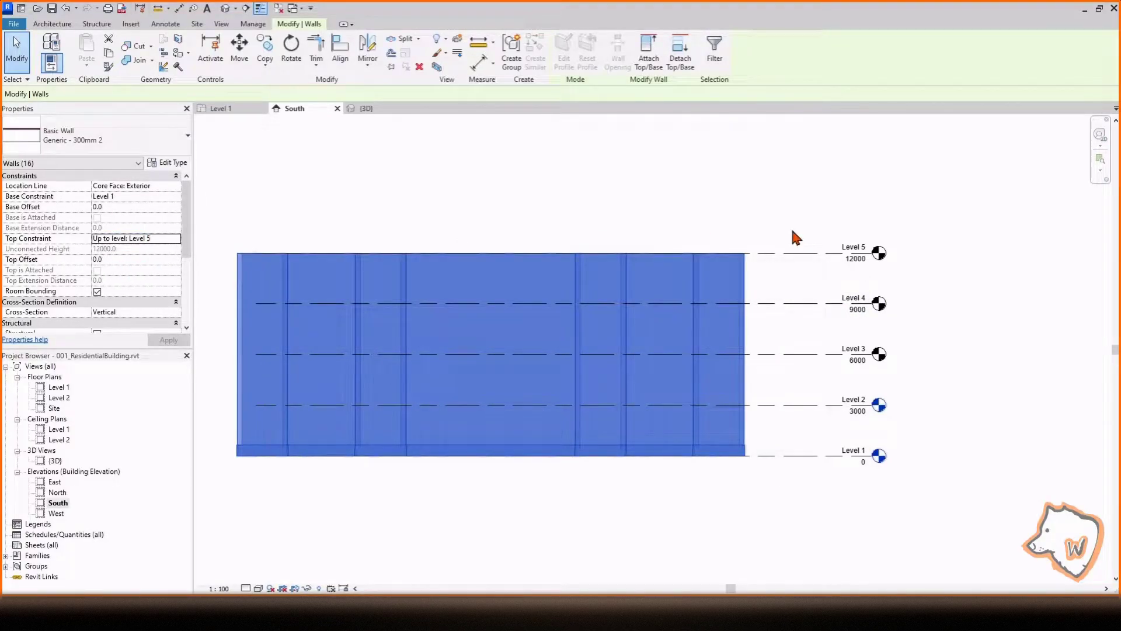
pyautogui.click(796, 237)
# Close the Level 1 plan view and return to the 3D view
pyautogui.click(367, 108)
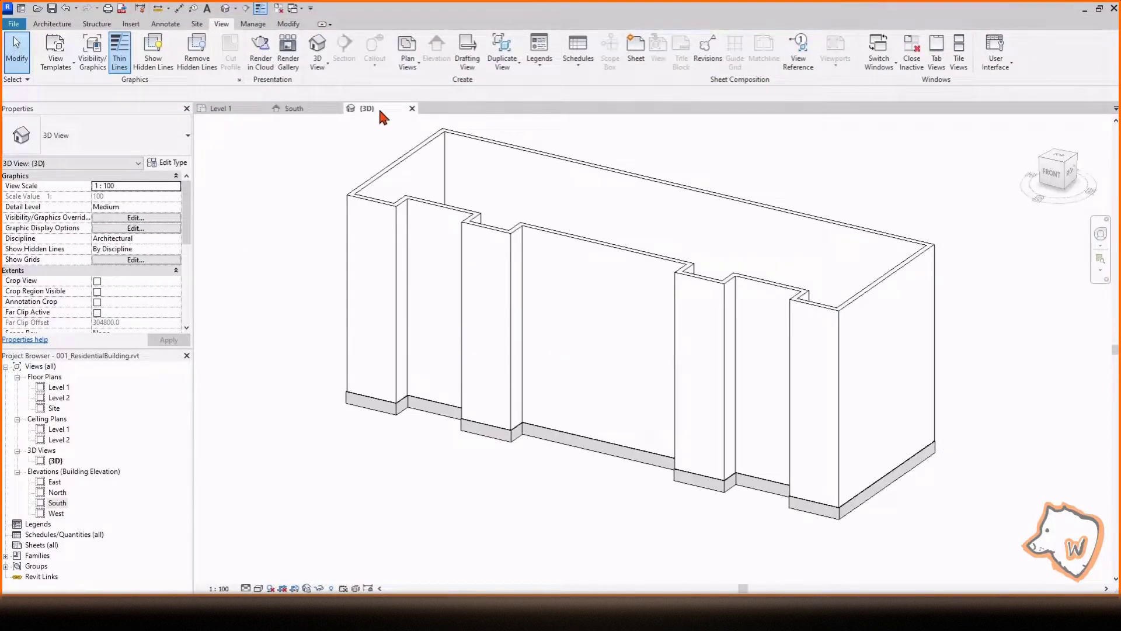
pyautogui.click(235, 109)
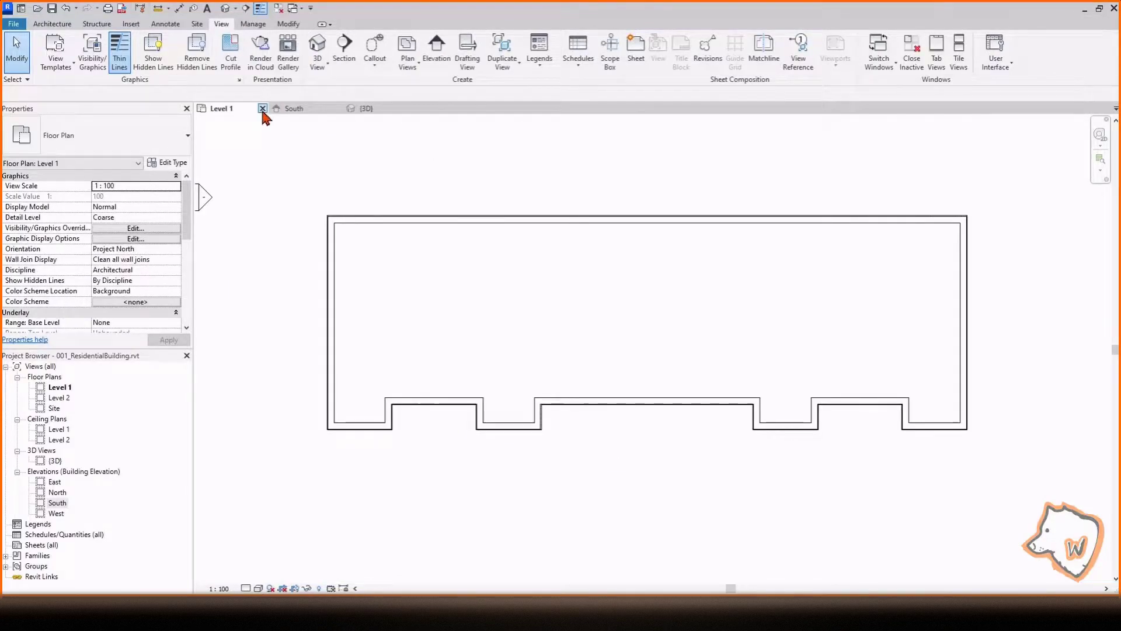
pyautogui.click(262, 108)
pyautogui.click(246, 109)
pyautogui.click(292, 108)
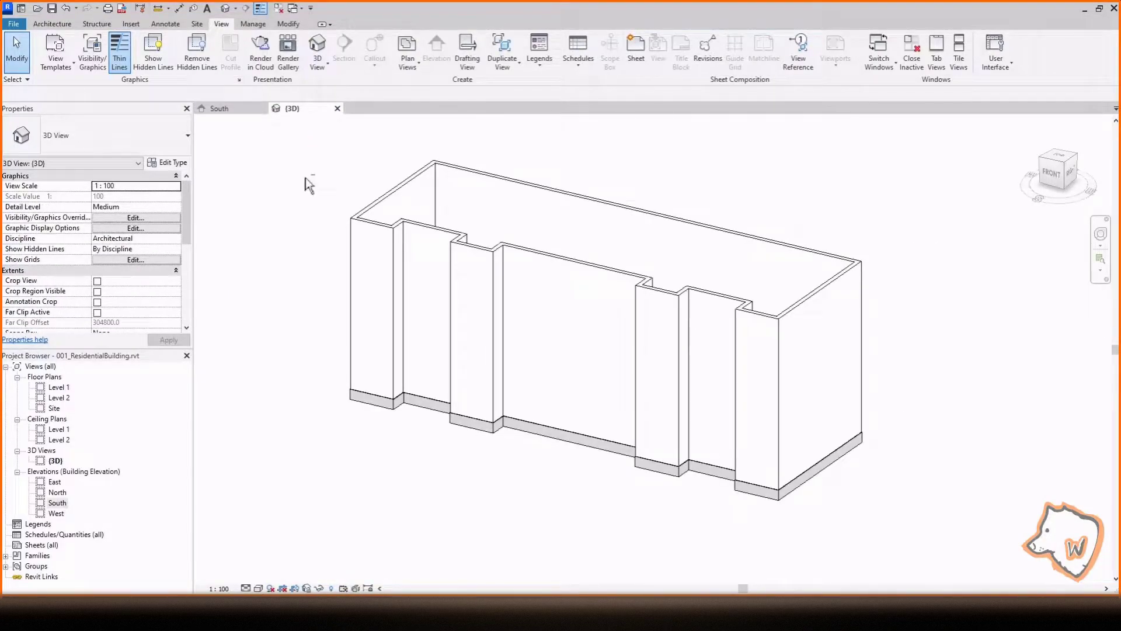
pyautogui.hotkey('ctrl', 'Tab')
pyautogui.hotkey('ctrl', 'Tab')
# Set the 3D view's detail level to Fine and its visual style to Consistent Colors
pyautogui.scroll(1, 615, 142)
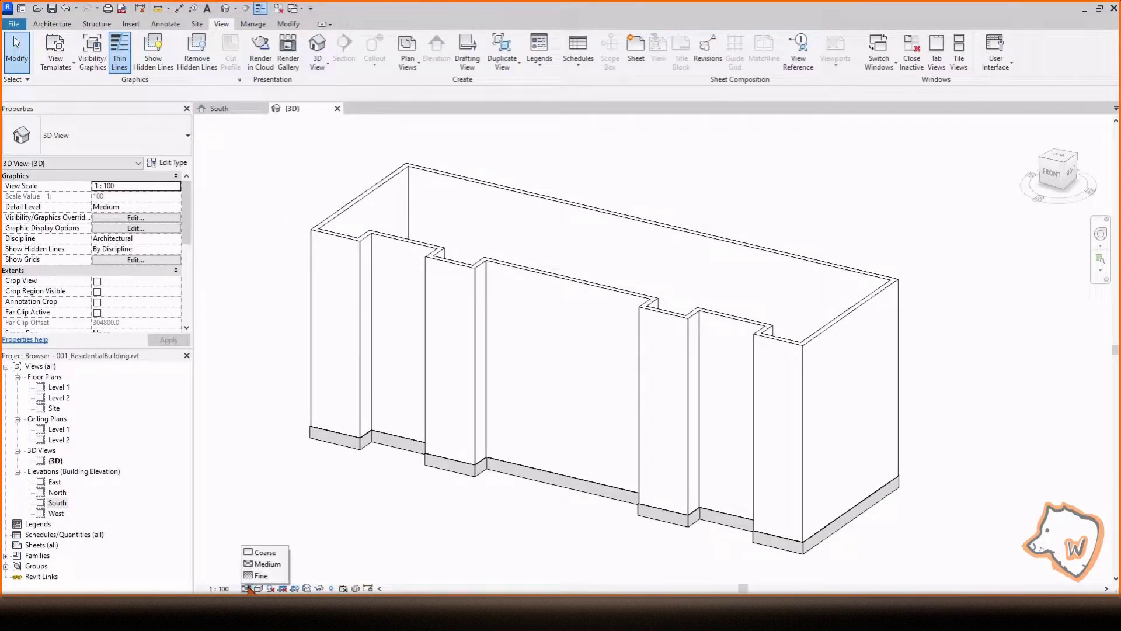
pyautogui.click(259, 580)
pyautogui.click(258, 588)
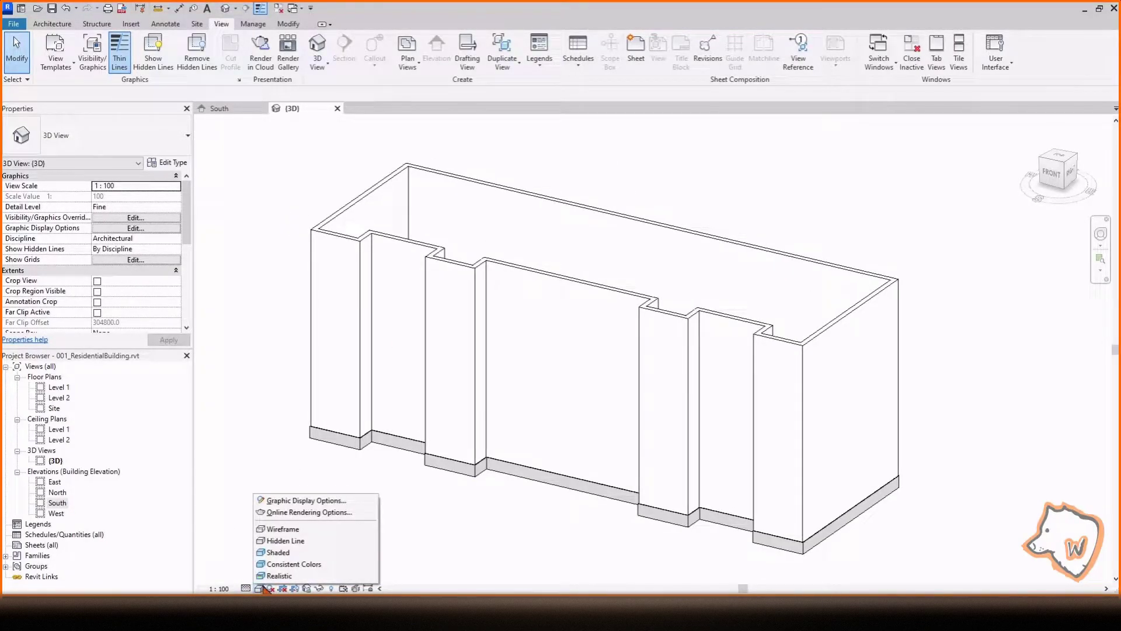
pyautogui.click(277, 564)
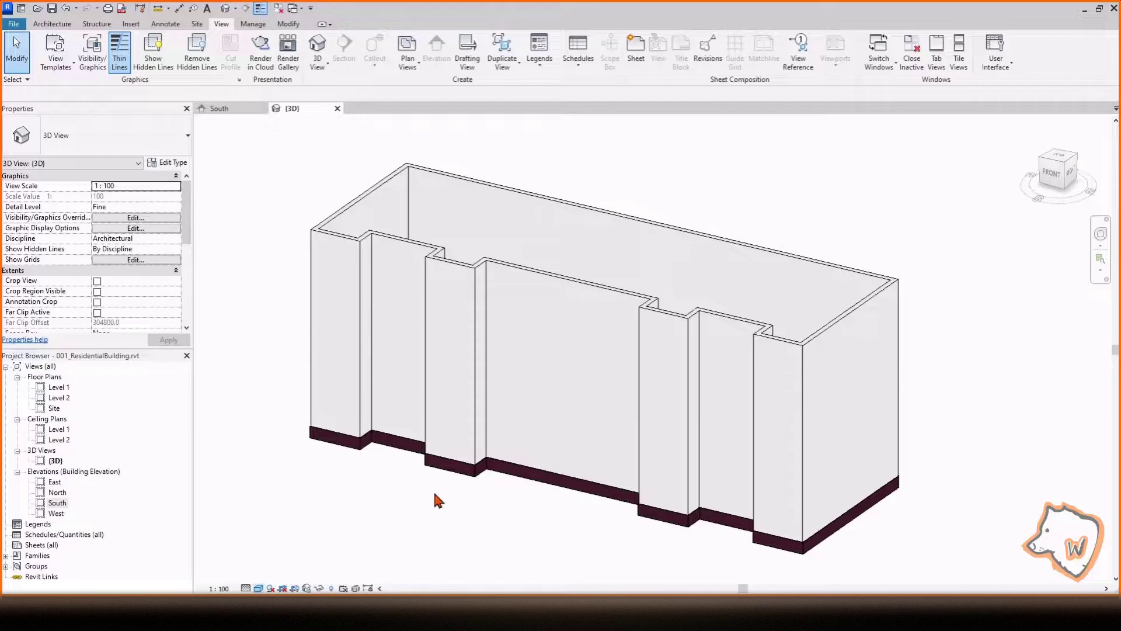
# Start a floor in the Level 1 floor plan and duplicate its type as "Generic Floor - 10mm"
pyautogui.doubleClick(54, 389)
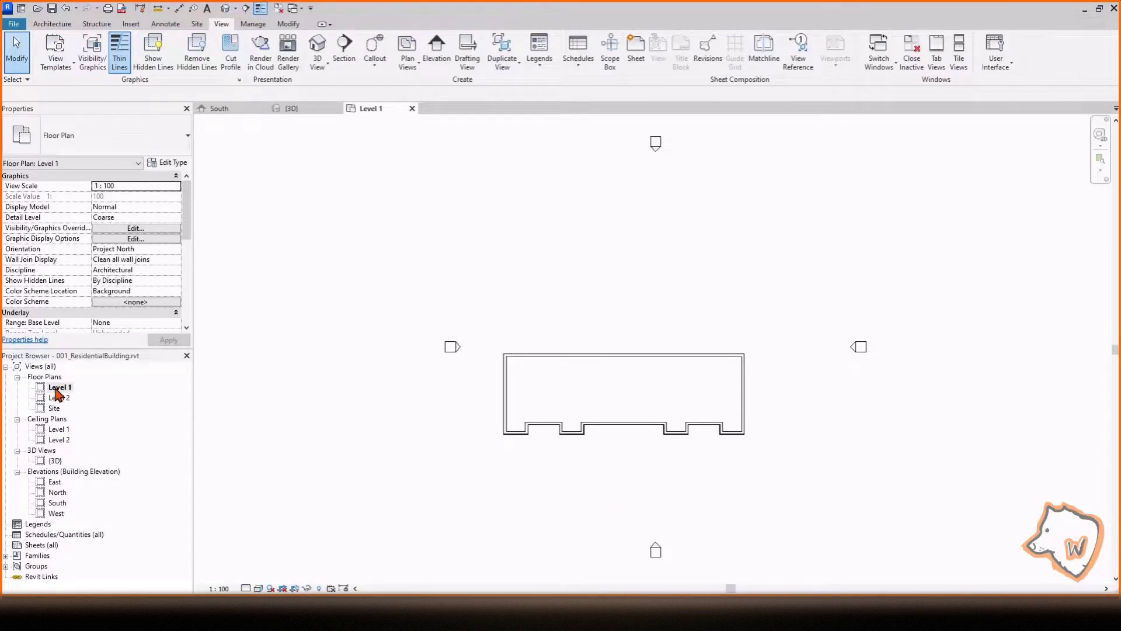
pyautogui.click(52, 24)
pyautogui.click(264, 50)
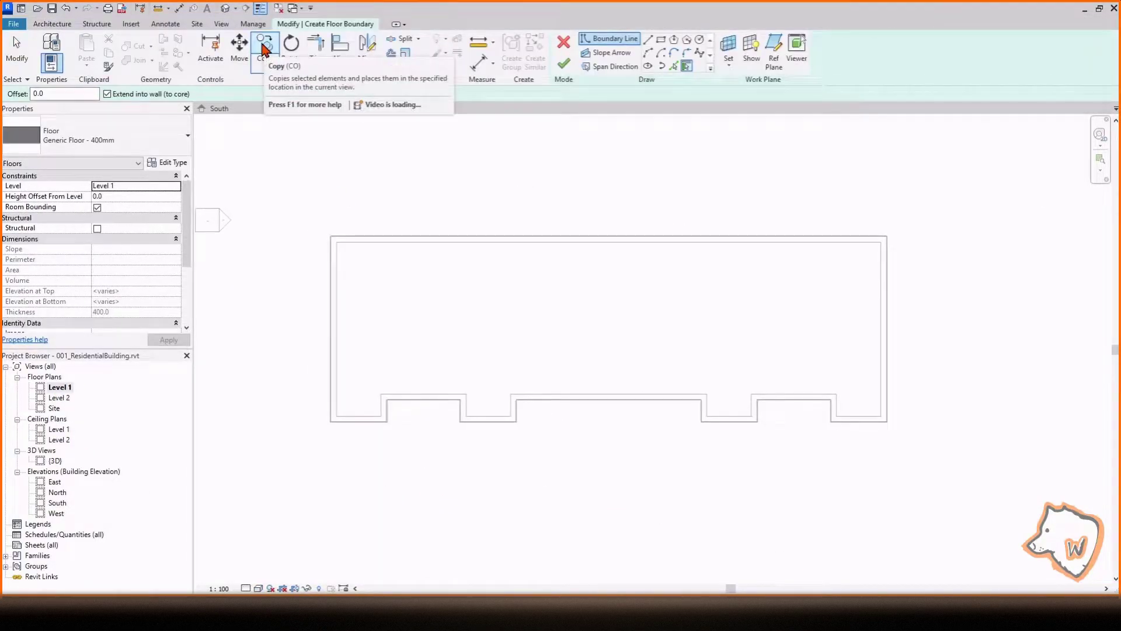
pyautogui.click(175, 163)
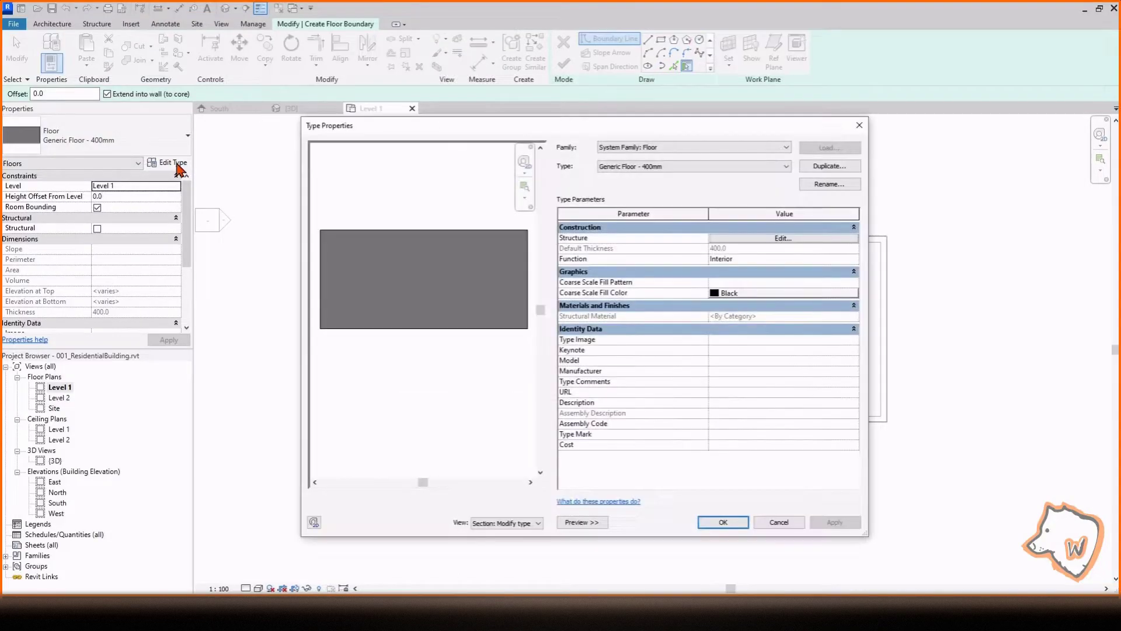
pyautogui.click(834, 171)
pyautogui.click(590, 322)
pyautogui.press('BackSpace')
pyautogui.press('BackSpace')
pyautogui.press('BackSpace')
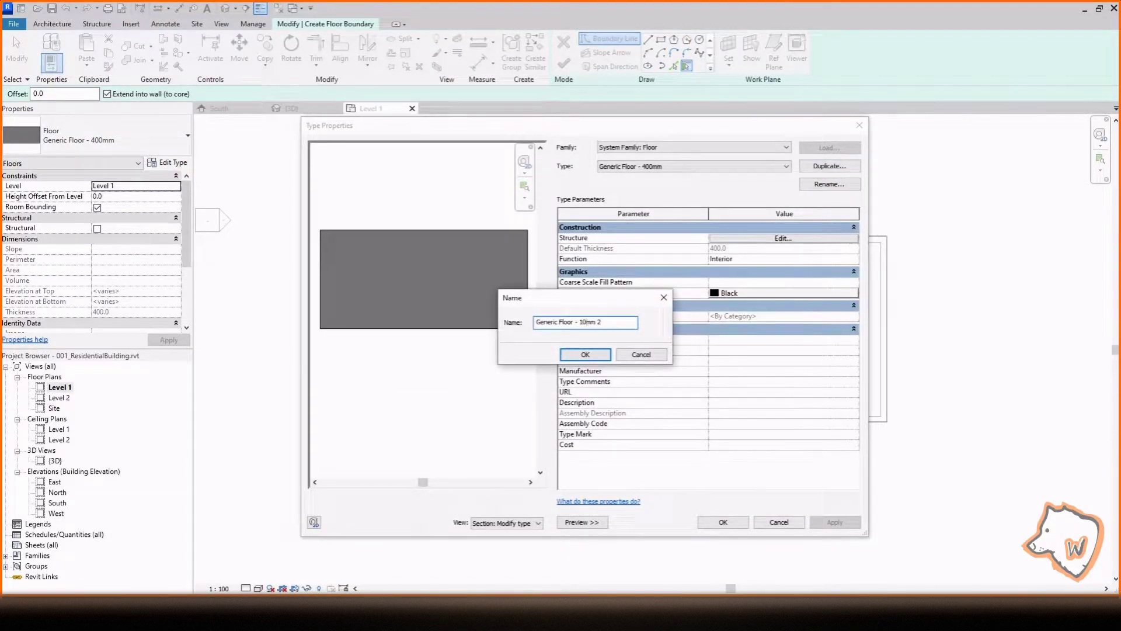
pyautogui.click(601, 350)
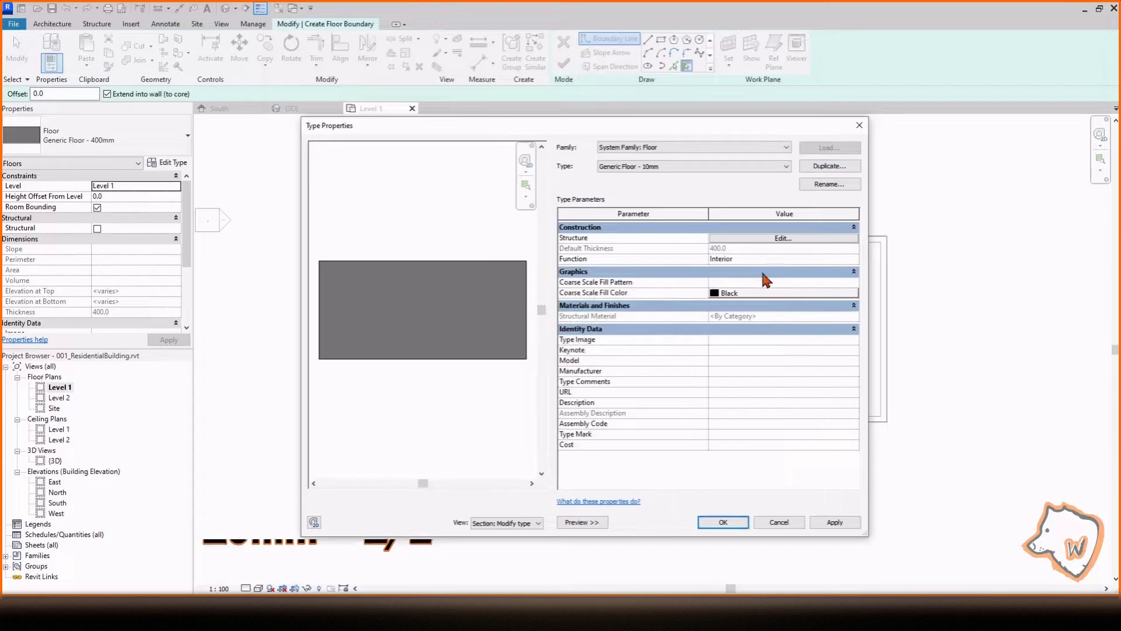
# Give the new floor type's structure layer the Oak Flooring material and a thickness of 10 mm
pyautogui.click(776, 239)
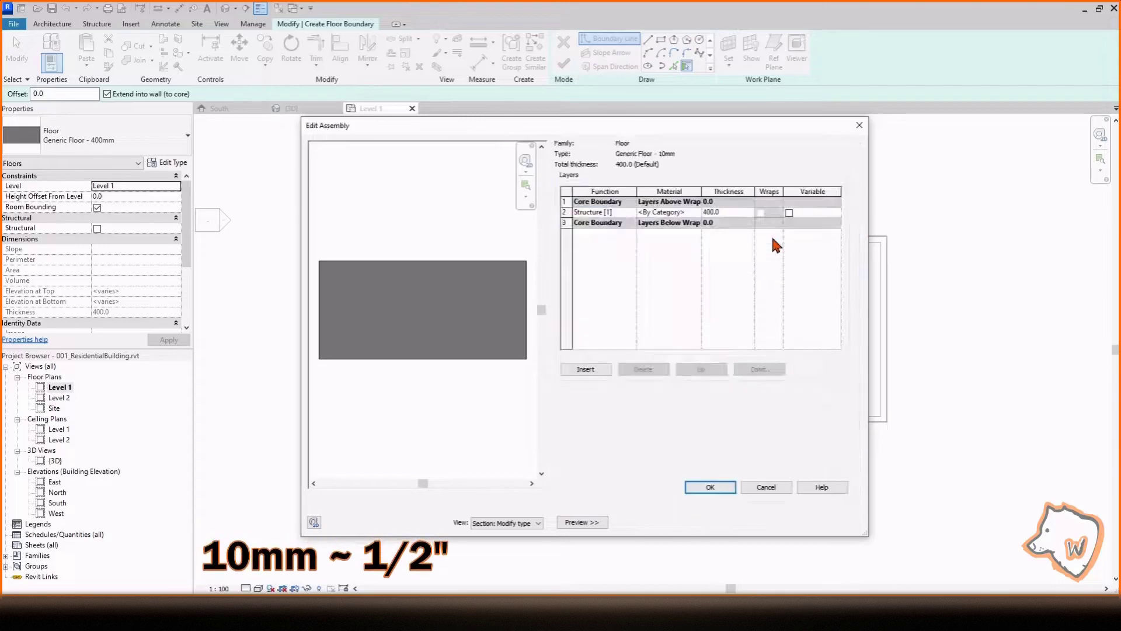
pyautogui.click(697, 214)
pyautogui.moveTo(628, 348); pyautogui.dragTo(626, 261)
pyautogui.click(469, 374)
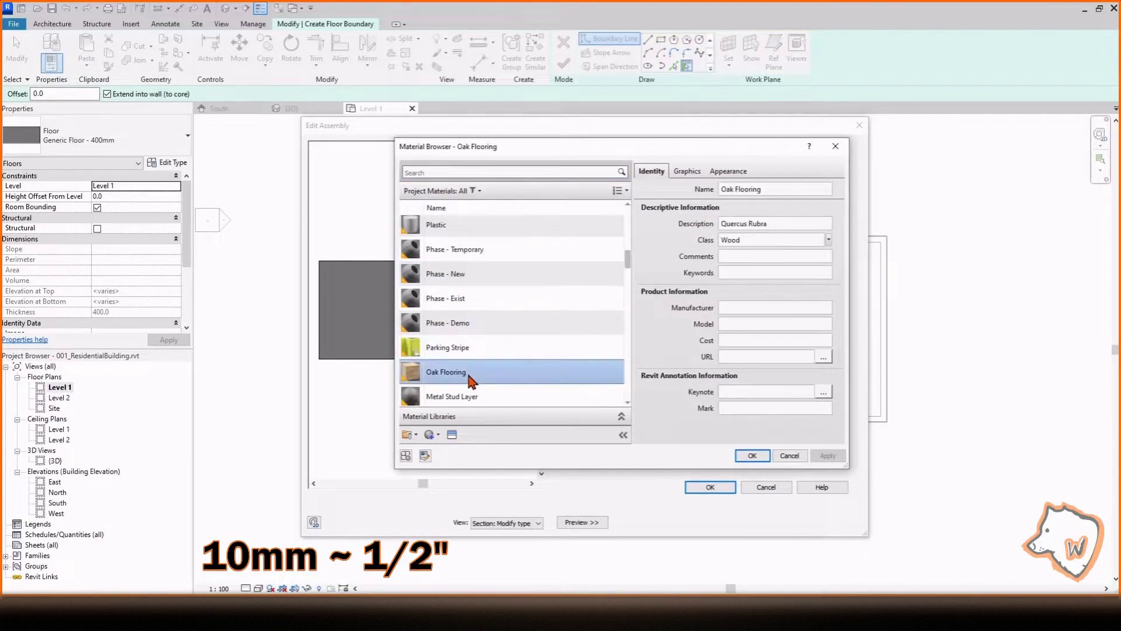
pyautogui.click(752, 455)
pyautogui.click(696, 487)
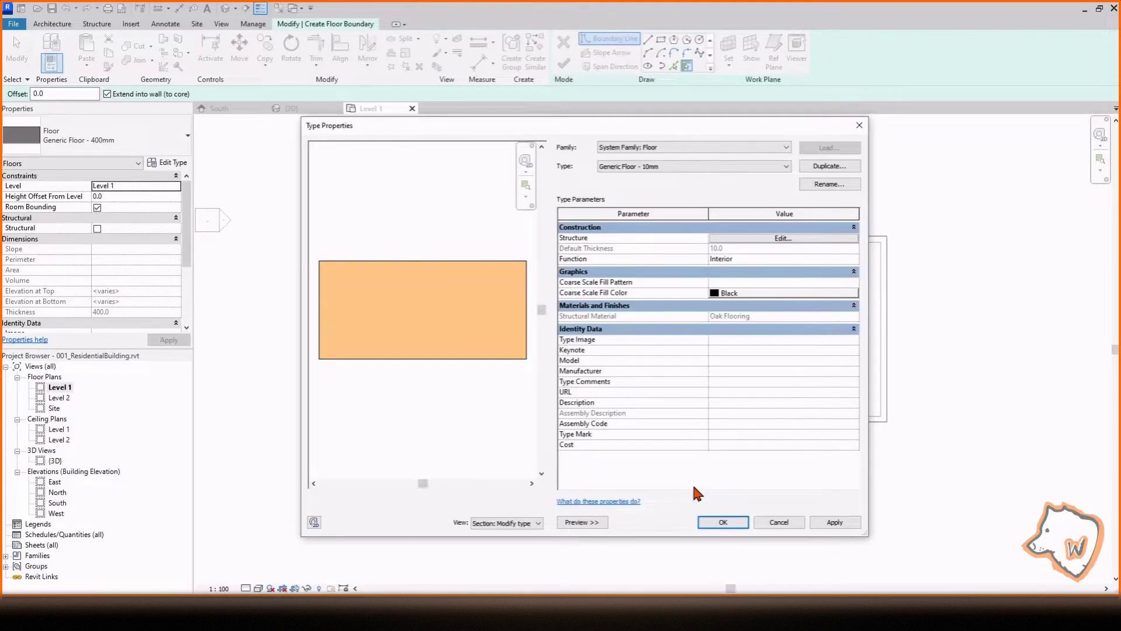
pyautogui.click(722, 522)
# Pick floor boundary lines along the inner faces of the west, north and east walls and lock them
pyautogui.scroll(2, 576, 264)
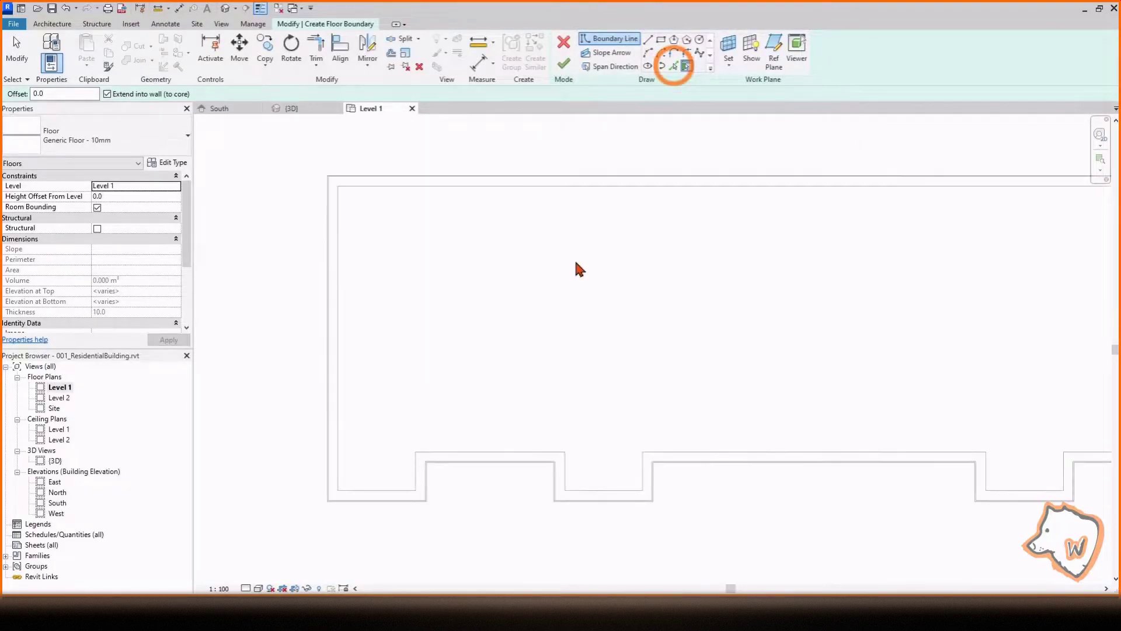
pyautogui.click(673, 66)
pyautogui.click(342, 320)
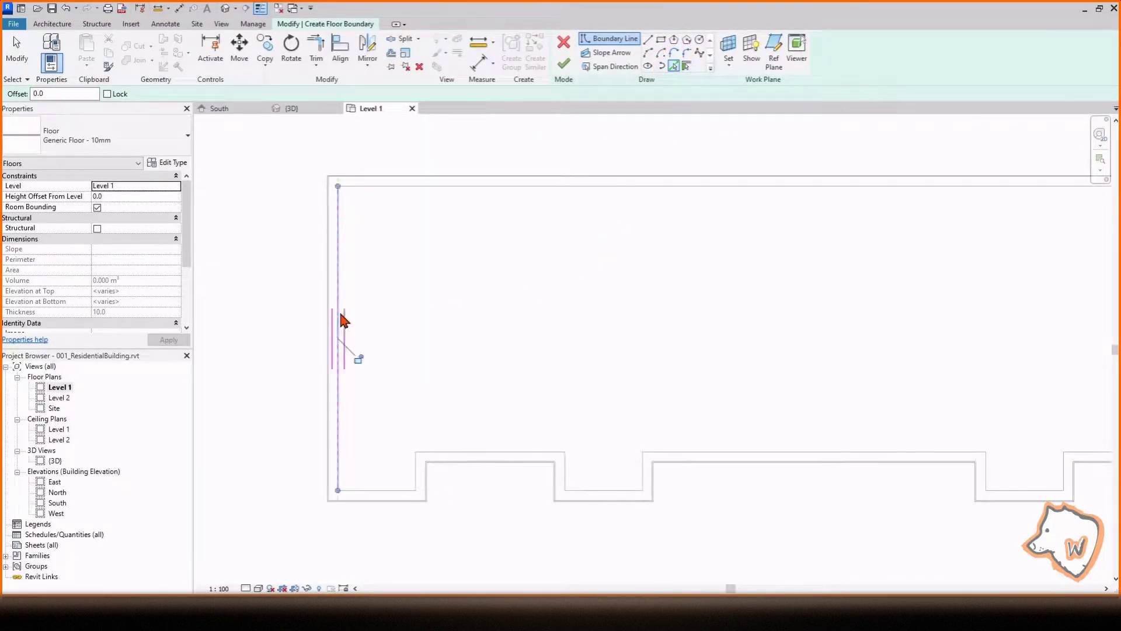
pyautogui.scroll(-2, 261, 326)
pyautogui.click(336, 352)
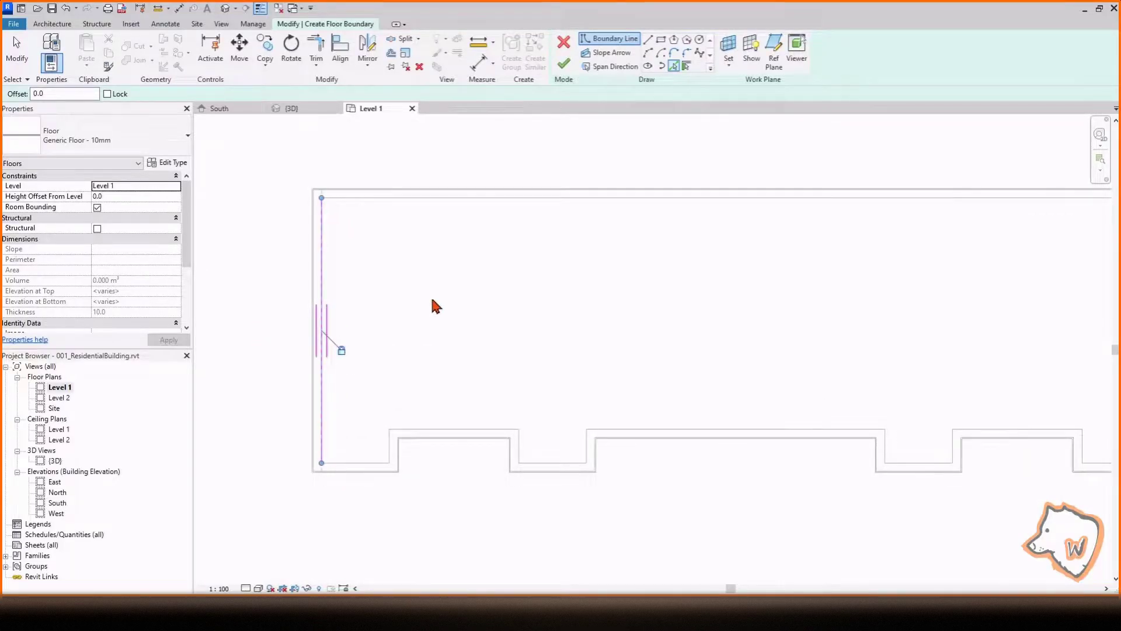
pyautogui.click(690, 202)
pyautogui.click(705, 223)
pyautogui.scroll(-2, 362, 311)
pyautogui.scroll(2, 714, 322)
pyautogui.click(910, 355)
pyautogui.click(890, 306)
# Continue the locked floor boundary along the inner faces of the recessed south wall and finish the floor
pyautogui.click(877, 439)
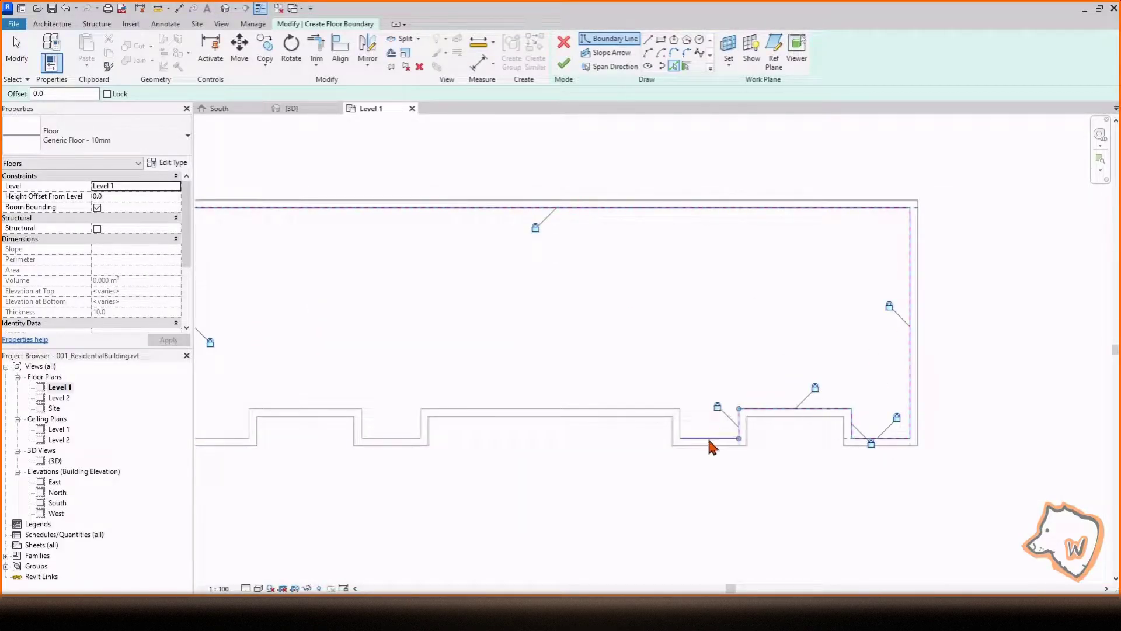
pyautogui.click(700, 444)
pyautogui.click(590, 409)
pyautogui.click(570, 388)
pyautogui.moveTo(421, 426); pyautogui.dragTo(522, 400, button='middle')
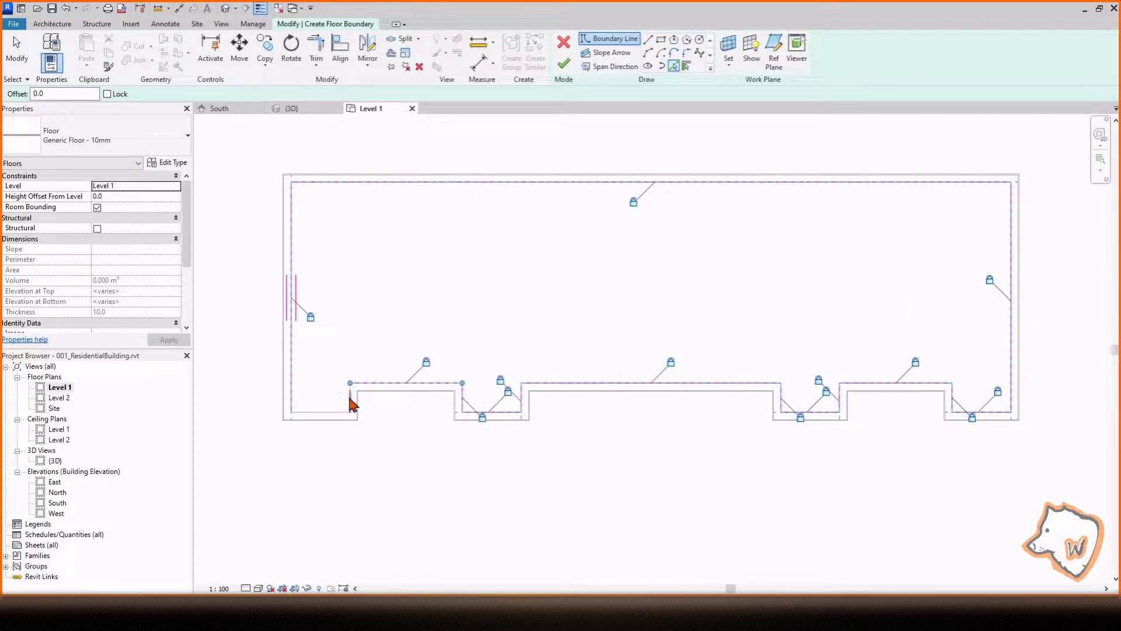
pyautogui.click(564, 63)
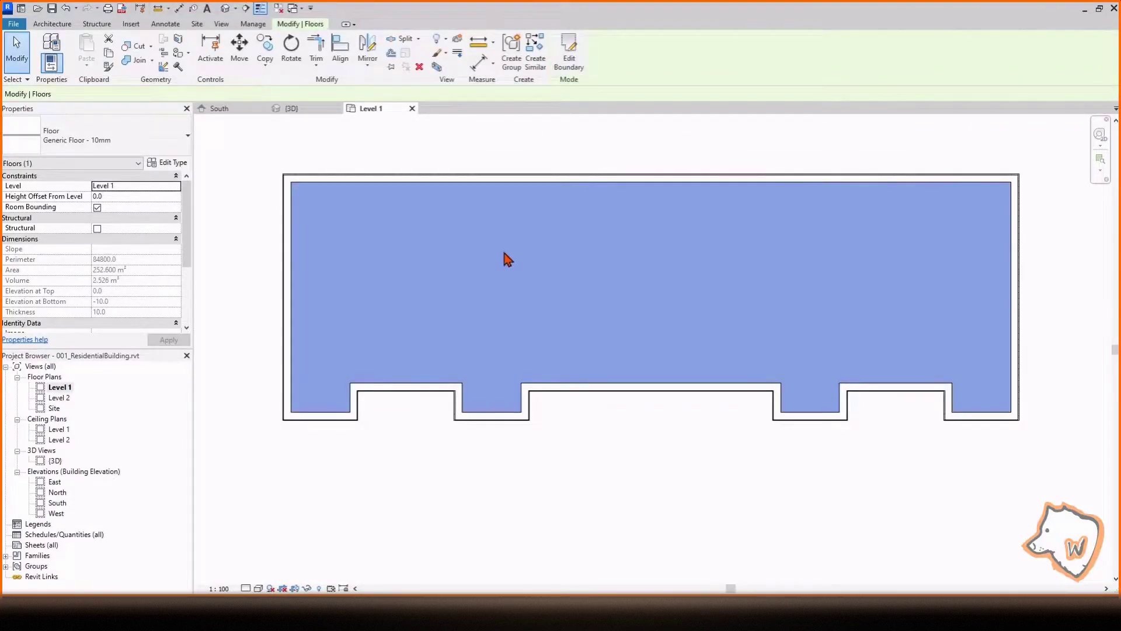
# Inspect the floor from below in the 3D view, select it and open its height offset from level
pyautogui.click(506, 258)
pyautogui.doubleClick(55, 461)
pyautogui.scroll(1, 456, 525)
pyautogui.keyDown('shift'); pyautogui.moveTo(455, 526); pyautogui.dragTo(566, 361, button='middle'); pyautogui.keyUp('shift')
pyautogui.scroll(5, 458, 345)
pyautogui.click(554, 390)
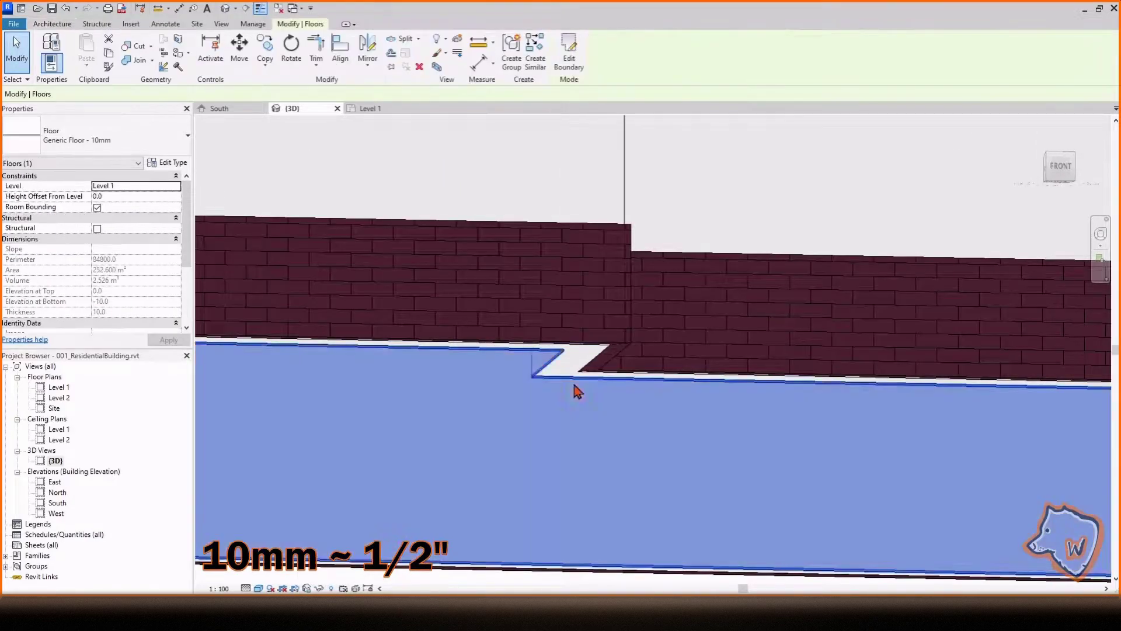
pyautogui.click(125, 196)
# Examine the oak floor within the exterior walls from directly above and in an angled view from the south
pyautogui.scroll(-5, 586, 489)
pyautogui.click(362, 292)
pyautogui.keyDown('shift'); pyautogui.moveTo(374, 298); pyautogui.dragTo(598, 487, button='middle'); pyautogui.keyUp('shift')
pyautogui.click(1058, 161)
pyautogui.moveTo(809, 408); pyautogui.dragTo(689, 437, button='middle')
pyautogui.scroll(-2, 762, 295)
pyautogui.press('Escape')
pyautogui.scroll(-1, 763, 295)
pyautogui.moveTo(948, 225); pyautogui.dragTo(756, 245, button='middle')
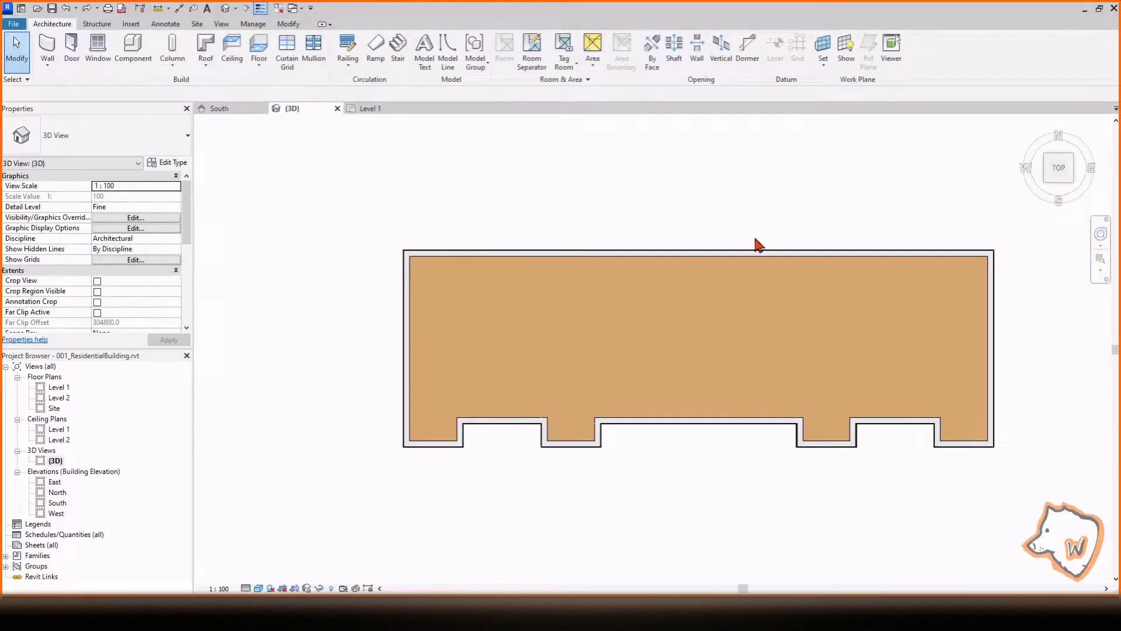
pyautogui.scroll(1, 757, 240)
pyautogui.moveTo(583, 255); pyautogui.dragTo(583, 199)
pyautogui.press('Escape')
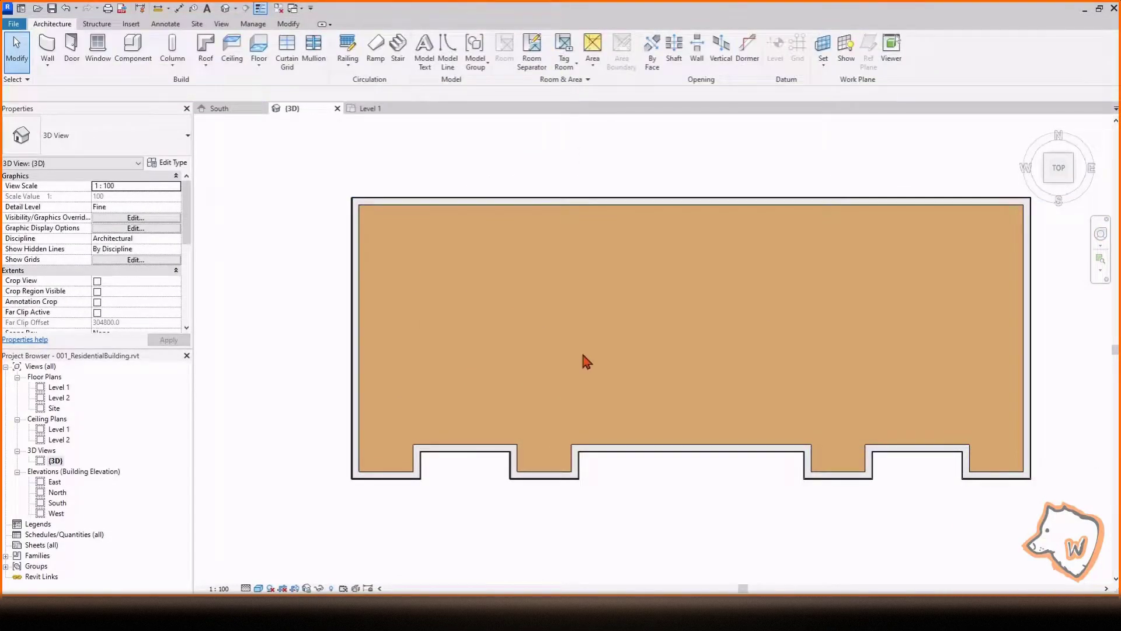
pyautogui.moveTo(584, 357); pyautogui.dragTo(507, 321, button='middle')
pyautogui.hotkey('ctrl', 'z')
pyautogui.scroll(1, 561, 490)
pyautogui.keyDown('shift'); pyautogui.moveTo(563, 490); pyautogui.dragTo(726, 339, button='middle'); pyautogui.keyUp('shift')
pyautogui.scroll(-2, 672, 365)
pyautogui.keyDown('shift'); pyautogui.moveTo(721, 485); pyautogui.dragTo(719, 456, button='middle'); pyautogui.keyUp('shift')
pyautogui.scroll(1, 605, 397)
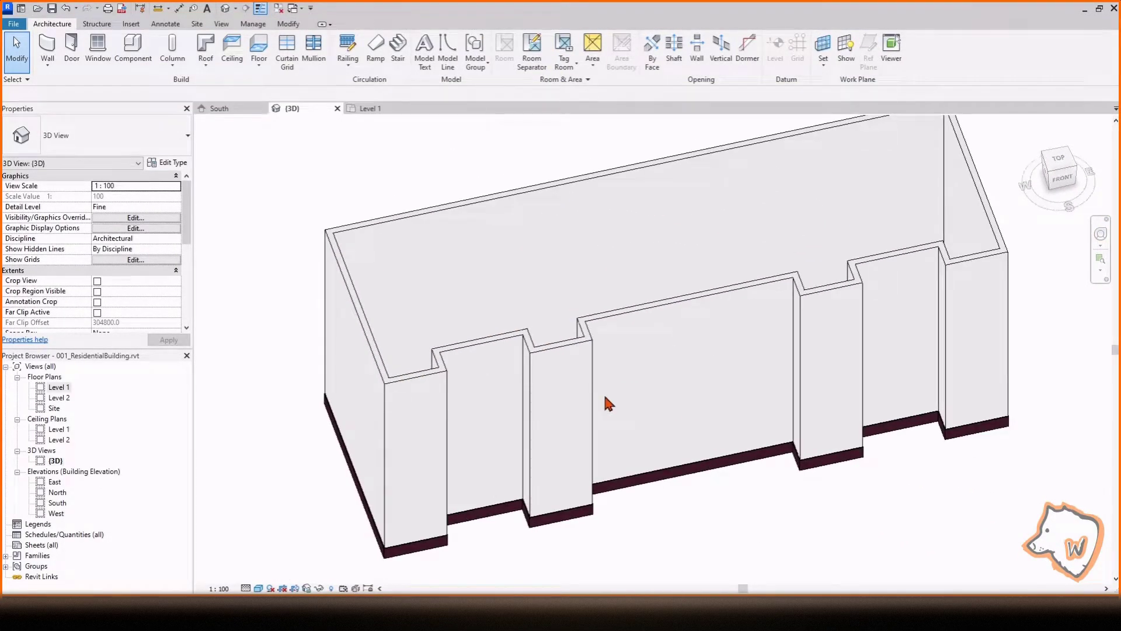
# In the Level 1 plan, place an automatic 600 x 1200mm grid ceiling inside the exterior walls, on Level 2 with a height offset of 0
pyautogui.click(374, 109)
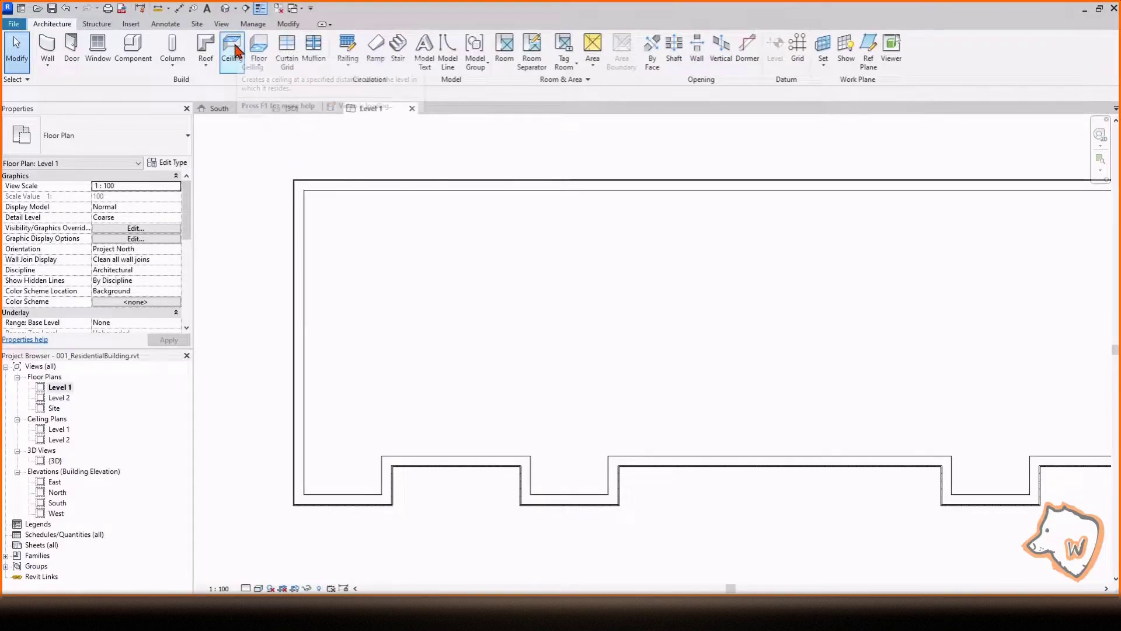
pyautogui.click(232, 50)
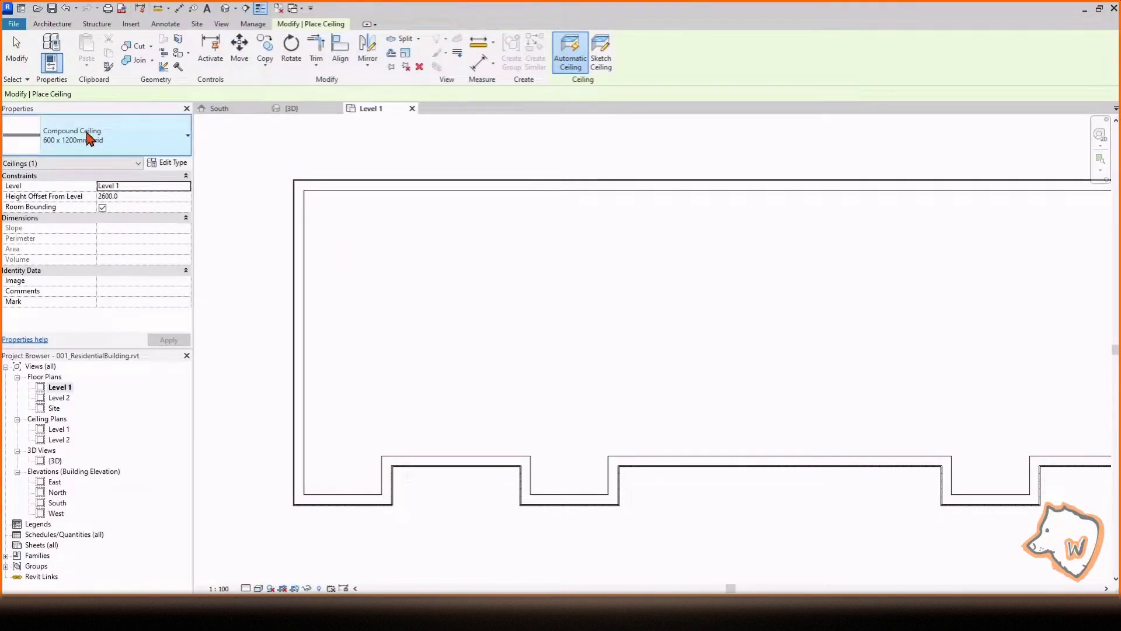
pyautogui.click(187, 185)
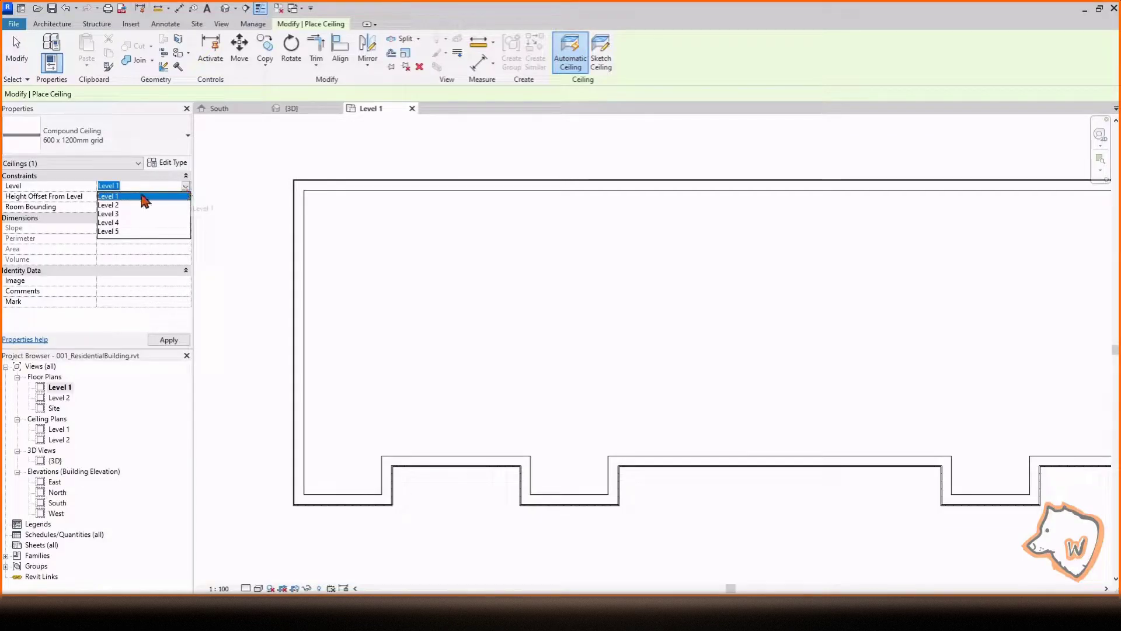
pyautogui.click(126, 212)
pyautogui.click(144, 195)
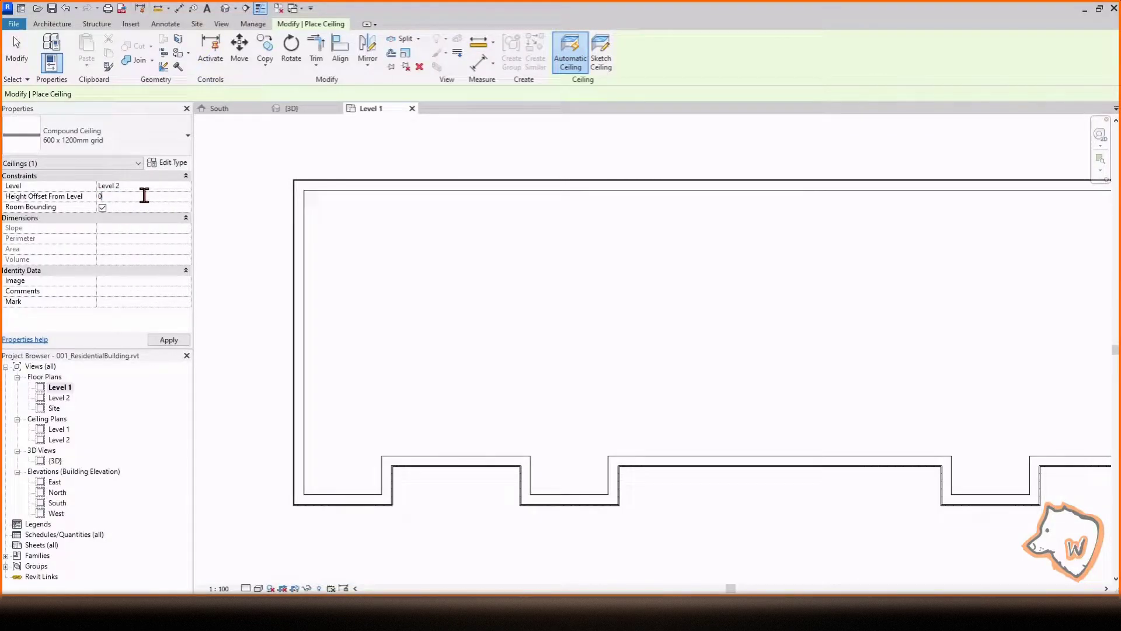
pyautogui.press('Return')
pyautogui.click(335, 340)
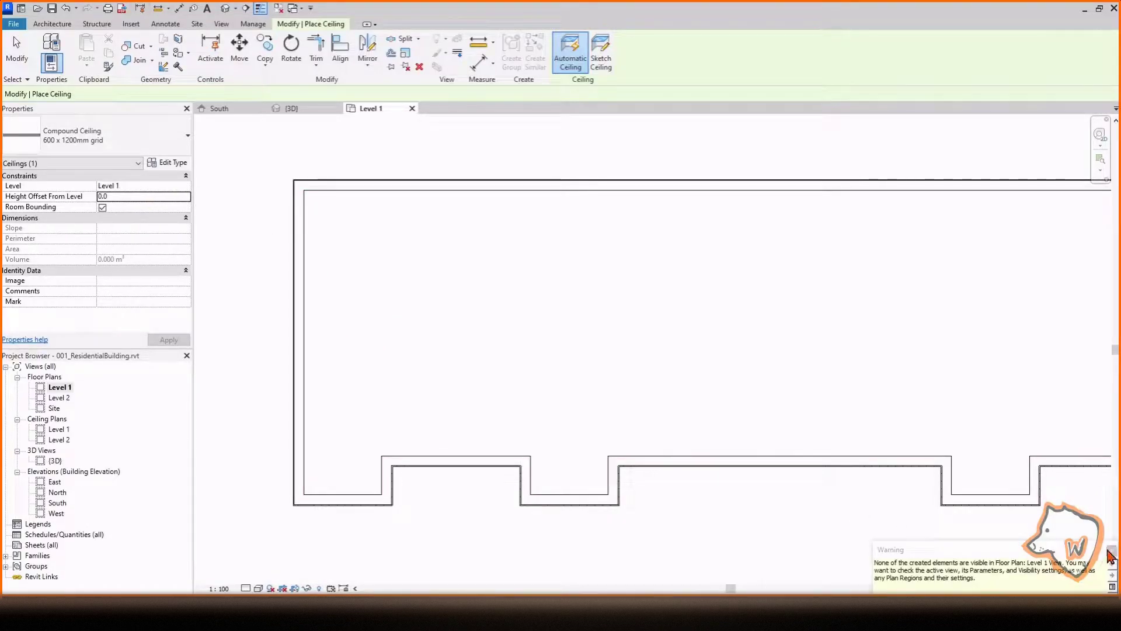
# Open the South elevation and set its visual style to Wireframe and its detail level to Fine
pyautogui.doubleClick(49, 503)
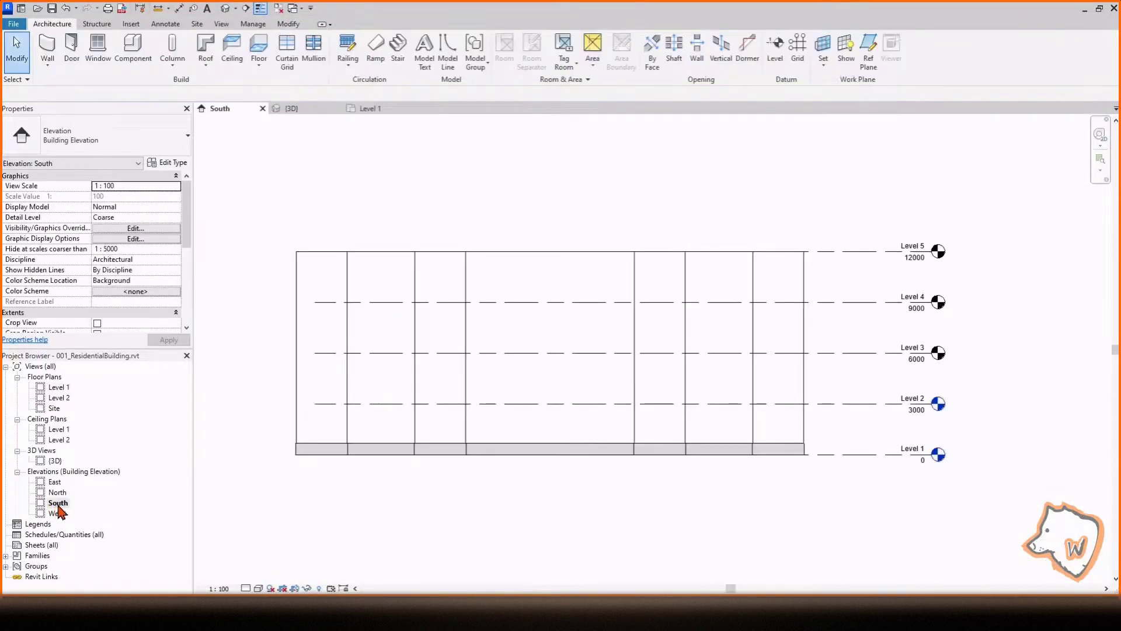
pyautogui.click(258, 589)
pyautogui.click(283, 530)
pyautogui.click(246, 588)
pyautogui.click(262, 576)
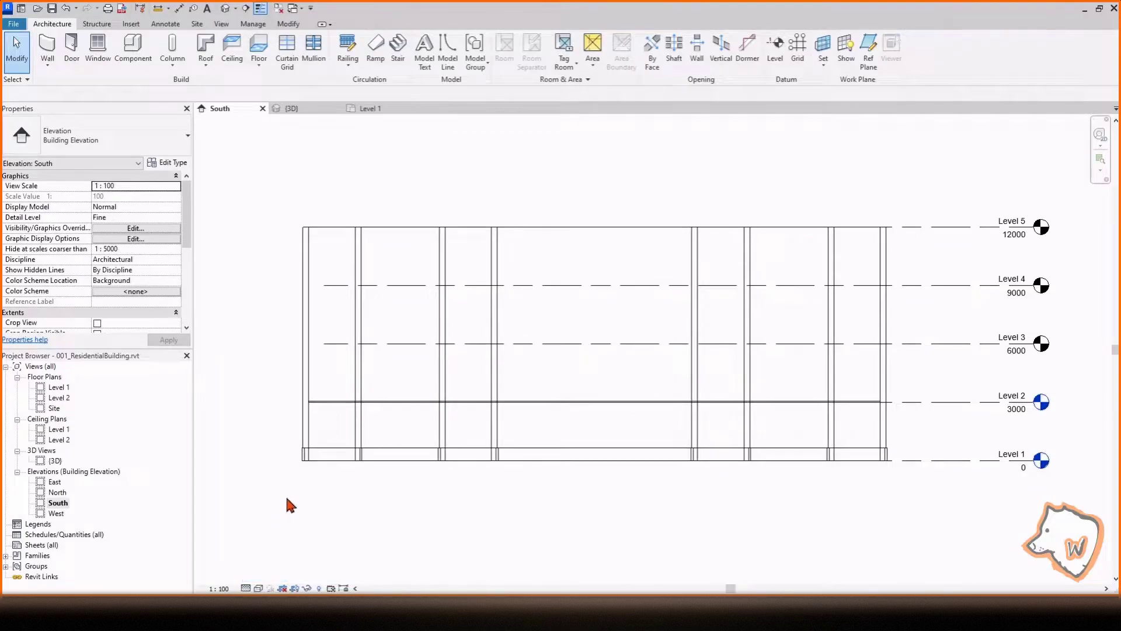
# Select the ceiling at Level 2 and move it down so that its top face aligns with the Level 2 line
pyautogui.scroll(2, 916, 411)
pyautogui.scroll(2, 922, 421)
pyautogui.click(726, 330)
pyautogui.scroll(3, 801, 320)
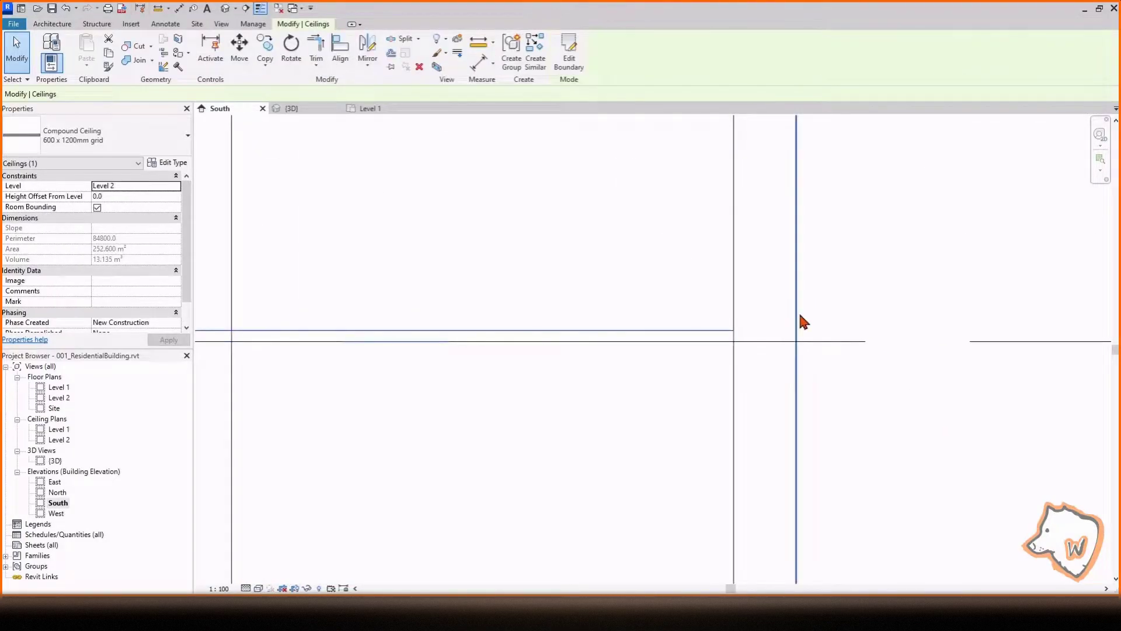
pyautogui.click(239, 46)
pyautogui.click(725, 333)
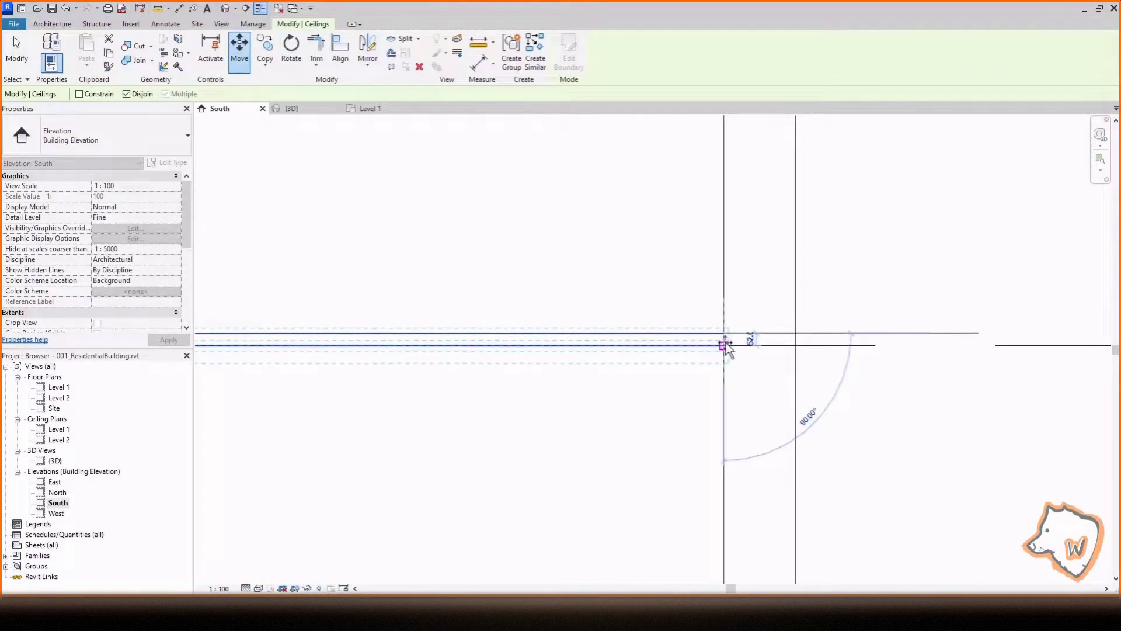
pyautogui.click(727, 358)
pyautogui.scroll(-3, 690, 411)
# Duplicate the selected ceiling's type under the name 600 x 1200mm grid Ceiling
pyautogui.click(166, 163)
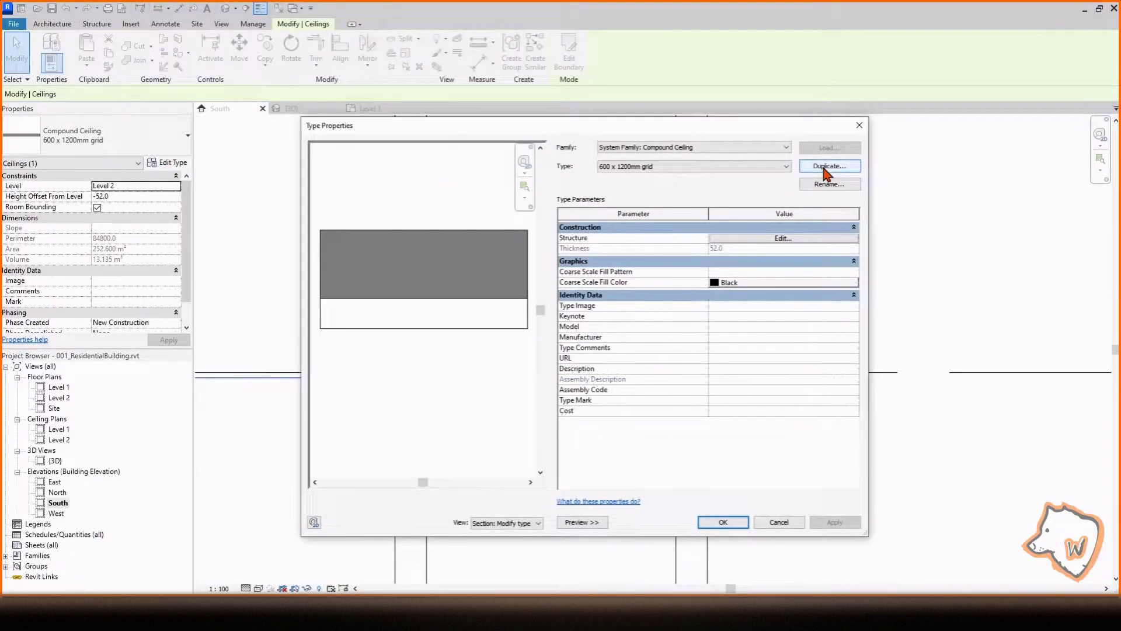
pyautogui.click(826, 168)
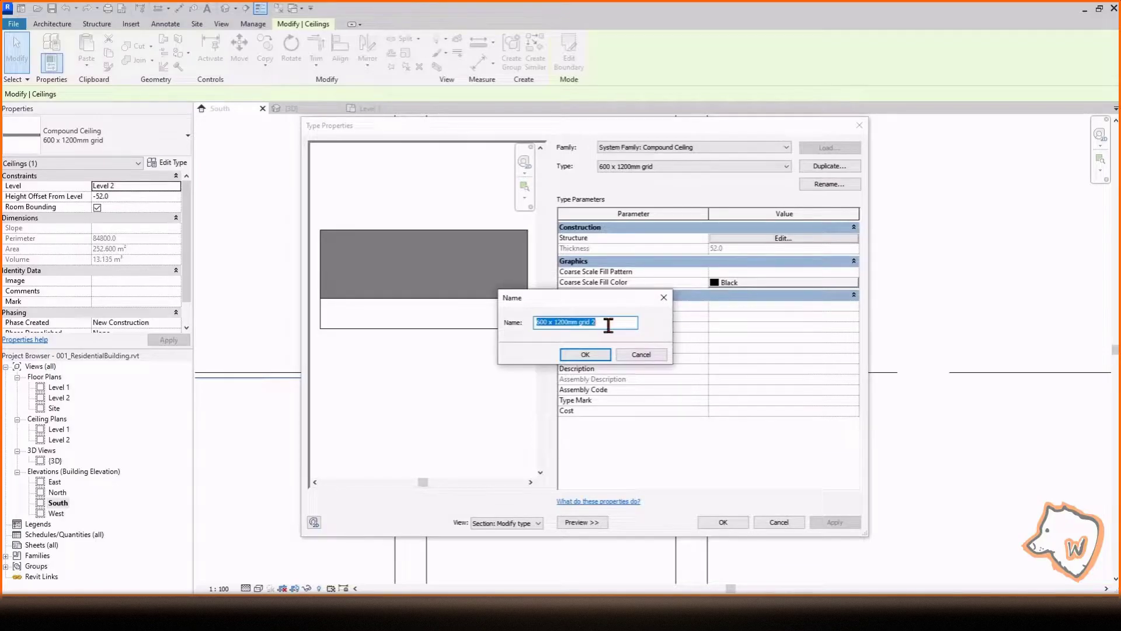
pyautogui.click(608, 325)
pyautogui.press('BackSpace')
pyautogui.write('Ceiling')
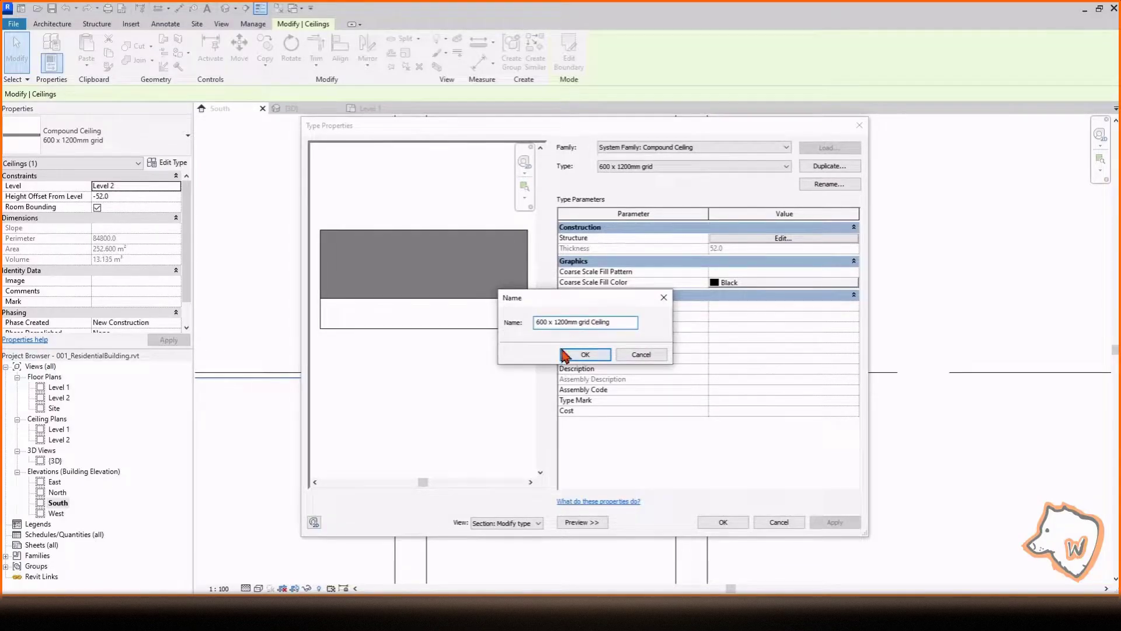
pyautogui.click(578, 355)
# Set the structure layer thickness of the new ceiling type to 284 mm and apply the type changes
pyautogui.click(783, 238)
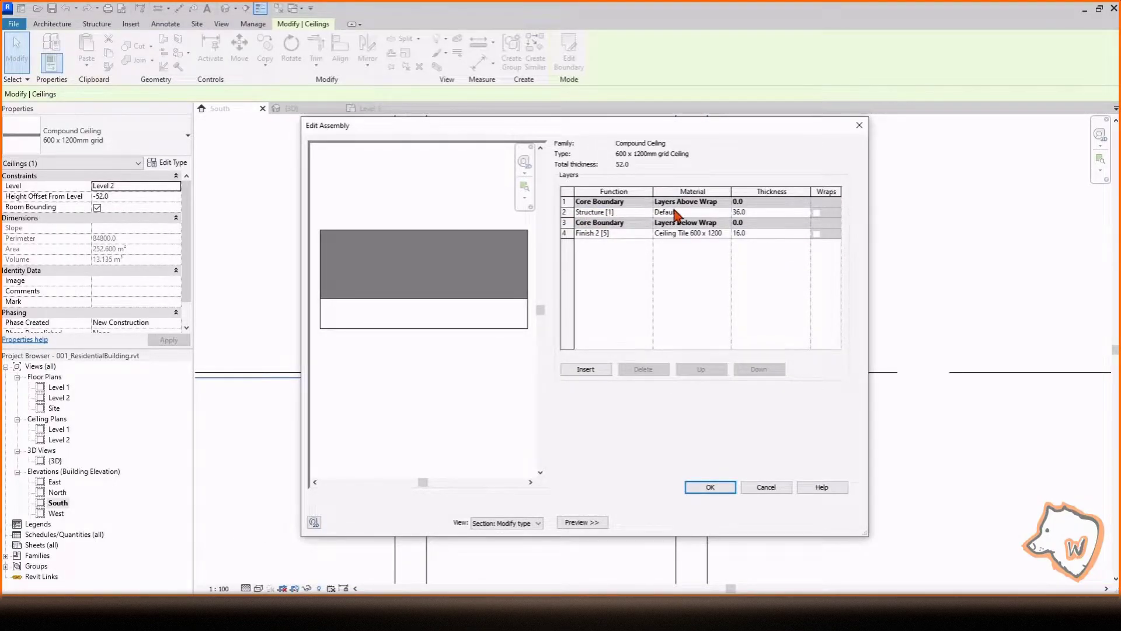
pyautogui.click(773, 211)
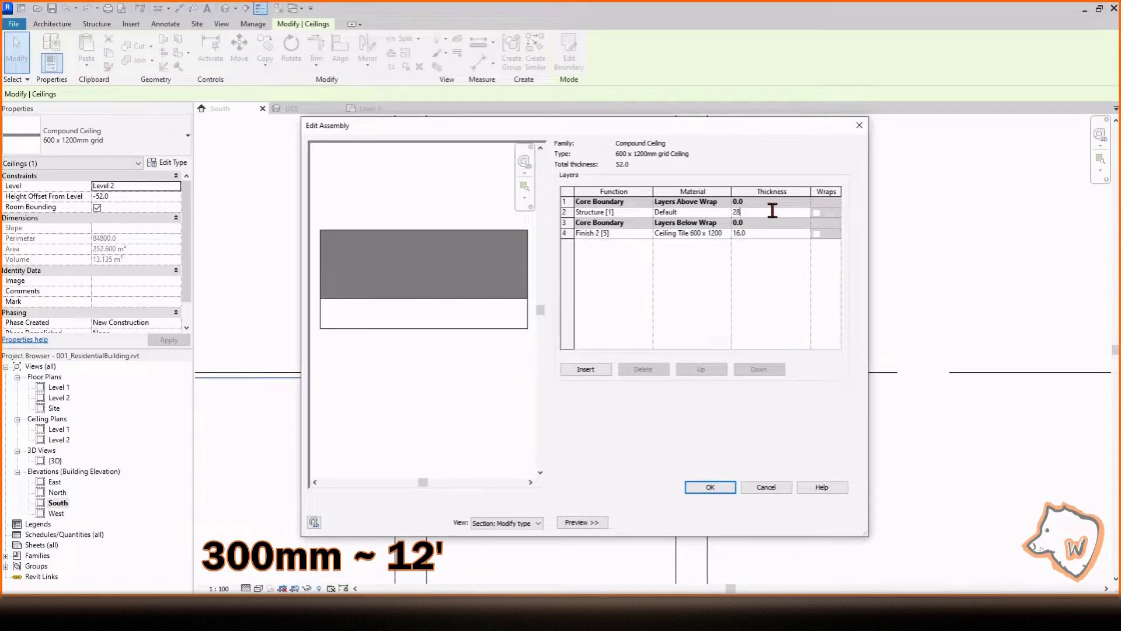
pyautogui.write('284')
pyautogui.press('Return')
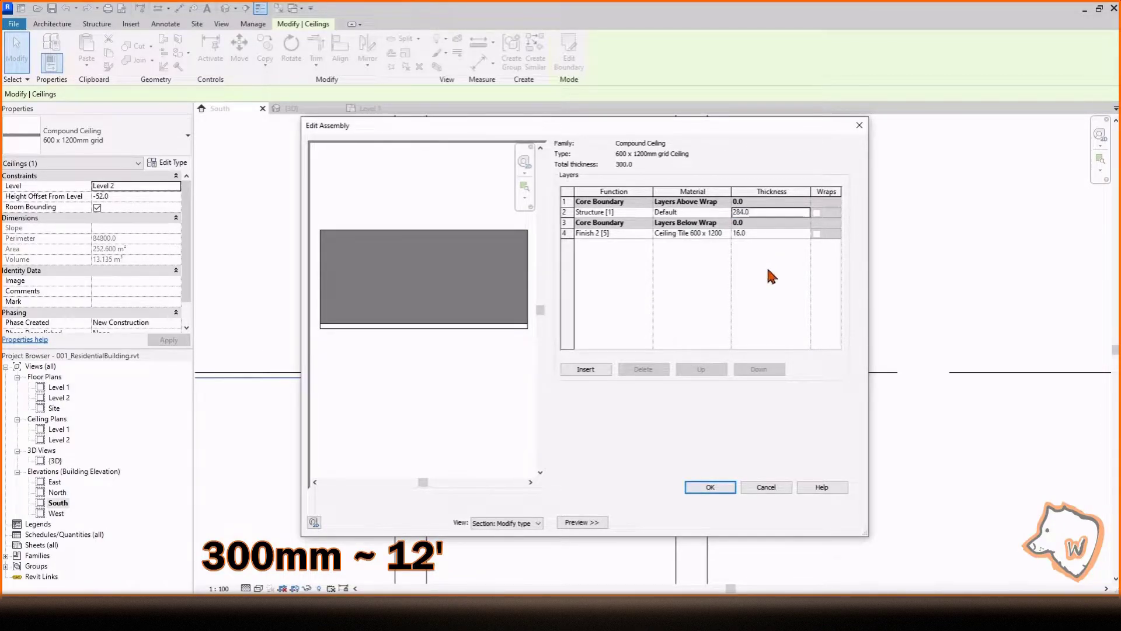
pyautogui.click(710, 487)
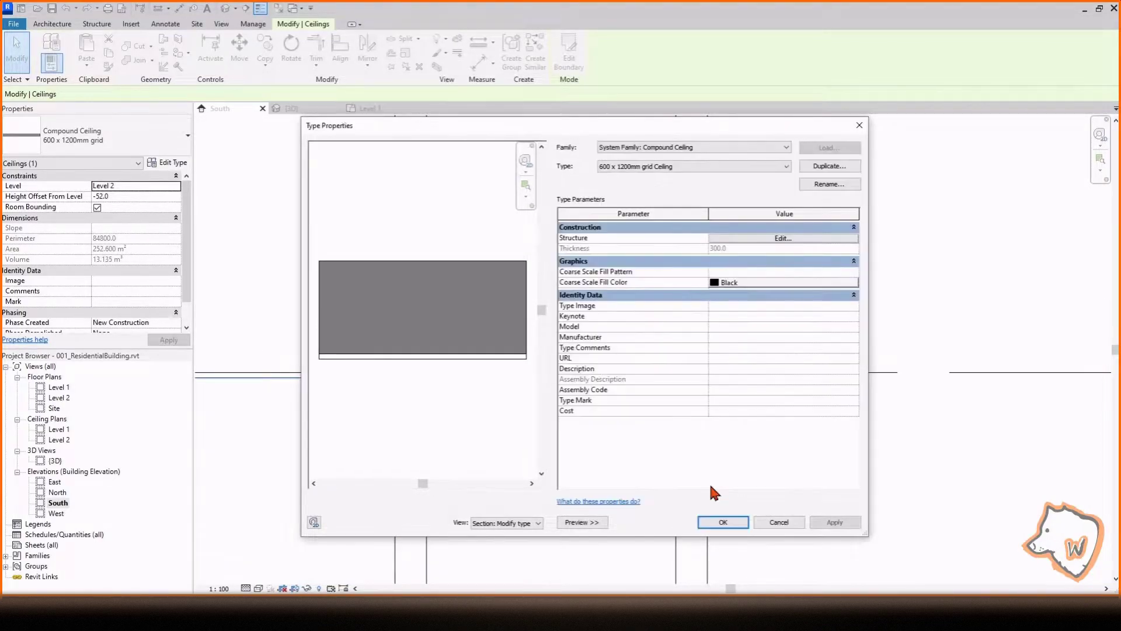
pyautogui.click(722, 521)
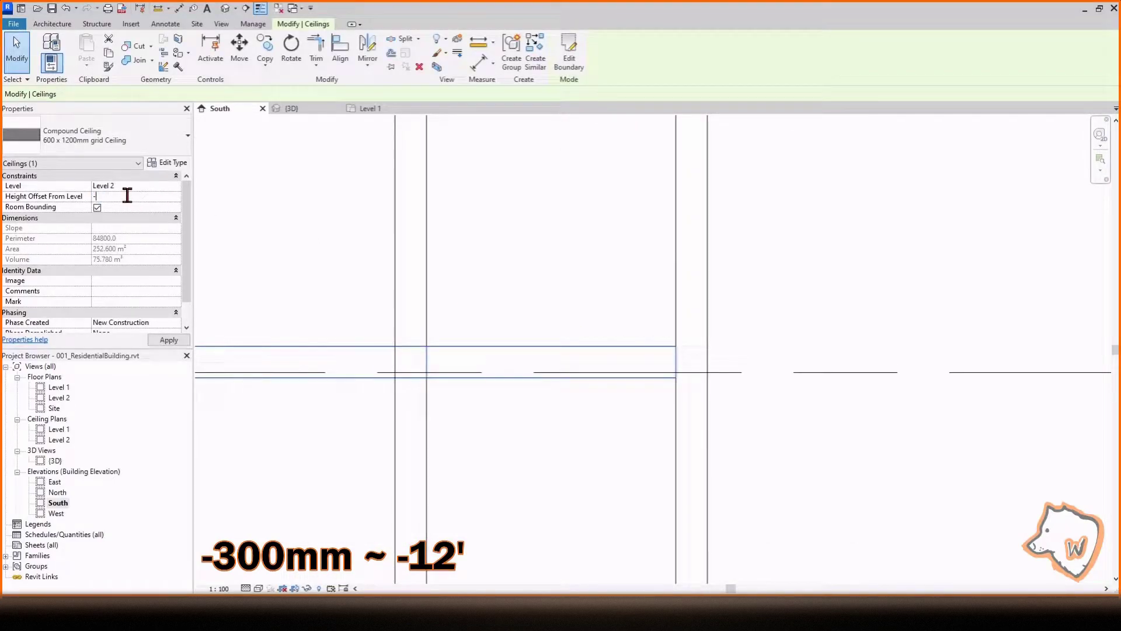
# Reassign the ceiling to Level 1 with a height offset from level of 2700 mm
pyautogui.scroll(-3, 246, 318)
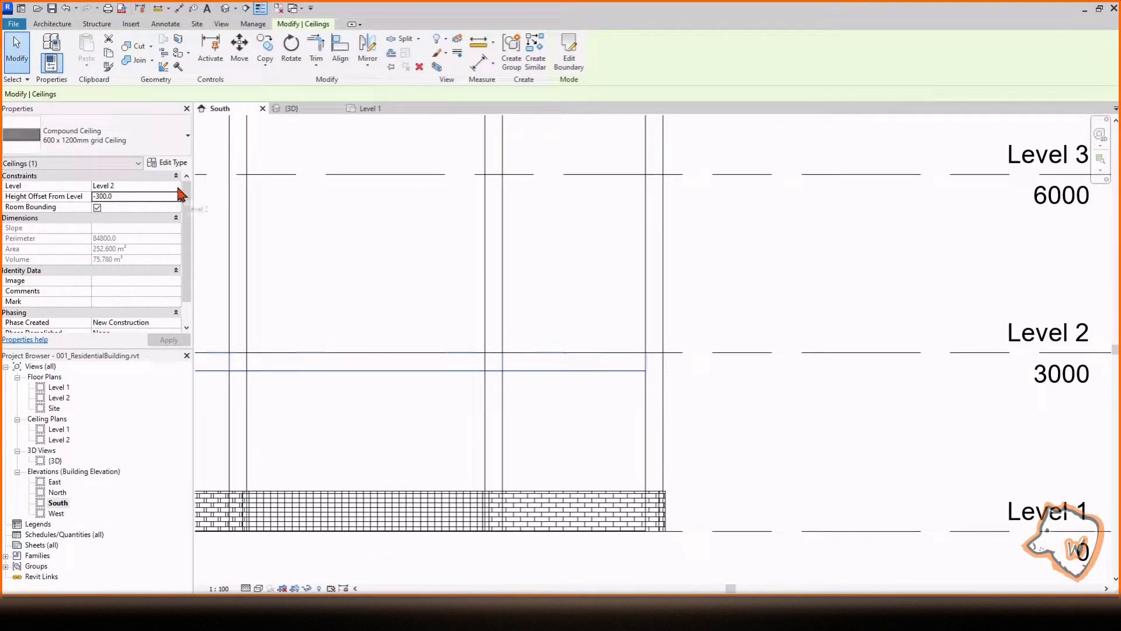
pyautogui.click(178, 186)
pyautogui.click(161, 196)
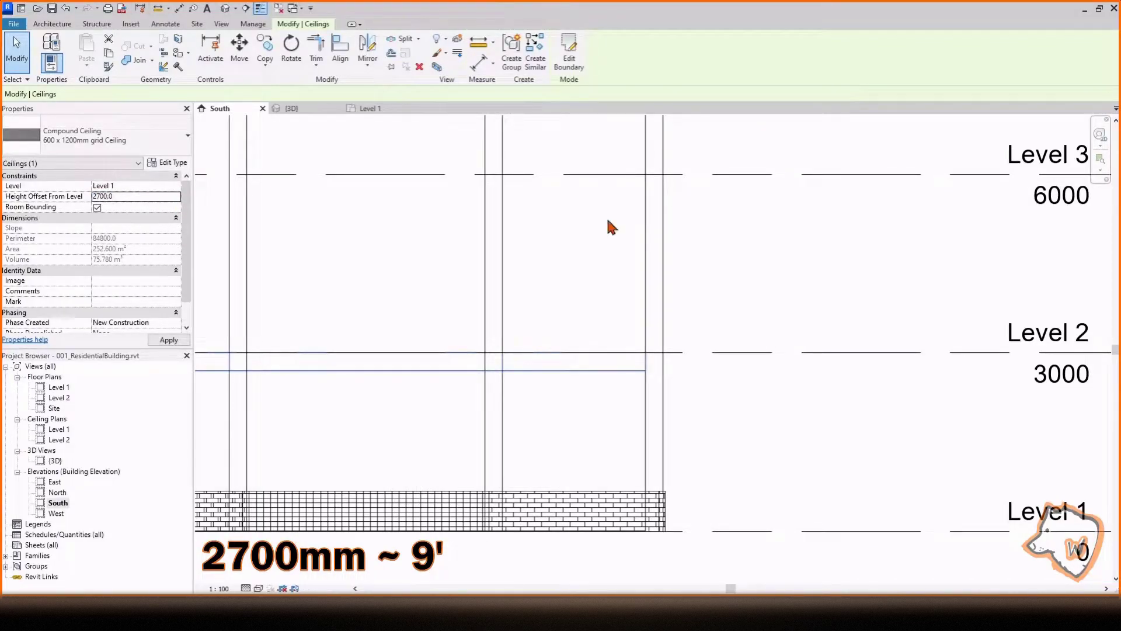
# Make multiple copies of the ceiling upward so that their top faces sit at Level 3, Level 4 and Level 5
pyautogui.scroll(-1, 611, 227)
pyautogui.moveTo(611, 228); pyautogui.dragTo(628, 281, button='middle')
pyautogui.click(267, 55)
pyautogui.click(658, 384)
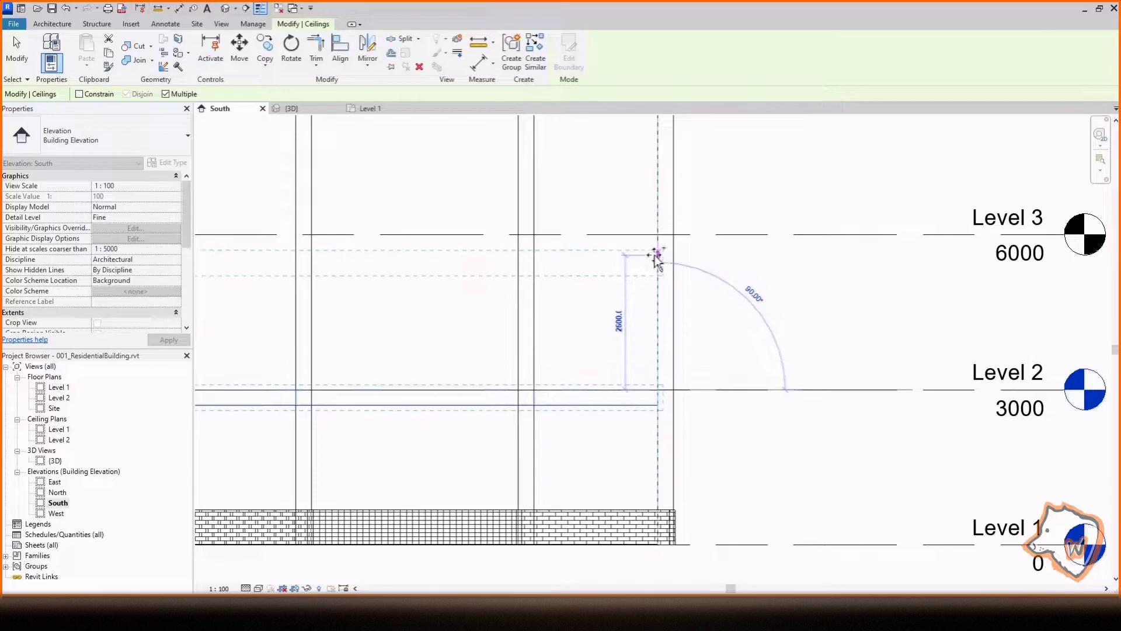
pyautogui.click(658, 235)
pyautogui.scroll(-4, 662, 368)
pyautogui.scroll(5, 662, 208)
pyautogui.click(663, 208)
pyautogui.scroll(-4, 646, 422)
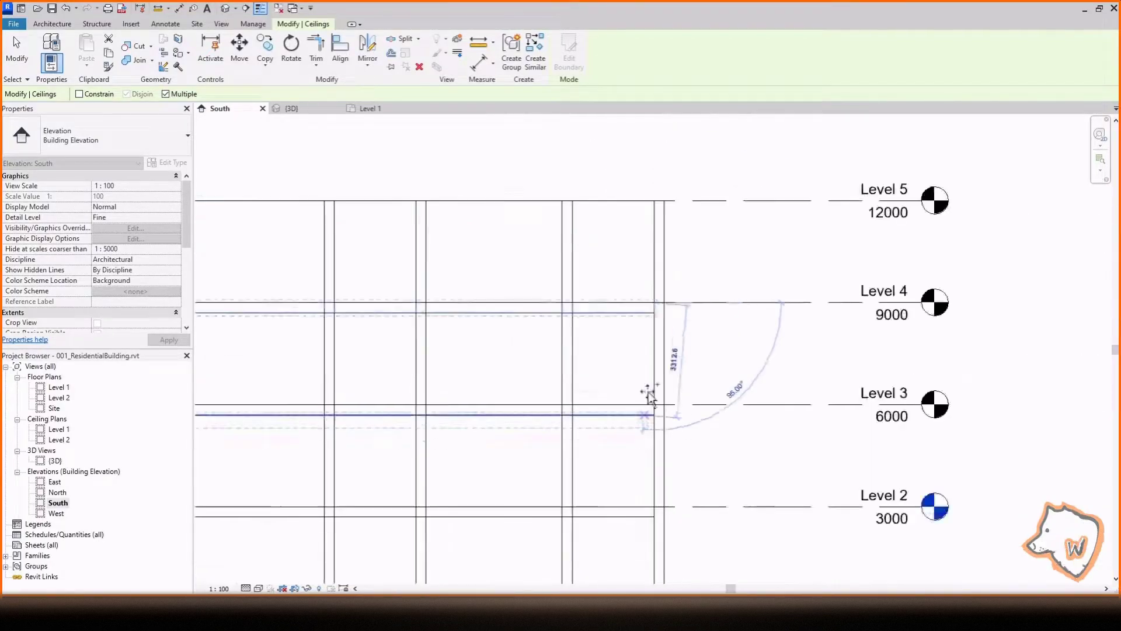
pyautogui.scroll(1, 654, 200)
pyautogui.click(641, 204)
pyautogui.press('Escape')
pyautogui.scroll(-3, 619, 263)
# In the 3D view, temporarily hide the central recessed south wall, examine the stacked ceilings behind it and reset the temporary hiding
pyautogui.click(292, 108)
pyautogui.press('Escape')
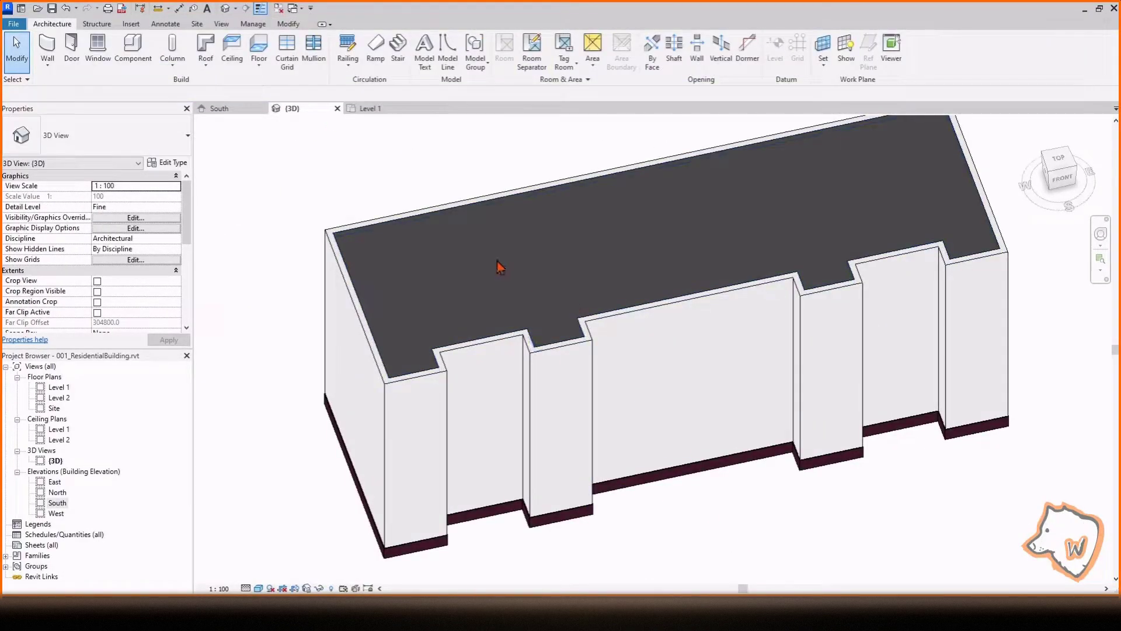
pyautogui.keyDown('shift'); pyautogui.moveTo(664, 398); pyautogui.dragTo(607, 351, button='middle'); pyautogui.keyUp('shift')
pyautogui.click(634, 320)
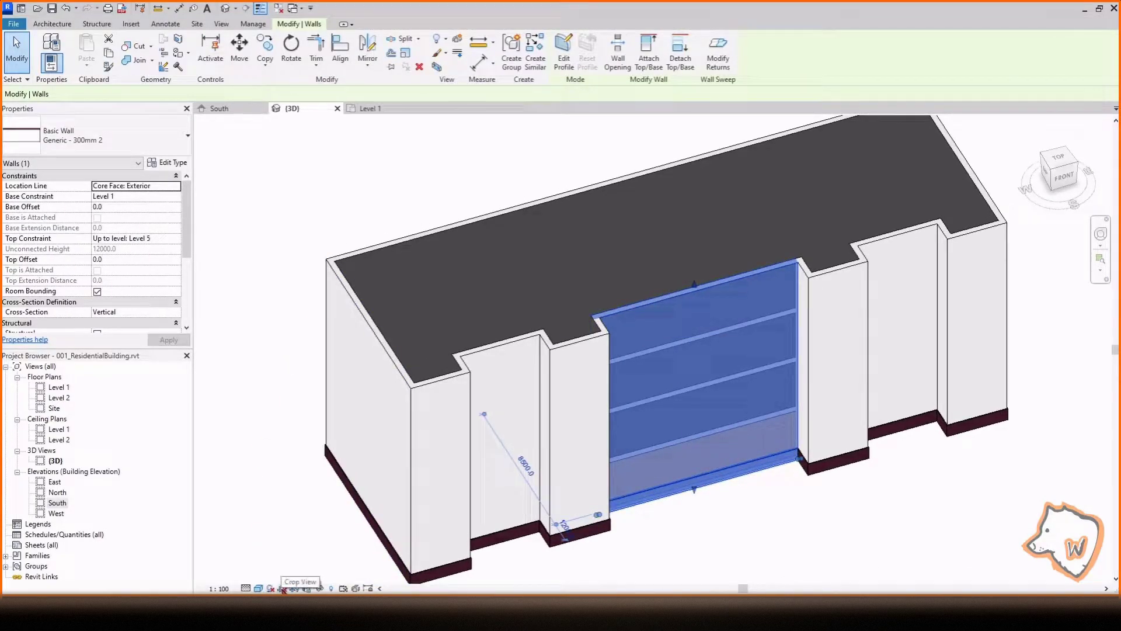
pyautogui.click(321, 588)
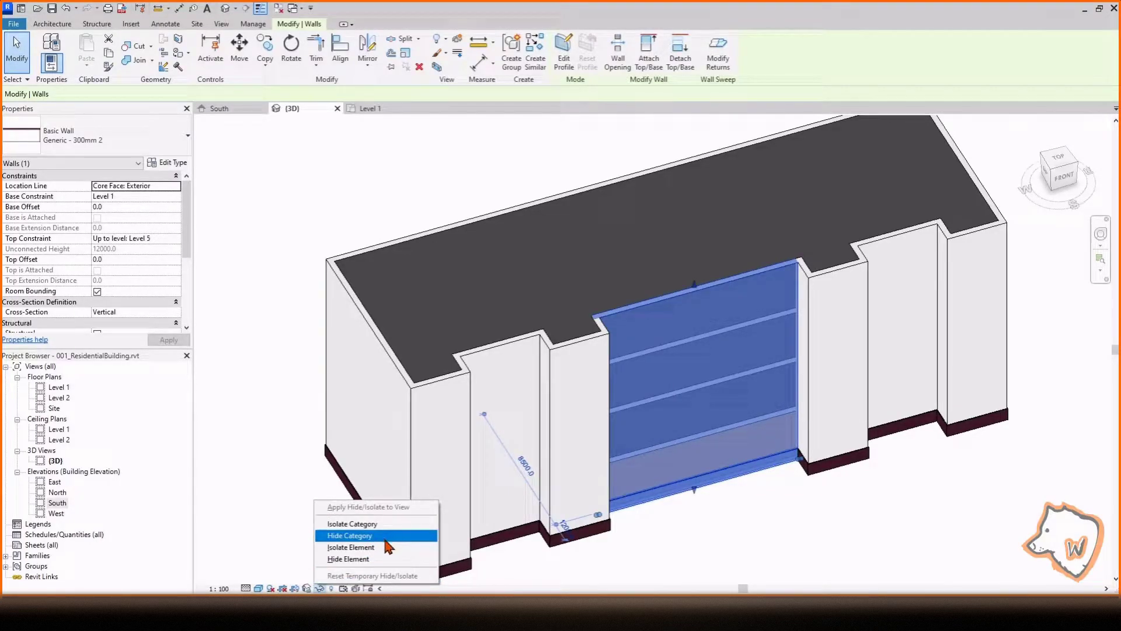
pyautogui.click(359, 559)
pyautogui.click(672, 504)
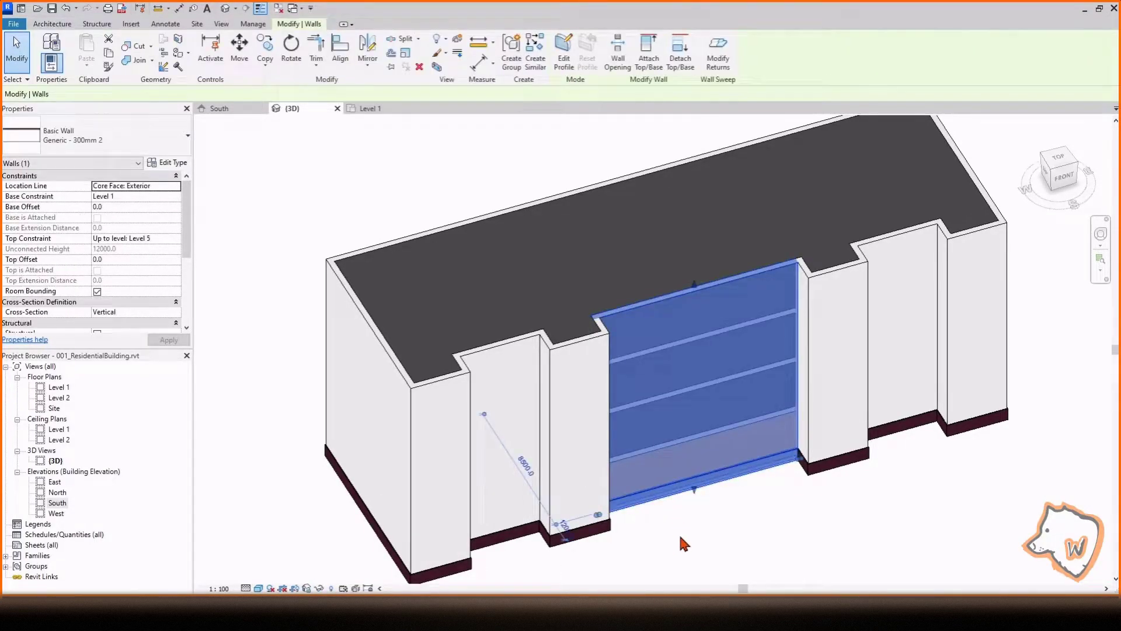
pyautogui.press('h')
pyautogui.press('h')
pyautogui.keyDown('shift'); pyautogui.moveTo(727, 531); pyautogui.dragTo(389, 558, button='middle'); pyautogui.keyUp('shift')
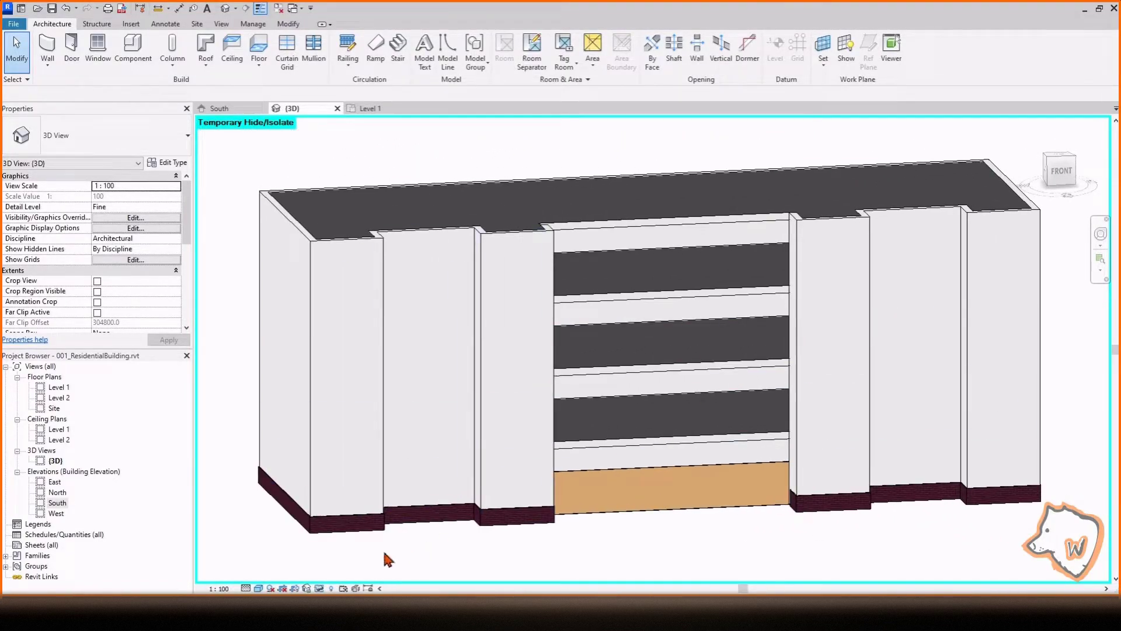
pyautogui.click(319, 588)
pyautogui.click(362, 570)
# Start a new ceiling in the Level 1 plan and duplicate its compound ceiling type as 150mm Roof
pyautogui.hotkey('ctrl', 'Tab')
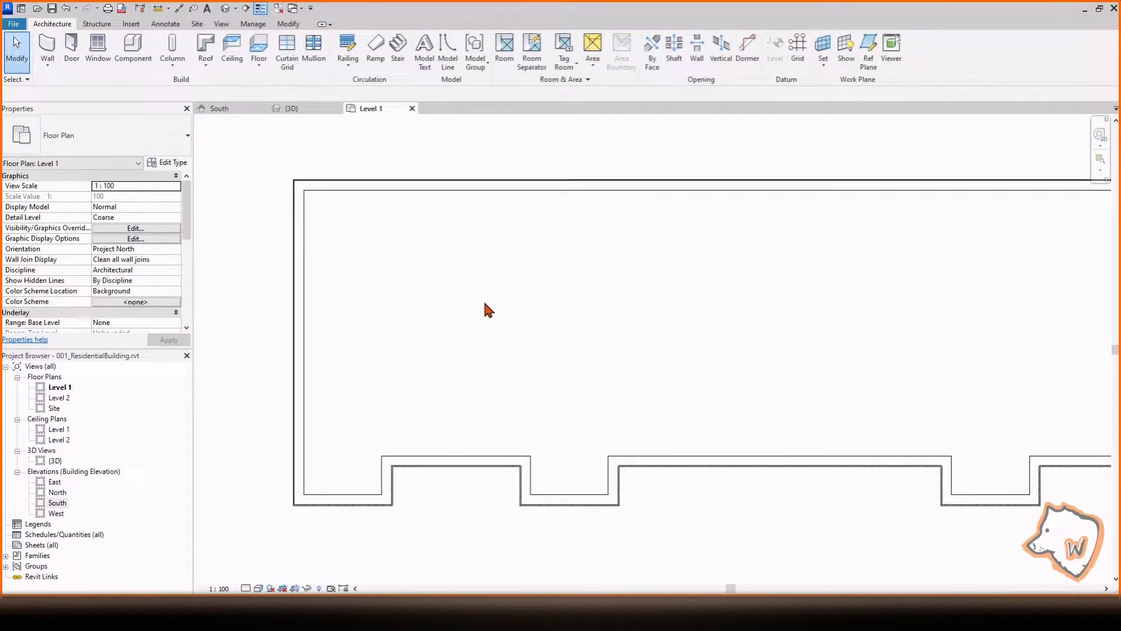
pyautogui.click(232, 59)
pyautogui.click(168, 163)
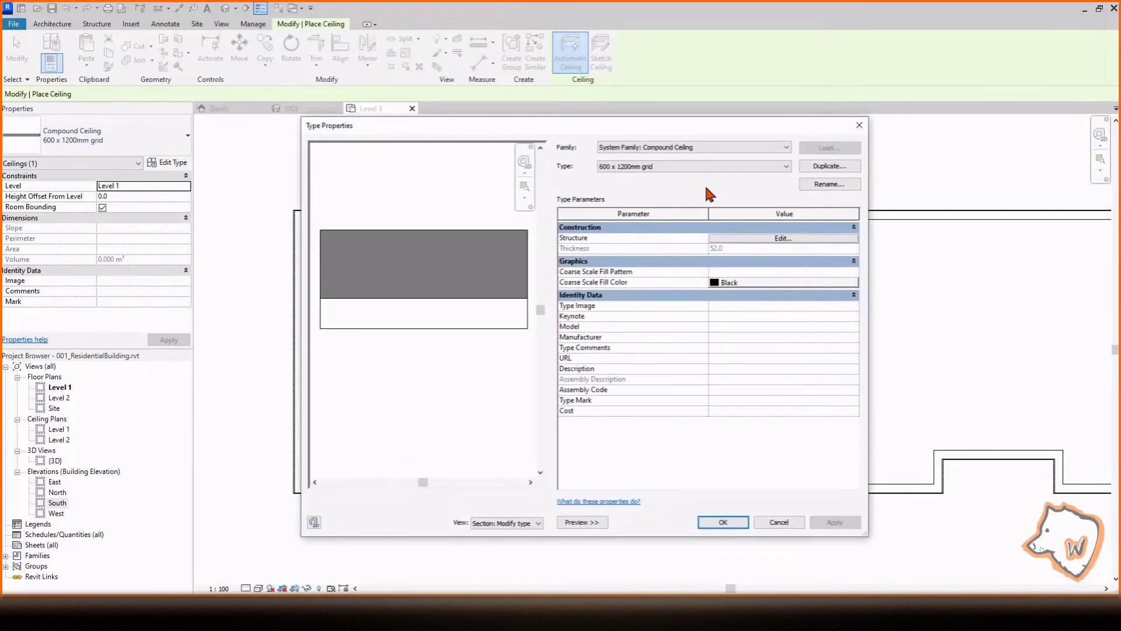
pyautogui.click(830, 166)
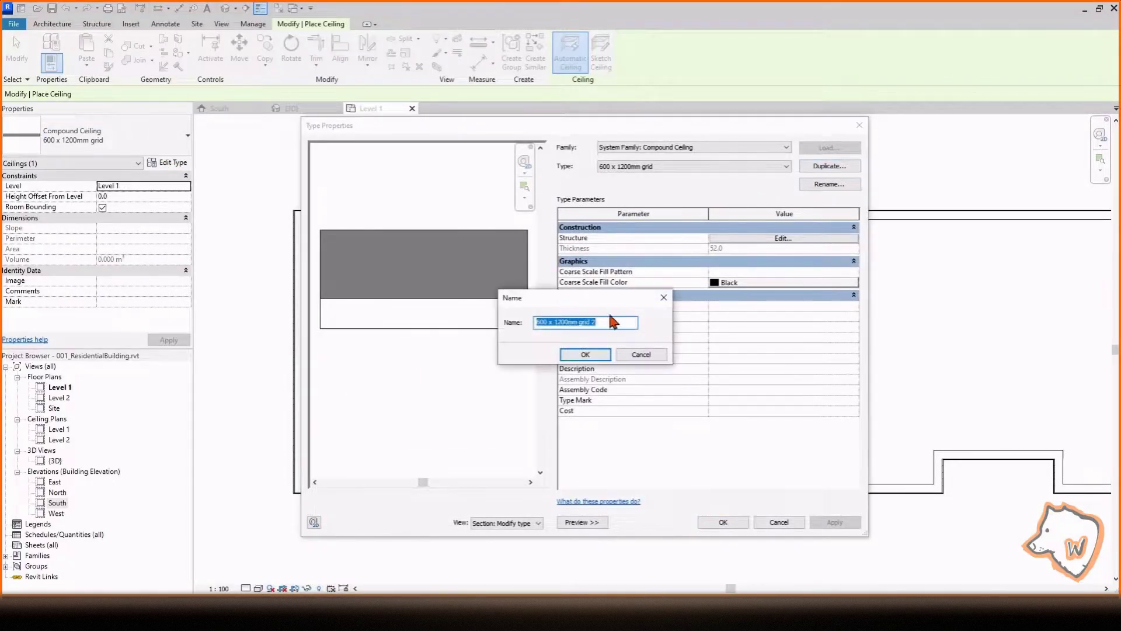
pyautogui.click(585, 354)
# Delete the Finish 2 layer from the 150mm Roof type and set its structure layer thickness to 150 mm
pyautogui.click(783, 238)
pyautogui.click(564, 233)
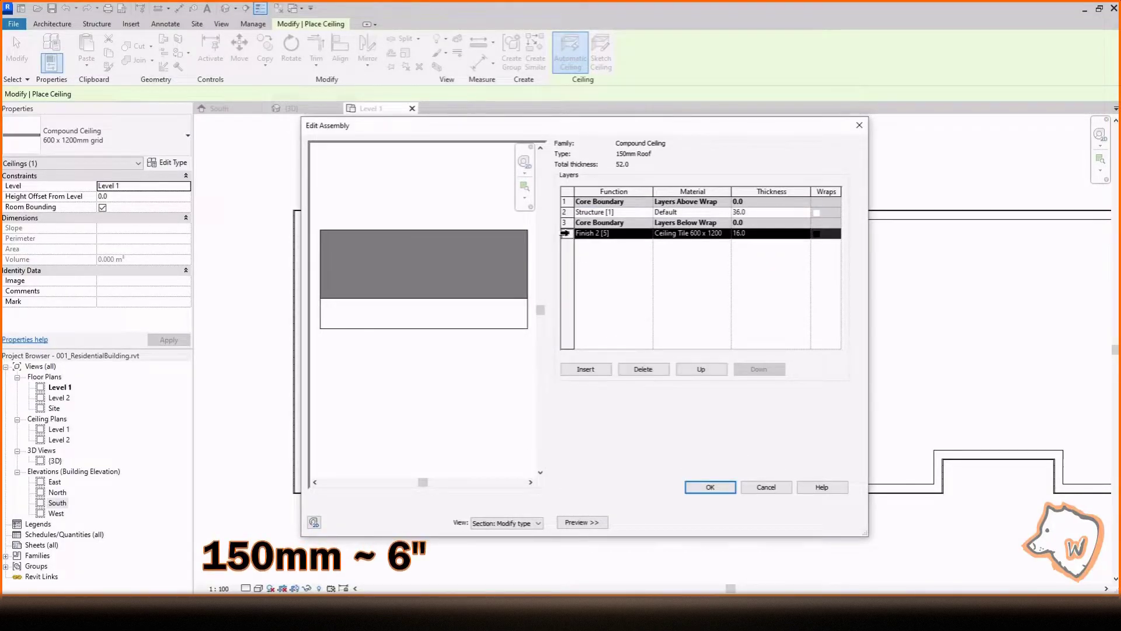
pyautogui.click(646, 372)
pyautogui.click(759, 212)
pyautogui.write('150')
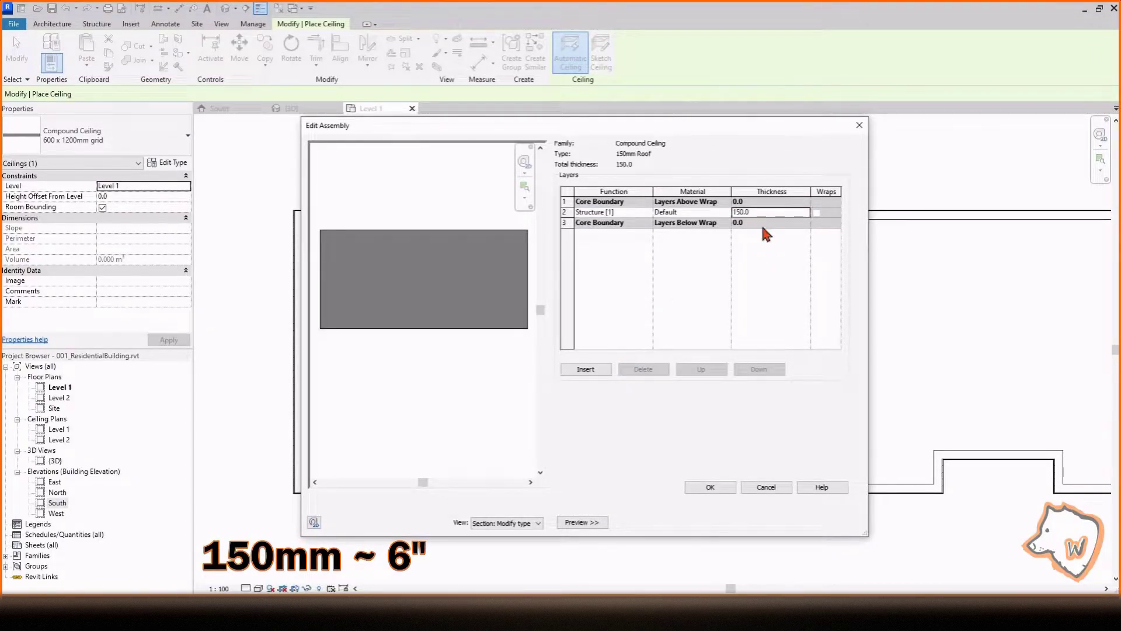
pyautogui.click(709, 487)
pyautogui.click(710, 521)
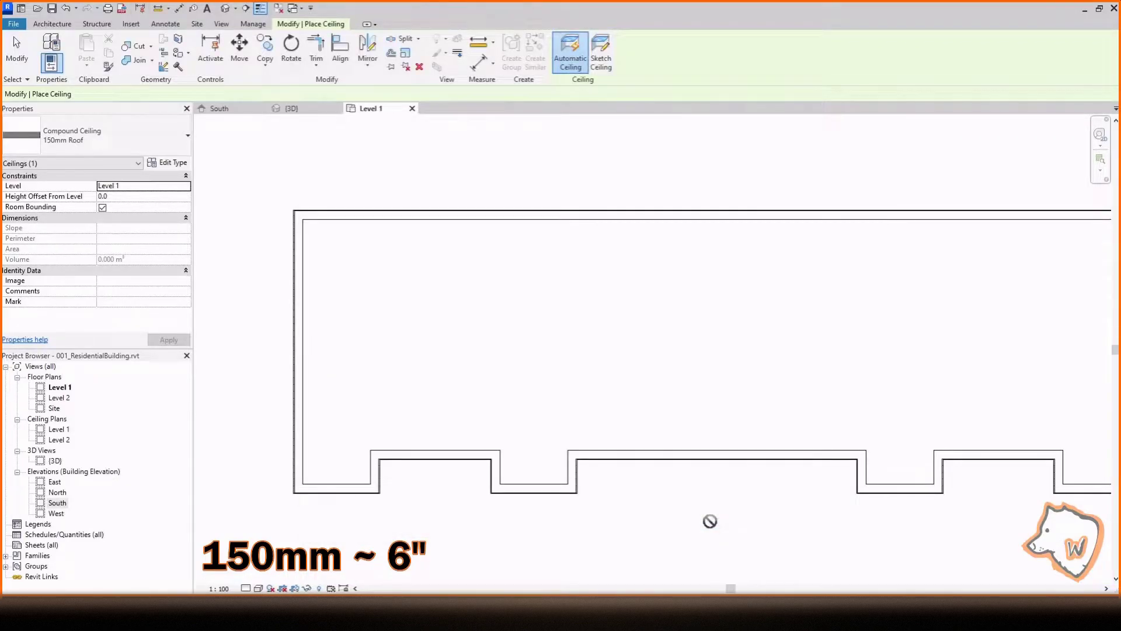
# Begin sketching the 150mm Roof ceiling, picking the outer faces of the west, north and east walls as boundary lines
pyautogui.scroll(1, 282, 506)
pyautogui.click(605, 63)
pyautogui.scroll(1, 269, 353)
pyautogui.click(674, 69)
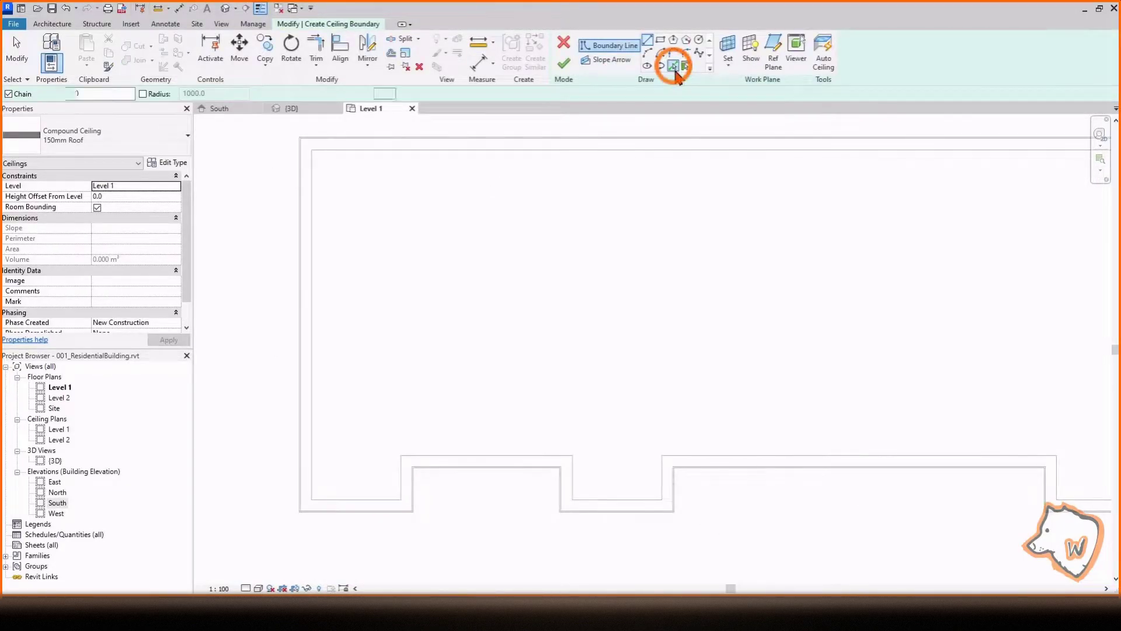
pyautogui.scroll(3, 274, 446)
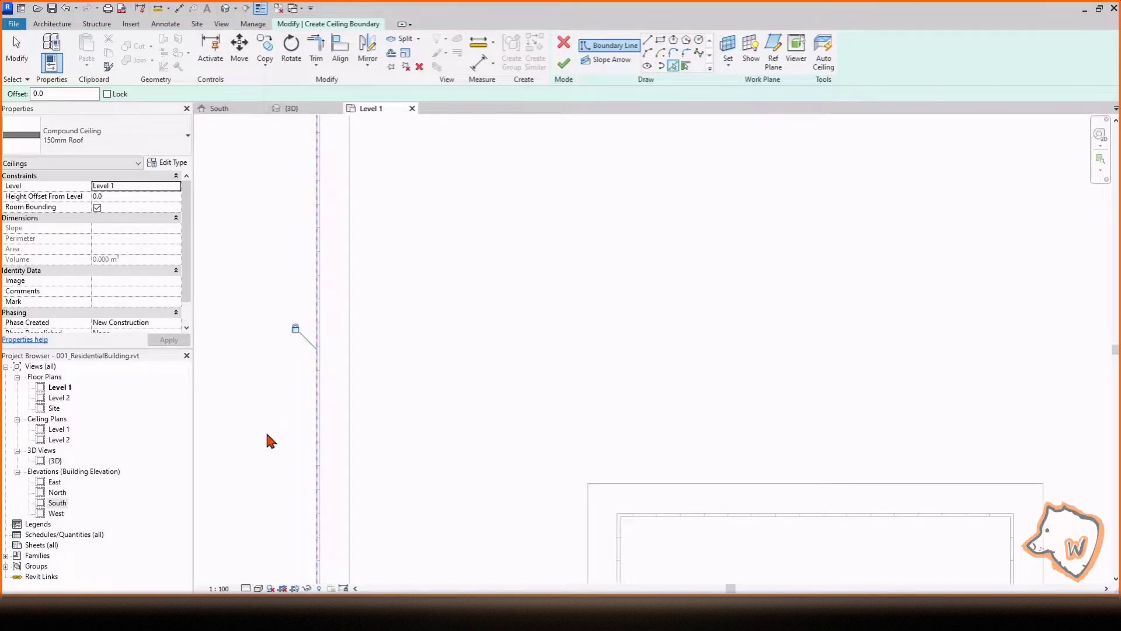
pyautogui.scroll(-3, 267, 441)
pyautogui.scroll(4, 342, 195)
pyautogui.click(660, 268)
pyautogui.scroll(-3, 676, 248)
pyautogui.scroll(3, 725, 350)
pyautogui.click(611, 263)
pyautogui.scroll(-2, 728, 181)
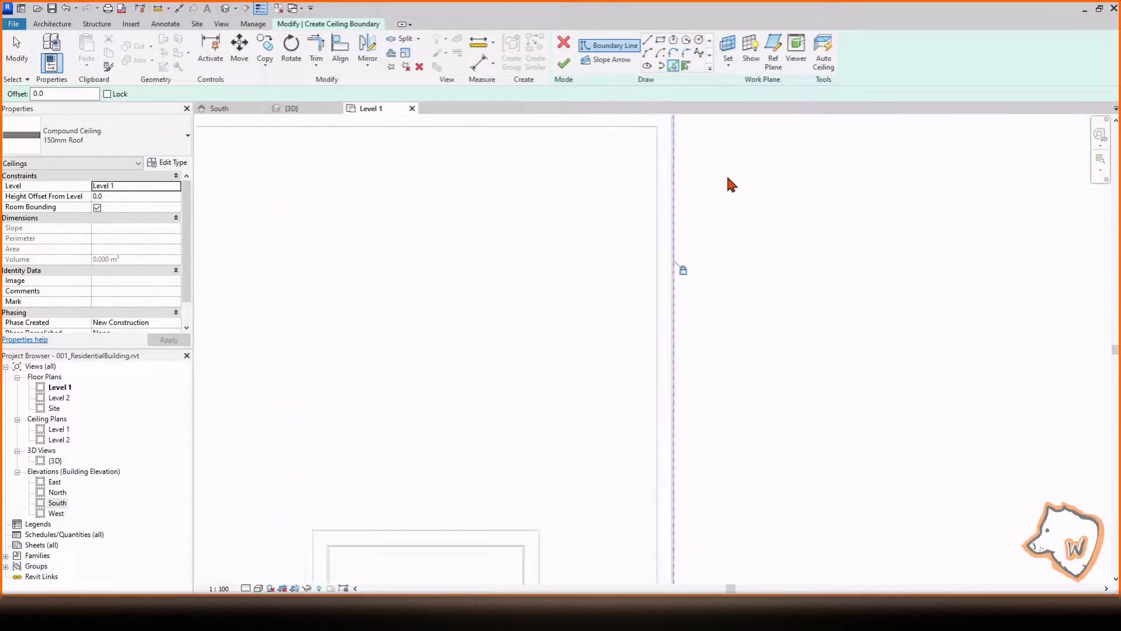
# Continue the roof boundary along the outer faces of the south walls, from the southeast corner around the eastern recess to the central recess
pyautogui.scroll(-2, 731, 185)
pyautogui.scroll(4, 677, 380)
pyautogui.click(738, 344)
pyautogui.click(503, 206)
pyautogui.moveTo(292, 233); pyautogui.dragTo(956, 300, button='middle')
pyautogui.scroll(1, 781, 369)
pyautogui.click(766, 370)
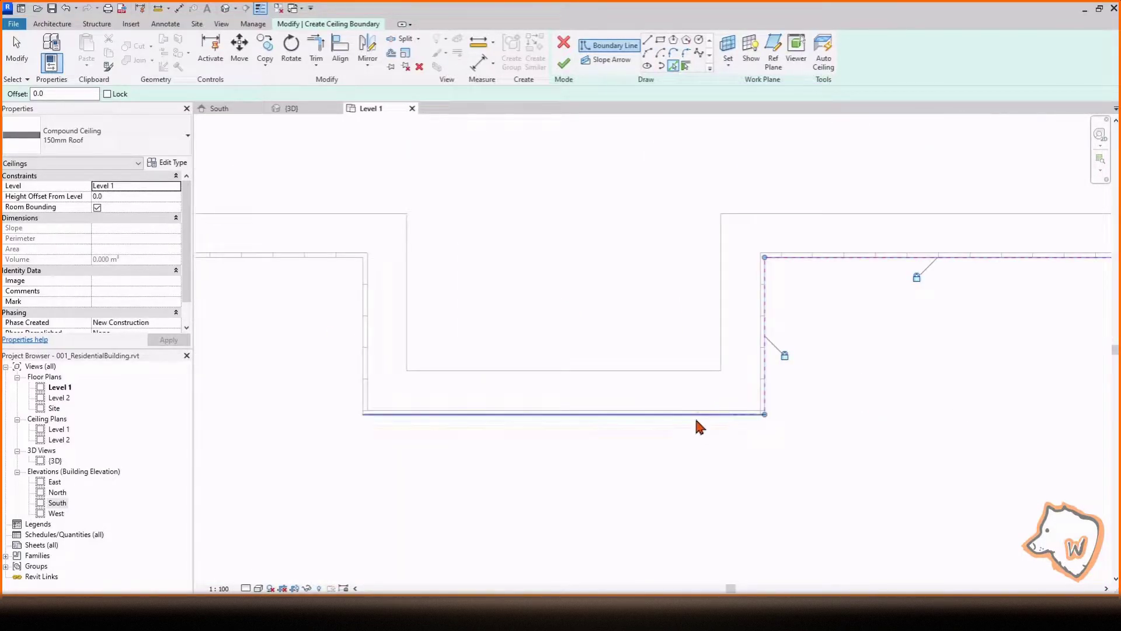
pyautogui.click(696, 415)
pyautogui.click(363, 351)
pyautogui.moveTo(216, 261); pyautogui.dragTo(704, 345, button='middle')
pyautogui.click(703, 343)
# Close the roof boundary along the outer faces of the remaining south walls around the western recess and finish the sketch
pyautogui.moveTo(204, 434); pyautogui.dragTo(518, 388, button='middle')
pyautogui.click(511, 388)
pyautogui.click(444, 452)
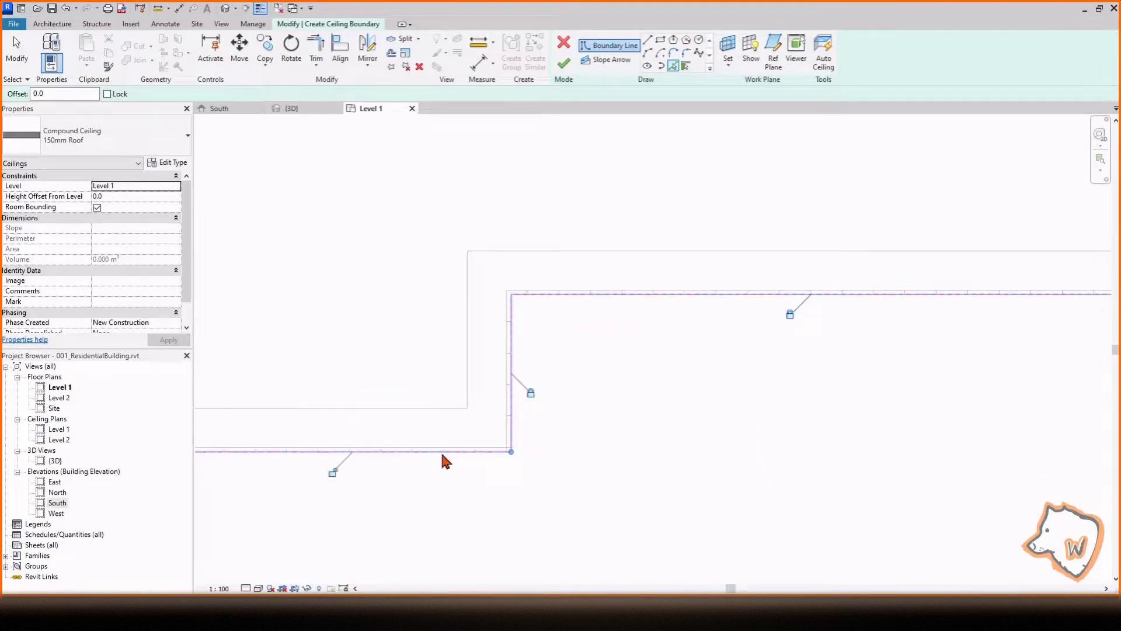
pyautogui.moveTo(205, 412); pyautogui.dragTo(640, 455, button='middle')
pyautogui.scroll(1, 637, 444)
pyautogui.click(673, 403)
pyautogui.click(596, 303)
pyautogui.moveTo(204, 438); pyautogui.dragTo(946, 379, button='middle')
pyautogui.click(727, 413)
pyautogui.click(450, 450)
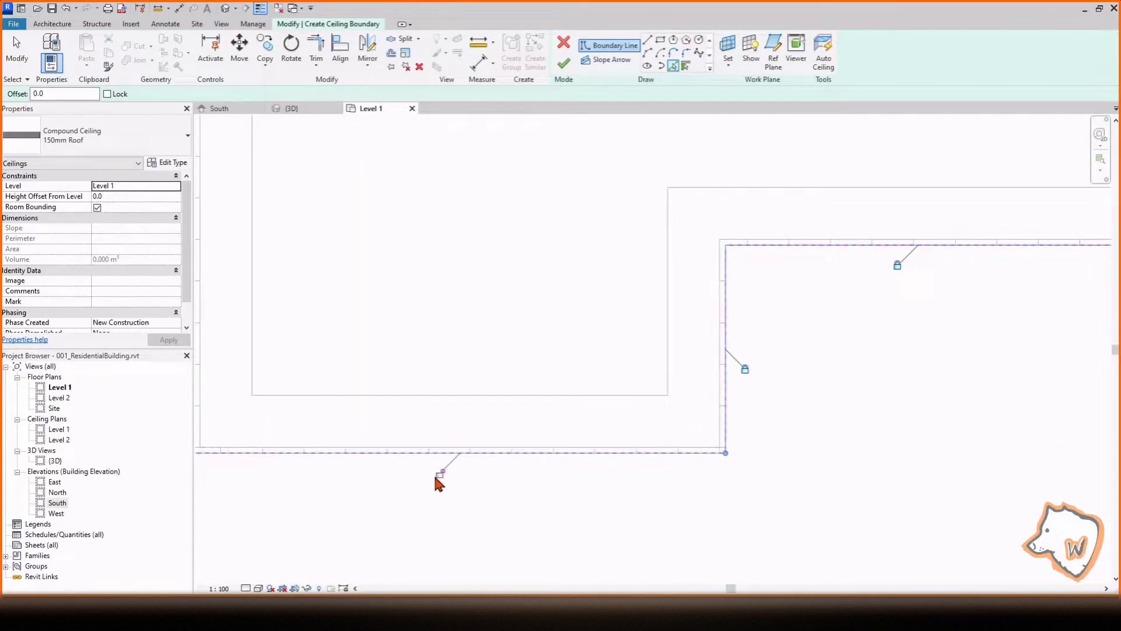
pyautogui.moveTo(436, 481); pyautogui.dragTo(681, 497, button='middle')
pyautogui.scroll(-6, 405, 471)
pyautogui.click(564, 63)
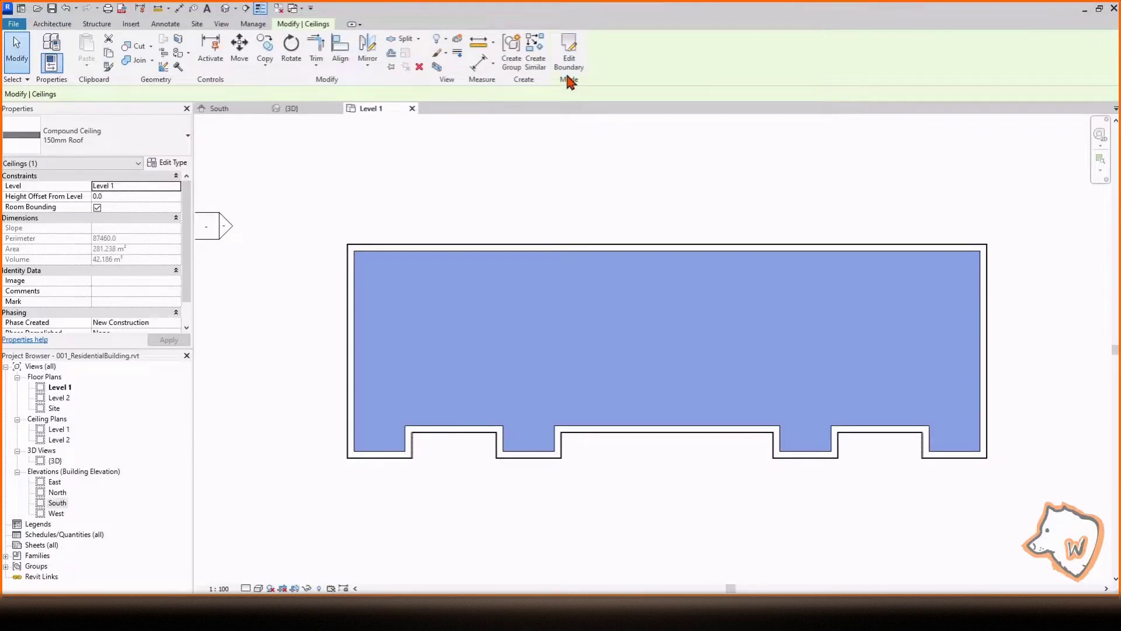
# Set the roof's level to Level 5 and check its placement in the 3D view
pyautogui.click(179, 187)
pyautogui.click(125, 237)
pyautogui.click(286, 108)
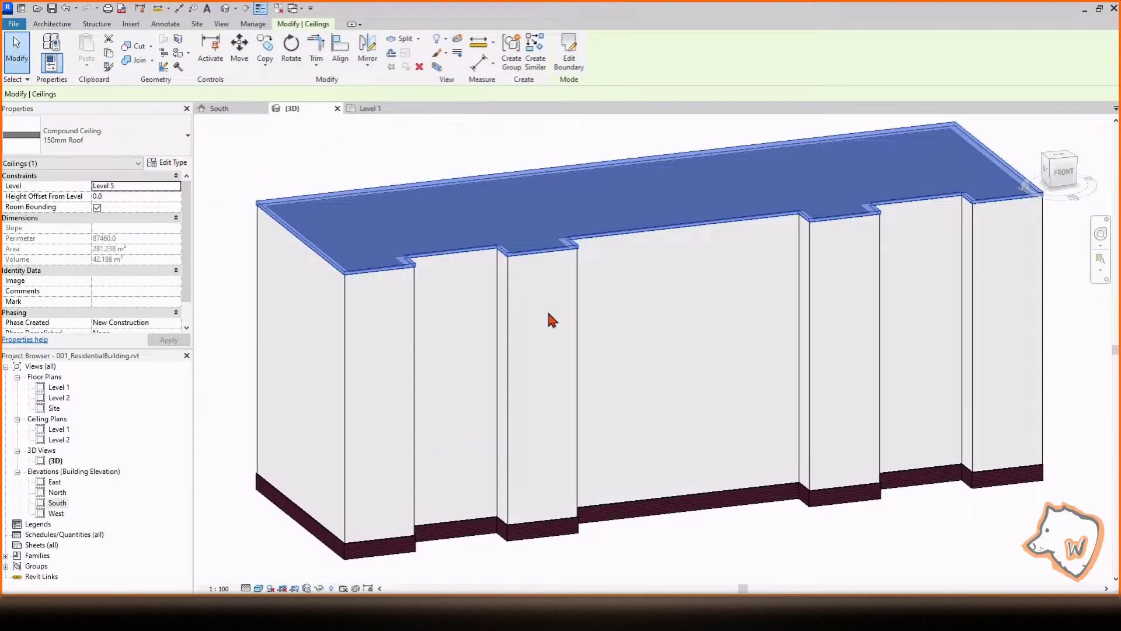
pyautogui.scroll(4, 260, 178)
pyautogui.click(309, 181)
pyautogui.scroll(2, 379, 332)
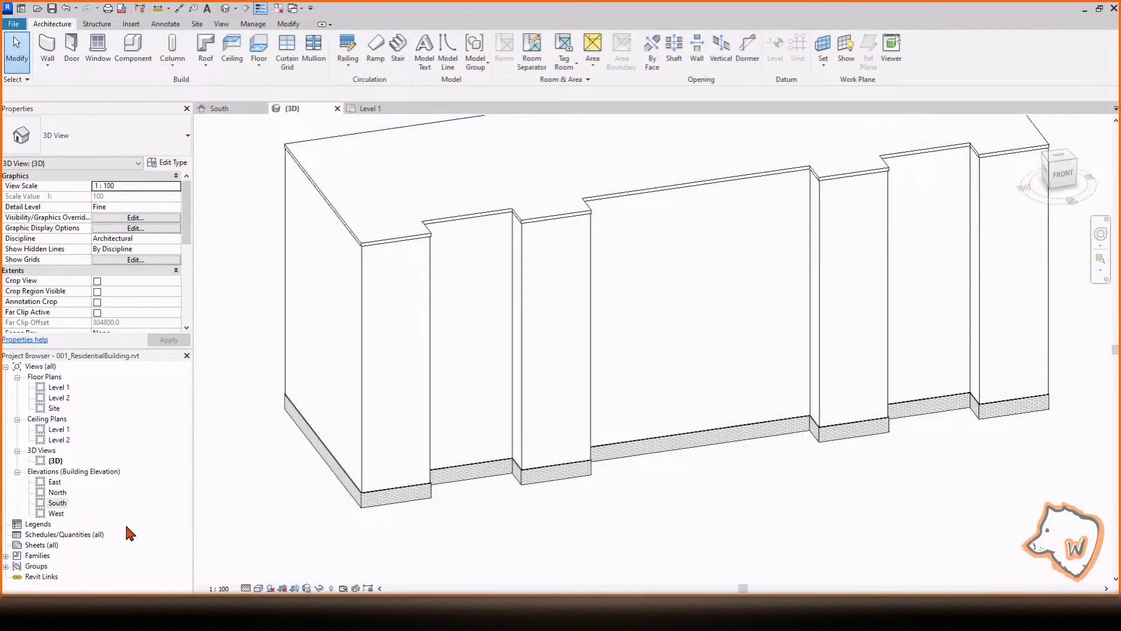
# Start a ceiling in the Level 2 plan, rename the 600 x 1200mm grid Ceiling type to 300mm Ceiling and duplicate it as 300mm Balcony
pyautogui.doubleClick(59, 397)
pyautogui.scroll(5, 338, 540)
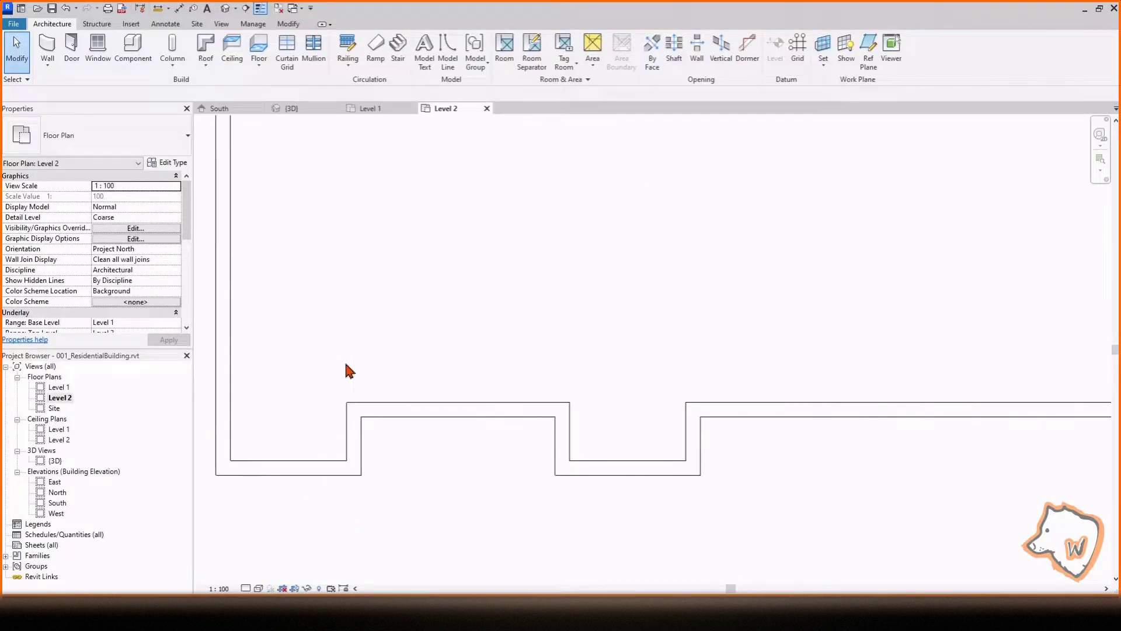
pyautogui.click(232, 54)
pyautogui.click(170, 146)
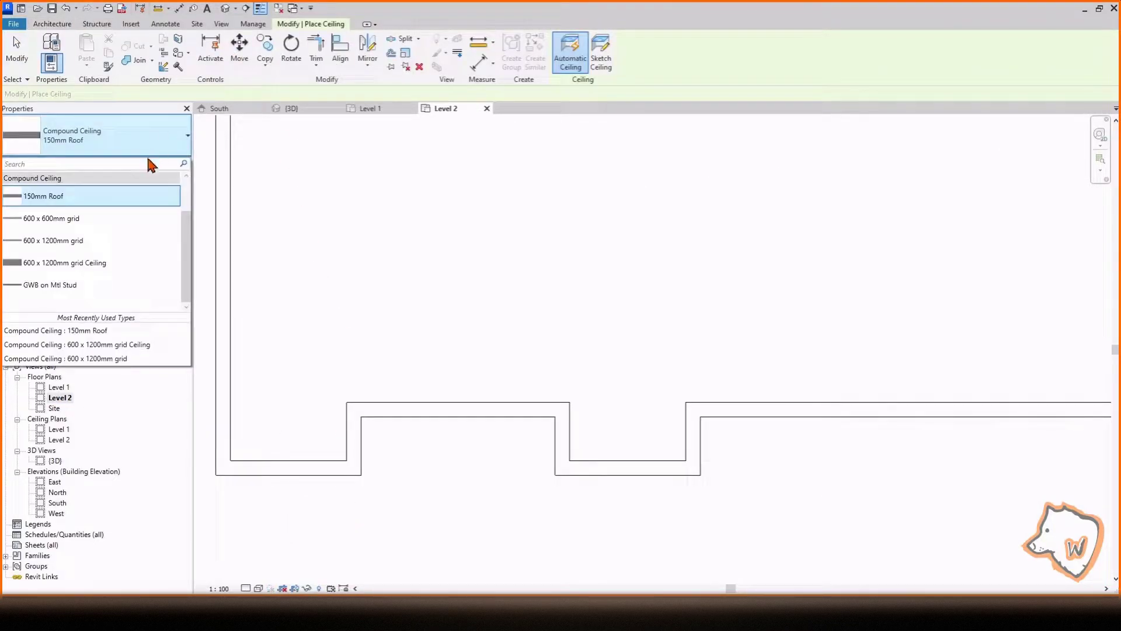
pyautogui.click(126, 262)
pyautogui.click(173, 163)
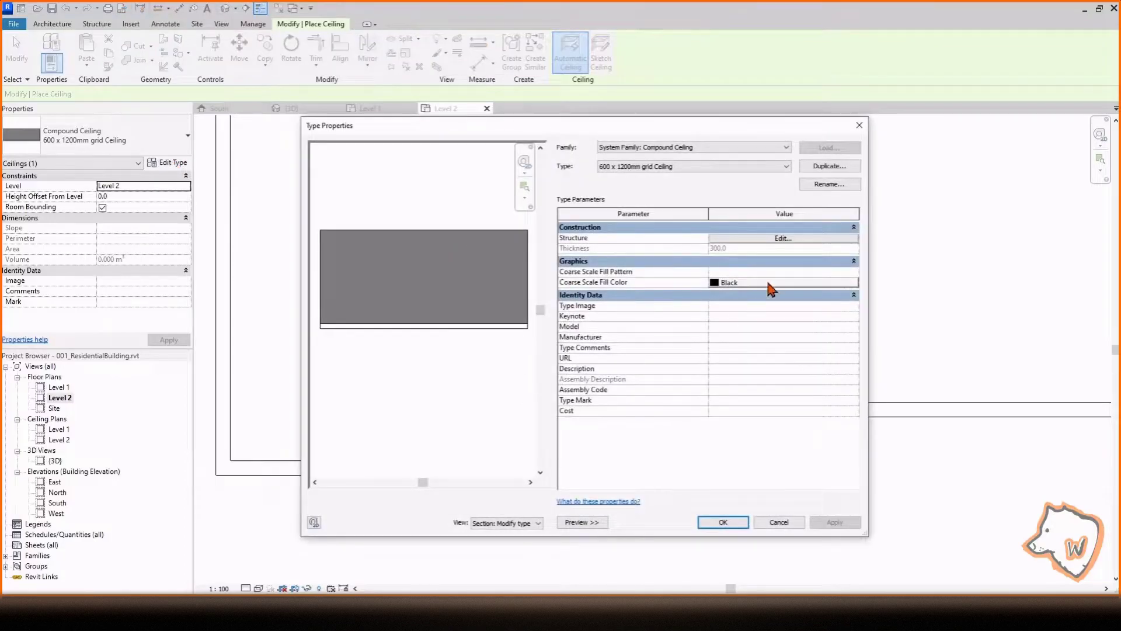
pyautogui.click(834, 169)
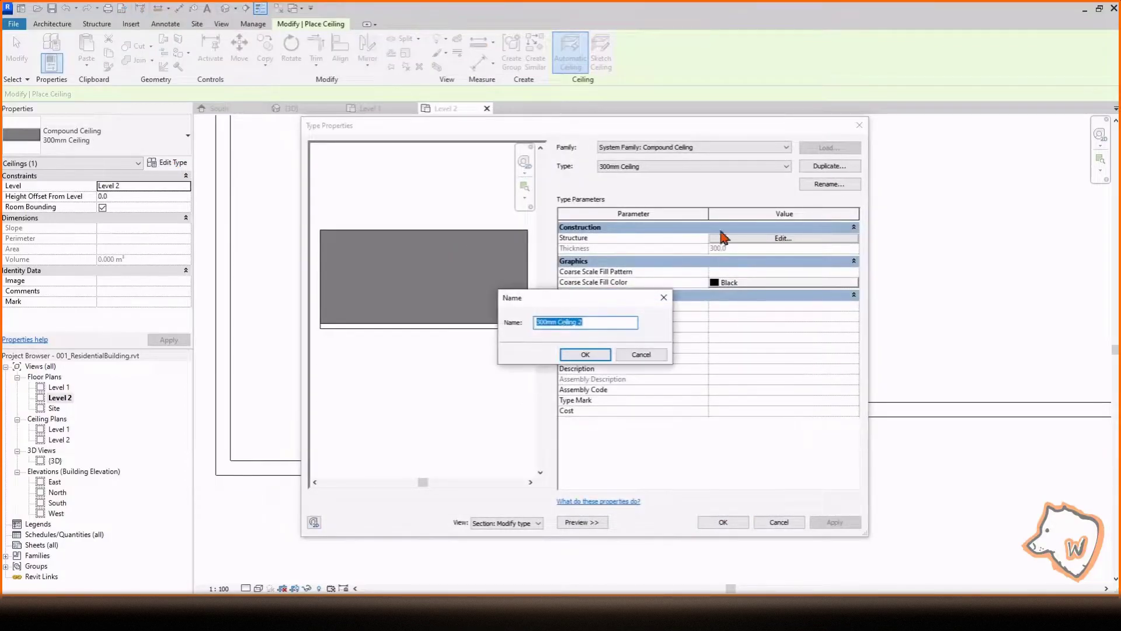
pyautogui.moveTo(587, 322); pyautogui.dragTo(553, 322)
pyautogui.write('Balcony')
pyautogui.click(586, 355)
# Delete the Finish 2 layer from the 300mm Balcony type and set its structure layer thickness to 300 mm
pyautogui.click(784, 239)
pyautogui.click(564, 233)
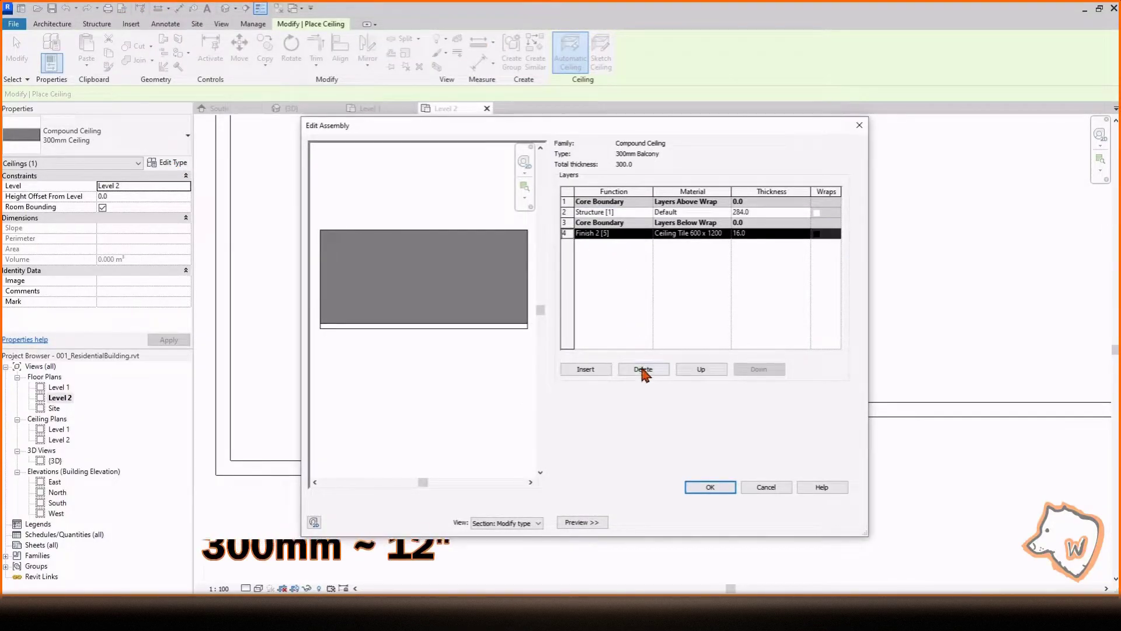
pyautogui.click(644, 369)
pyautogui.click(765, 213)
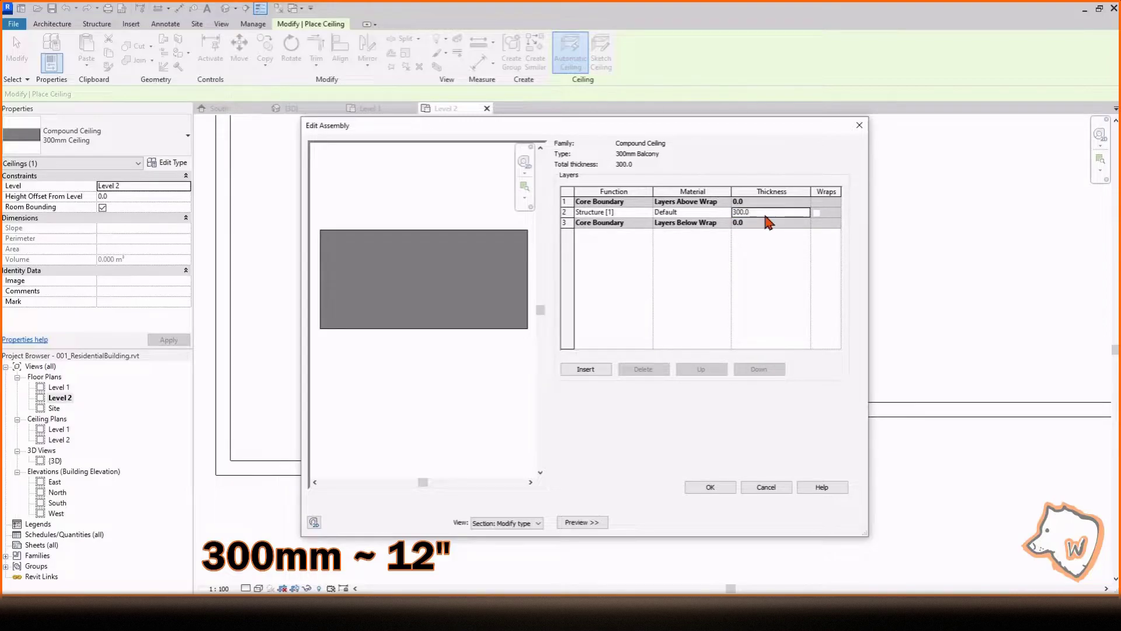
pyautogui.click(711, 487)
pyautogui.click(717, 522)
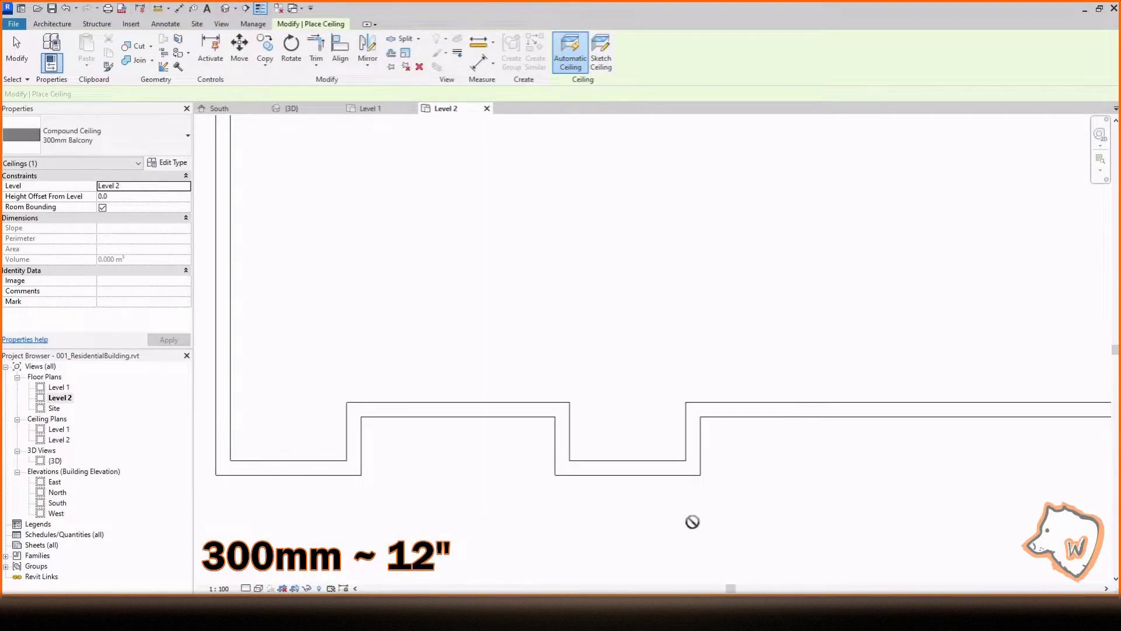
# Sketch a rectangular balcony slab that fills the western recess of the south wall, flush with the outer wall faces
pyautogui.click(601, 52)
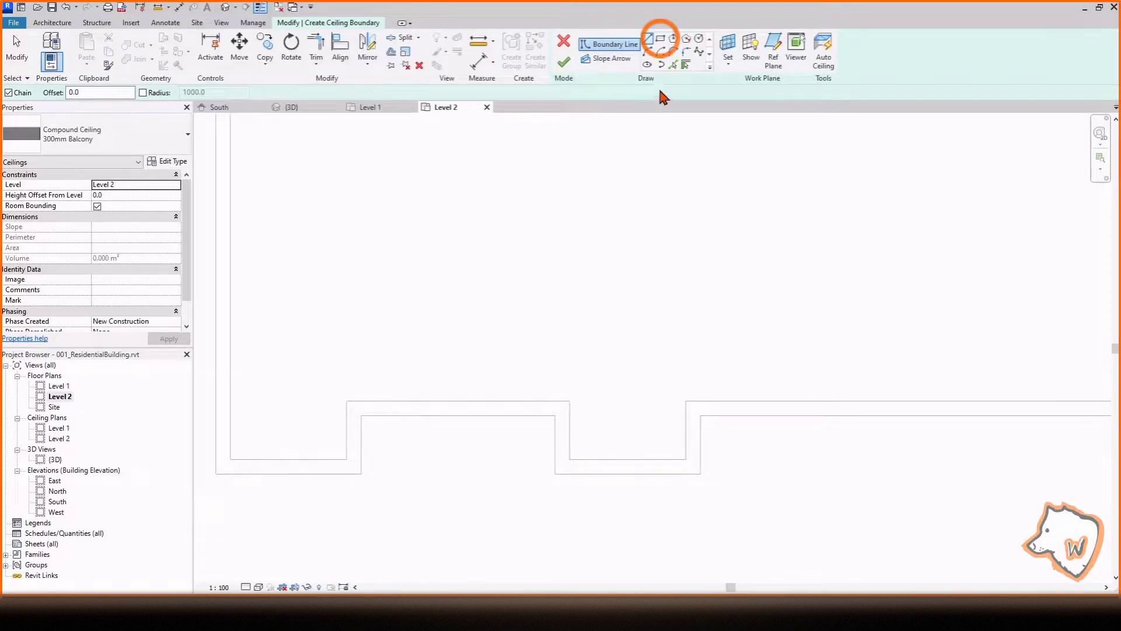
pyautogui.click(660, 38)
pyautogui.click(555, 415)
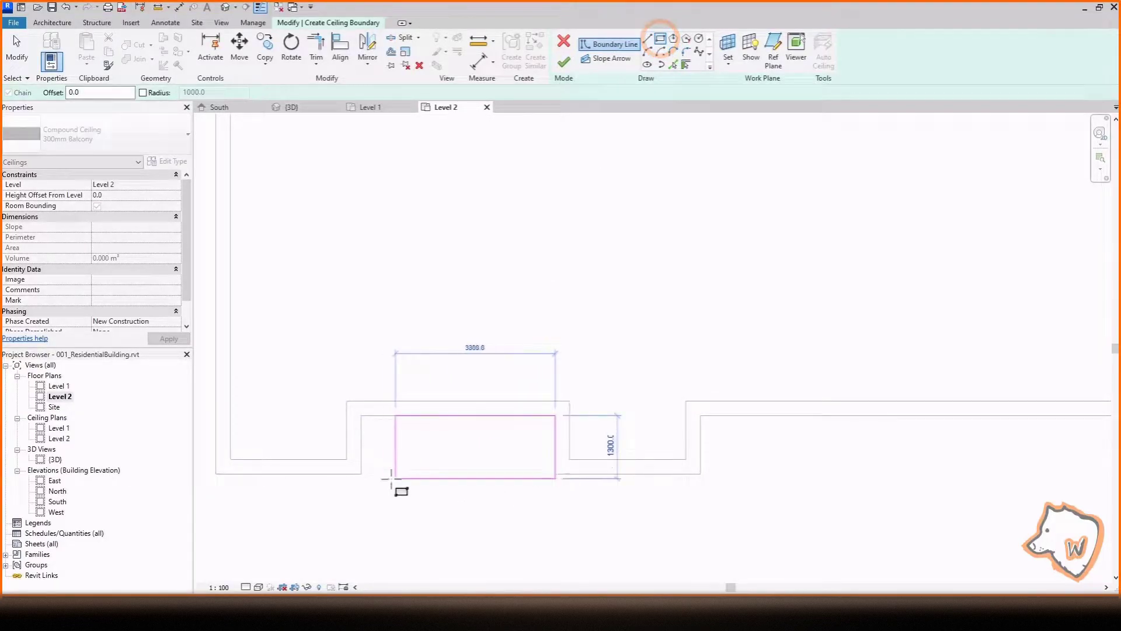
pyautogui.click(361, 474)
pyautogui.click(563, 62)
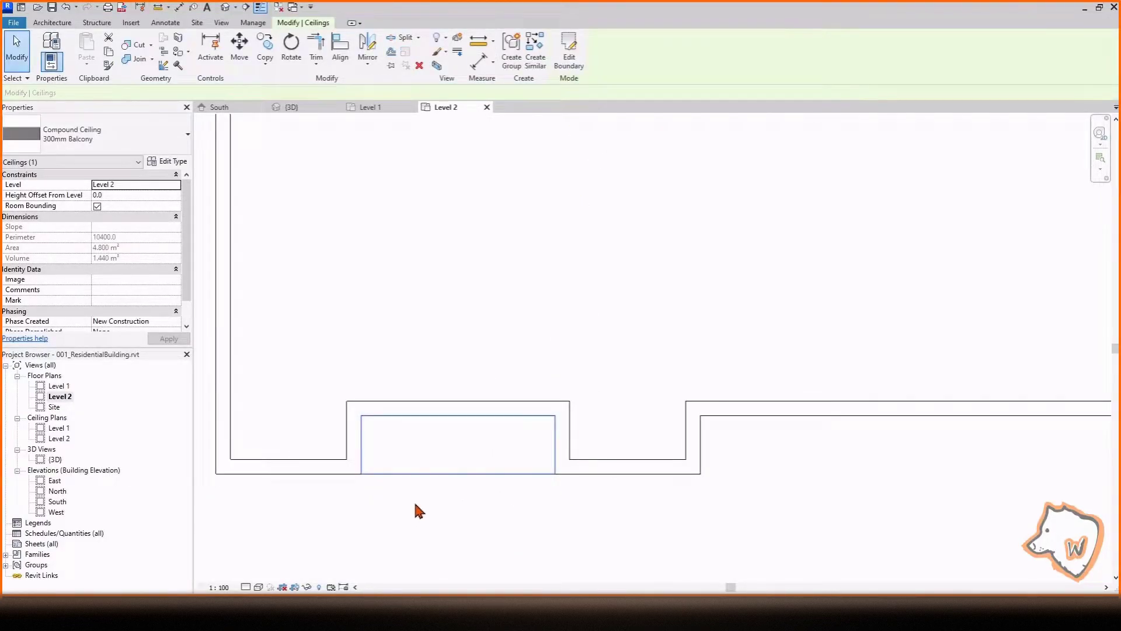
# Set the balcony slab's height offset from Level 2 to -300 mm
pyautogui.click(156, 195)
pyautogui.write('-30')
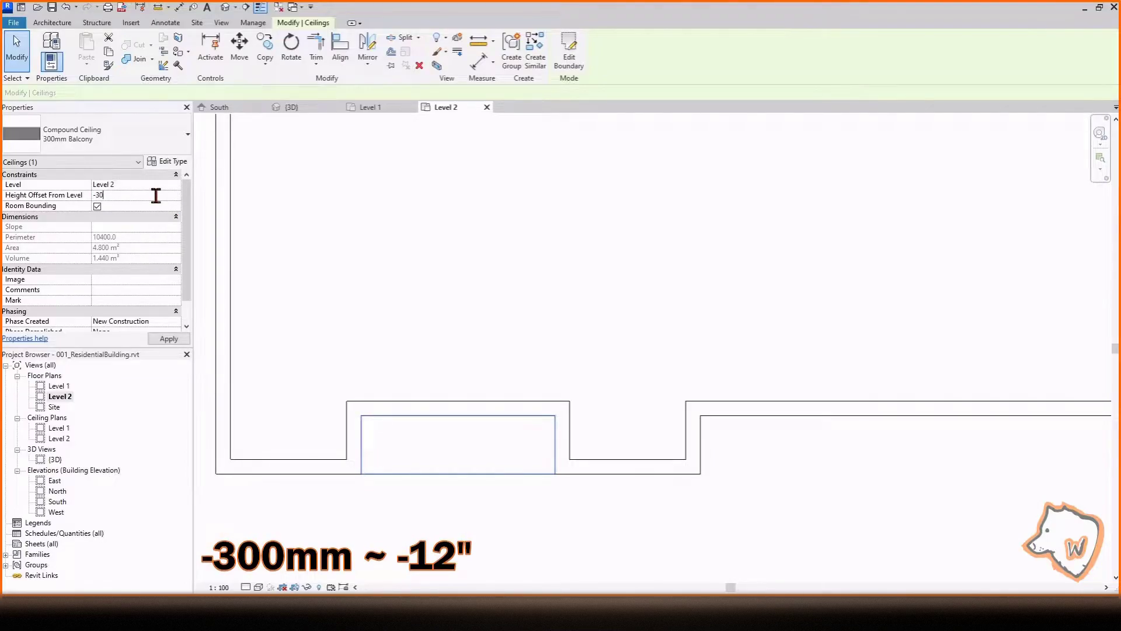
pyautogui.write('0')
pyautogui.click(352, 119)
# Switch to the 3D view, display it in the Shaded visual style and inspect the balcony slab
pyautogui.click(291, 107)
pyautogui.click(449, 426)
pyautogui.scroll(2, 431, 480)
pyautogui.click(259, 587)
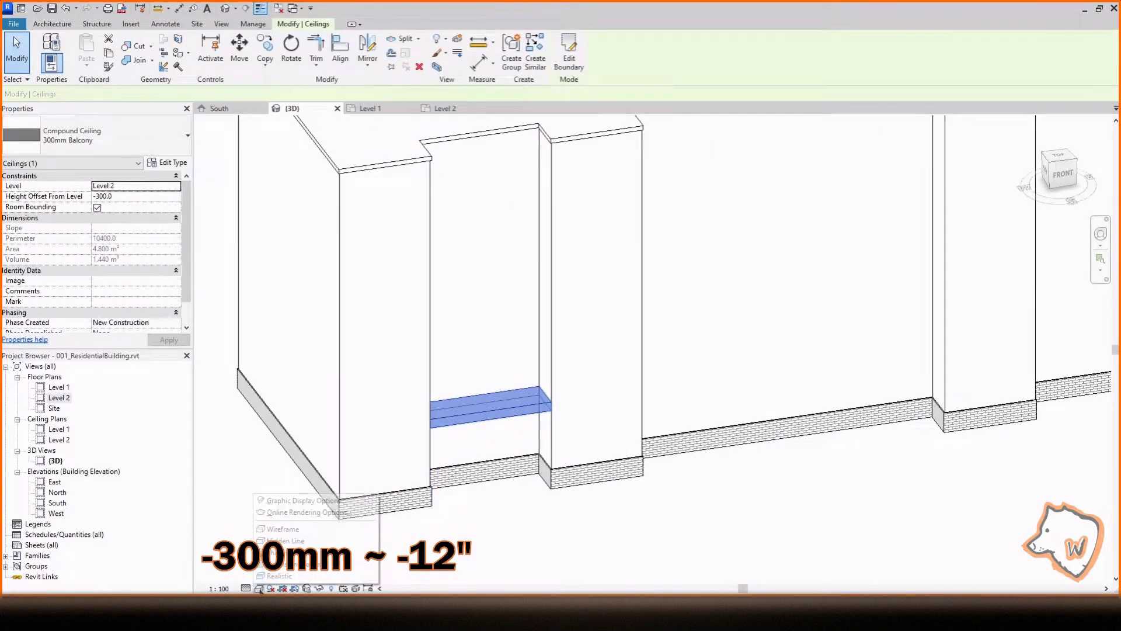
pyautogui.click(280, 552)
pyautogui.scroll(2, 245, 351)
# Assign a concrete material to the structure layer of the 300mm Balcony type
pyautogui.click(167, 162)
pyautogui.click(783, 229)
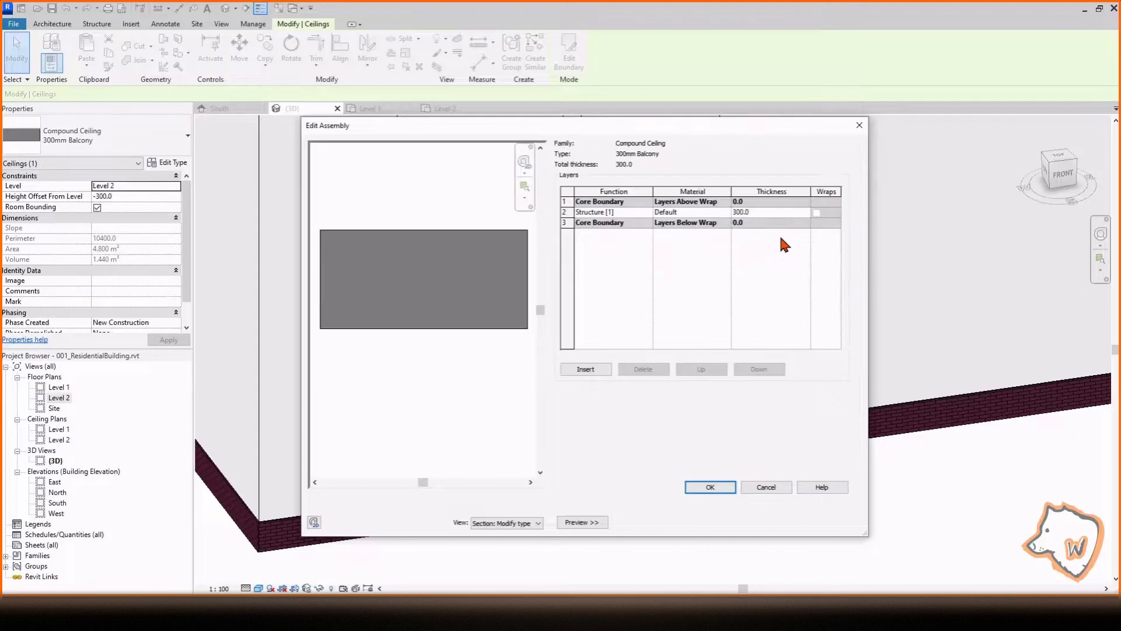
pyautogui.click(727, 212)
pyautogui.scroll(5, 508, 292)
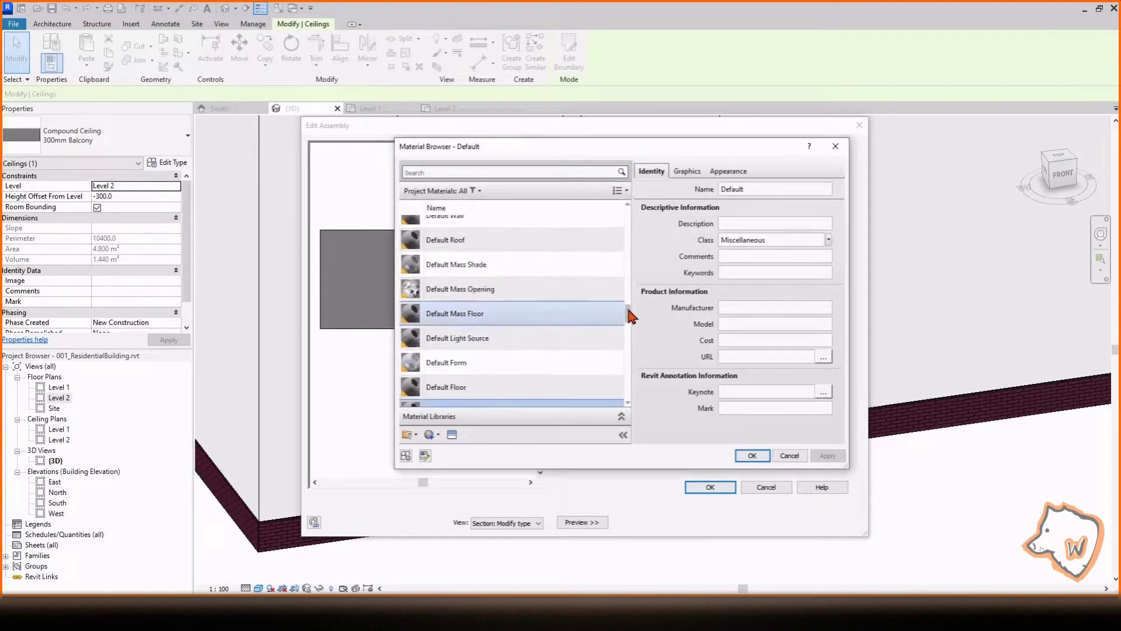
pyautogui.click(502, 265)
pyautogui.click(752, 456)
pyautogui.click(718, 488)
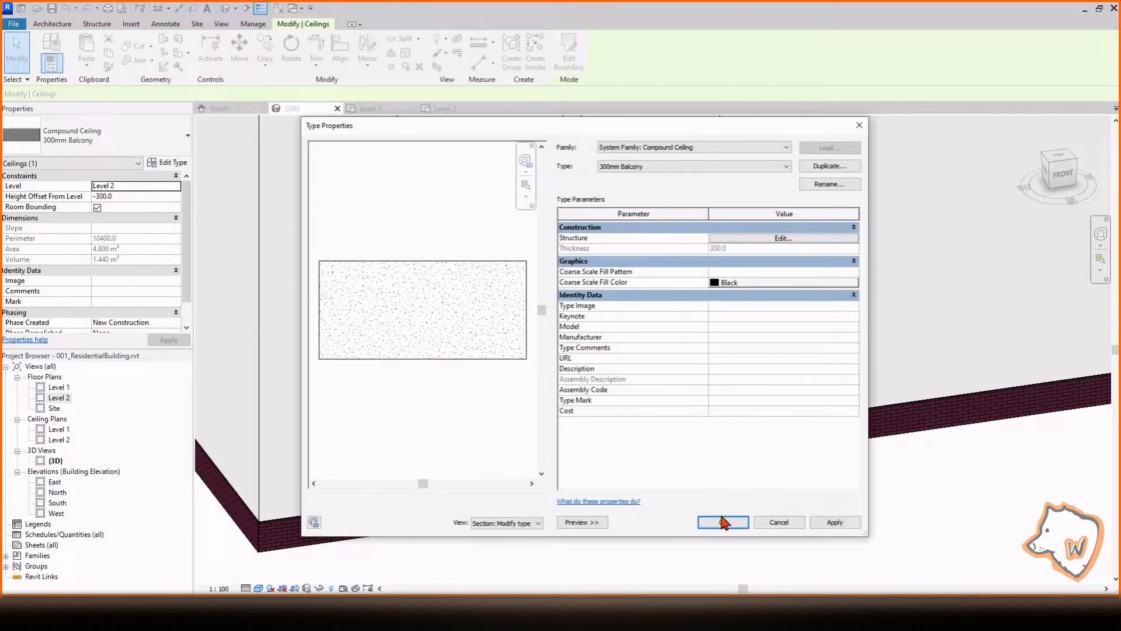
pyautogui.click(721, 523)
# Show the South elevation shaded and copy the Level 2 balcony slab up to Level 3 and Level 4
pyautogui.doubleClick(57, 504)
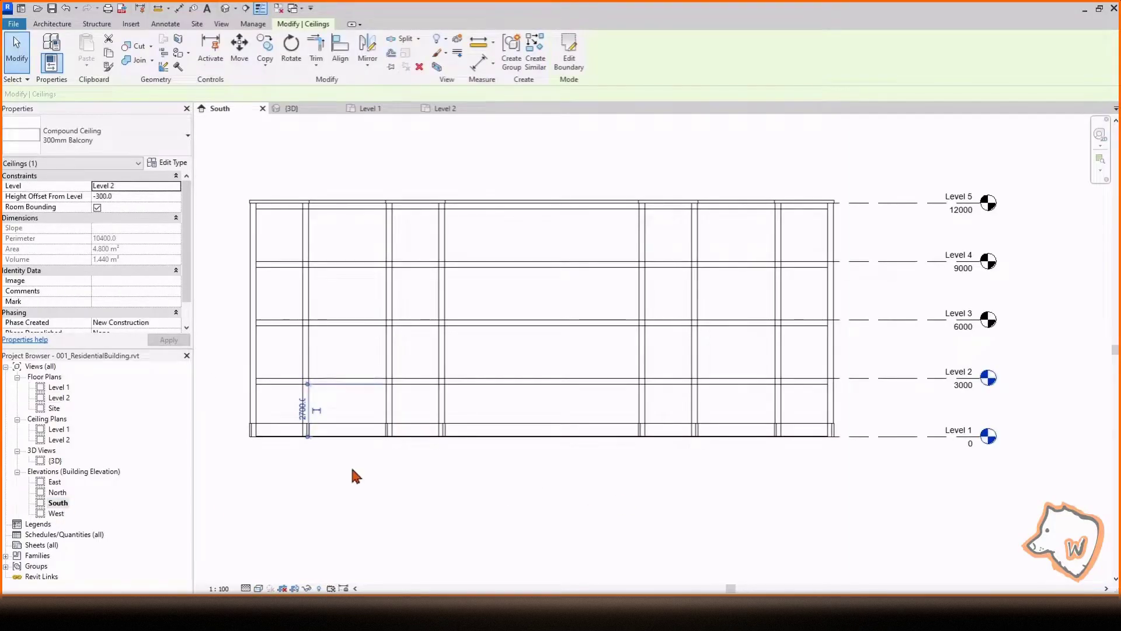
pyautogui.click(257, 589)
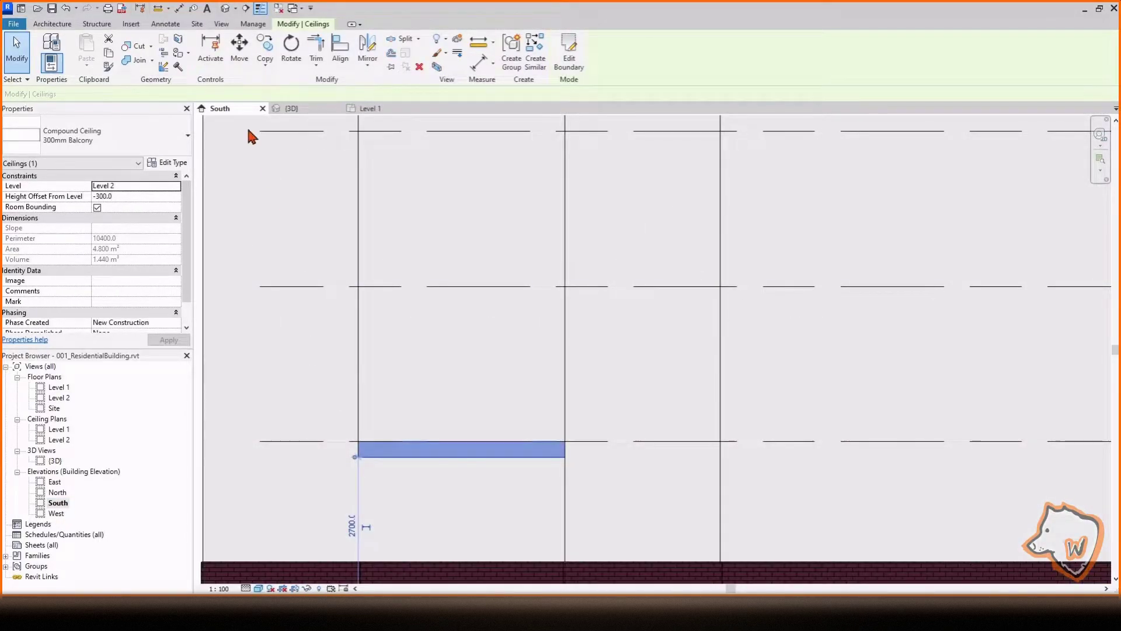
pyautogui.click(264, 49)
pyautogui.click(259, 442)
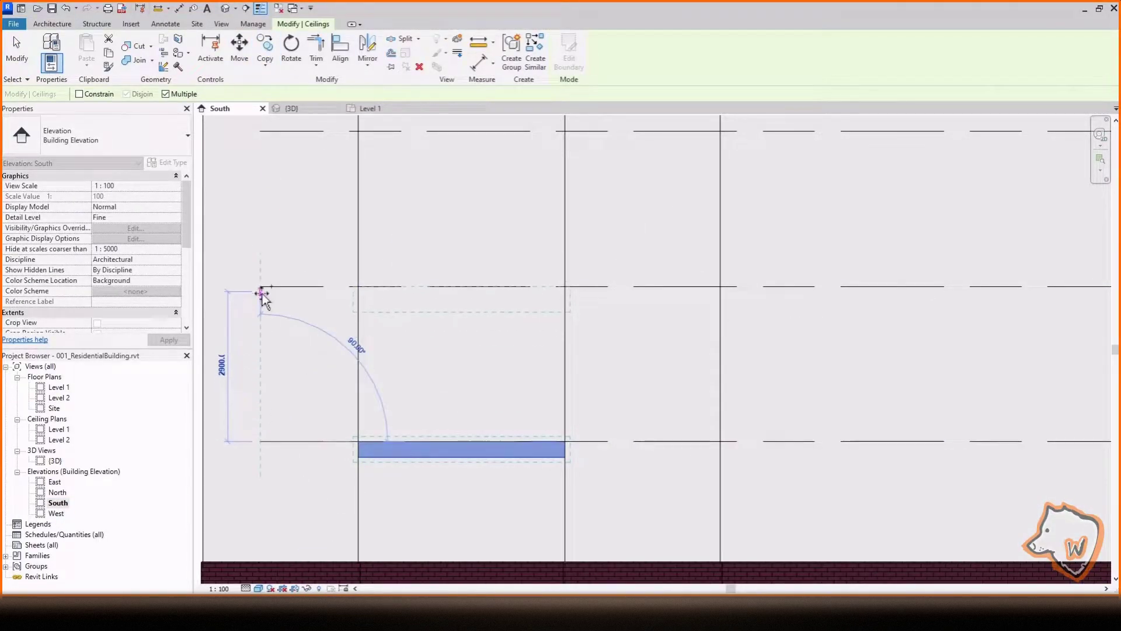
pyautogui.click(260, 287)
pyautogui.scroll(-6, 281, 379)
pyautogui.click(272, 270)
pyautogui.scroll(1, 375, 304)
pyautogui.press('Escape')
# Copy the Level 4 balcony slab to the west end of the central recess and into the eastern recess
pyautogui.click(268, 51)
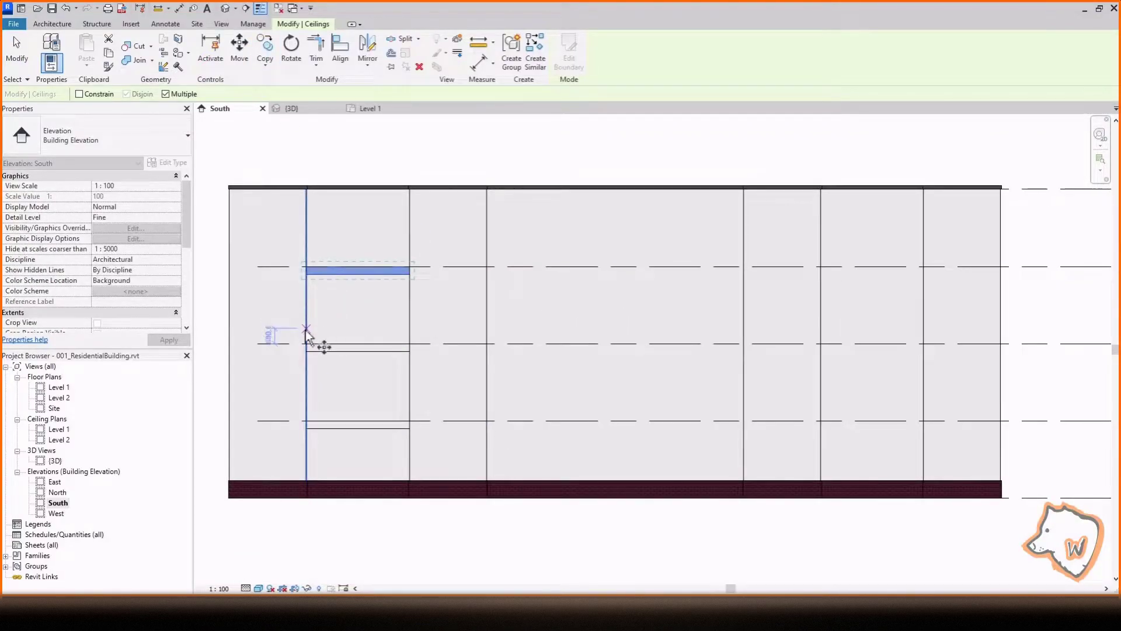
pyautogui.click(306, 331)
pyautogui.click(487, 335)
pyautogui.click(821, 333)
pyautogui.press('Escape')
# Copy the central recess's Level 4 balcony slab to the east end of that recess
pyautogui.click(574, 271)
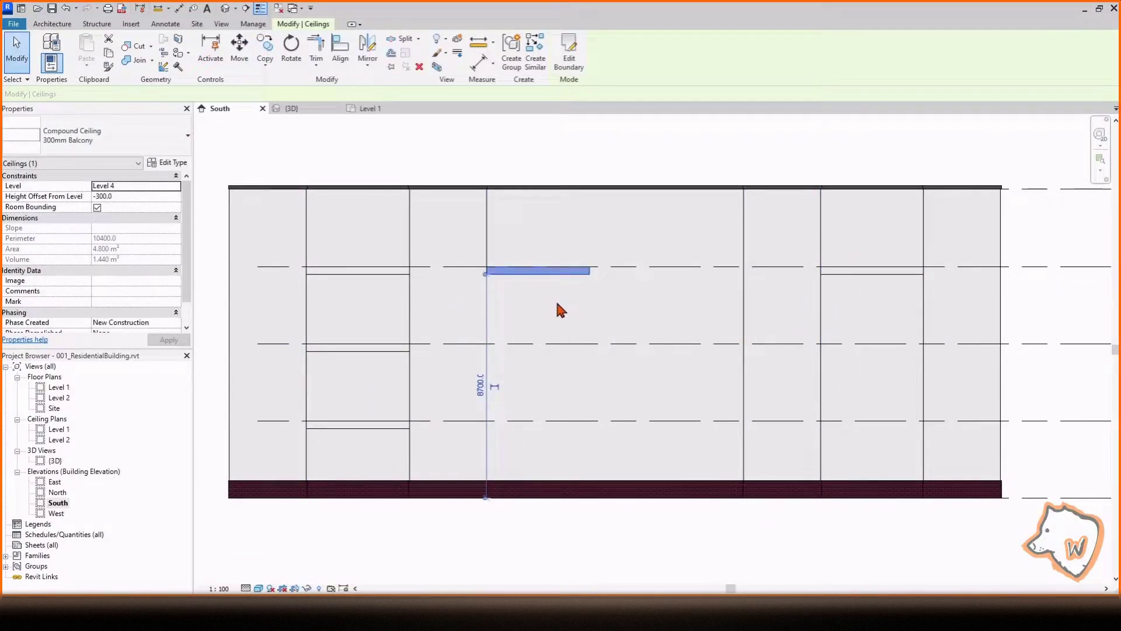
pyautogui.press('c')
pyautogui.press('o')
pyautogui.click(589, 274)
pyautogui.click(743, 274)
pyautogui.press('Escape')
# Copy the two central and the eastern Level 4 balcony slabs down to Level 3 and Level 2
pyautogui.click(575, 272)
pyautogui.keyDown('ctrl'); pyautogui.click(672, 271); pyautogui.keyUp('ctrl')
pyautogui.keyDown('ctrl'); pyautogui.click(844, 274); pyautogui.keyUp('ctrl')
pyautogui.press('c')
pyautogui.press('o')
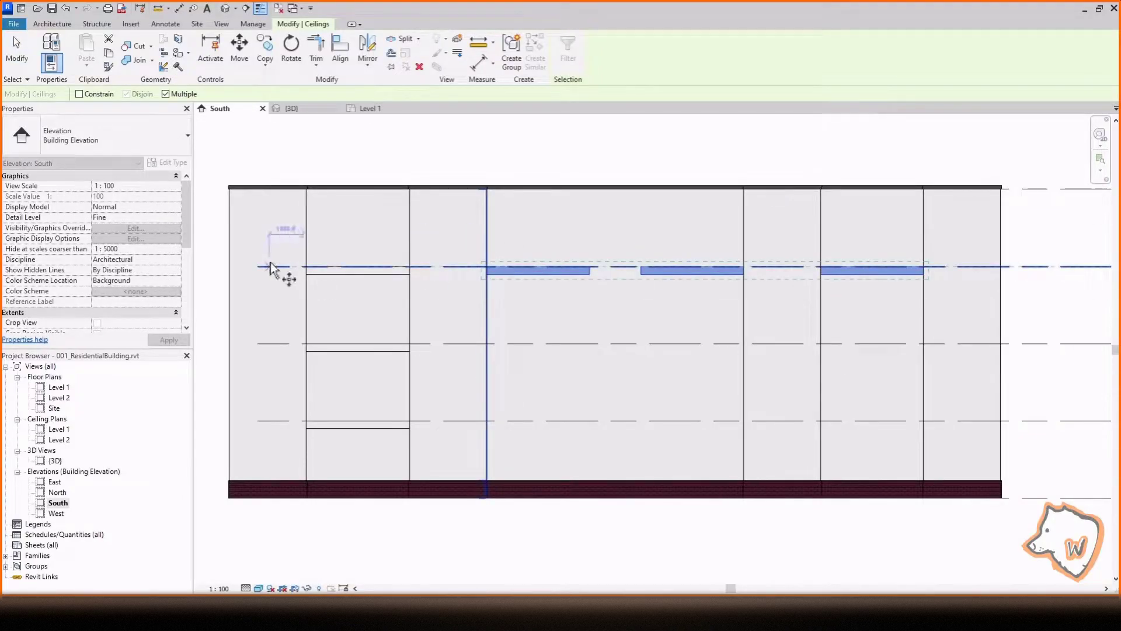
pyautogui.click(261, 266)
pyautogui.click(261, 343)
pyautogui.click(260, 421)
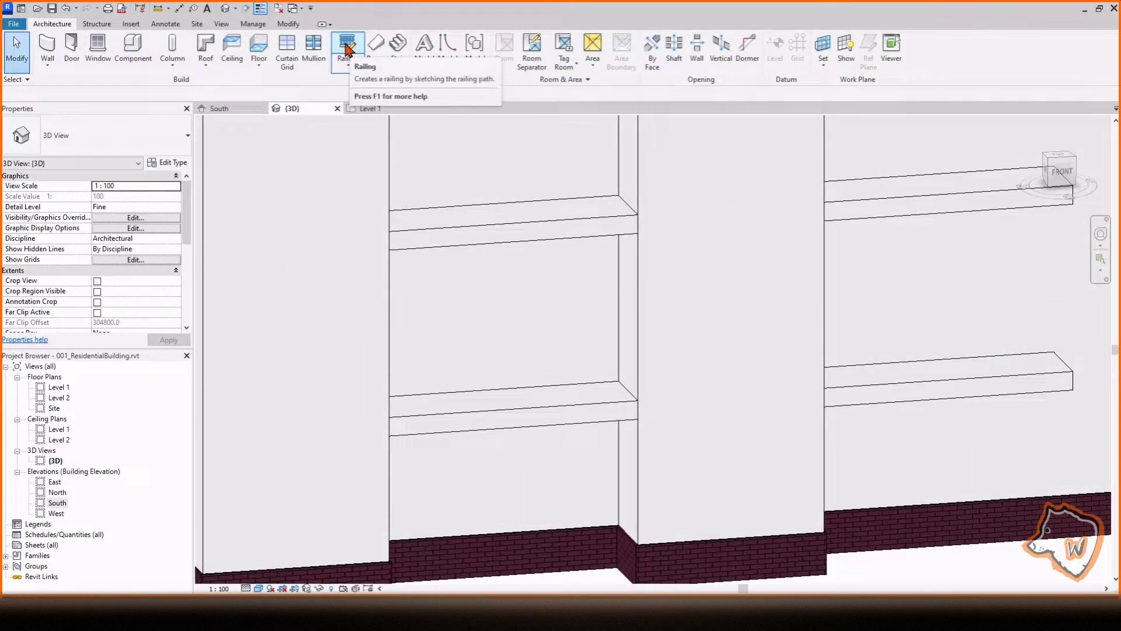
# Create a 900mm Pipe railing at Level 2 on the western recess's balcony slab, with its path offset 100 mm from the front edge
pyautogui.click(347, 47)
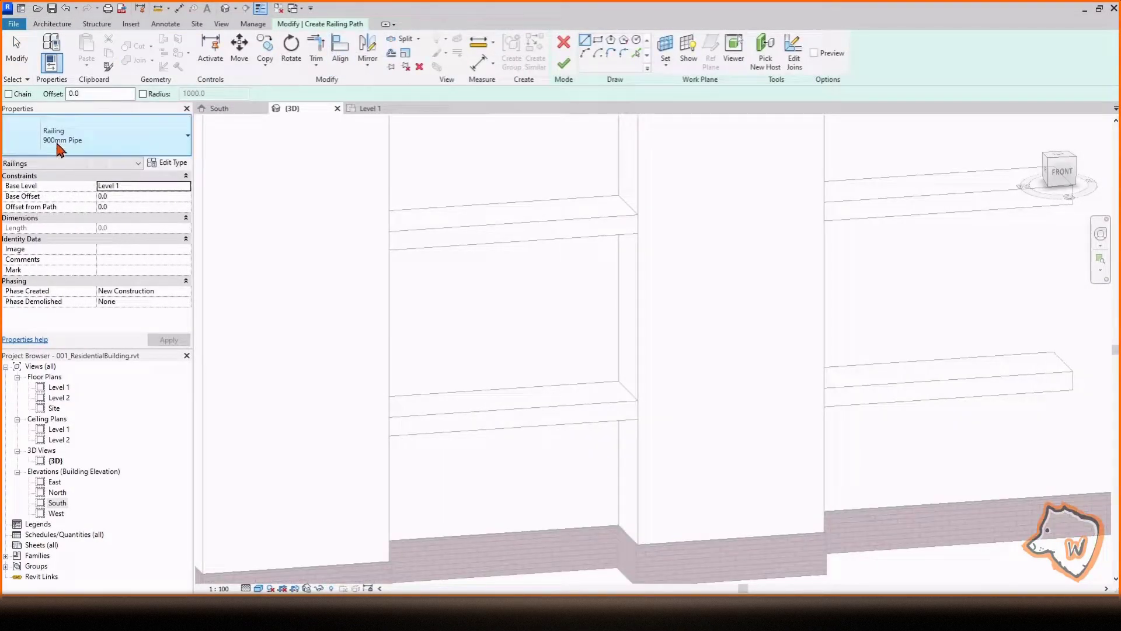
pyautogui.click(186, 186)
pyautogui.click(122, 214)
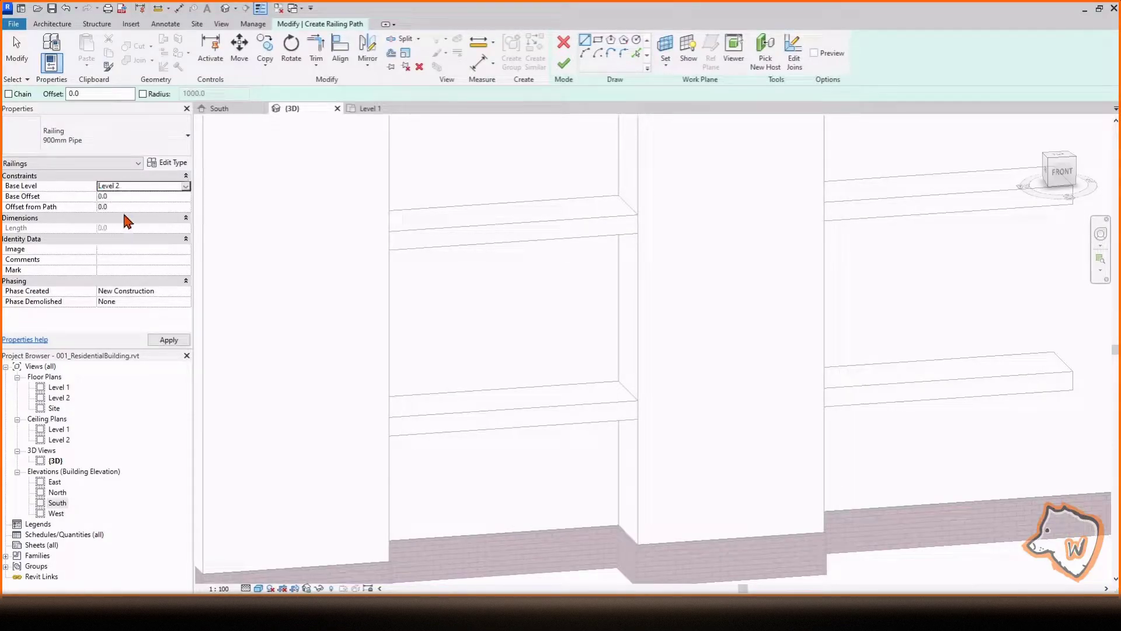
pyautogui.click(637, 54)
pyautogui.scroll(2, 360, 403)
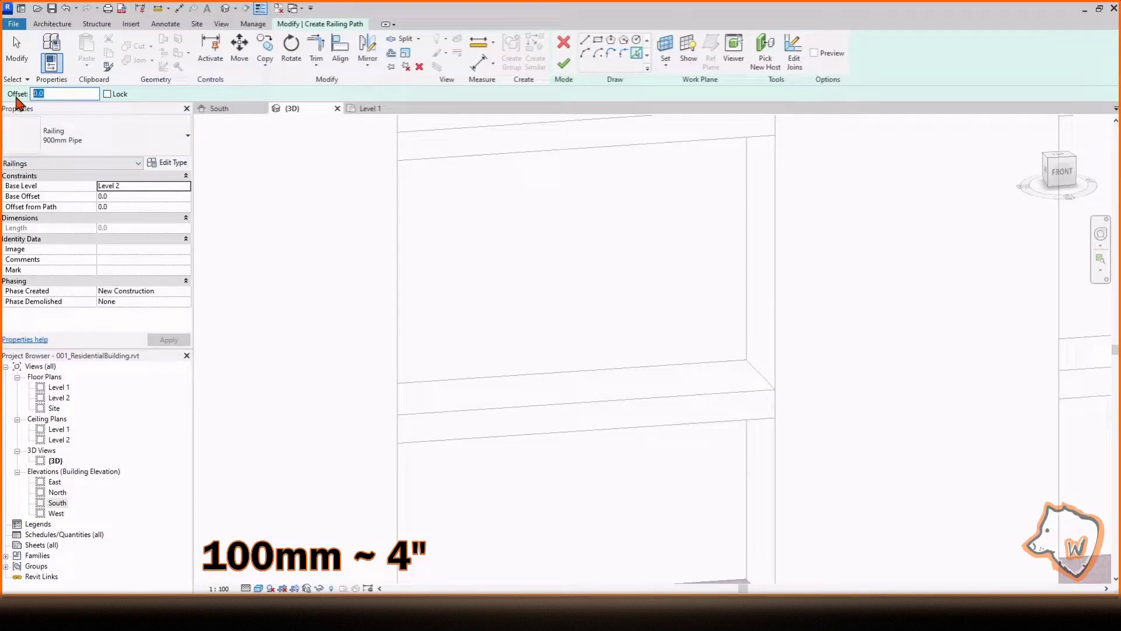
pyautogui.click(473, 414)
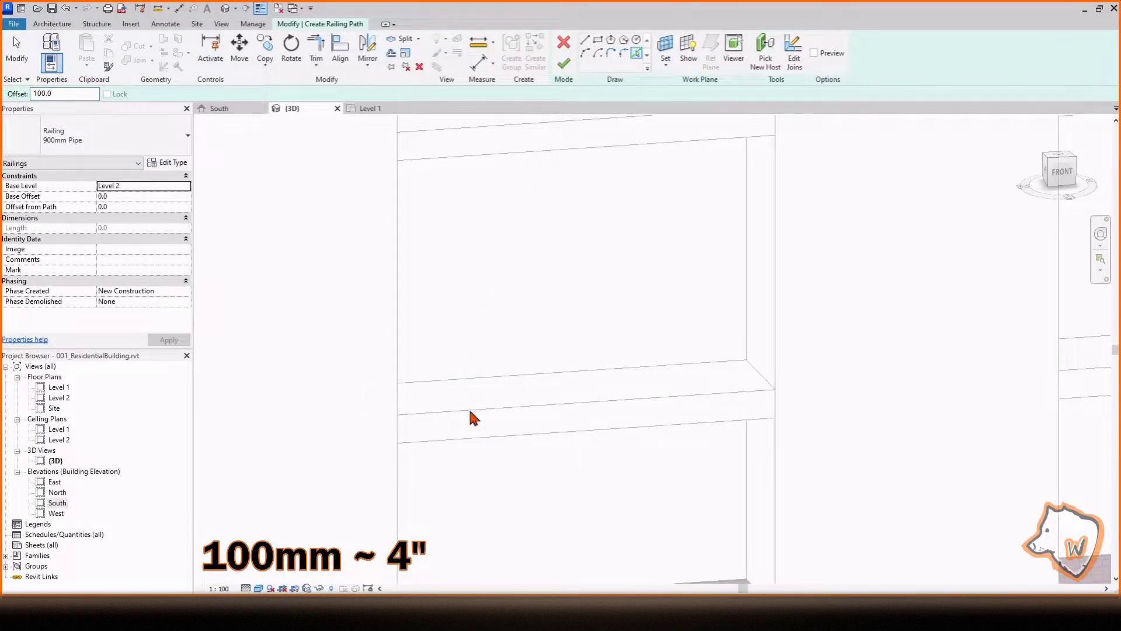
pyautogui.scroll(-2, 514, 335)
pyautogui.keyDown('shift'); pyautogui.moveTo(545, 319); pyautogui.dragTo(503, 397, button='middle'); pyautogui.keyUp('shift')
pyautogui.click(564, 64)
# Switch the Level 2 railing to 900mm Rectangular and duplicate that type as 900mm Balcony
pyautogui.scroll(3, 472, 311)
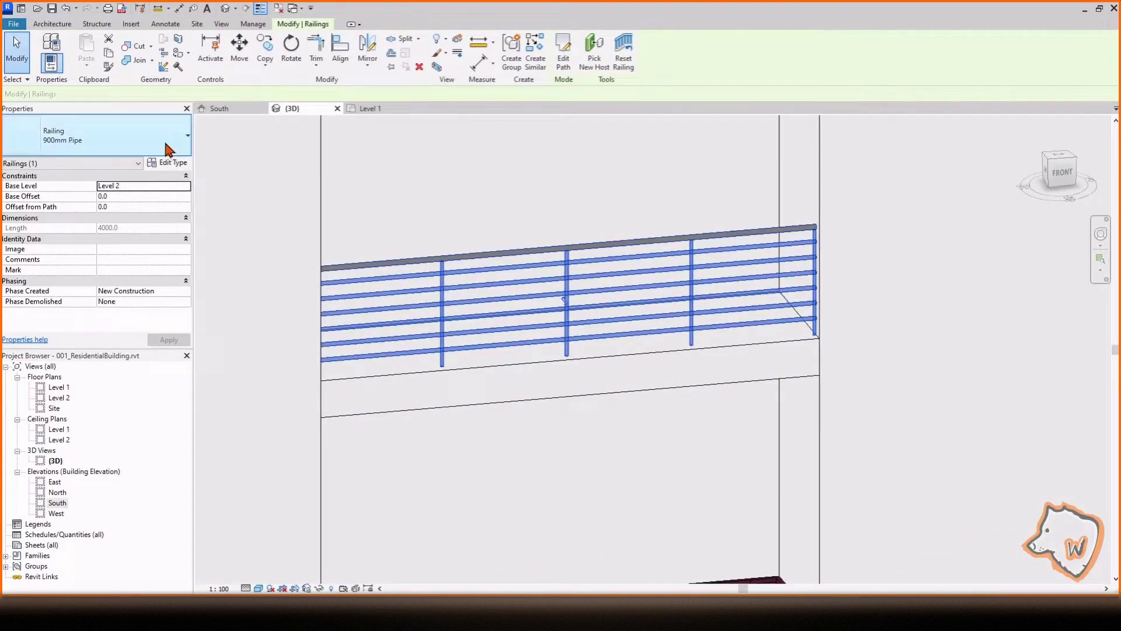
pyautogui.click(166, 145)
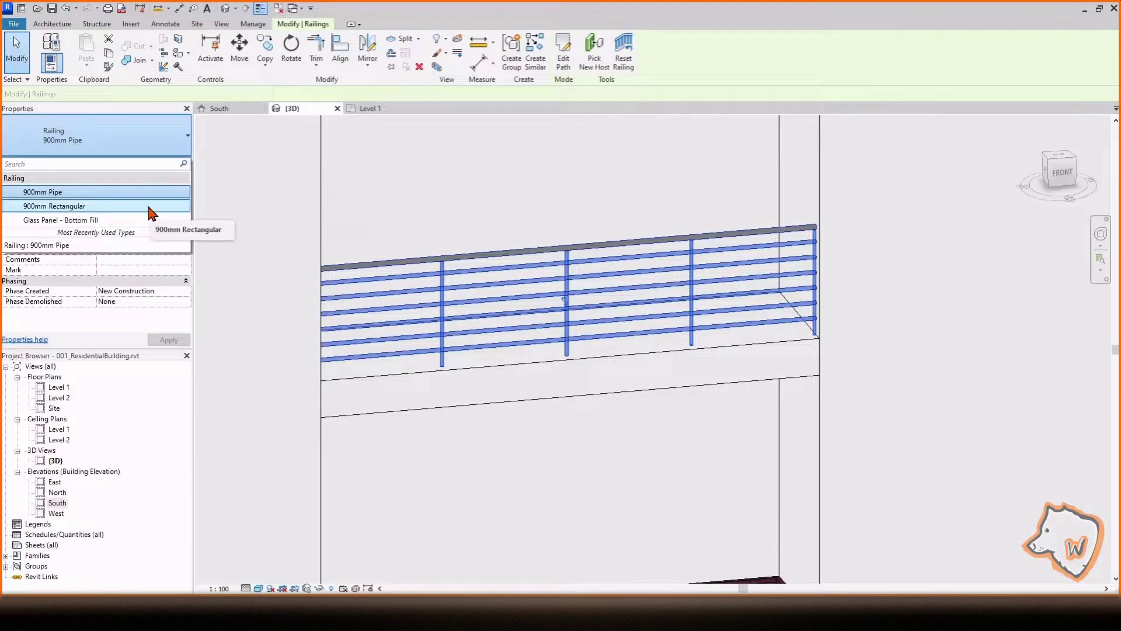
pyautogui.click(88, 206)
pyautogui.click(171, 163)
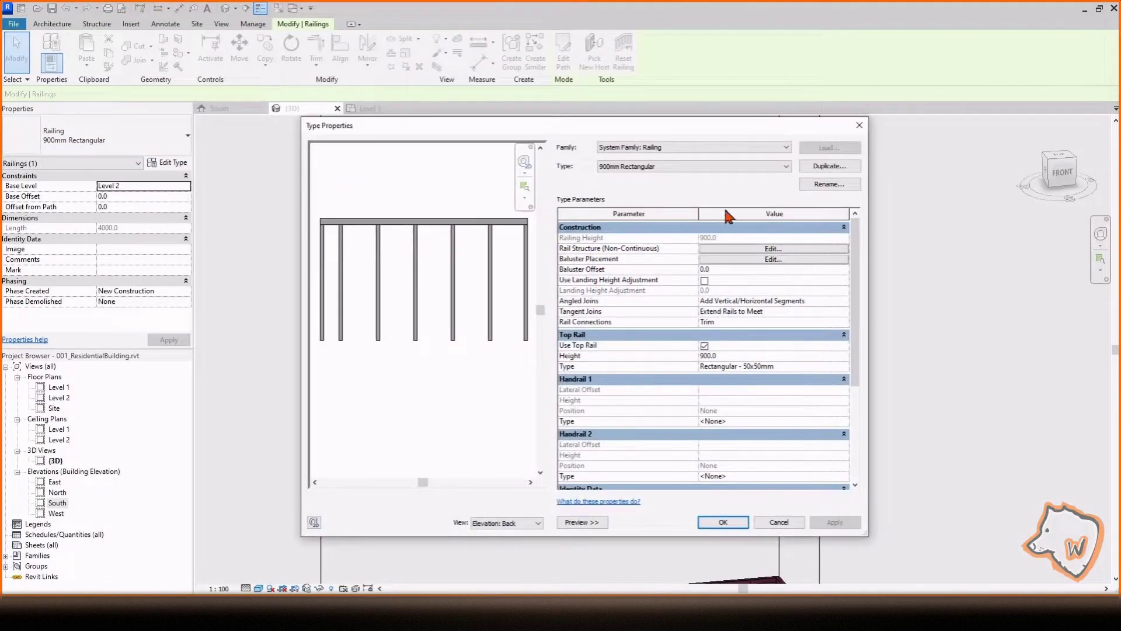
pyautogui.click(840, 168)
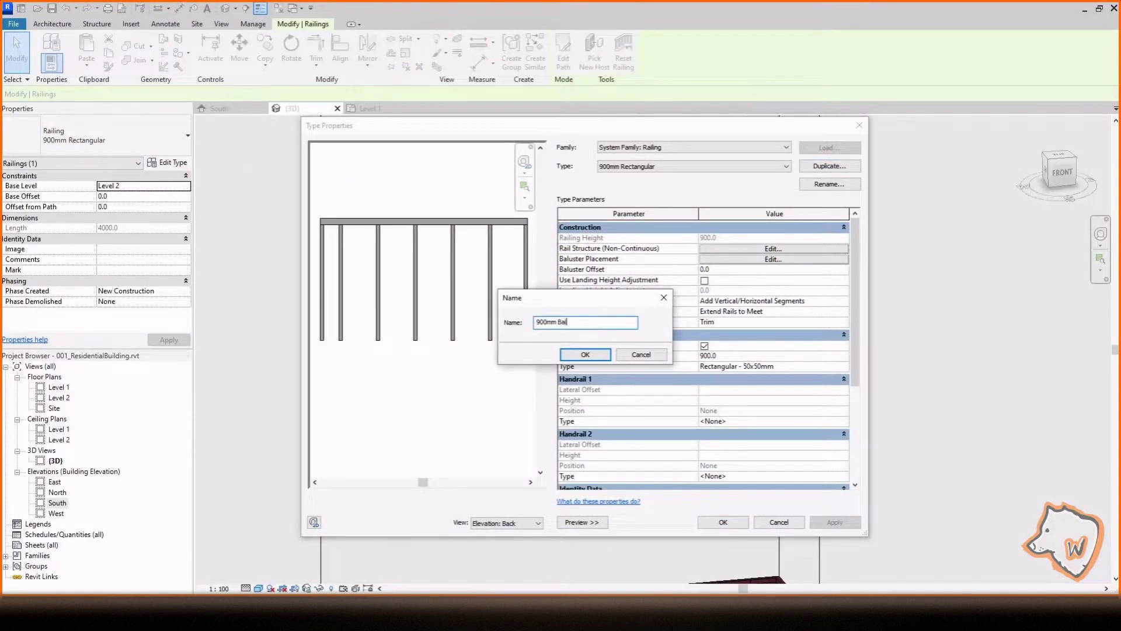
pyautogui.click(590, 354)
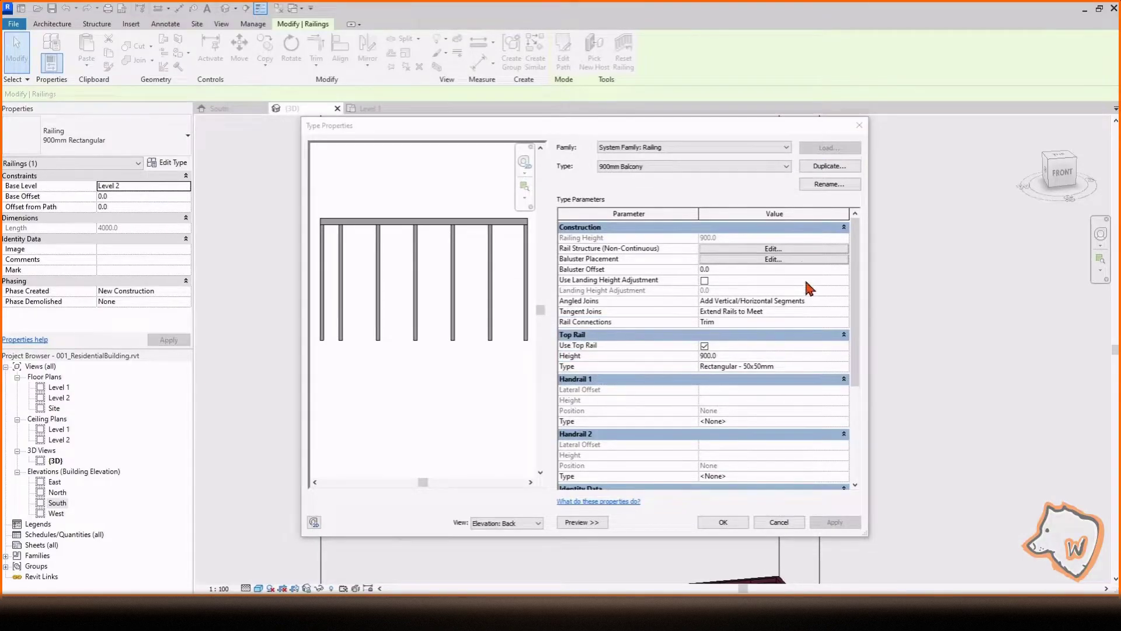
# Set the 900mm Balcony type's regular baluster spacing to 150 mm and its justification to Spread Pattern To Fit
pyautogui.click(773, 259)
pyautogui.click(788, 209)
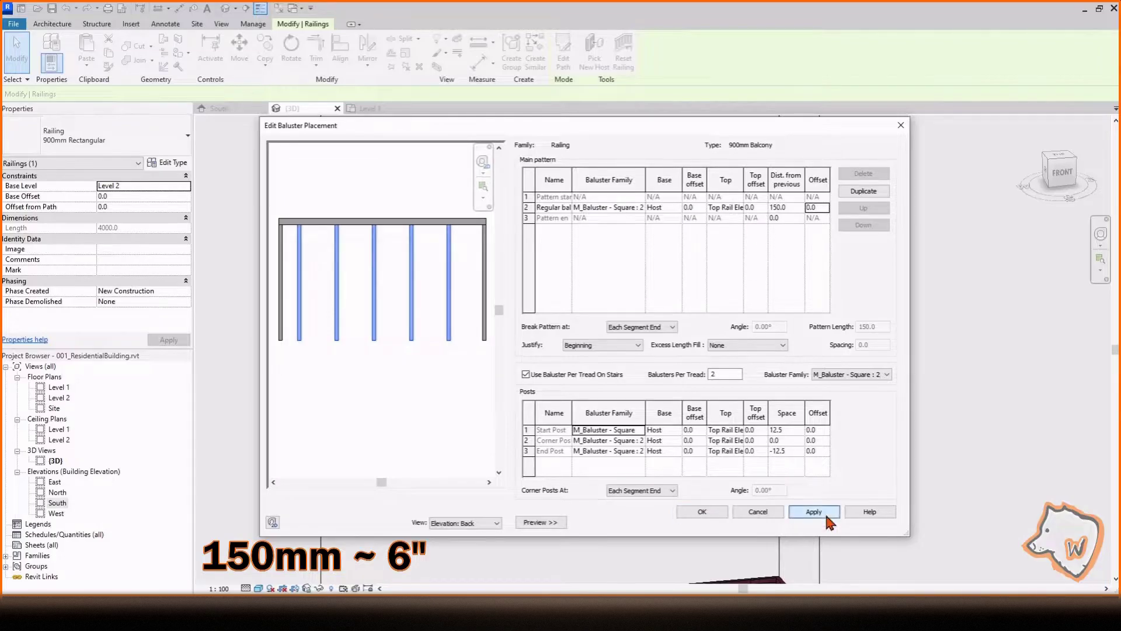
pyautogui.scroll(4, 300, 350)
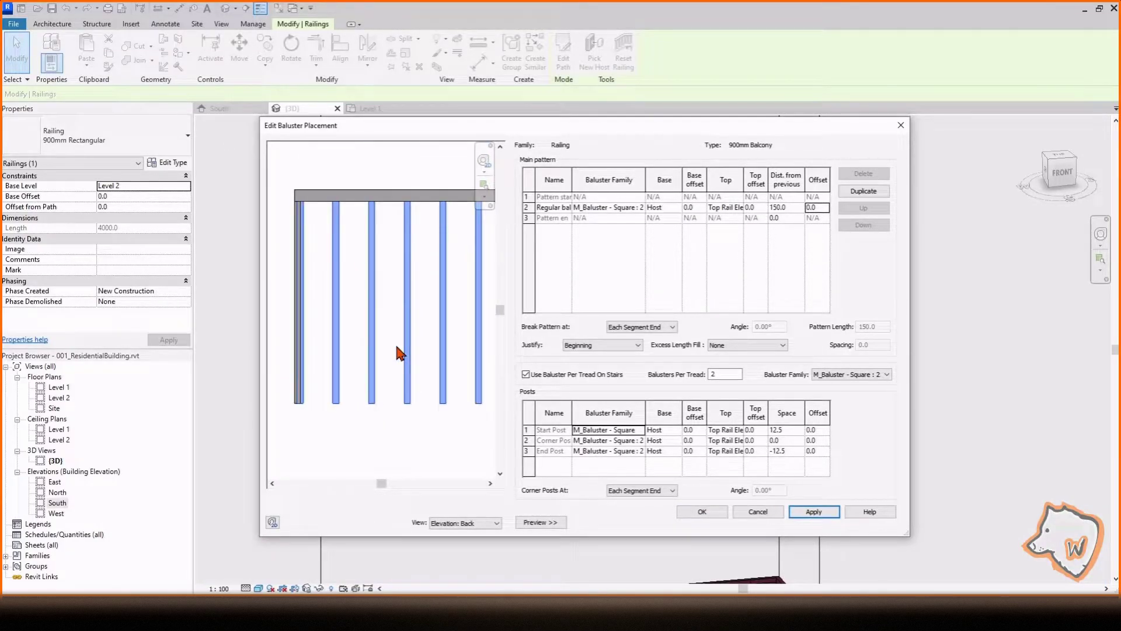
pyautogui.click(592, 345)
pyautogui.click(590, 371)
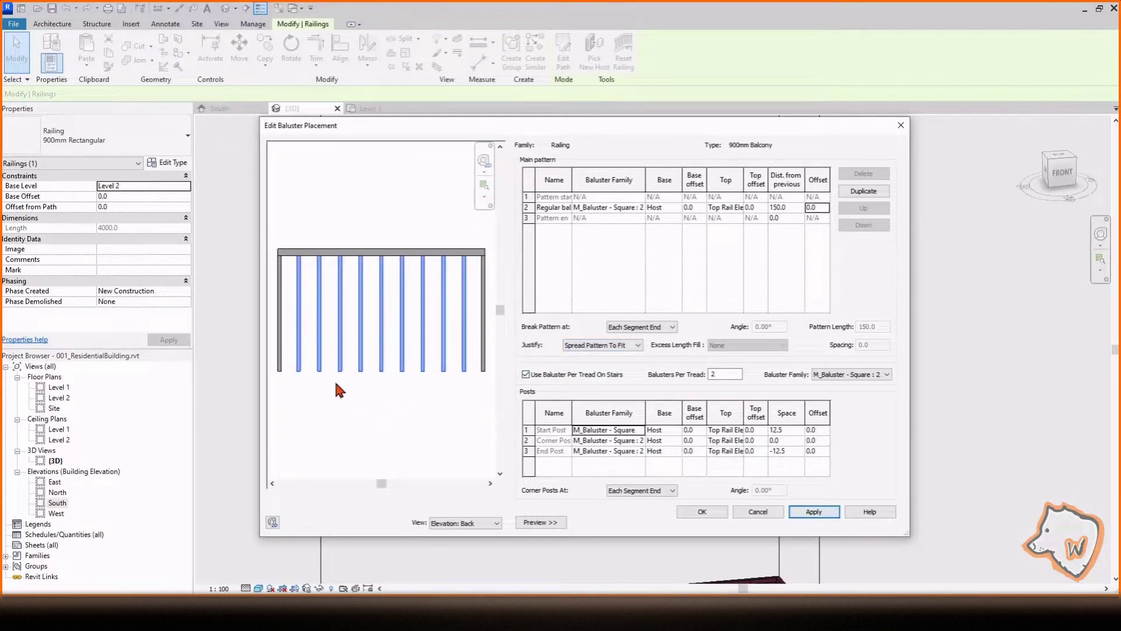
# Set the start and end posts of the 900mm Balcony railing type to None and accept the type settings
pyautogui.click(641, 431)
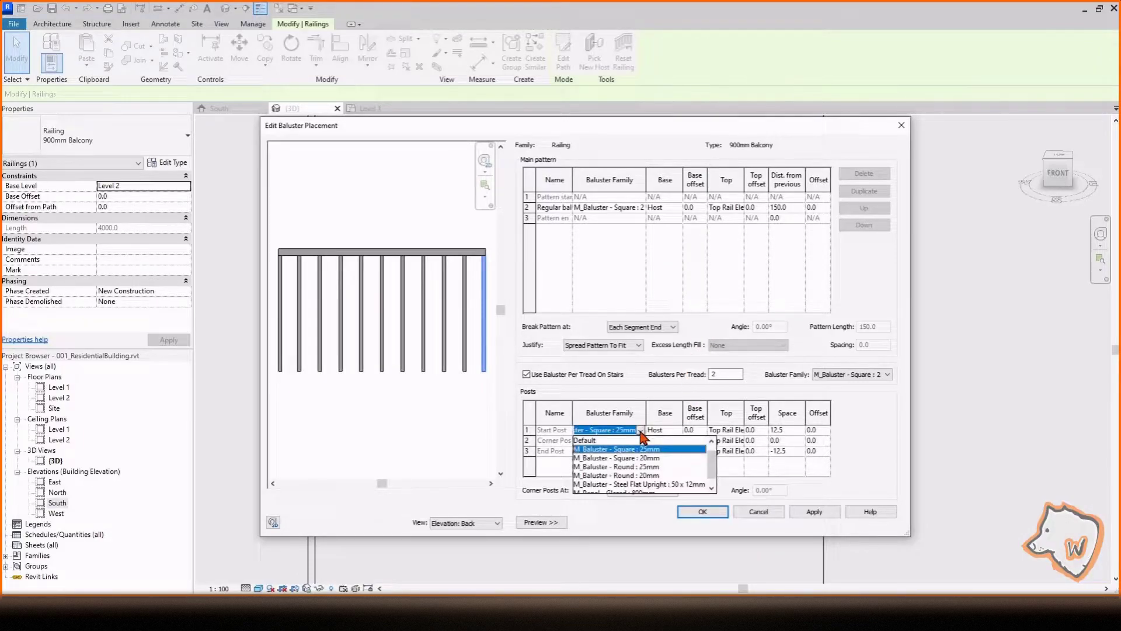
pyautogui.moveTo(712, 461)
pyautogui.mouseDown()
pyautogui.moveTo(713, 470)
pyautogui.moveTo(714, 447)
pyautogui.mouseUp()
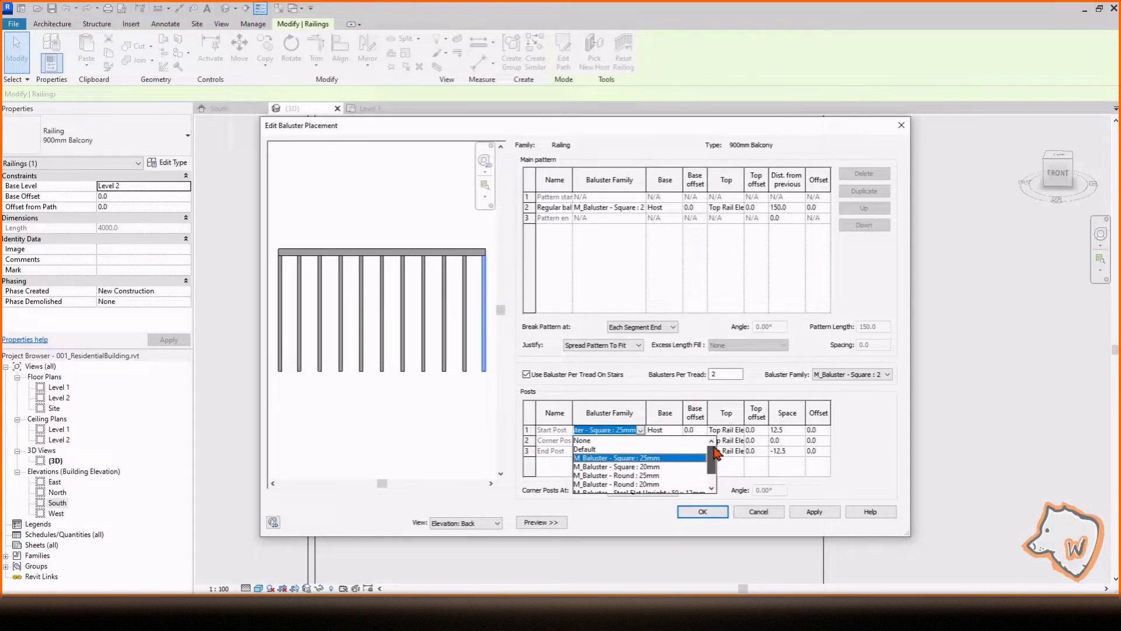
pyautogui.click(611, 441)
pyautogui.click(641, 451)
pyautogui.click(590, 461)
pyautogui.click(815, 512)
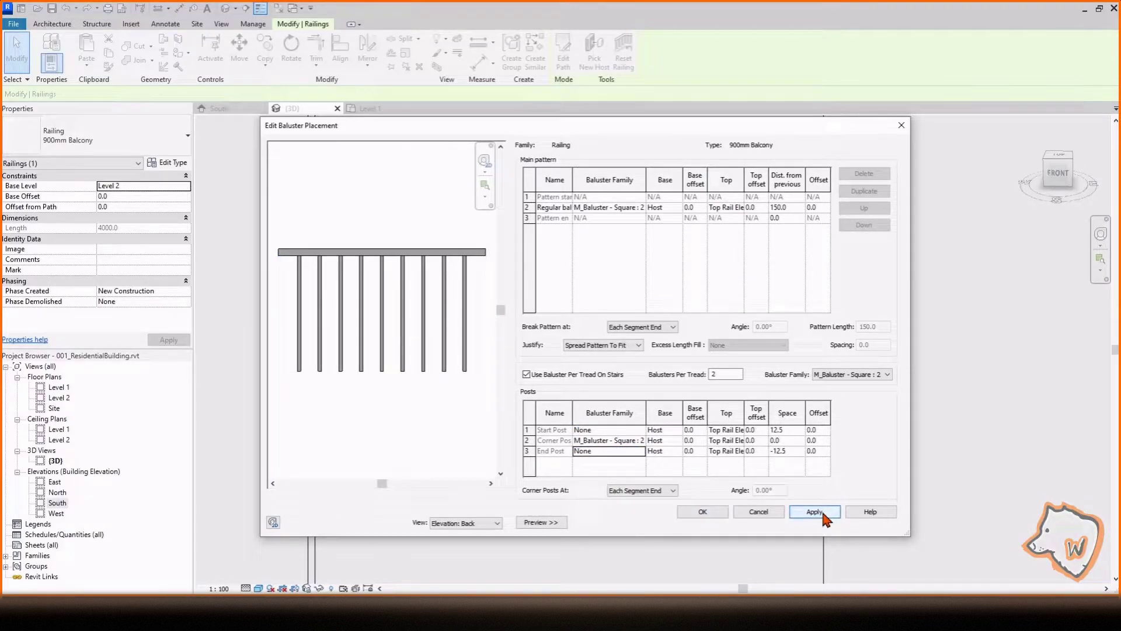
pyautogui.click(703, 512)
pyautogui.click(733, 522)
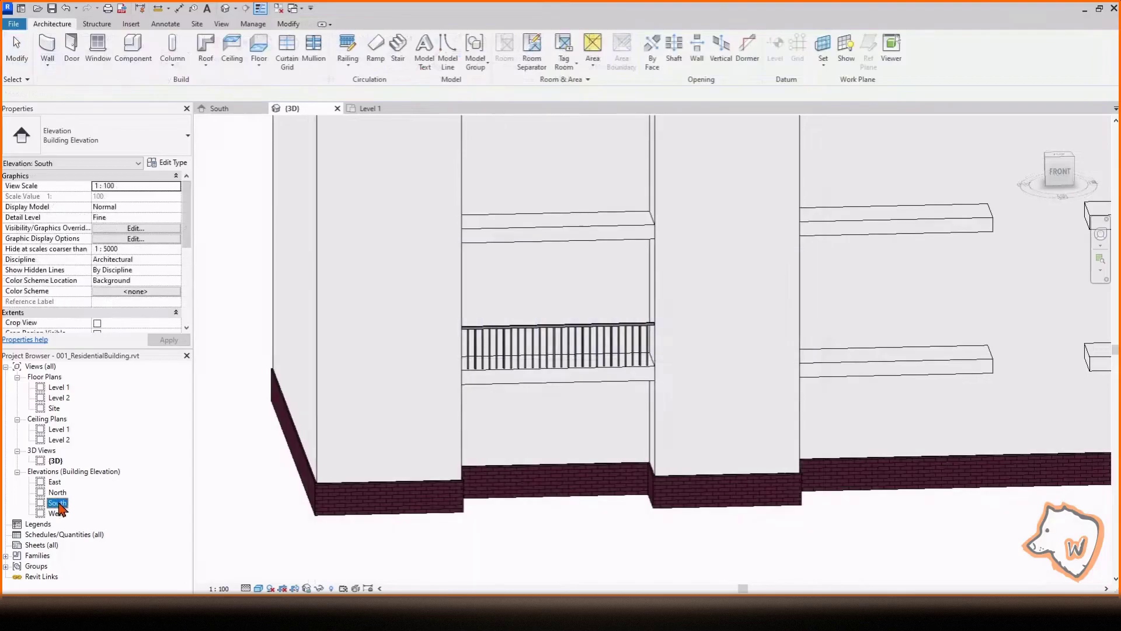
# In the South elevation, copy the Level 2 balcony railing up to Level 3 and Level 4
pyautogui.doubleClick(58, 502)
pyautogui.click(423, 411)
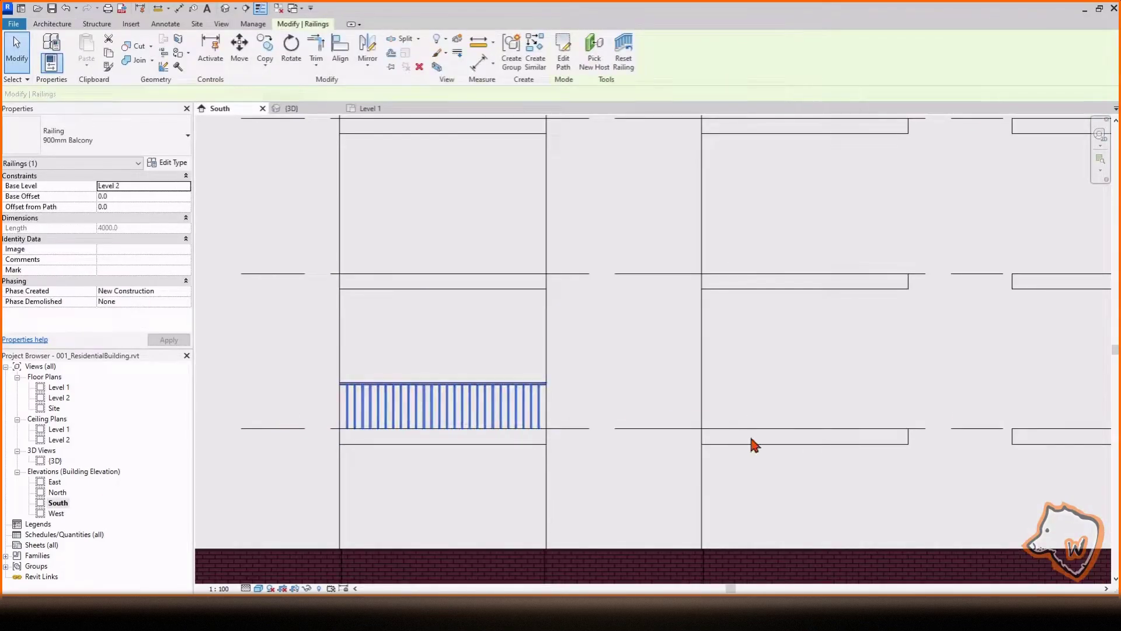
pyautogui.scroll(-1, 751, 439)
pyautogui.click(265, 50)
pyautogui.click(348, 433)
pyautogui.click(349, 300)
pyautogui.scroll(-2, 353, 425)
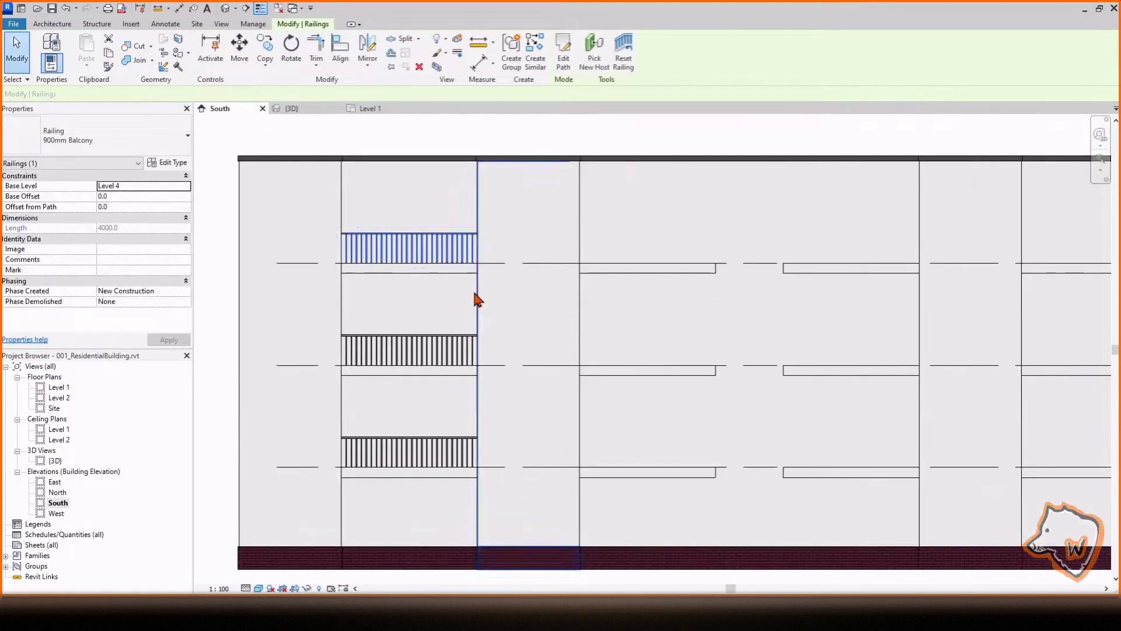
# Copy the Level 4 railing from the western recess onto the balcony slab at the west end of the central recess
pyautogui.press('c')
pyautogui.press('o')
pyautogui.click(341, 272)
pyautogui.click(579, 273)
pyautogui.scroll(-1, 444, 292)
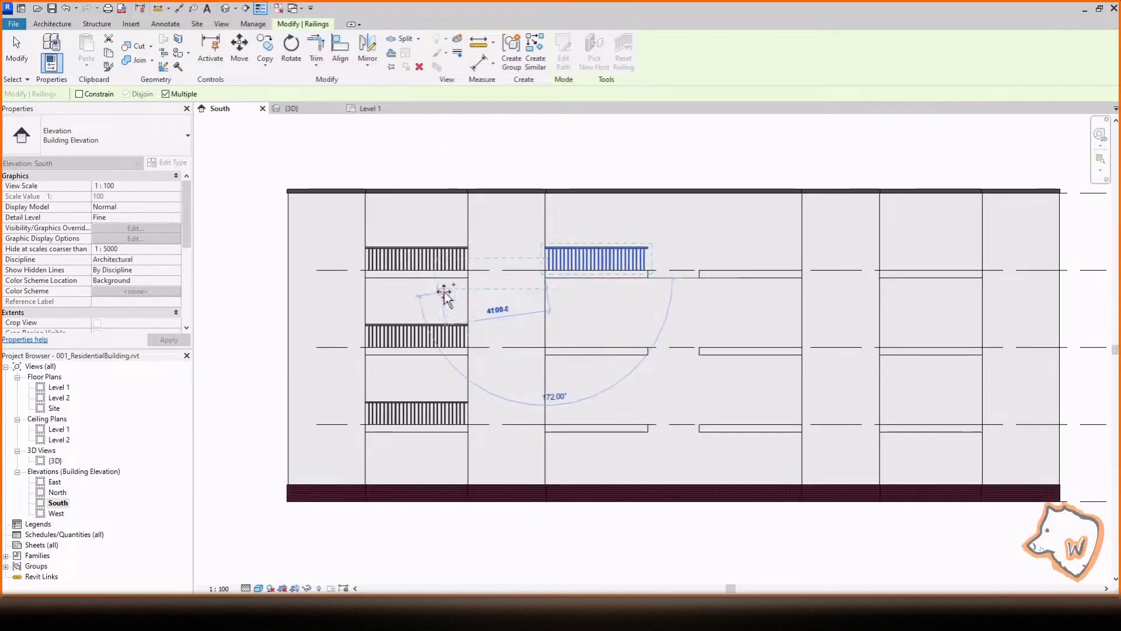
pyautogui.press('Escape')
# Extend the central recess's Level 4 railing path along the slab's open east side, offset 100 mm inward and joined to the front line at the corner
pyautogui.hotkey('ctrl', 'Tab')
pyautogui.scroll(2, 424, 464)
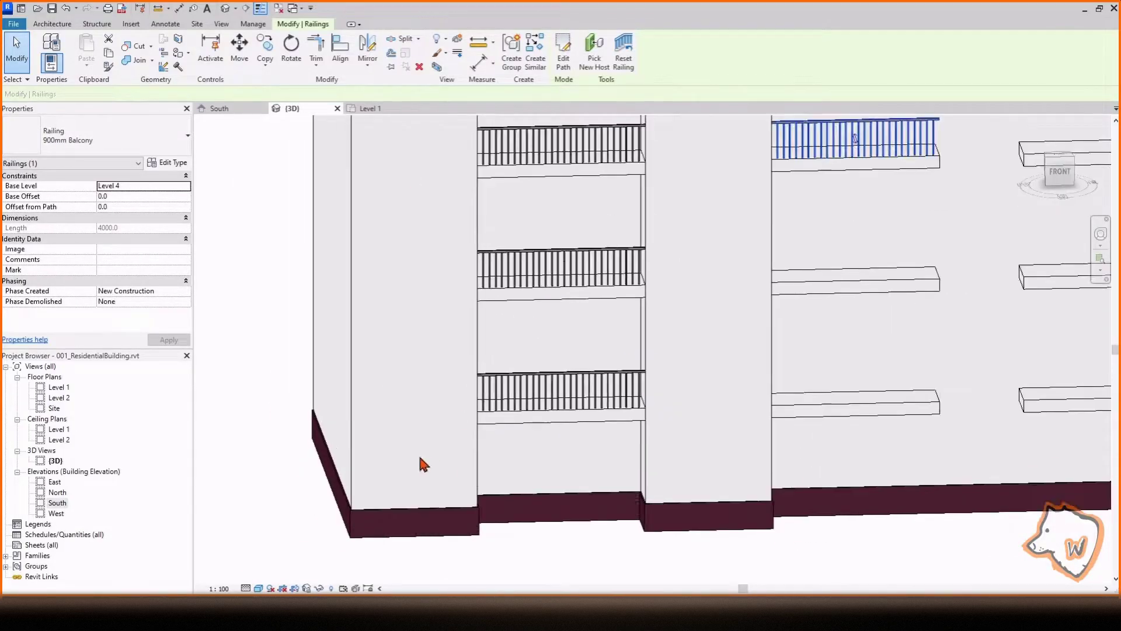
pyautogui.scroll(-2, 576, 345)
pyautogui.keyDown('shift'); pyautogui.moveTo(621, 313); pyautogui.dragTo(752, 258, button='middle'); pyautogui.keyUp('shift')
pyautogui.doubleClick(730, 211)
pyautogui.click(1056, 163)
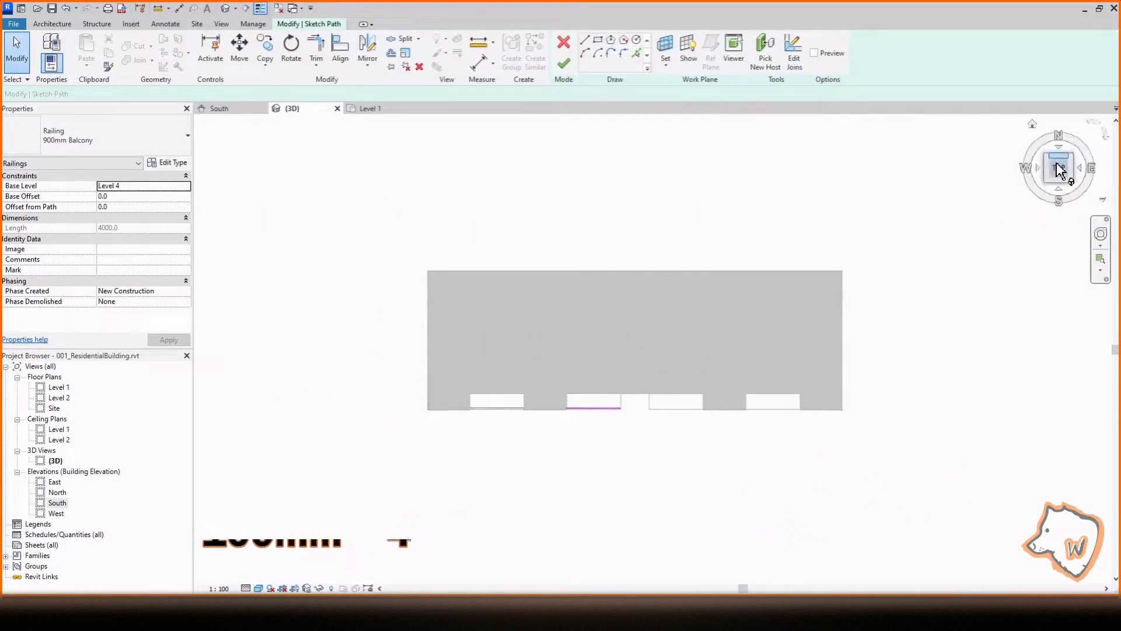
pyautogui.scroll(5, 643, 386)
pyautogui.press('p')
pyautogui.press('l')
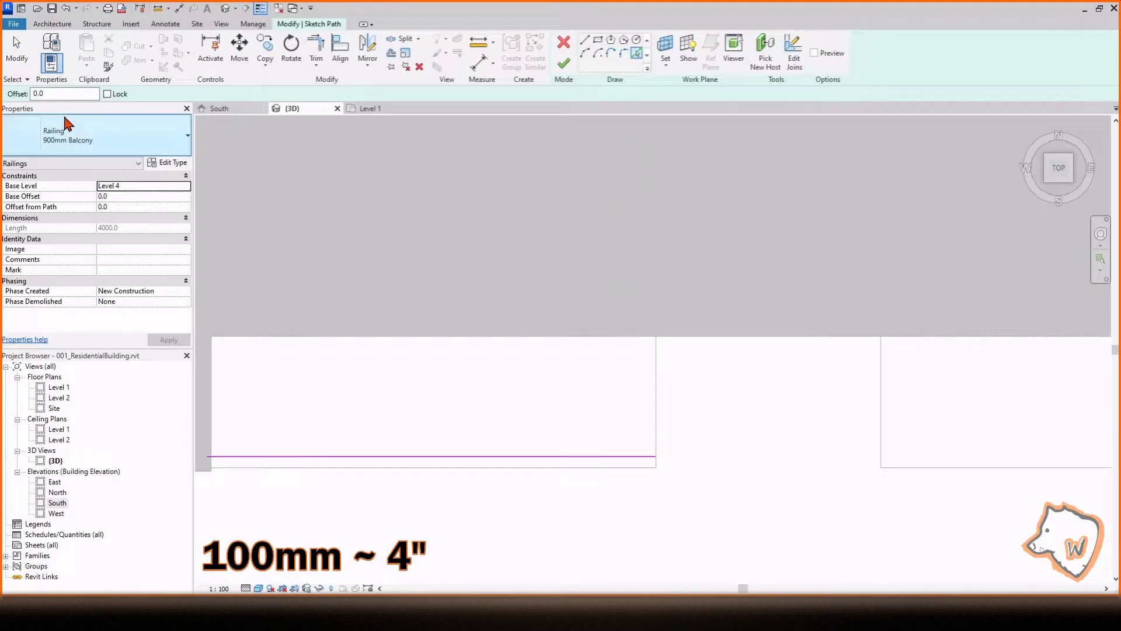
pyautogui.moveTo(51, 94); pyautogui.dragTo(16, 97)
pyautogui.write('100')
pyautogui.press('Return')
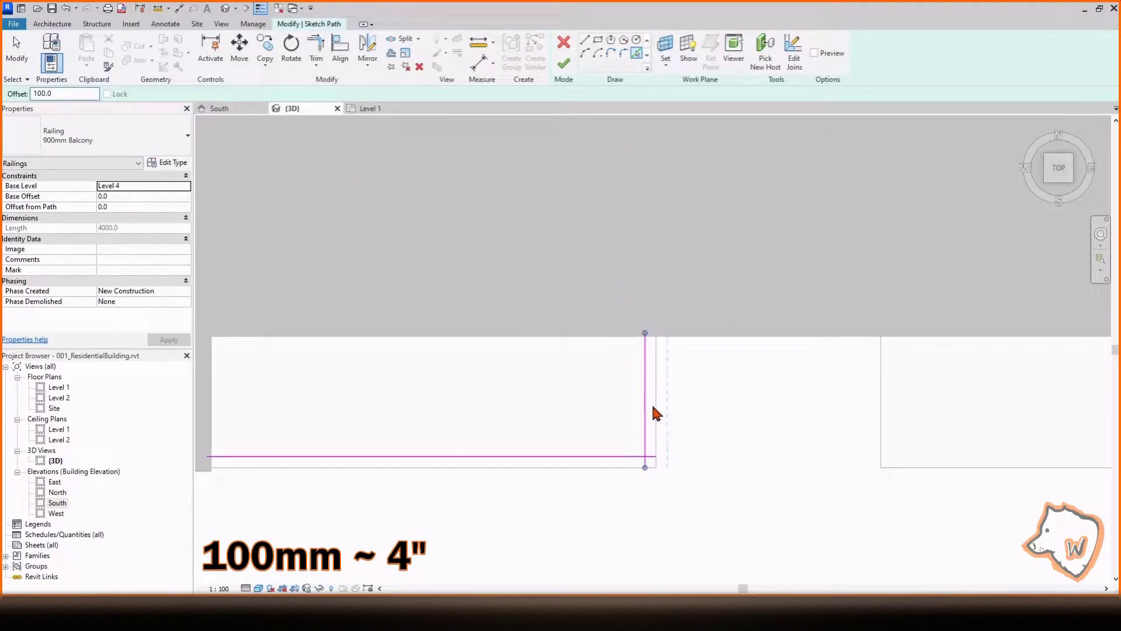
pyautogui.press('Escape')
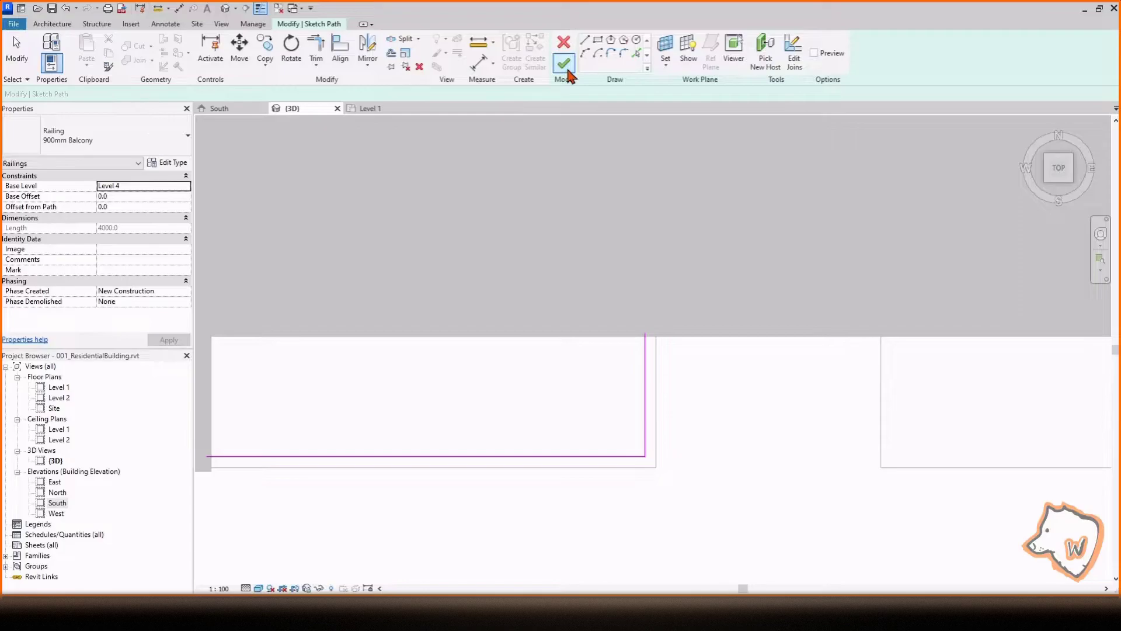
pyautogui.click(564, 64)
pyautogui.moveTo(681, 538)
pyautogui.keyDown('shift'); pyautogui.mouseDown(button='middle')
pyautogui.moveTo(625, 350)
pyautogui.moveTo(681, 431)
pyautogui.moveTo(1019, 219)
pyautogui.mouseUp(button='middle'); pyautogui.keyUp('shift')
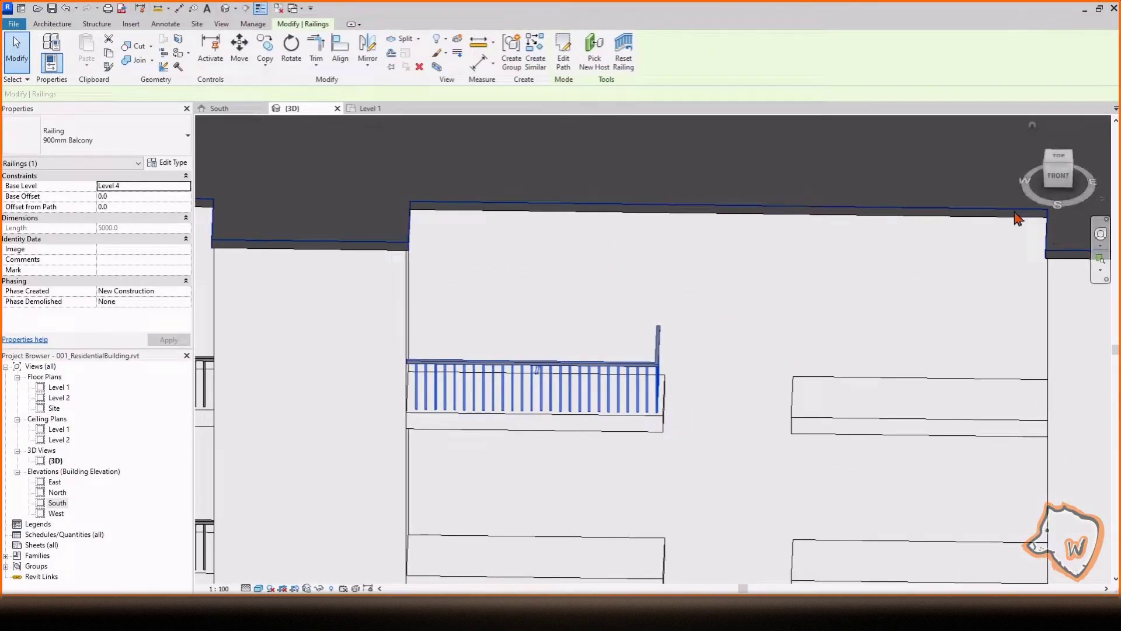
# In the South elevation, copy the L-shaped Level 4 railing down to the Level 3 and Level 2 slabs below it
pyautogui.doubleClick(57, 503)
pyautogui.scroll(2, 654, 268)
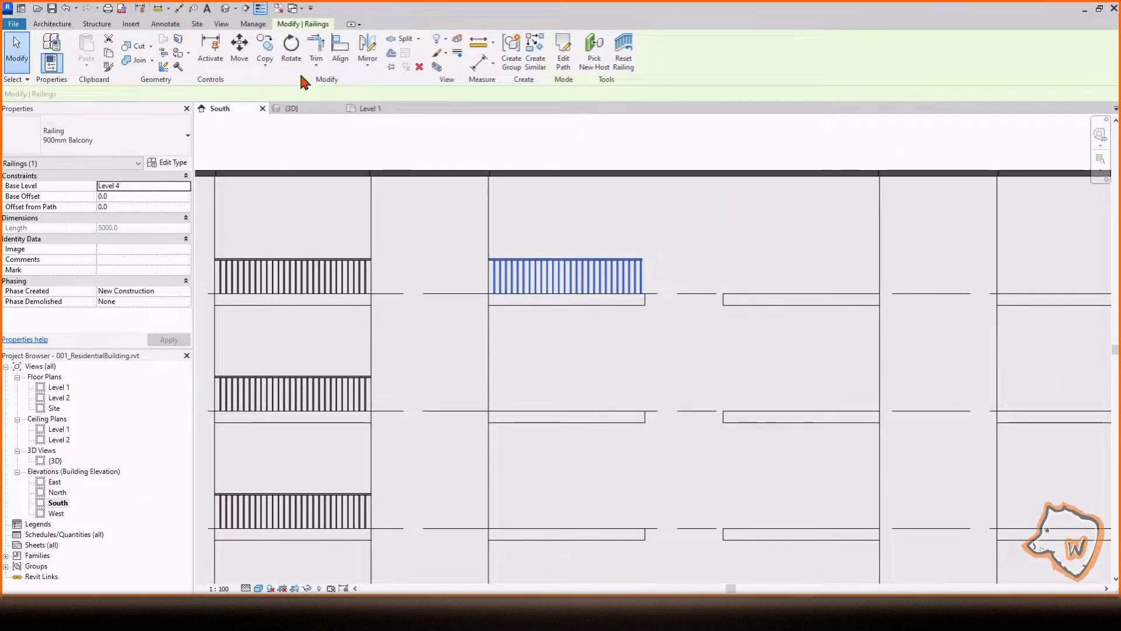
pyautogui.click(261, 57)
pyautogui.scroll(-2, 775, 250)
pyautogui.click(297, 365)
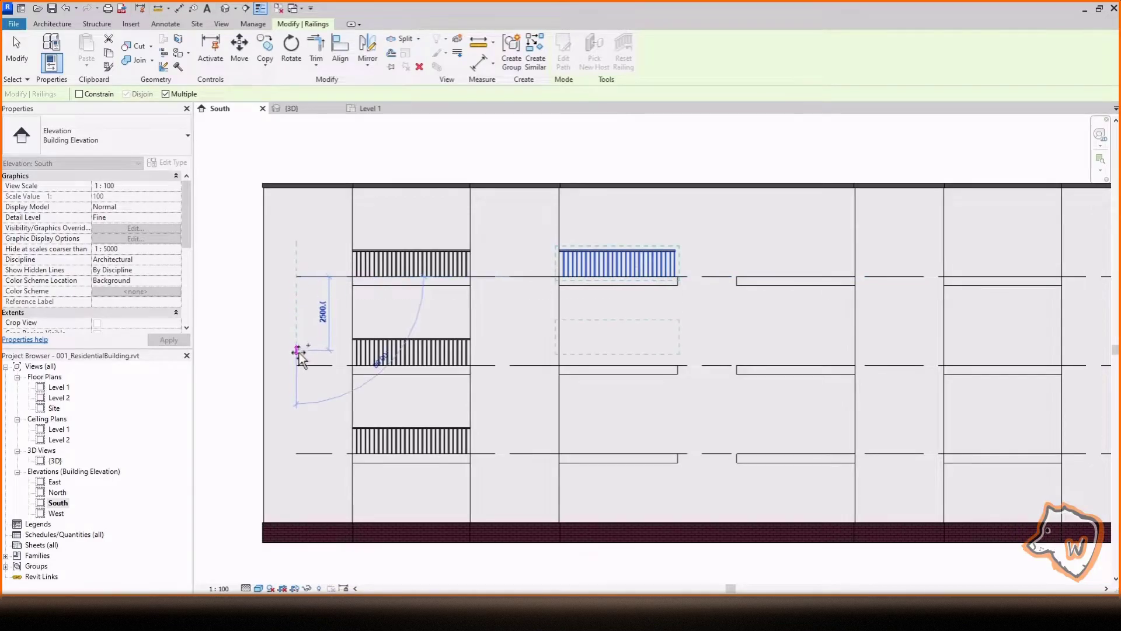
pyautogui.click(296, 453)
pyautogui.press('Escape')
# Mirror copies of the six western and central railings onto the eastern balconies about a drawn vertical axis at the middle of the facade
pyautogui.scroll(1, 549, 282)
pyautogui.moveTo(651, 246); pyautogui.dragTo(549, 283, button='middle')
pyautogui.click(549, 282)
pyautogui.keyDown('ctrl'); pyautogui.click(547, 385); pyautogui.keyUp('ctrl')
pyautogui.keyDown('ctrl'); pyautogui.click(543, 485); pyautogui.keyUp('ctrl')
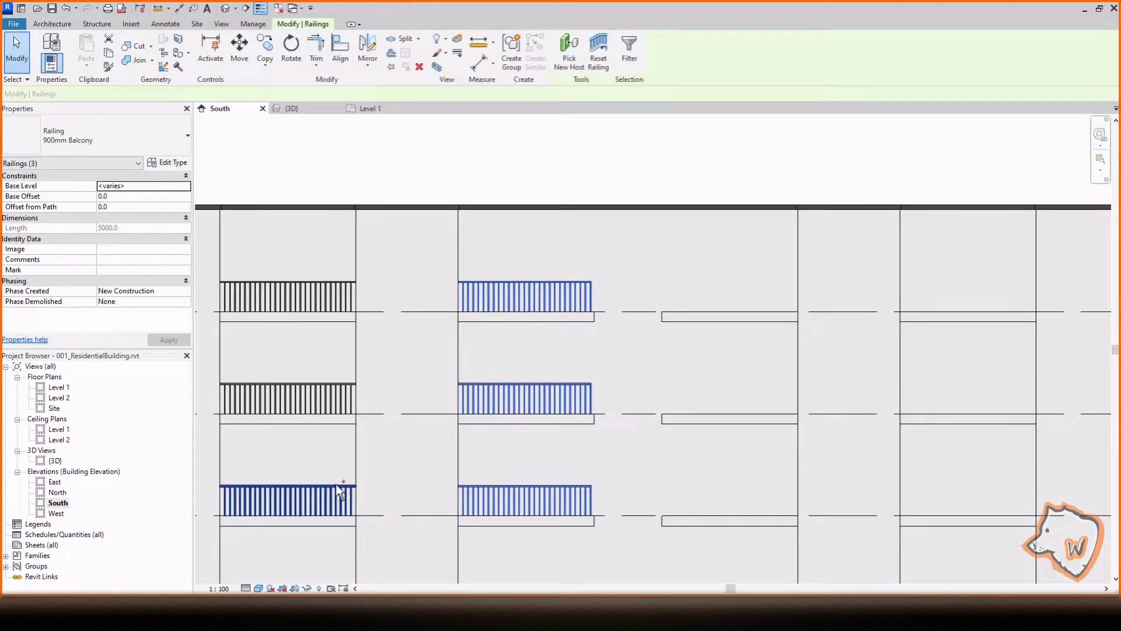
pyautogui.keyDown('ctrl'); pyautogui.click(337, 490); pyautogui.keyUp('ctrl')
pyautogui.keyDown('ctrl'); pyautogui.click(338, 398); pyautogui.keyUp('ctrl')
pyautogui.keyDown('ctrl'); pyautogui.click(341, 295); pyautogui.keyUp('ctrl')
pyautogui.click(374, 59)
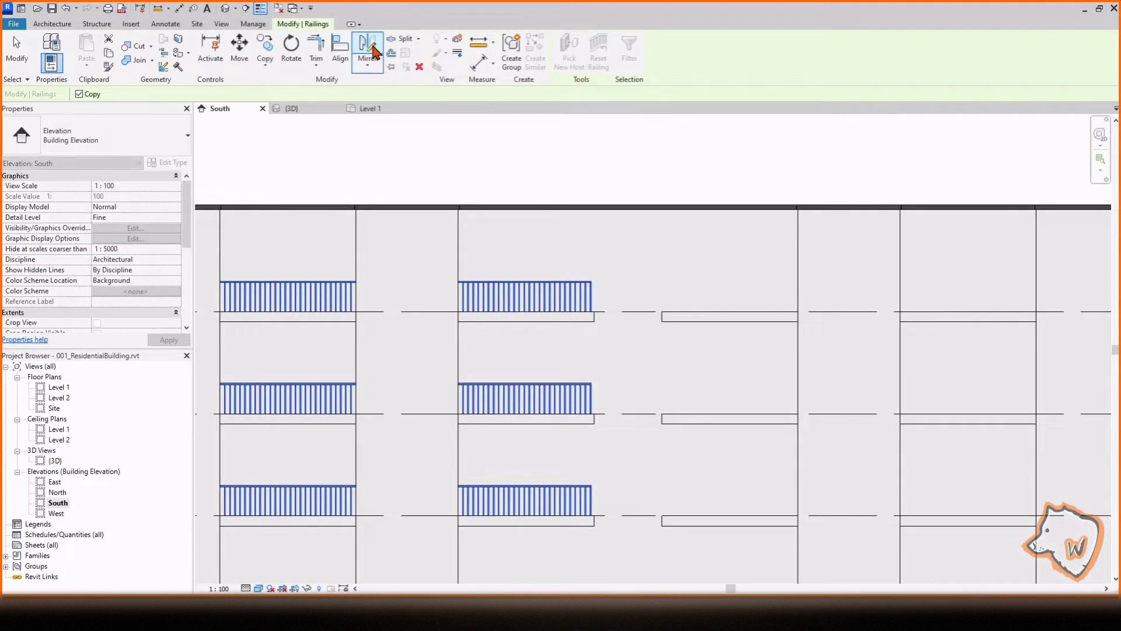
pyautogui.click(368, 66)
pyautogui.click(385, 111)
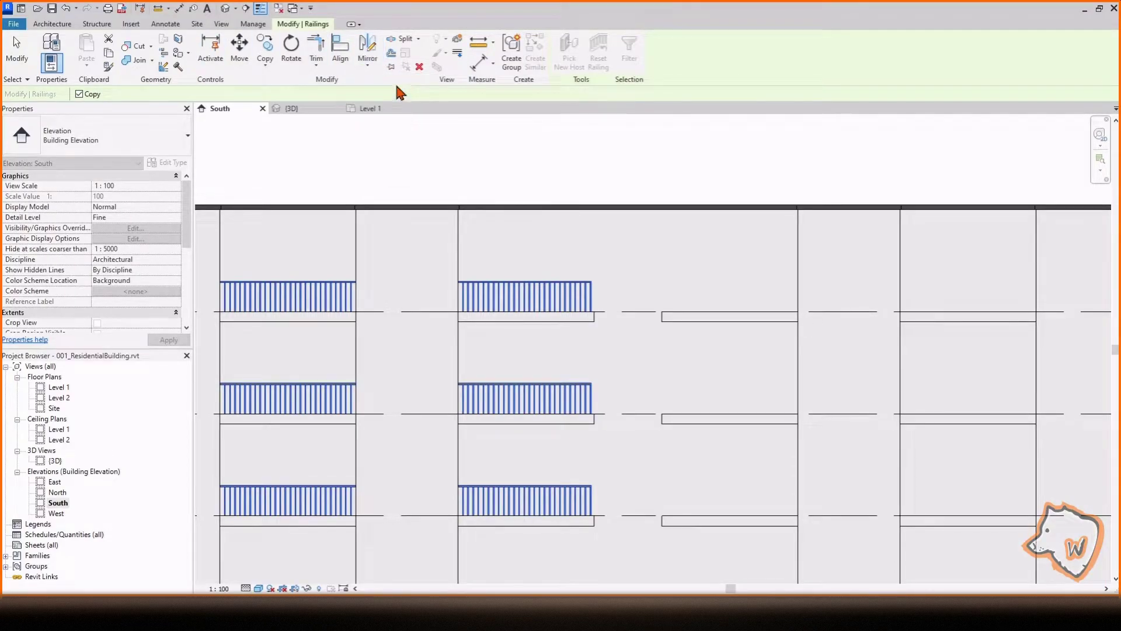
pyautogui.scroll(-2, 619, 193)
pyautogui.scroll(2, 622, 193)
pyautogui.click(619, 311)
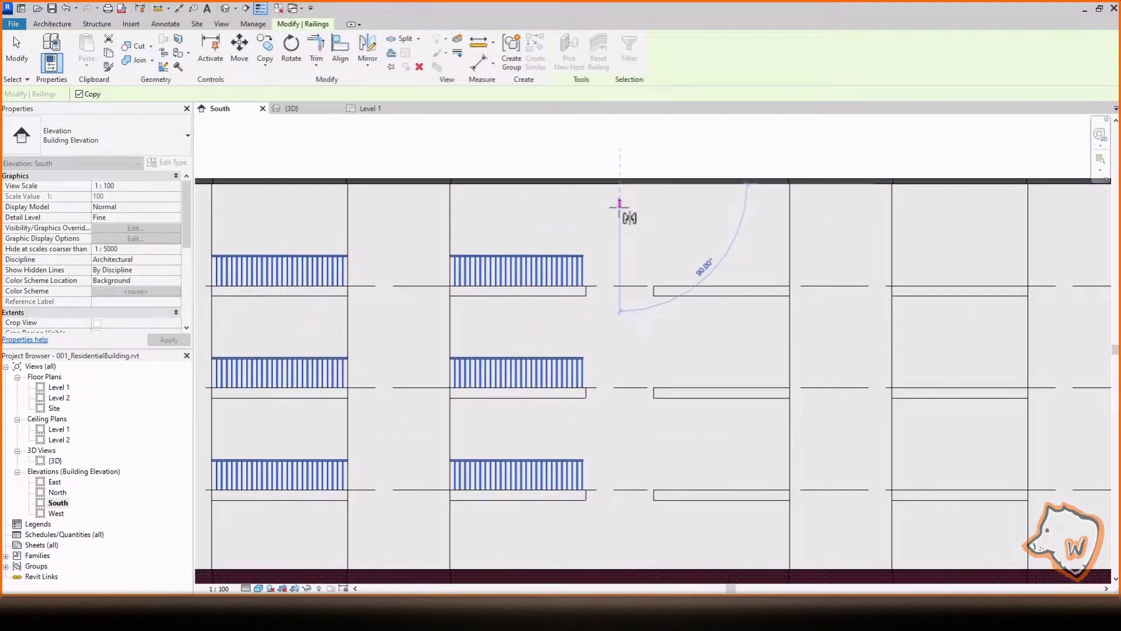
pyautogui.click(613, 328)
pyautogui.scroll(2, 773, 280)
pyautogui.scroll(-3, 806, 240)
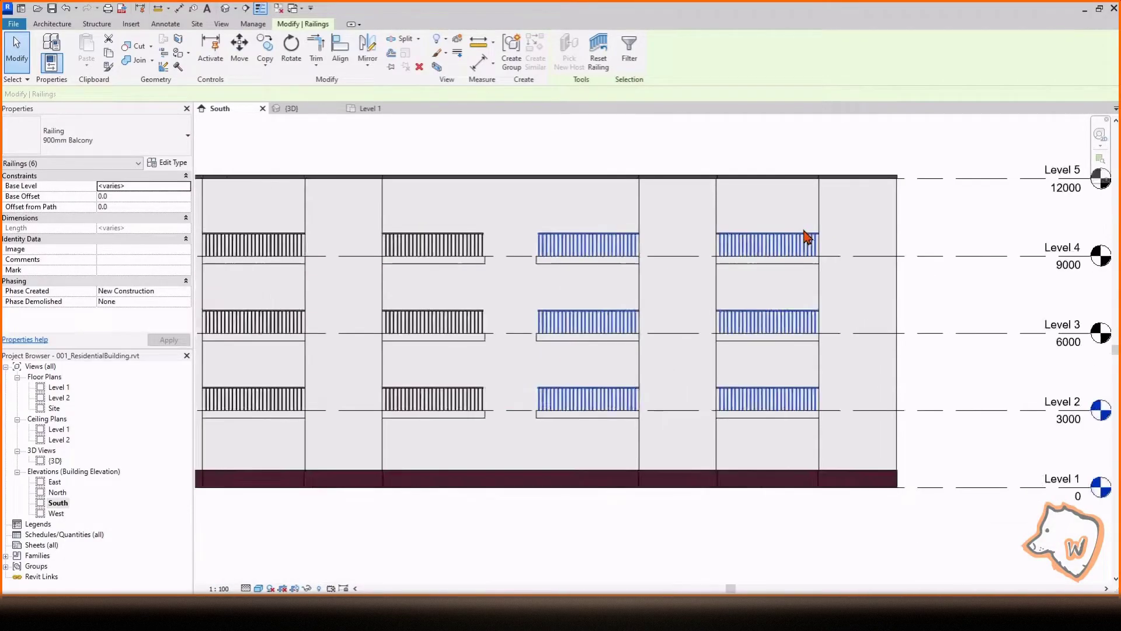
pyautogui.click(505, 141)
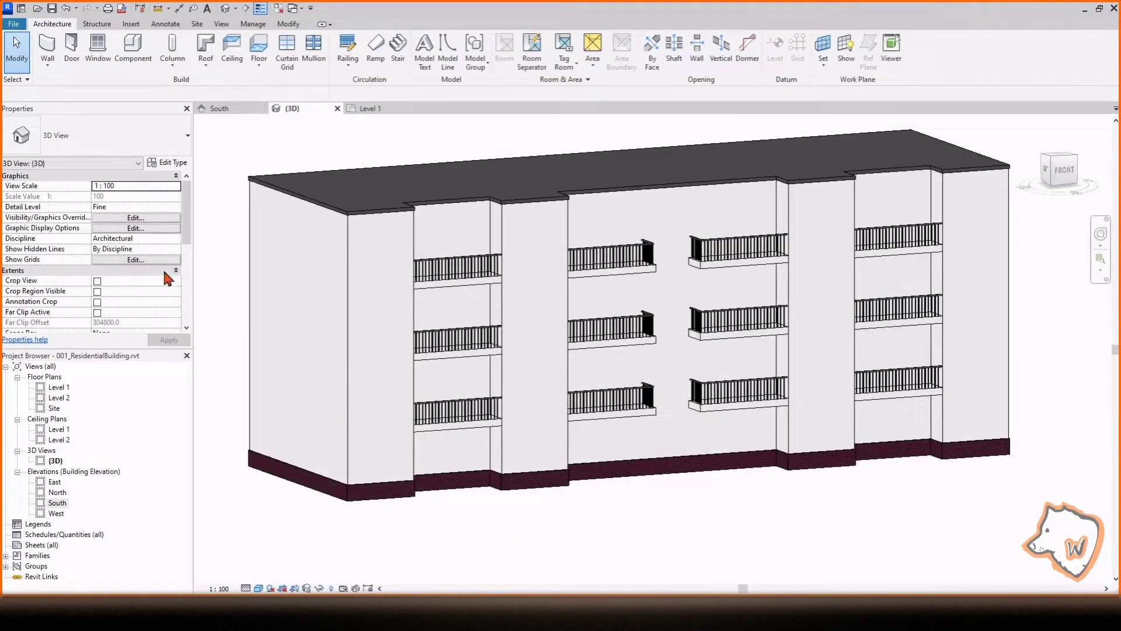
# Review the window families and sizes already loaded in the project for placement
pyautogui.click(98, 49)
pyautogui.click(93, 136)
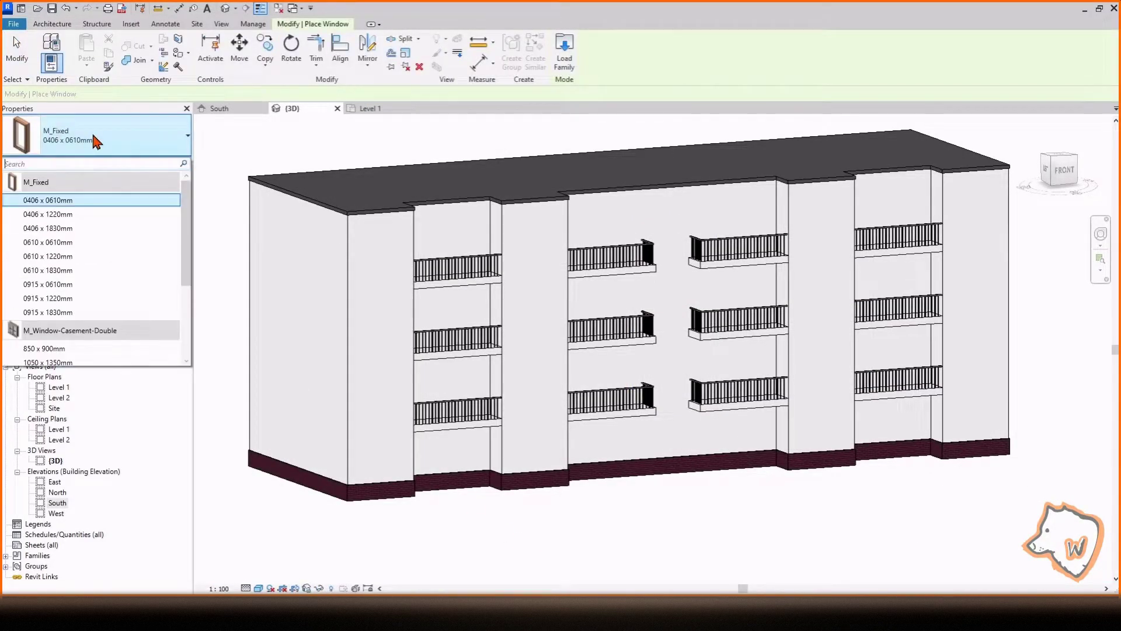
pyautogui.scroll(-3, 104, 260)
pyautogui.scroll(3, 104, 260)
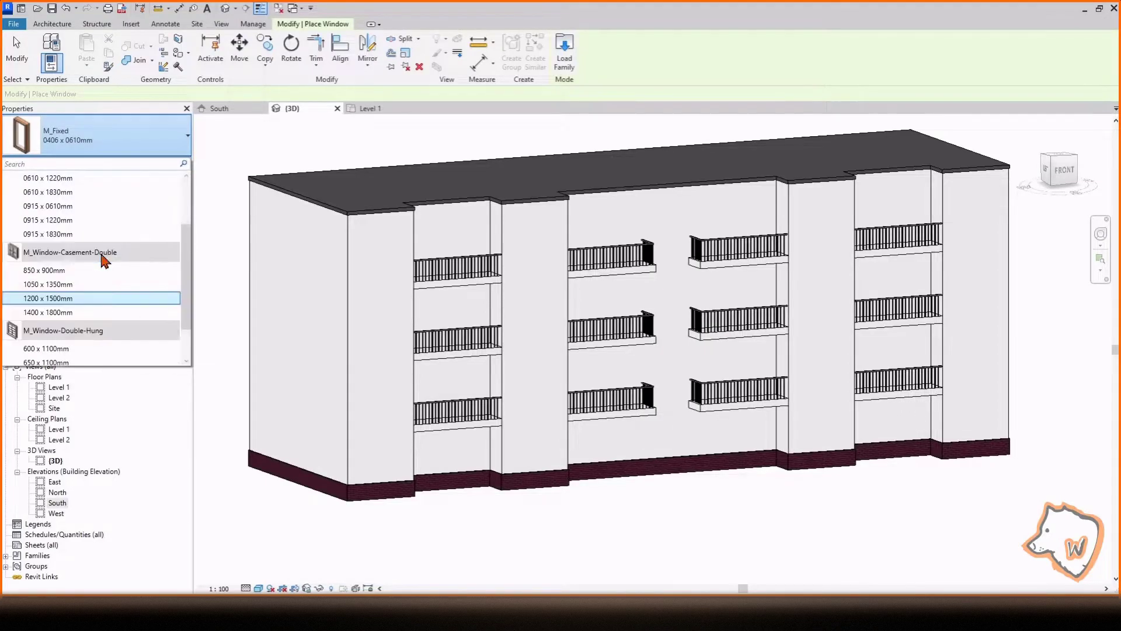
pyautogui.click(108, 147)
pyautogui.click(132, 25)
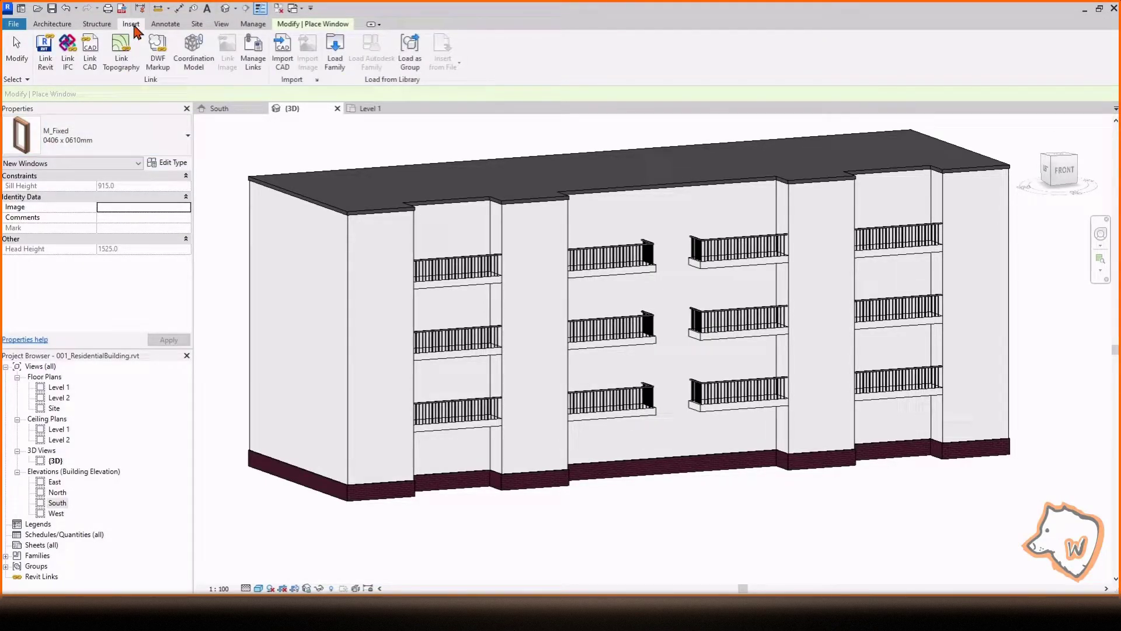
pyautogui.press('Escape')
# Browse the Windows category of the Autodesk family library without loading anything
pyautogui.click(370, 48)
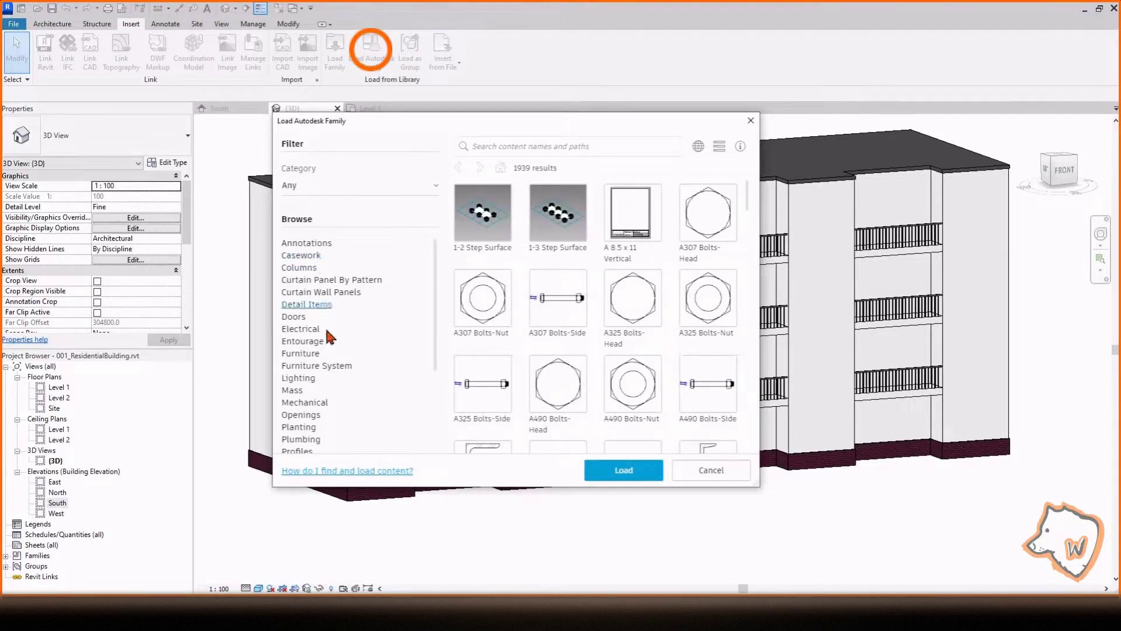
pyautogui.scroll(-5, 325, 333)
pyautogui.click(344, 451)
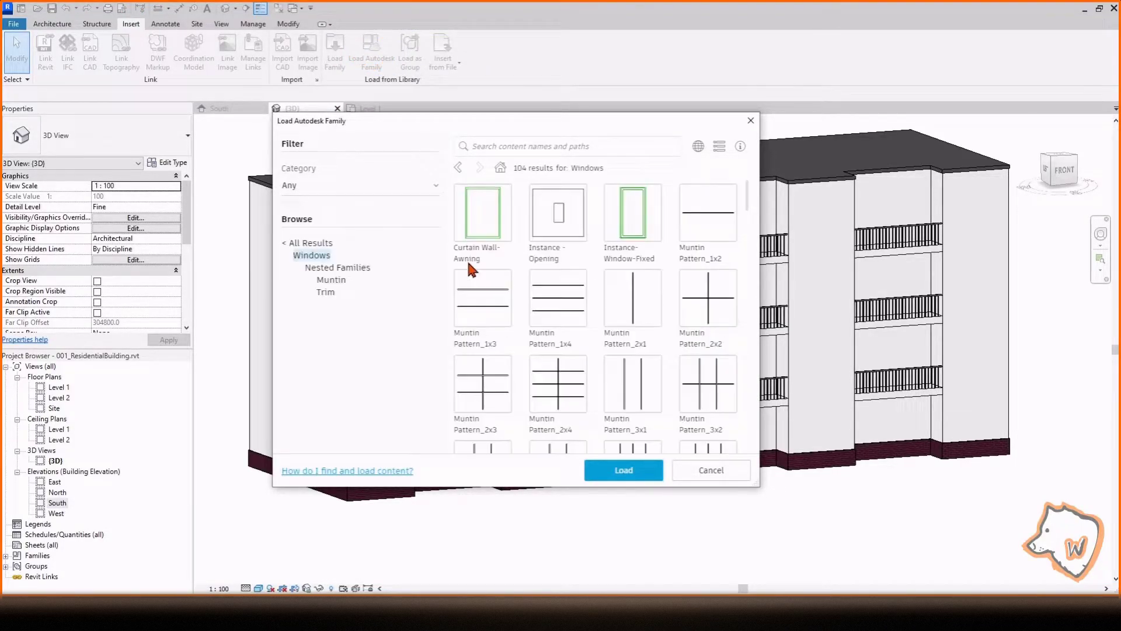
pyautogui.scroll(-10, 670, 337)
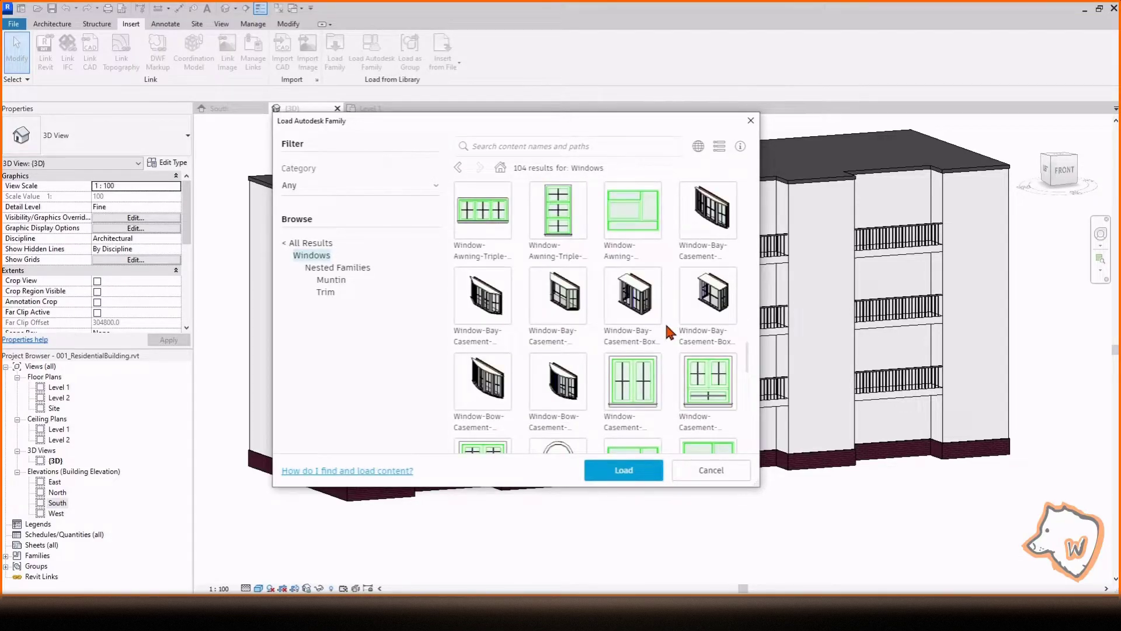
pyautogui.scroll(-6, 668, 328)
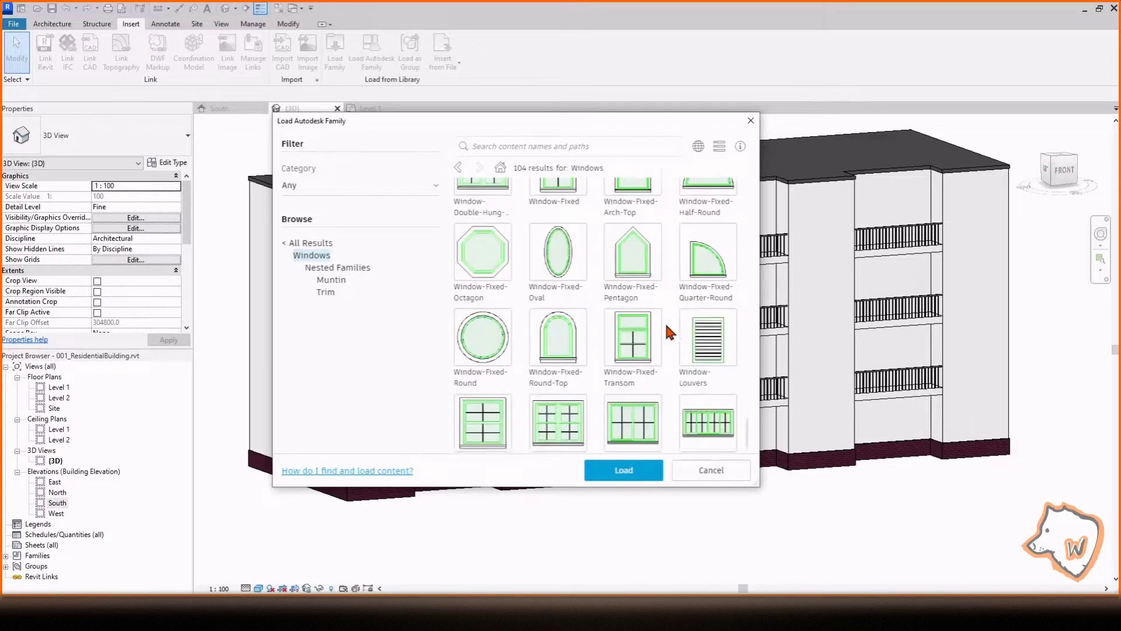
pyautogui.click(716, 474)
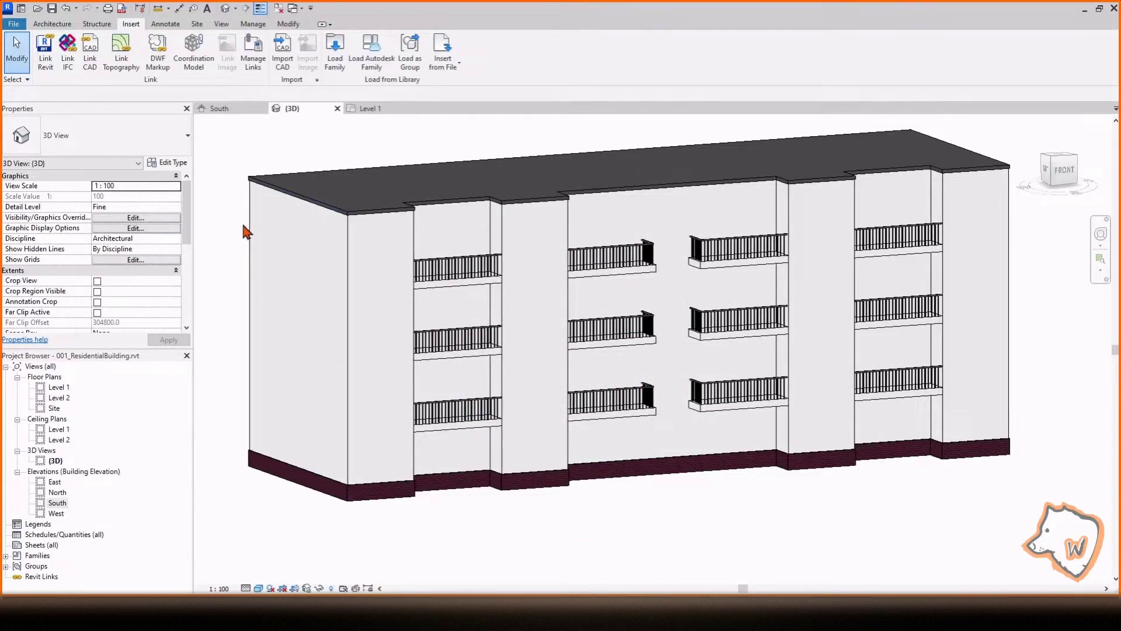
# Start a new wall with the Storefront curtain wall type and duplicate that type under the name Windows
pyautogui.click(52, 23)
pyautogui.click(49, 45)
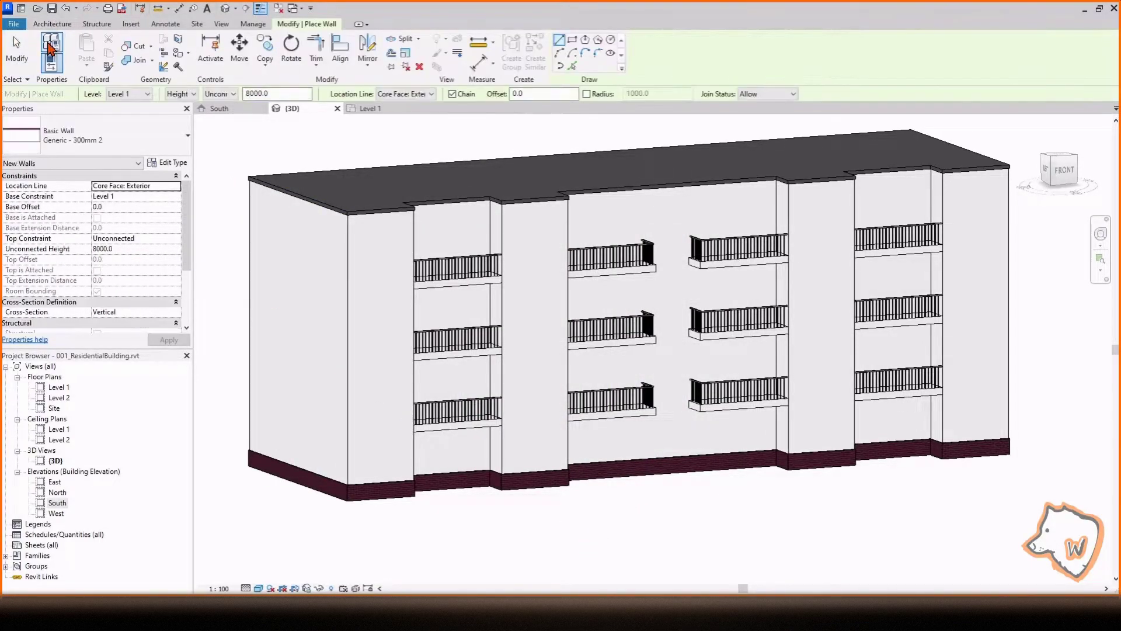
pyautogui.click(164, 133)
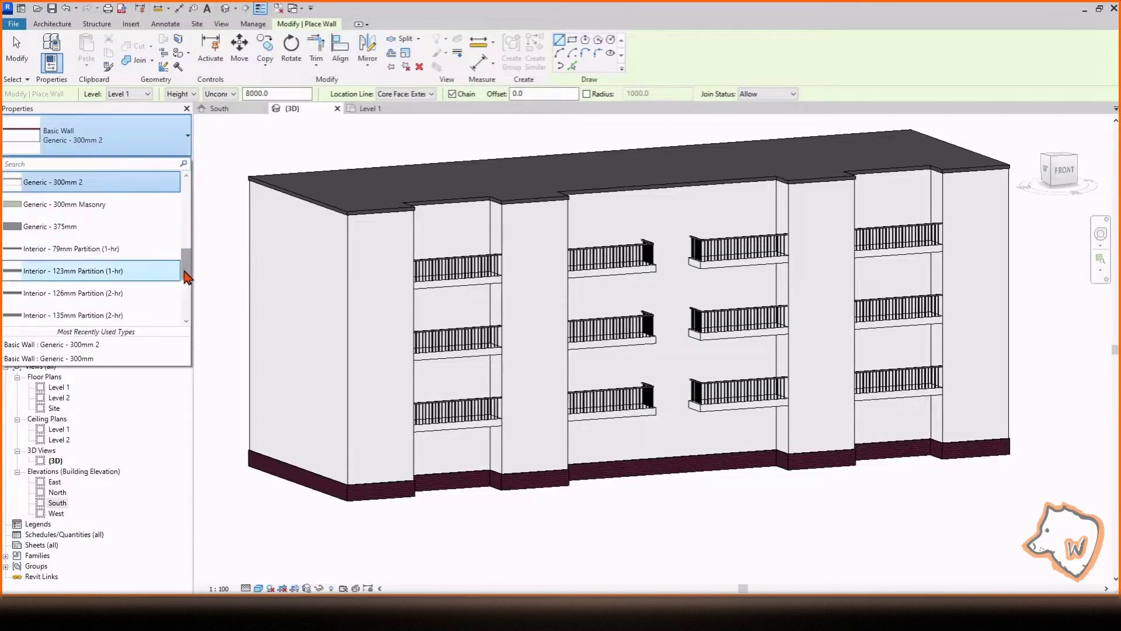
pyautogui.scroll(-5, 59, 263)
pyautogui.click(58, 263)
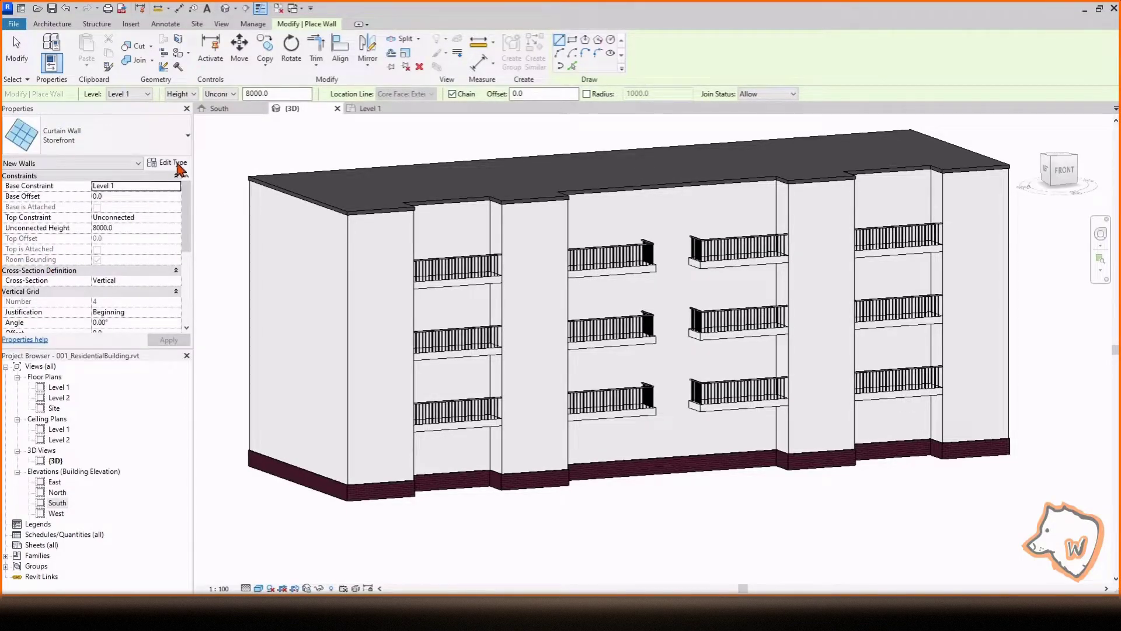
pyautogui.click(168, 163)
pyautogui.click(708, 167)
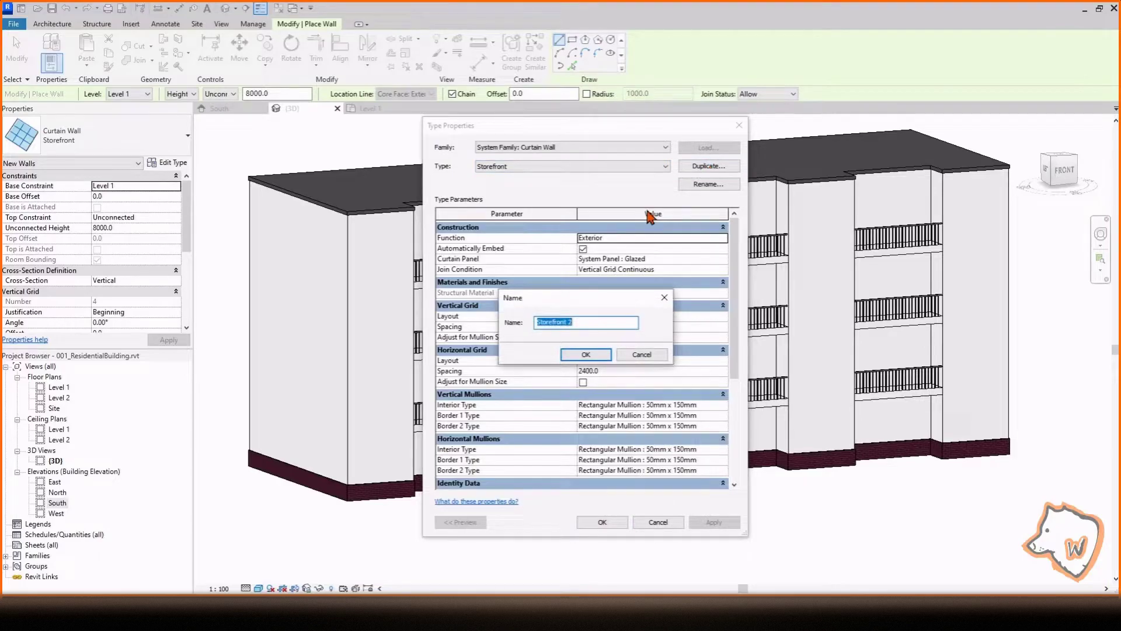
pyautogui.click(586, 354)
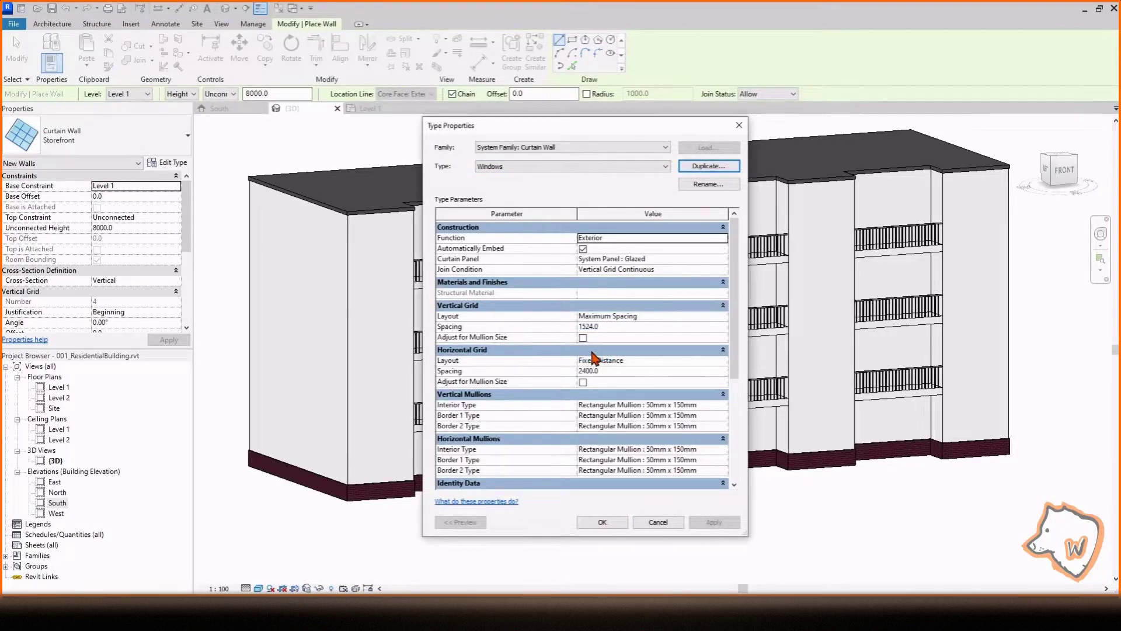
pyautogui.click(602, 522)
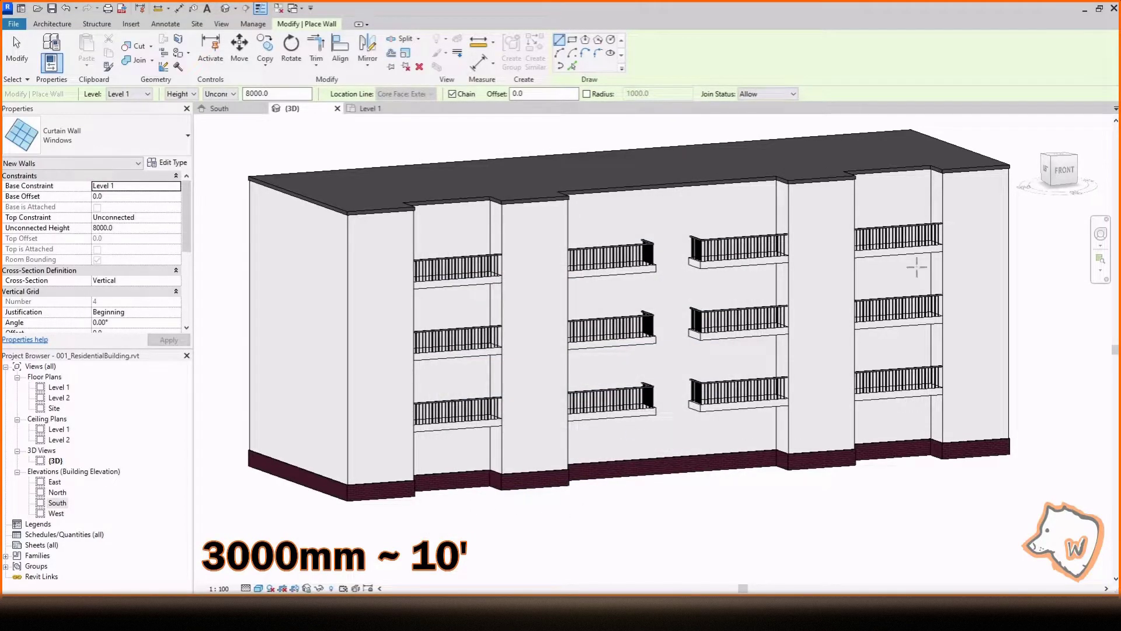
# Draw a 3000 mm long curtain wall of the Windows type in front of the building's first balcony bay, working in top view
pyautogui.click(1059, 156)
pyautogui.scroll(3, 506, 439)
pyautogui.click(474, 420)
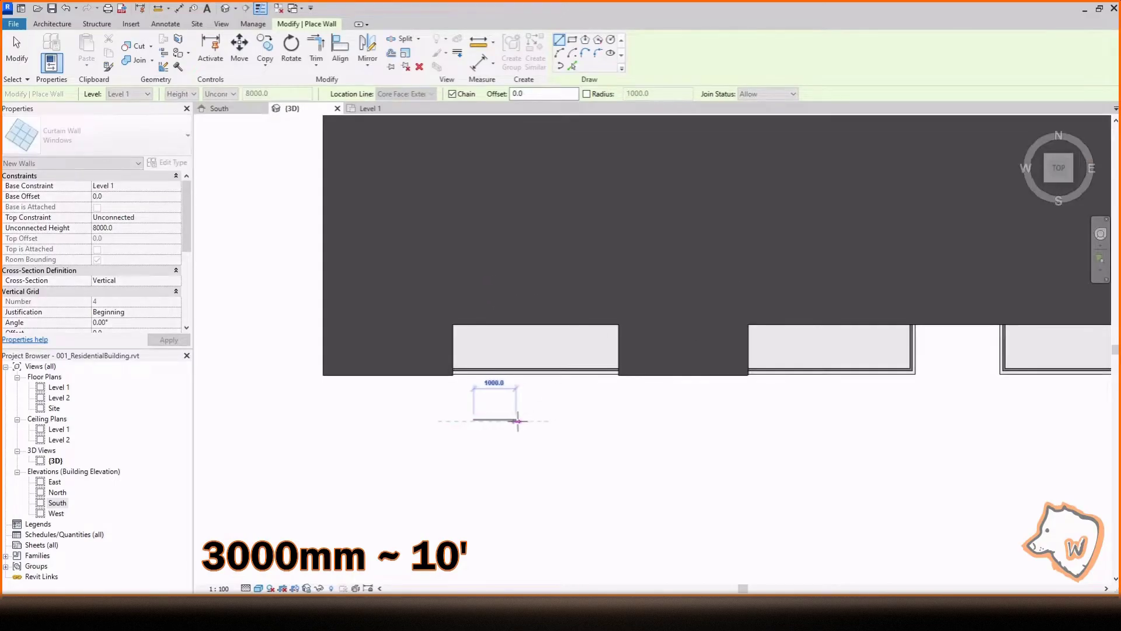
pyautogui.click(600, 421)
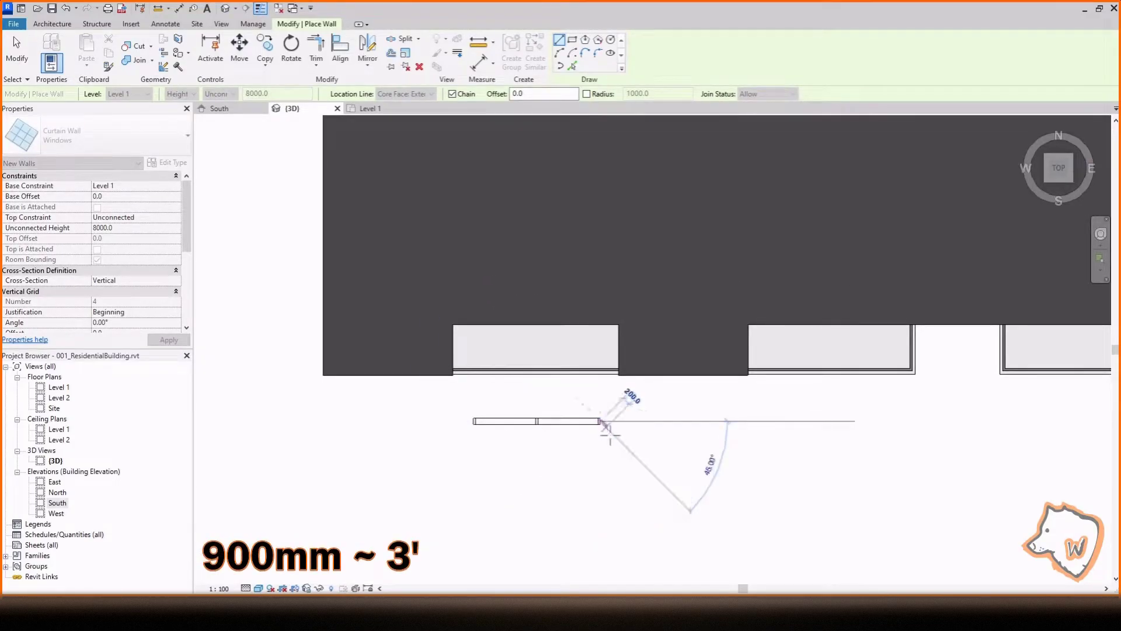
pyautogui.press('Escape')
pyautogui.press('Escape')
# Set the new curtain wall's base offset to 900 and its unconnected height to 1500
pyautogui.keyDown('shift'); pyautogui.moveTo(689, 441); pyautogui.dragTo(500, 247, button='middle'); pyautogui.keyUp('shift')
pyautogui.scroll(-2, 500, 248)
pyautogui.keyDown('shift'); pyautogui.moveTo(596, 467); pyautogui.dragTo(594, 434, button='middle'); pyautogui.keyUp('shift')
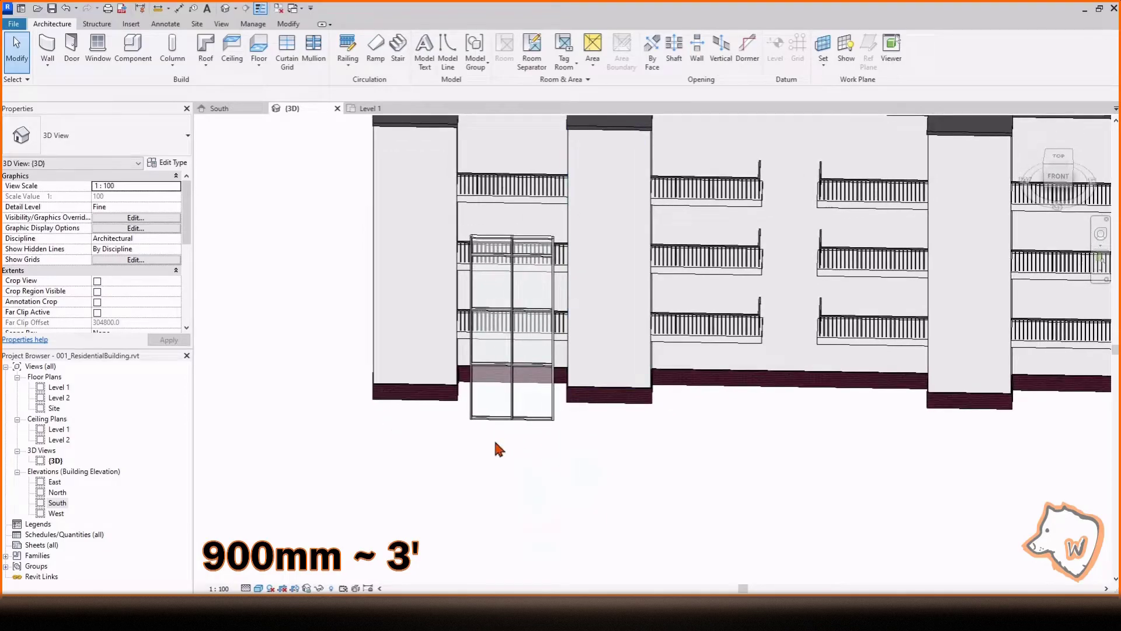
pyautogui.scroll(2, 496, 432)
pyautogui.click(553, 421)
pyautogui.scroll(-1, 562, 507)
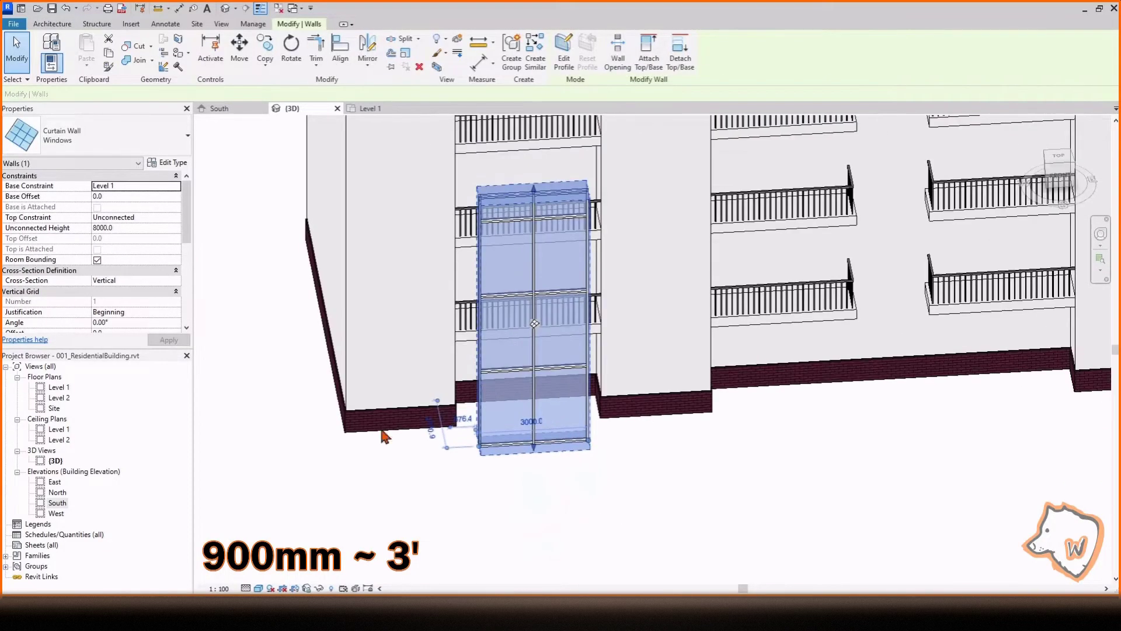
pyautogui.click(152, 197)
pyautogui.write('900')
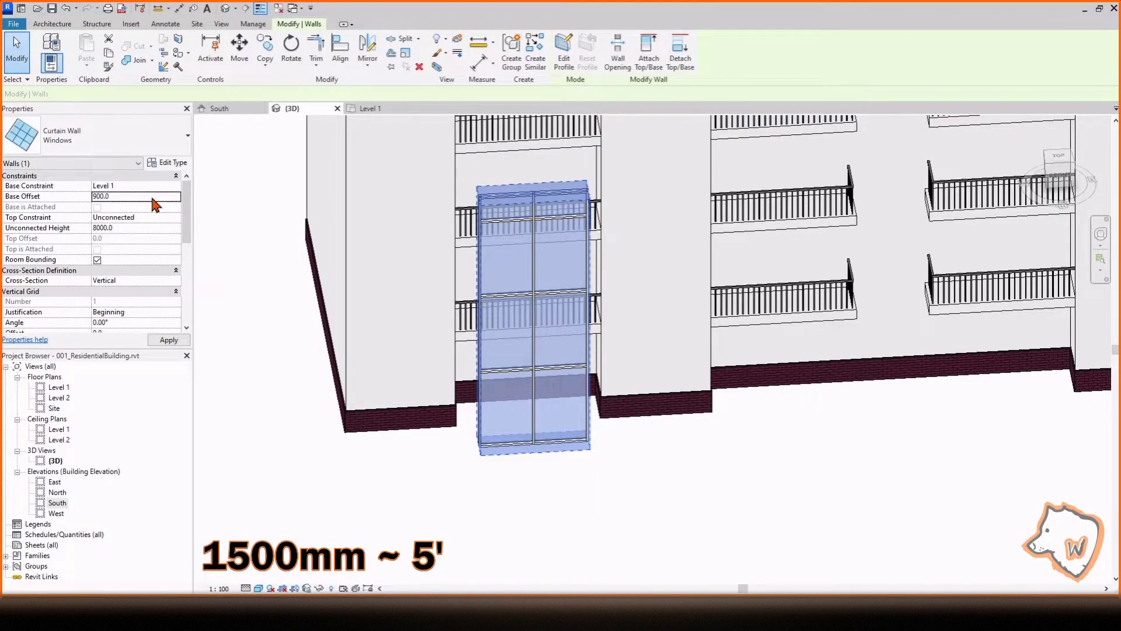
pyautogui.press('Return')
pyautogui.click(135, 228)
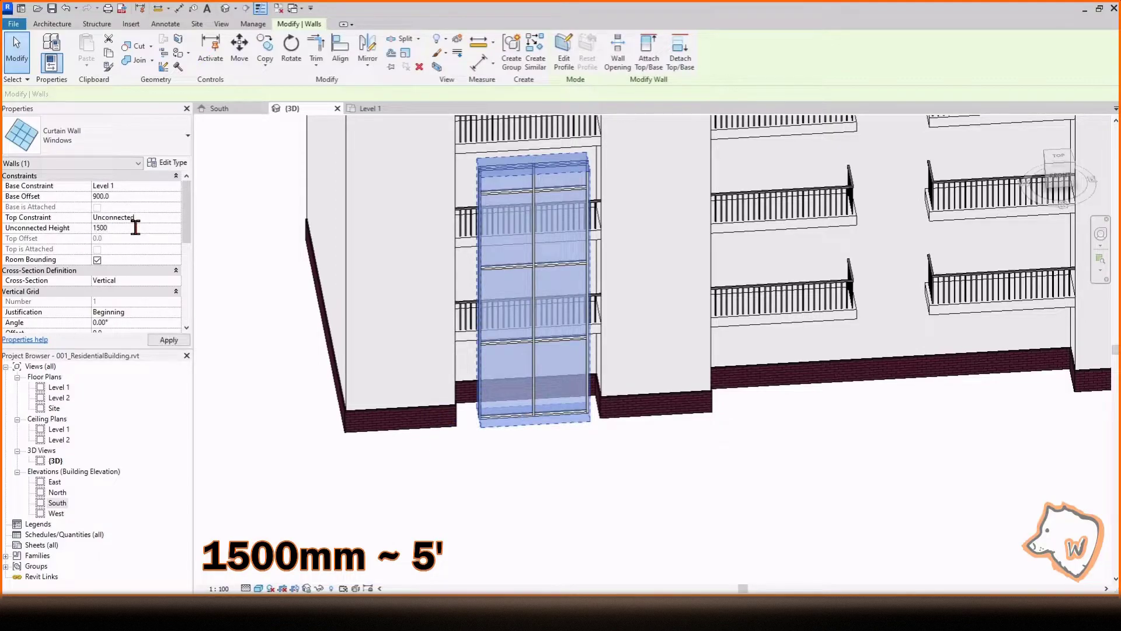
# Change the Windows type's vertical grid layout to Fixed Number and give this curtain wall 2 vertical grid lines
pyautogui.scroll(5, 547, 447)
pyautogui.click(170, 164)
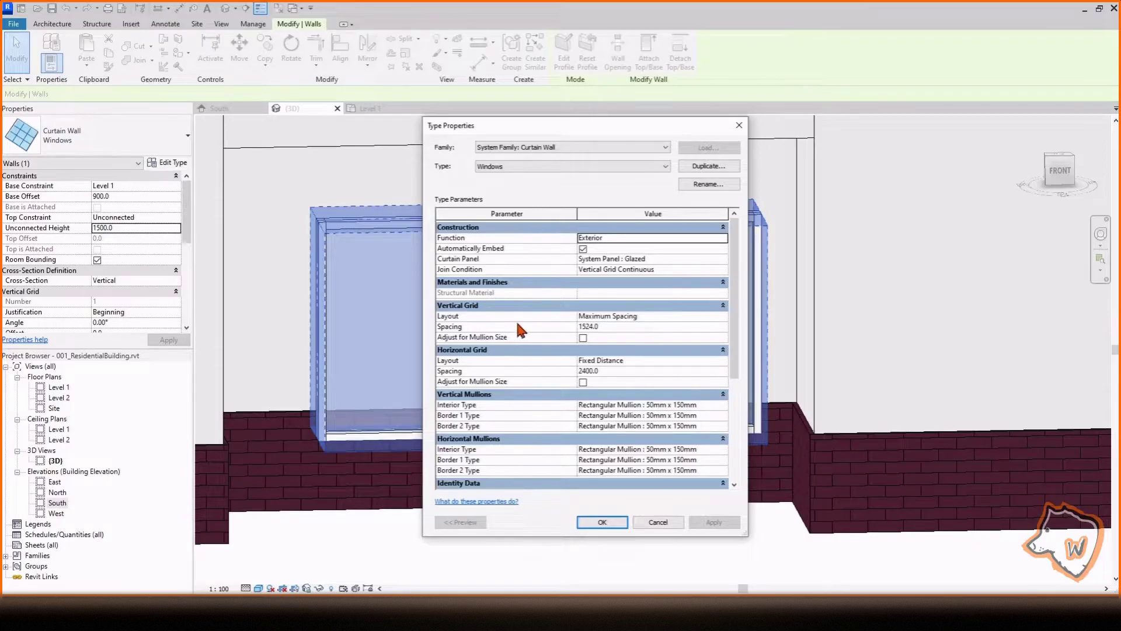
pyautogui.click(719, 316)
pyautogui.click(723, 316)
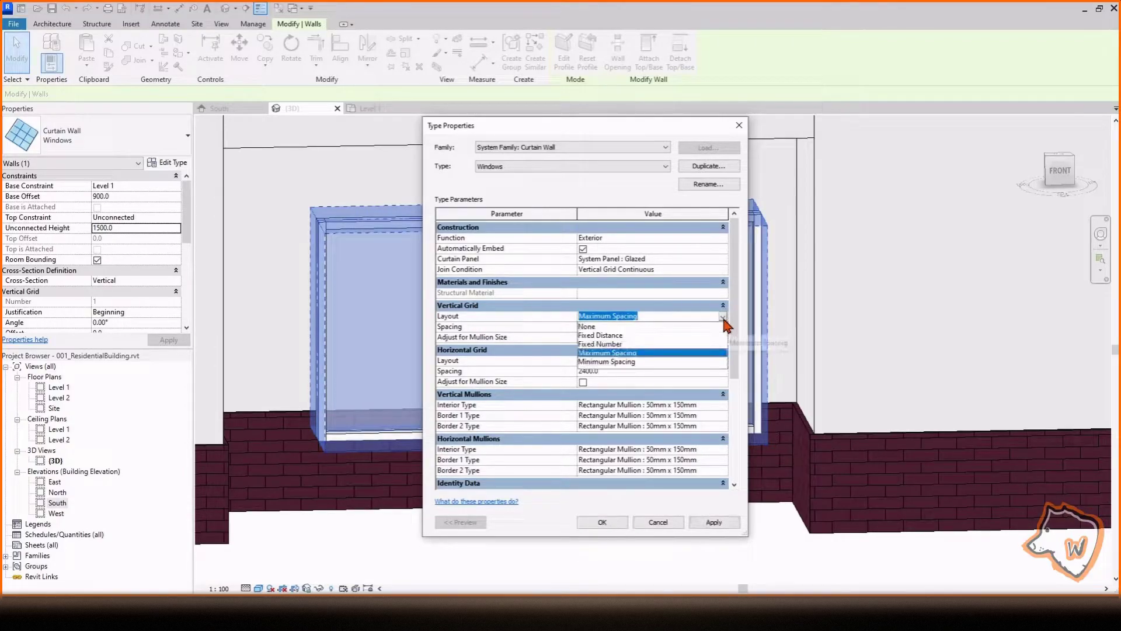
pyautogui.click(606, 344)
pyautogui.click(603, 522)
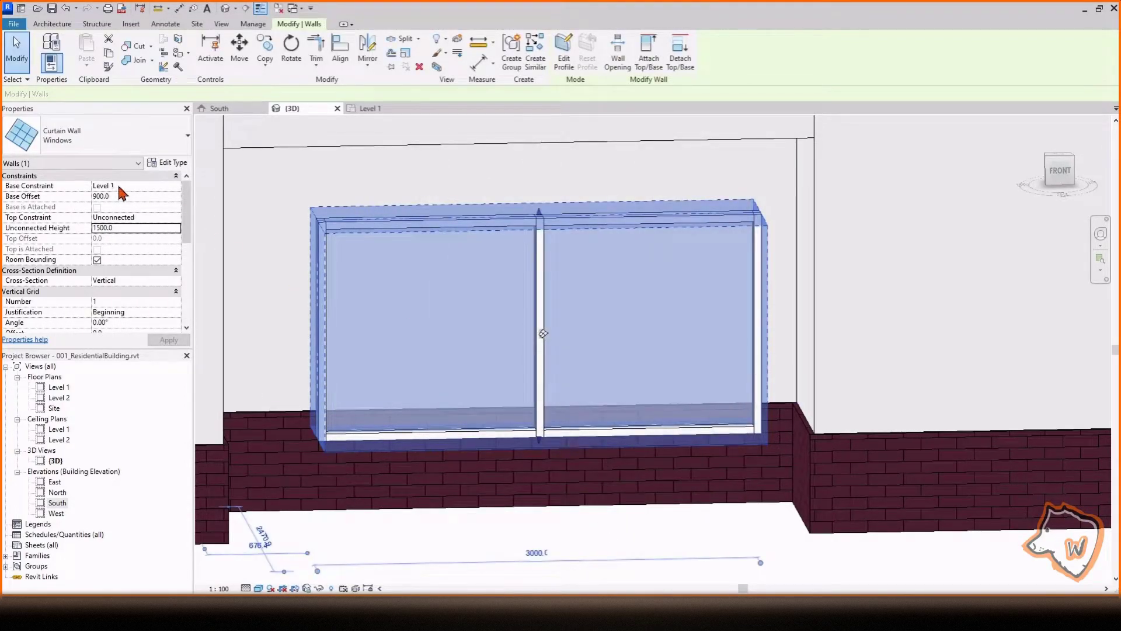
pyautogui.click(168, 301)
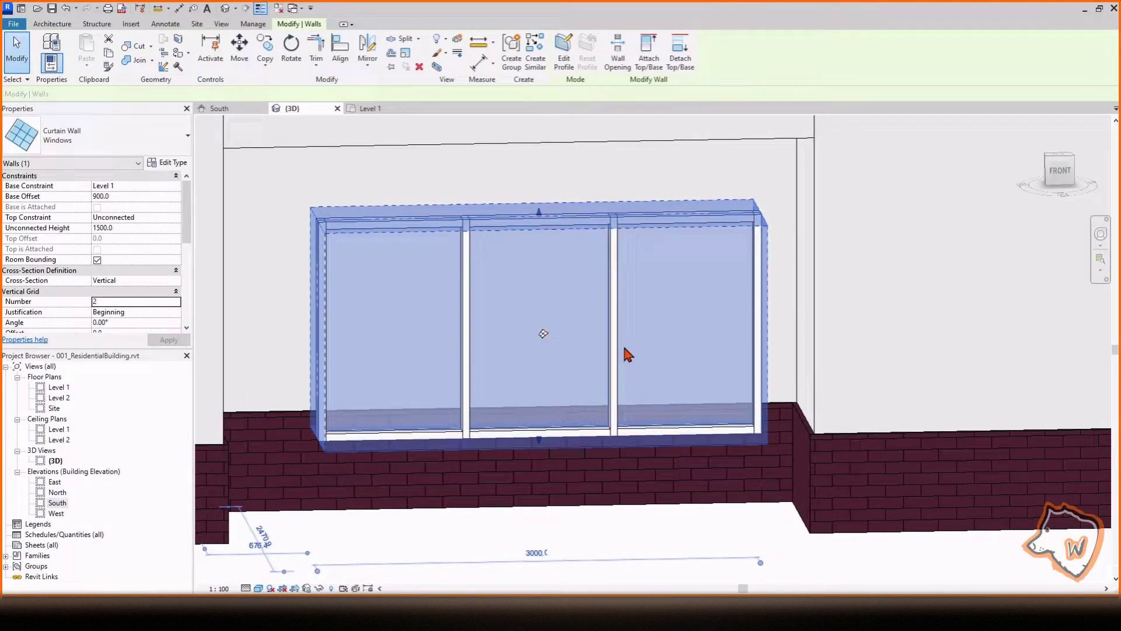
# Check the Windows type's mullion settings, and search the project for "mullion" to list the Curtain Wall Mullions families
pyautogui.click(168, 162)
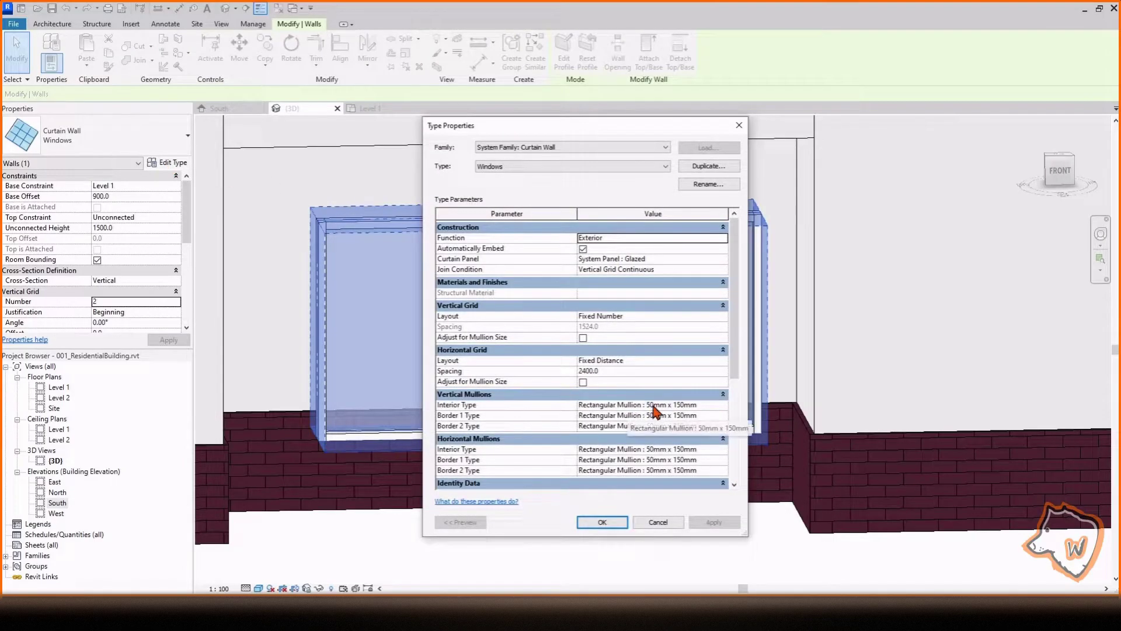
pyautogui.click(658, 522)
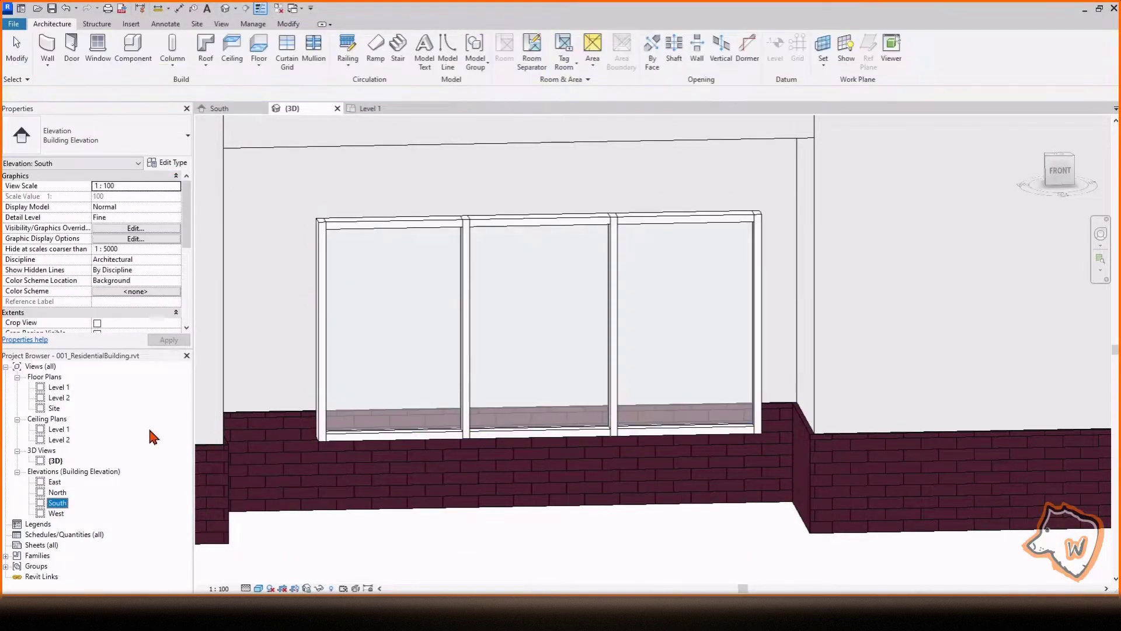
pyautogui.rightClick(156, 438)
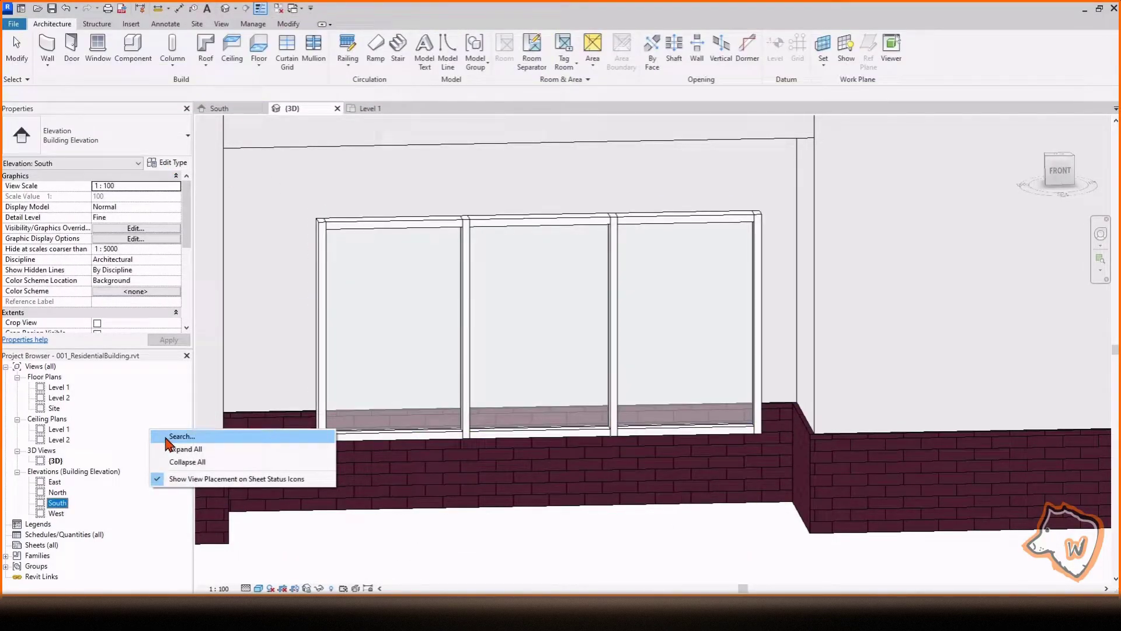
pyautogui.click(176, 437)
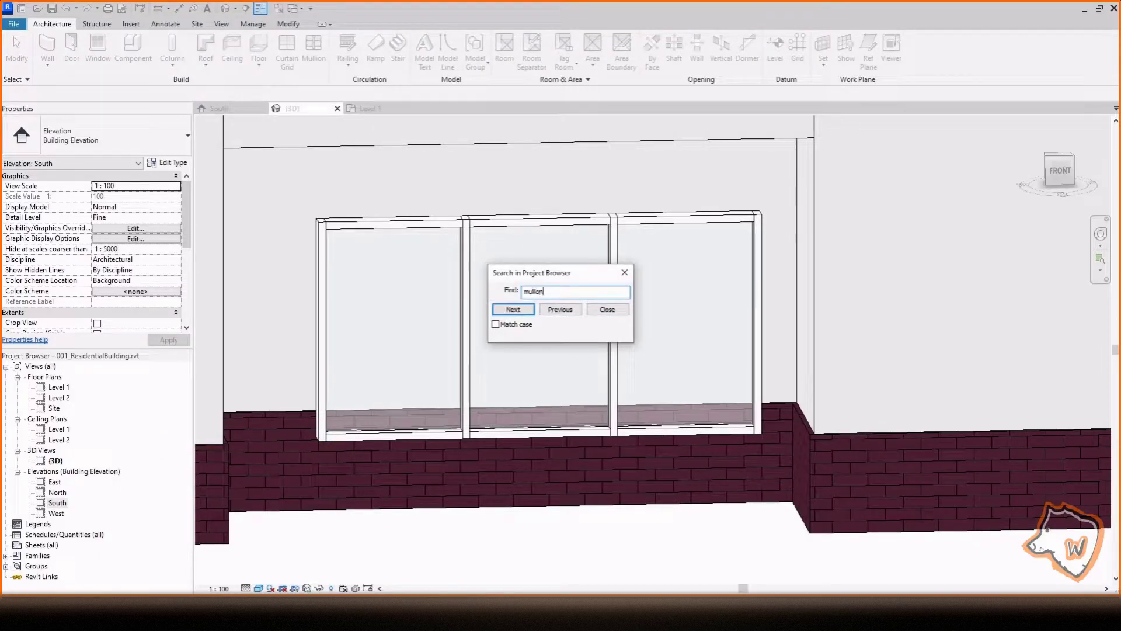
pyautogui.click(513, 310)
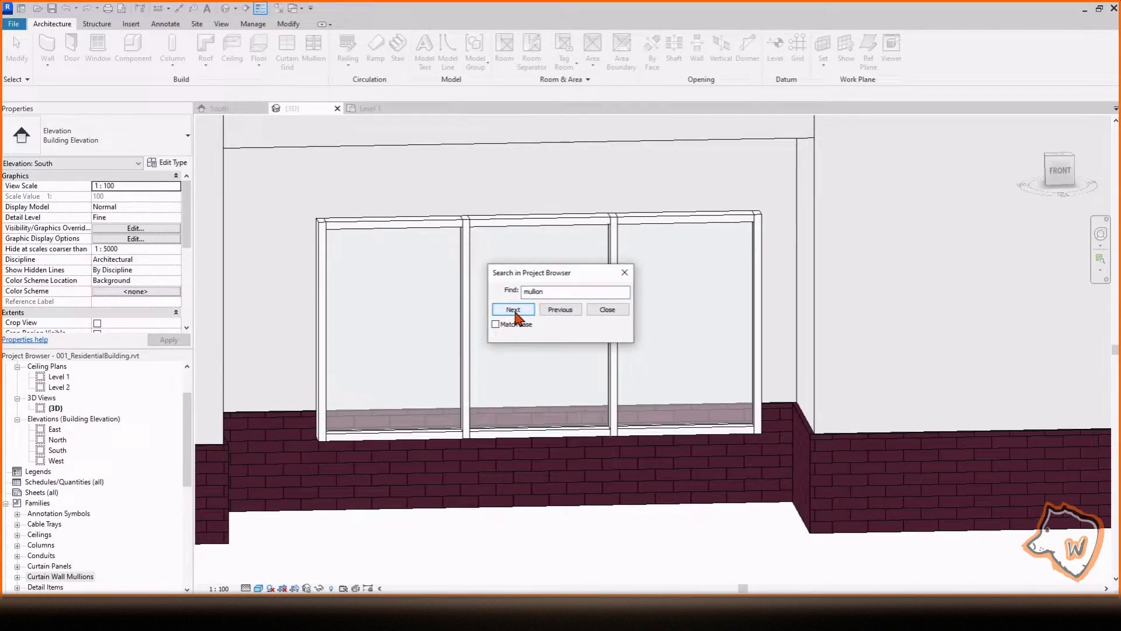
pyautogui.click(602, 310)
pyautogui.click(17, 472)
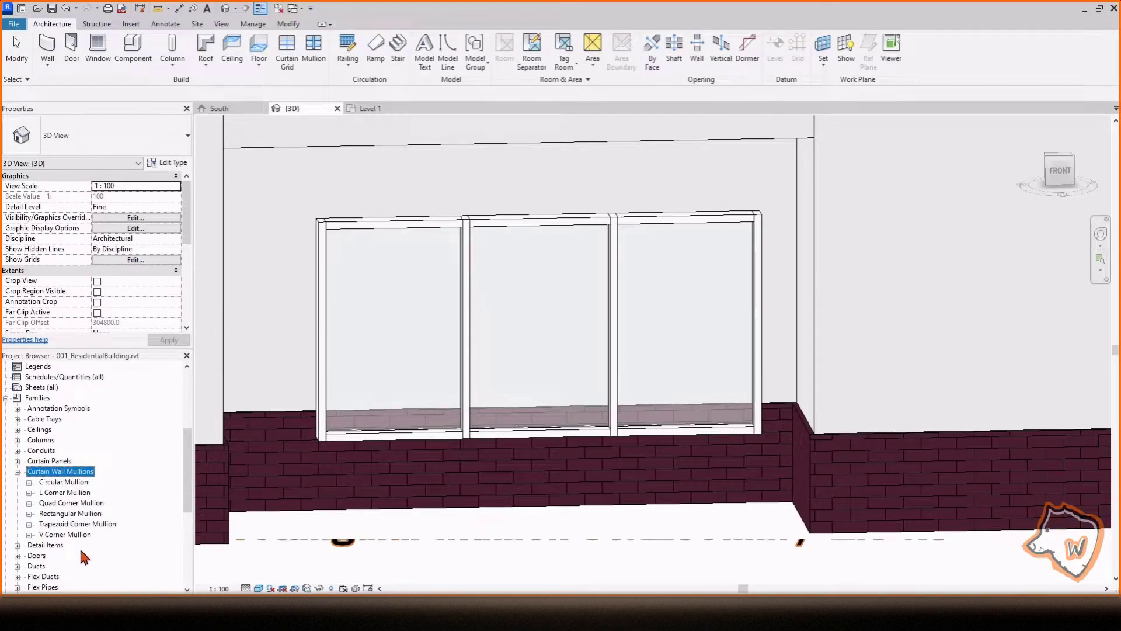
# Duplicate the 50mm x 150mm Rectangular Mullion type and name the copy 100mm x 50mm
pyautogui.doubleClick(70, 513)
pyautogui.scroll(-1, 73, 514)
pyautogui.click(79, 504)
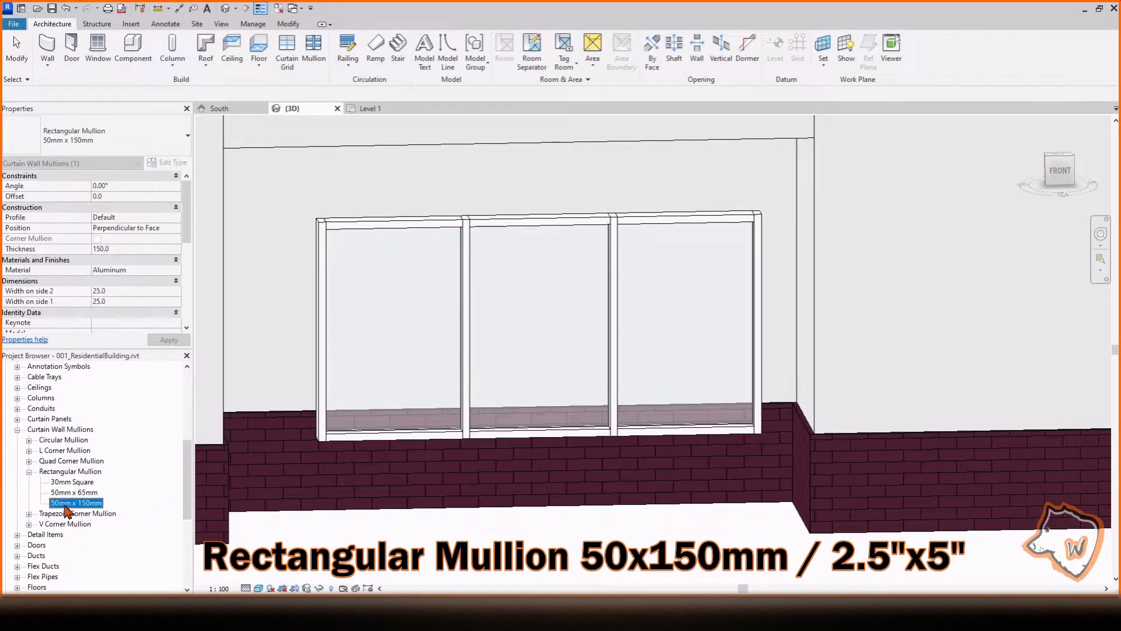
pyautogui.rightClick(66, 509)
pyautogui.click(158, 342)
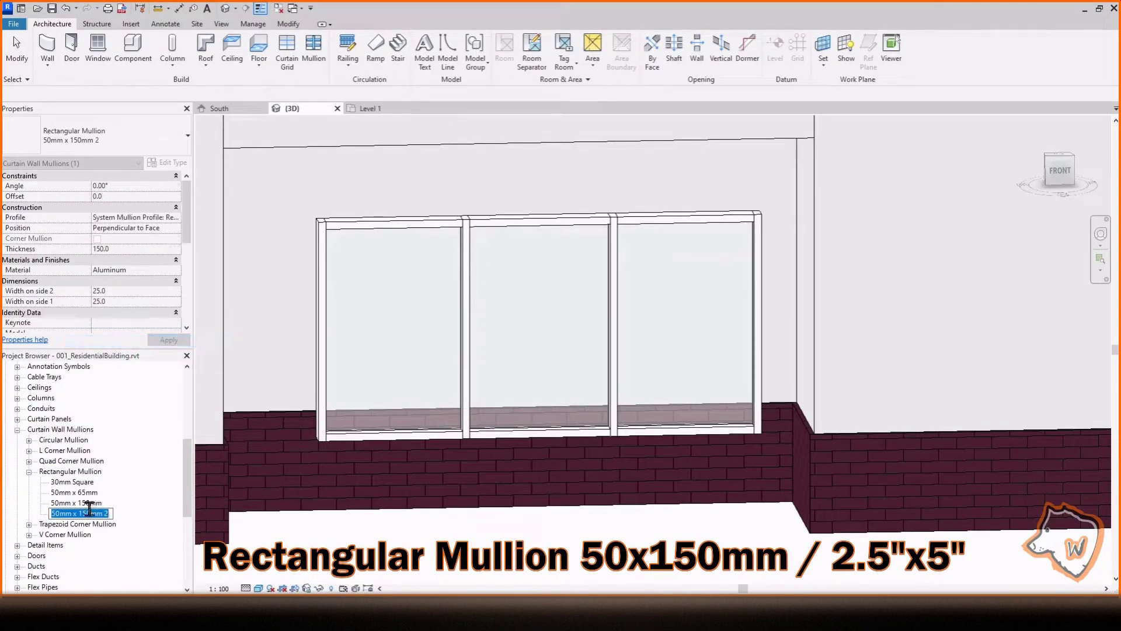
pyautogui.scroll(-2, 88, 510)
pyautogui.click(112, 471)
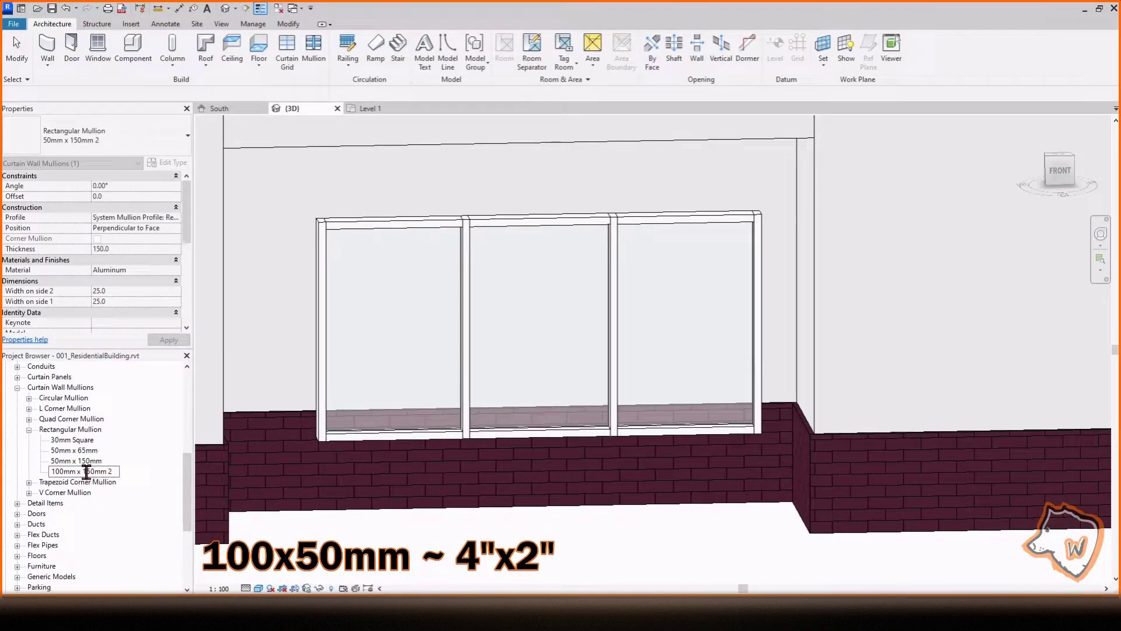
pyautogui.click(111, 471)
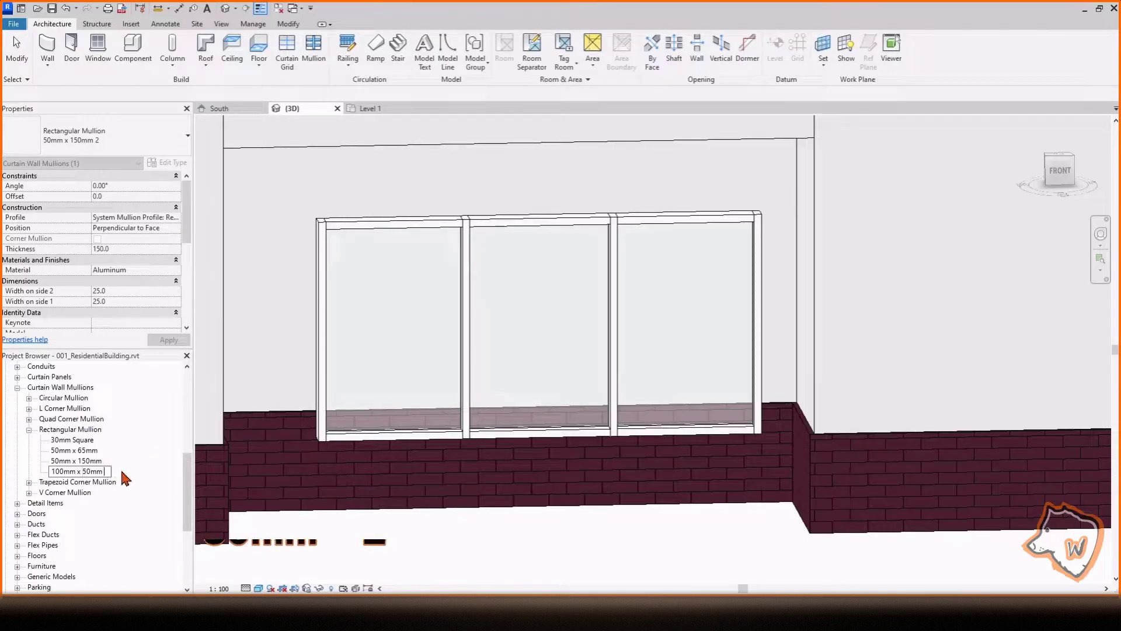
pyautogui.press('BackSpace')
pyautogui.press('BackSpace')
pyautogui.press('Return')
# Set the 100mm x 50mm mullion type's widths on both sides to 50 and its thickness to 50
pyautogui.doubleClick(87, 472)
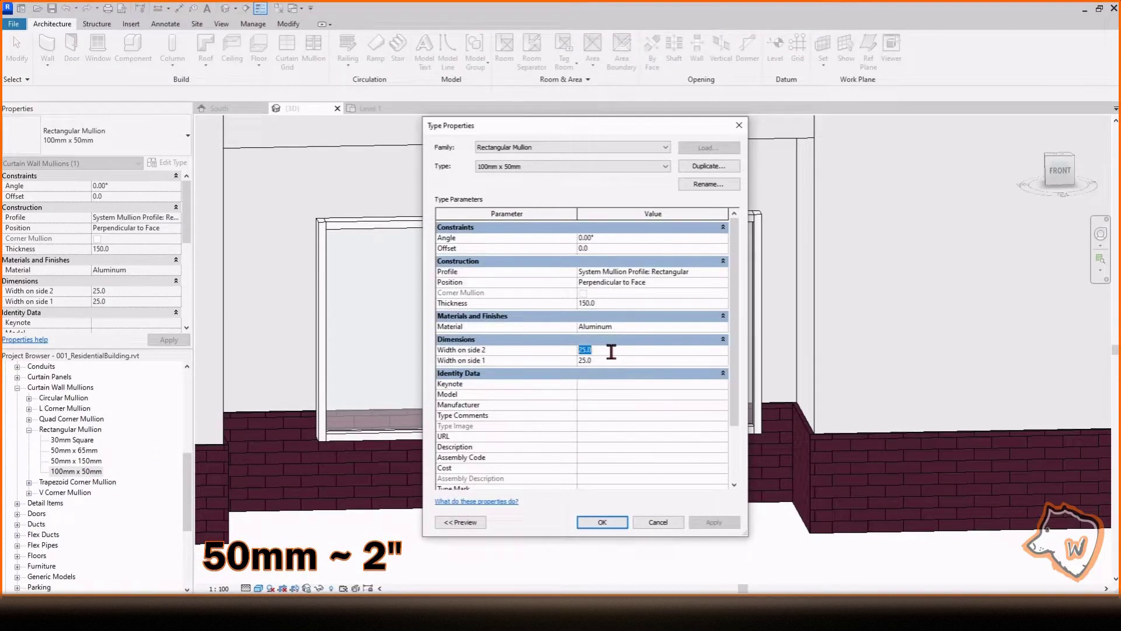
pyautogui.write('50.0')
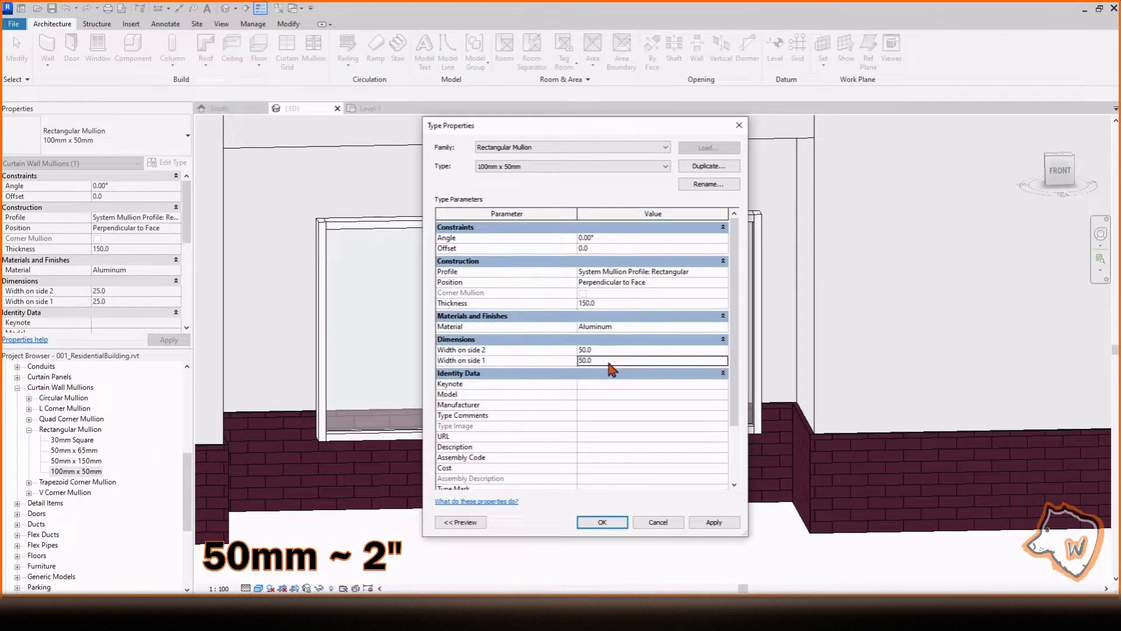
pyautogui.click(609, 304)
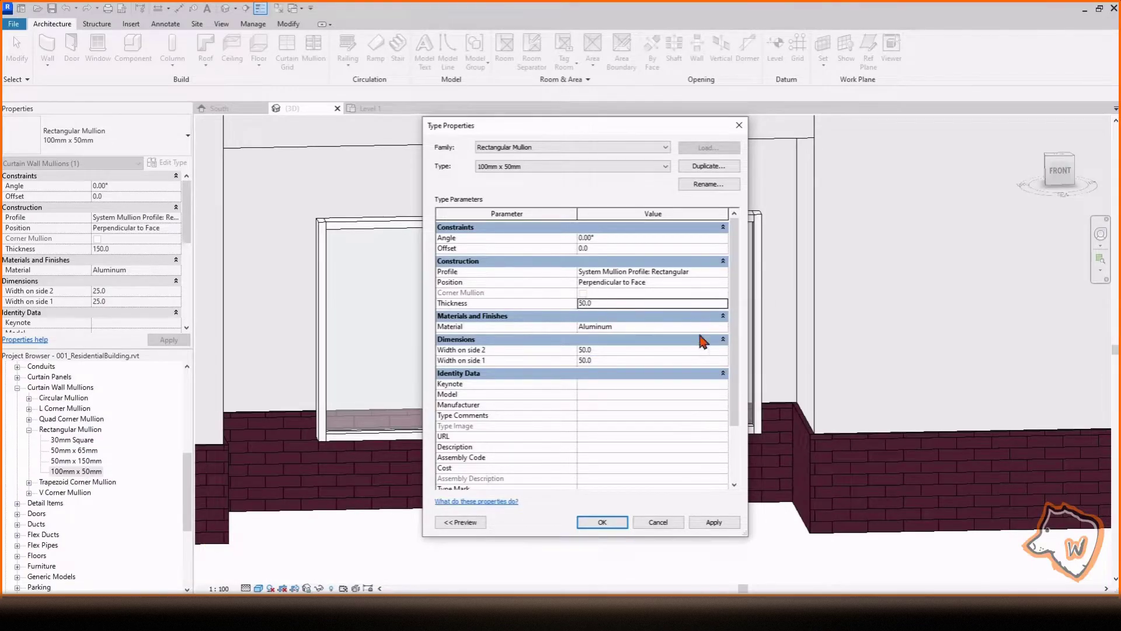
# Replace the appearance of the mullion's Aluminum material with the Anodized - Black metal asset and apply the type changes
pyautogui.click(672, 327)
pyautogui.click(647, 326)
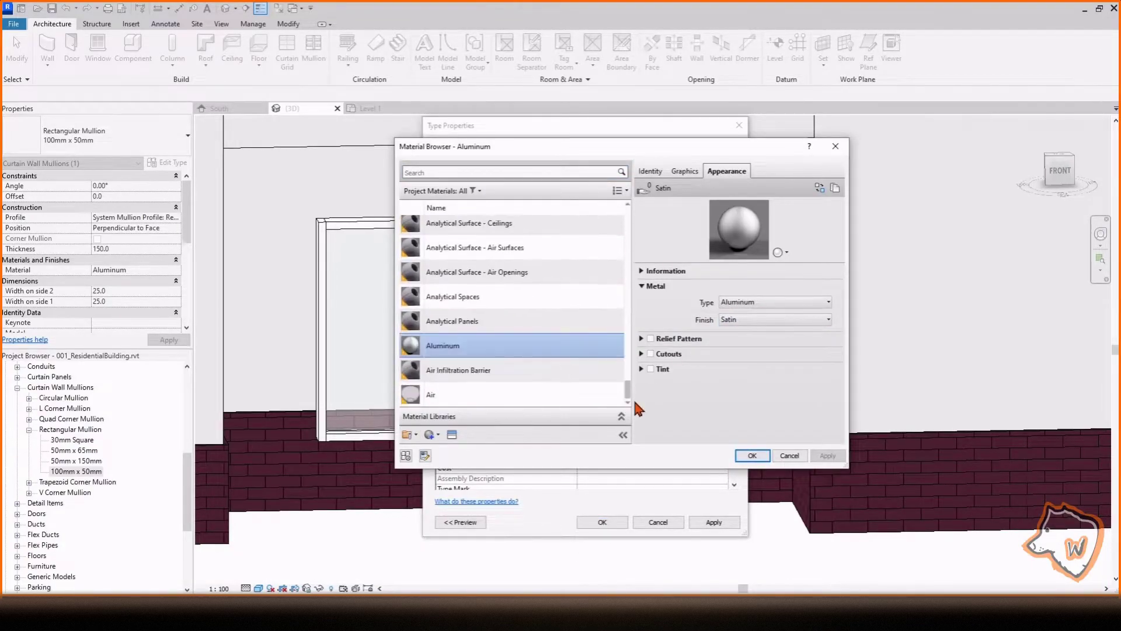
pyautogui.click(452, 436)
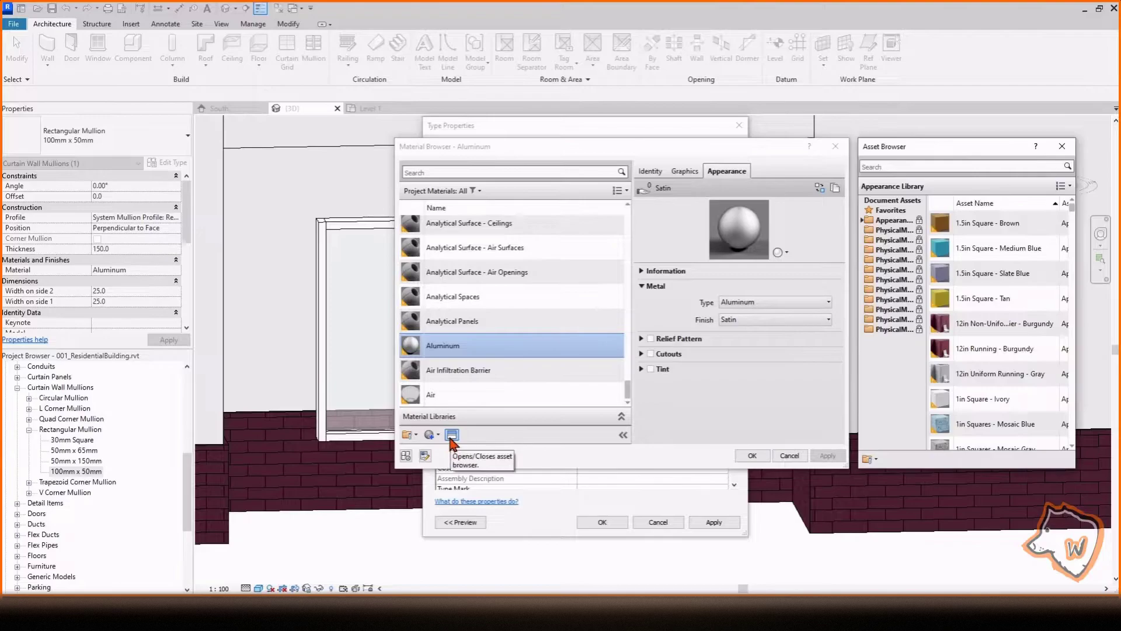
pyautogui.click(927, 168)
pyautogui.write('metal')
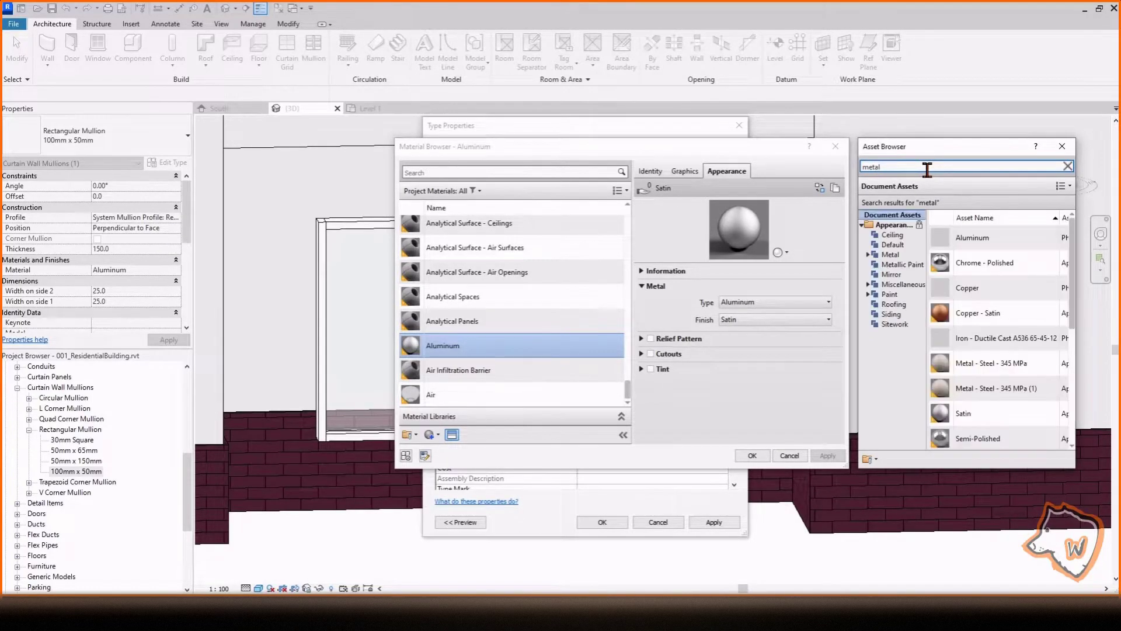
pyautogui.click(891, 255)
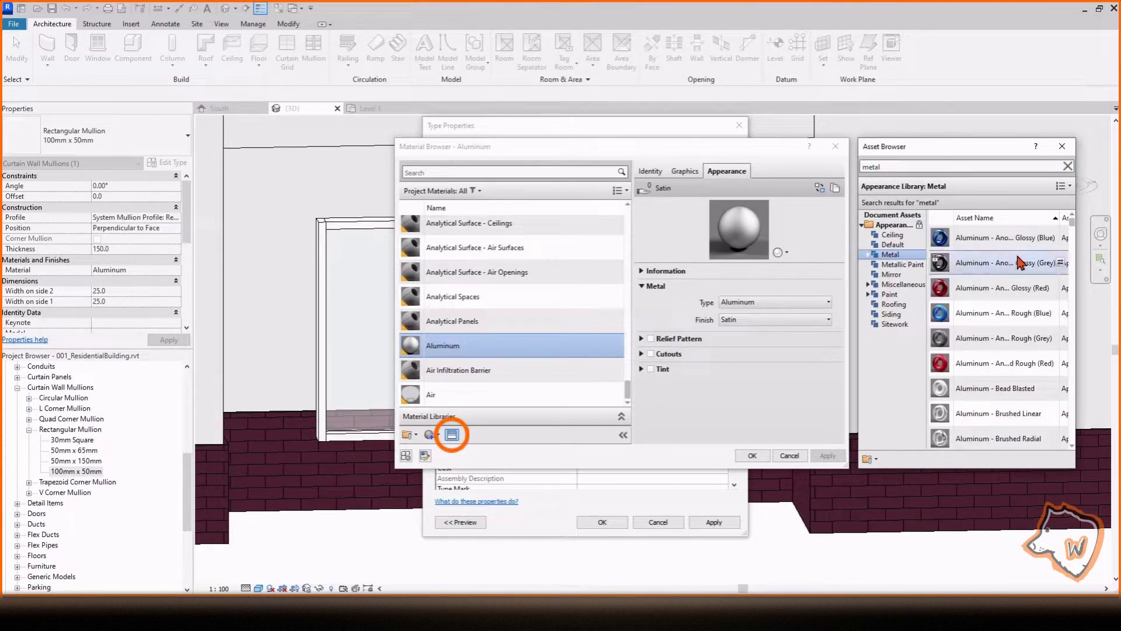
pyautogui.scroll(-2, 1017, 315)
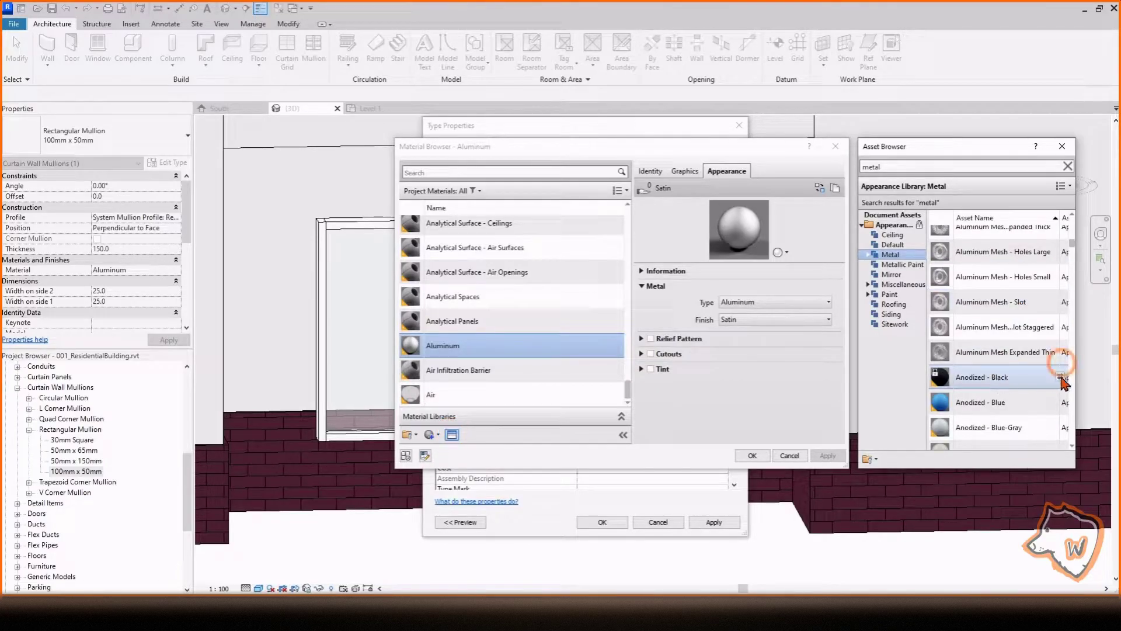
pyautogui.click(1061, 378)
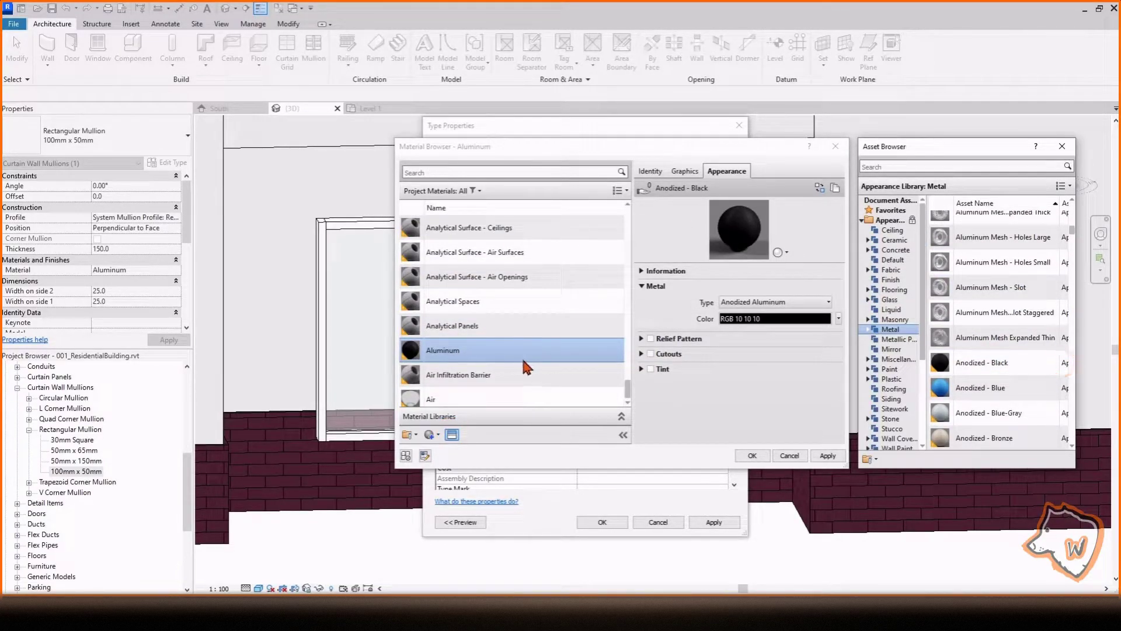
pyautogui.click(752, 456)
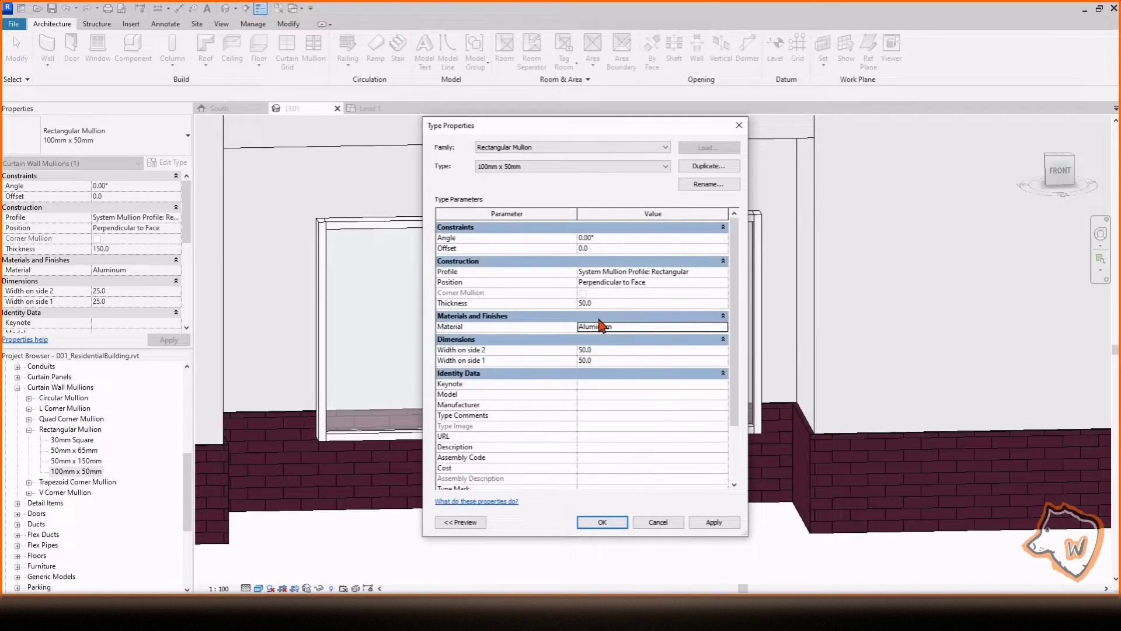
pyautogui.click(714, 522)
pyautogui.click(602, 521)
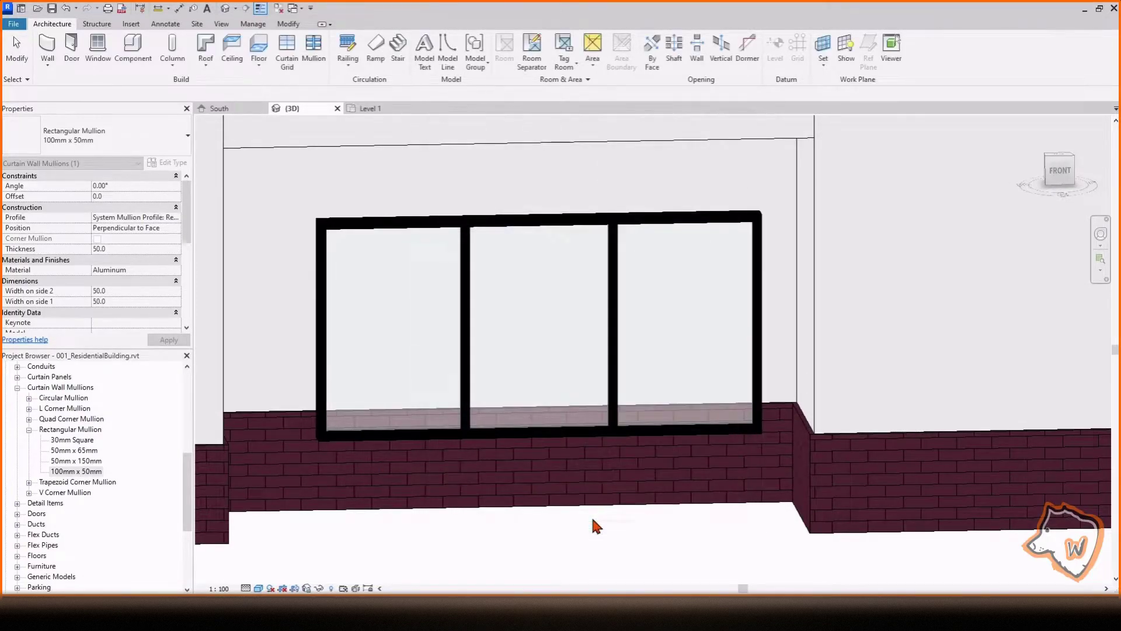
# Assign the Aluminum material to the Rectangular - 50x50mm top rail used by the 900mm Balcony railing
pyautogui.scroll(-2, 565, 543)
pyautogui.scroll(-3, 566, 544)
pyautogui.click(596, 261)
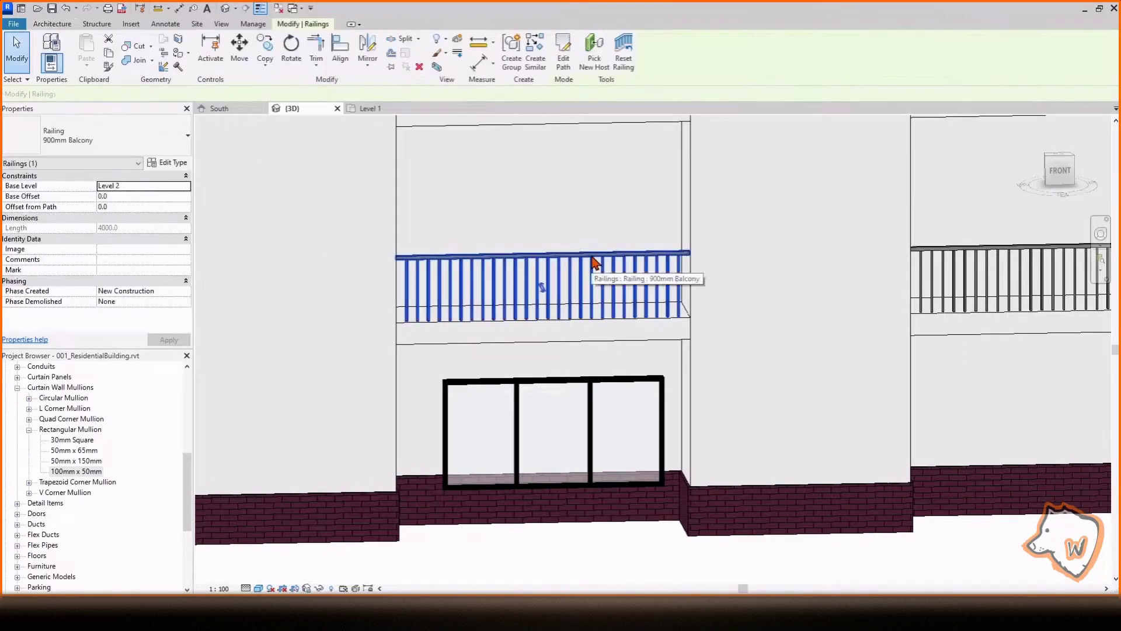
pyautogui.click(167, 163)
pyautogui.scroll(3, 680, 302)
pyautogui.click(672, 263)
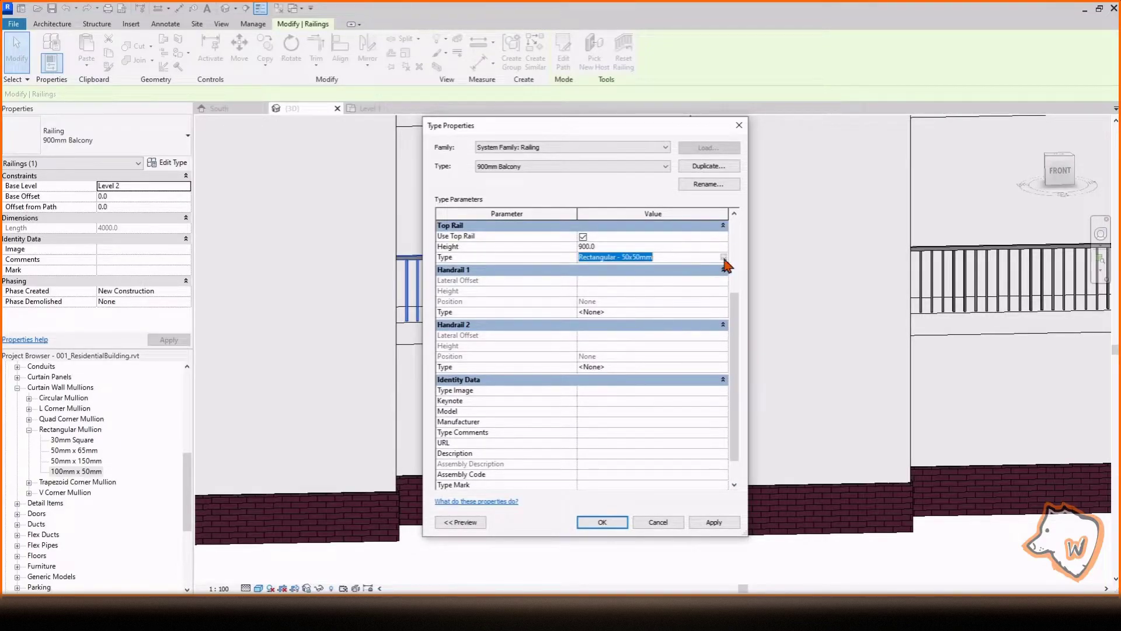
pyautogui.click(724, 264)
pyautogui.click(655, 314)
pyautogui.click(726, 313)
pyautogui.click(468, 338)
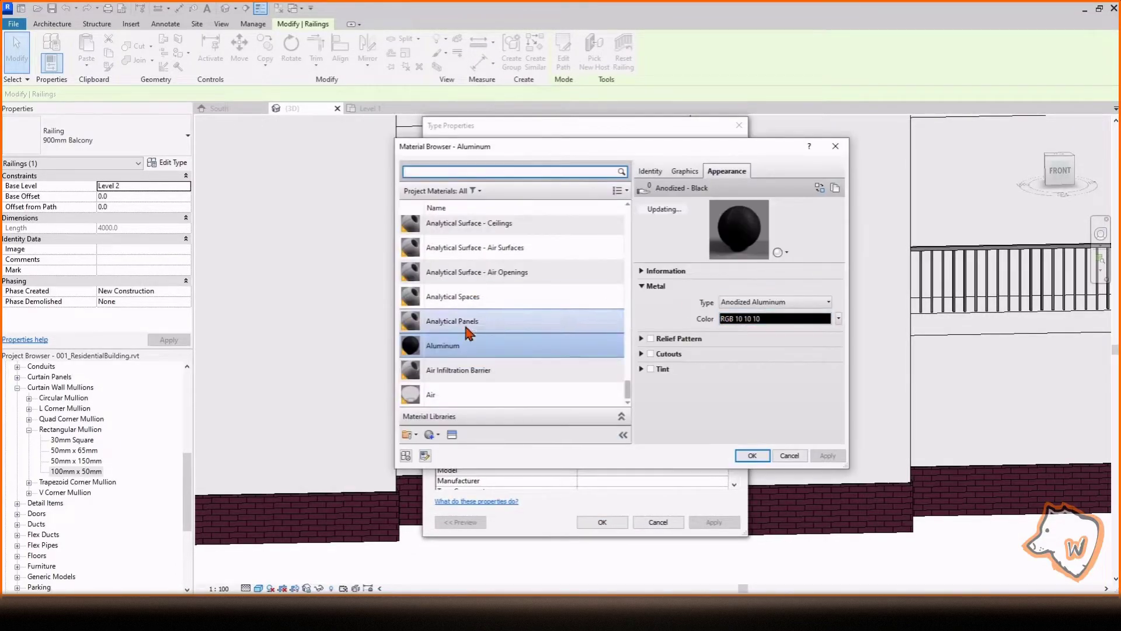
pyautogui.click(751, 456)
pyautogui.click(601, 522)
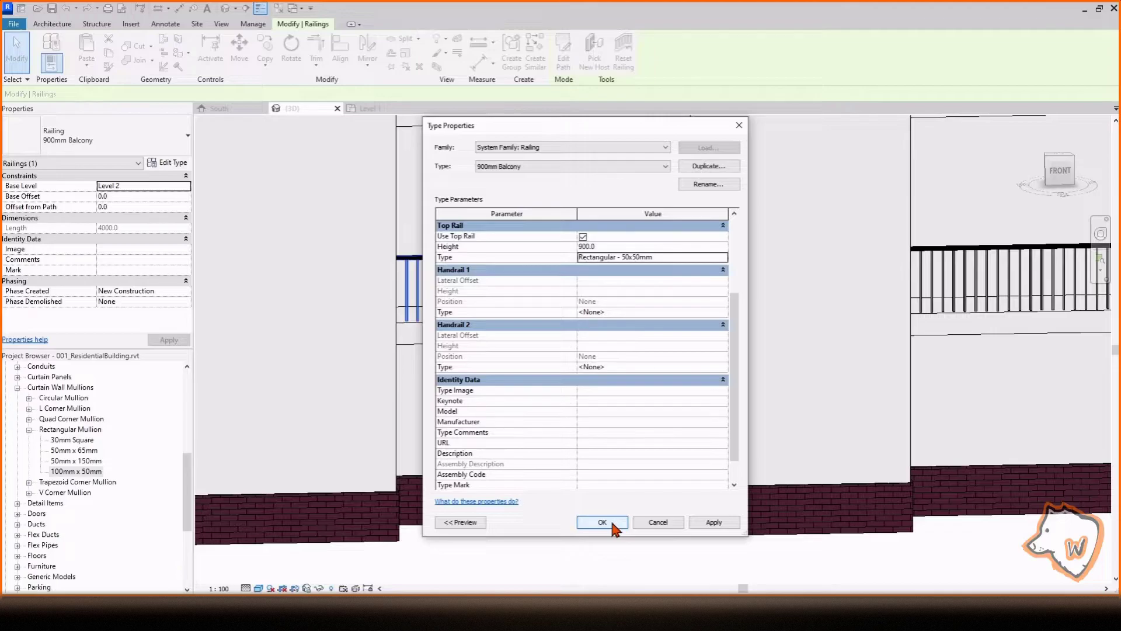
# Confirm the railing type changes and search the project browser for "baluster"
pyautogui.click(602, 523)
pyautogui.press('Escape')
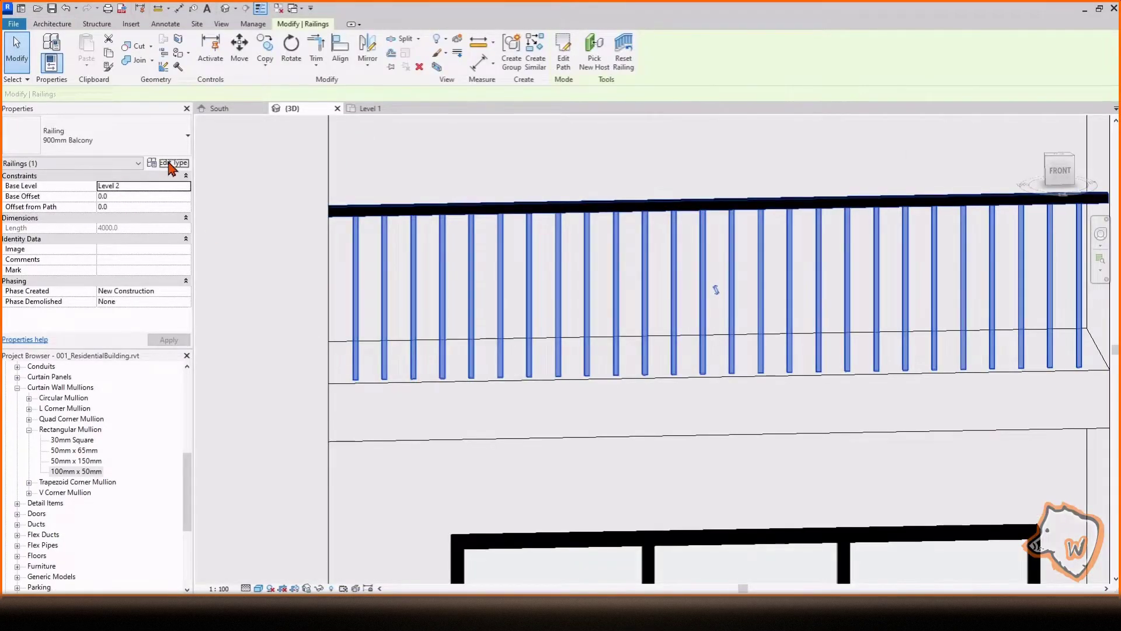
pyautogui.click(172, 163)
pyautogui.press('Escape')
pyautogui.rightClick(138, 459)
pyautogui.click(156, 468)
pyautogui.write('baluster')
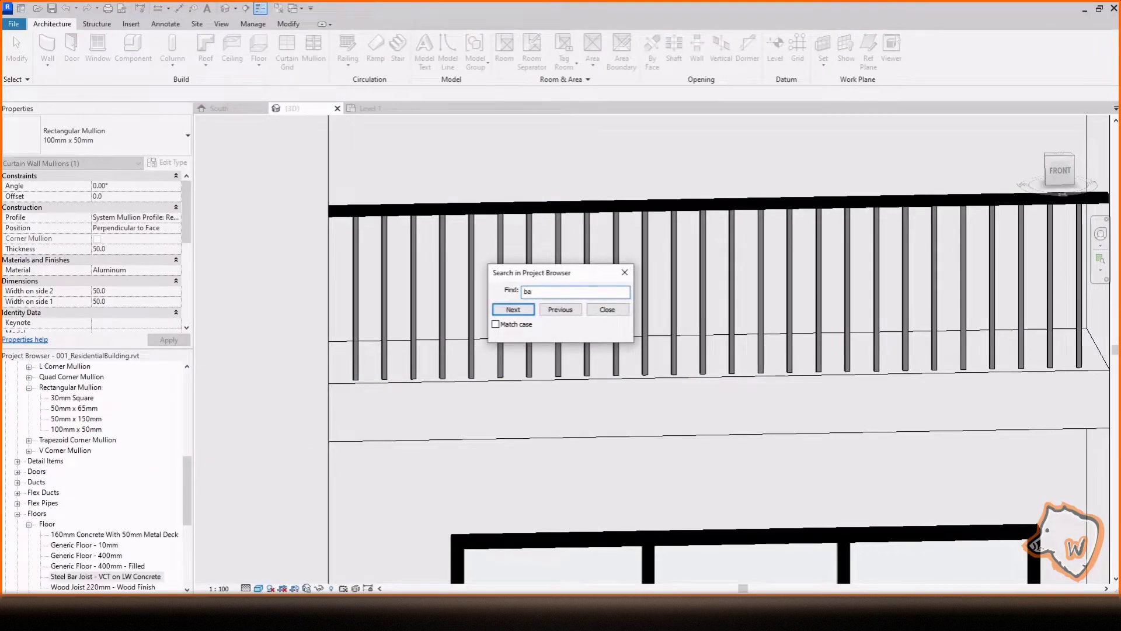
pyautogui.click(606, 310)
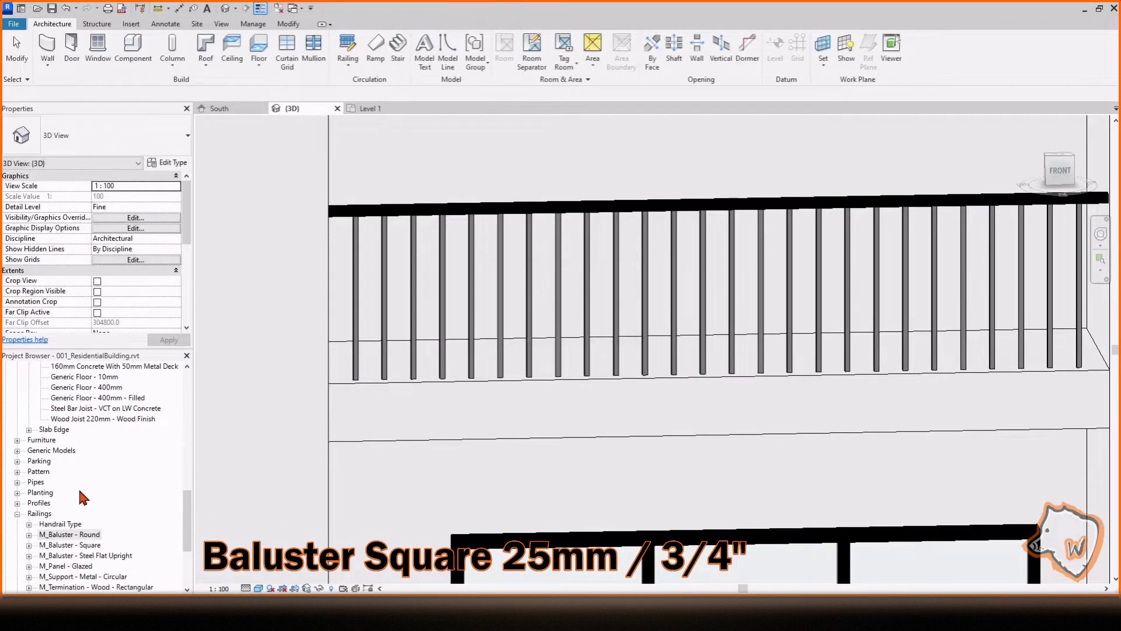
# Assign the Aluminum material to the 25mm type of the M_Baluster - Square family
pyautogui.scroll(-5, 88, 468)
pyautogui.doubleClick(86, 430)
pyautogui.doubleClick(61, 451)
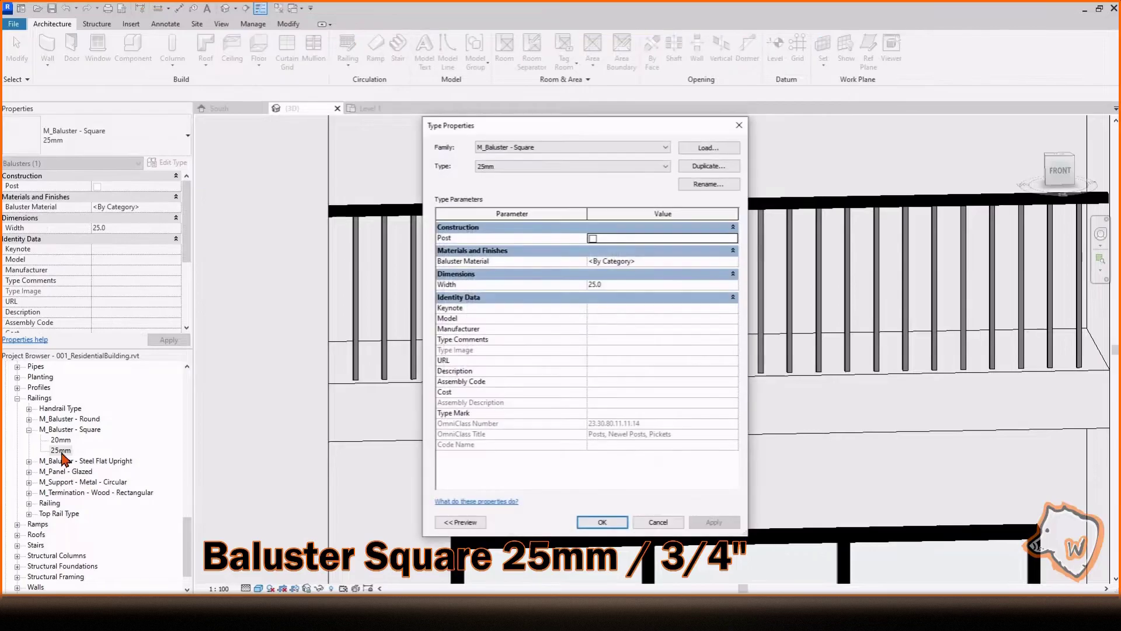
pyautogui.click(724, 261)
pyautogui.click(734, 261)
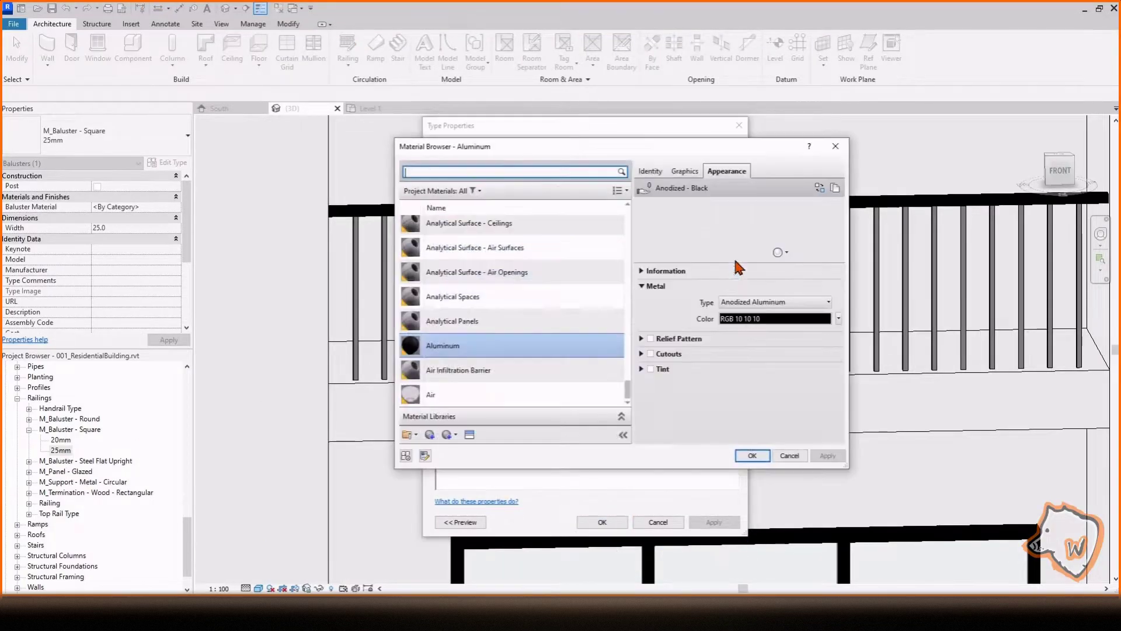
pyautogui.click(751, 457)
pyautogui.click(601, 522)
# Set the interior, border 1 and border 2 vertical mullions of the Windows curtain wall type to Rectangular Mullion : 100mm x 50mm
pyautogui.scroll(-3, 513, 413)
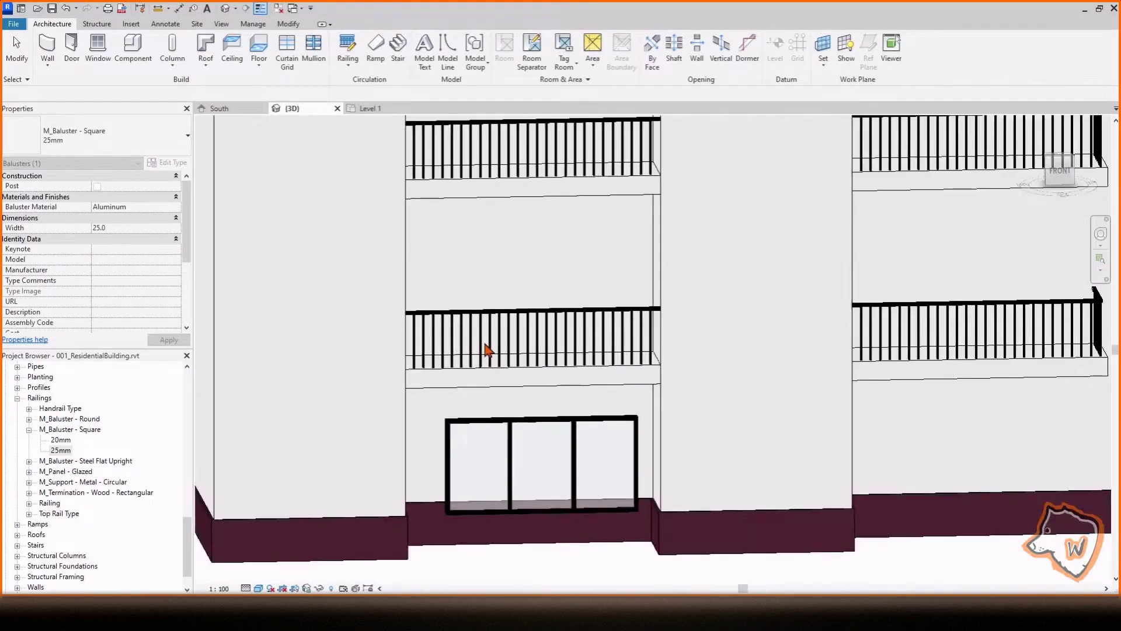
pyautogui.scroll(5, 596, 445)
pyautogui.click(576, 251)
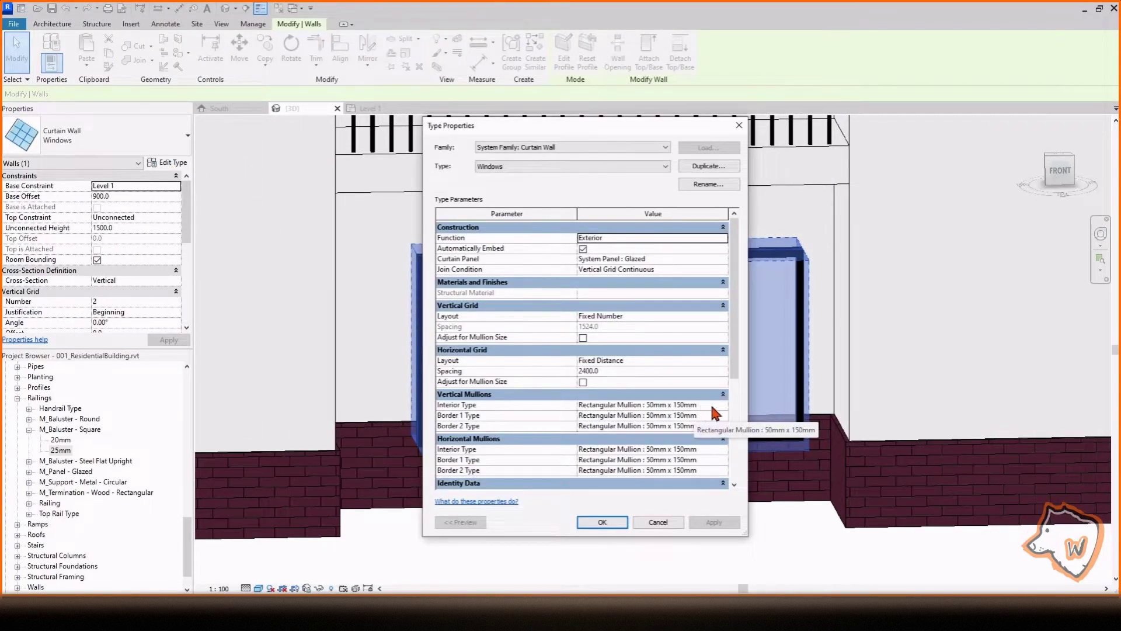
pyautogui.click(713, 407)
pyautogui.click(723, 405)
pyautogui.click(686, 433)
pyautogui.click(724, 416)
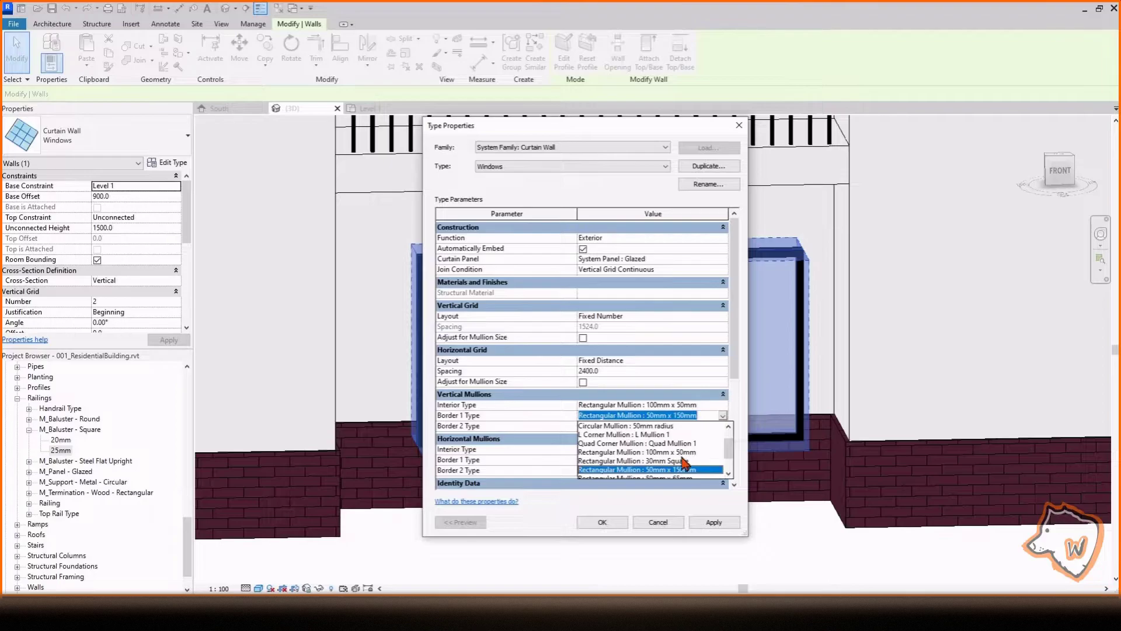
pyautogui.click(688, 443)
pyautogui.click(723, 427)
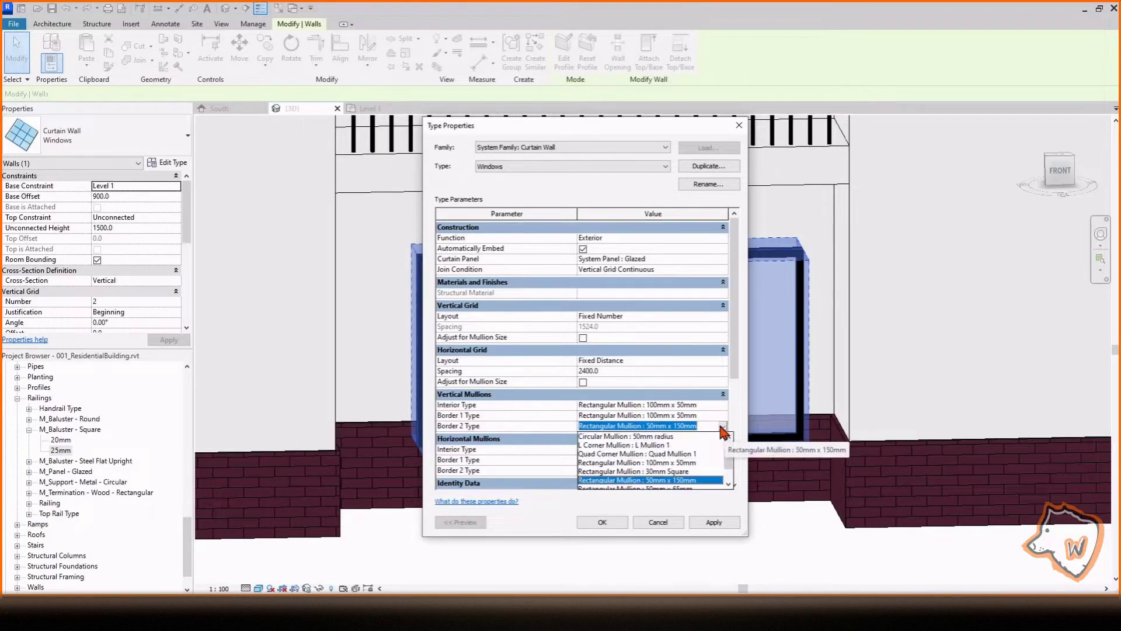
pyautogui.click(691, 463)
# Set the interior and both border horizontal mullions to Rectangular Mullion : 100mm x 50mm and apply the type changes
pyautogui.click(724, 449)
pyautogui.click(686, 485)
pyautogui.click(723, 460)
pyautogui.click(684, 496)
pyautogui.click(723, 470)
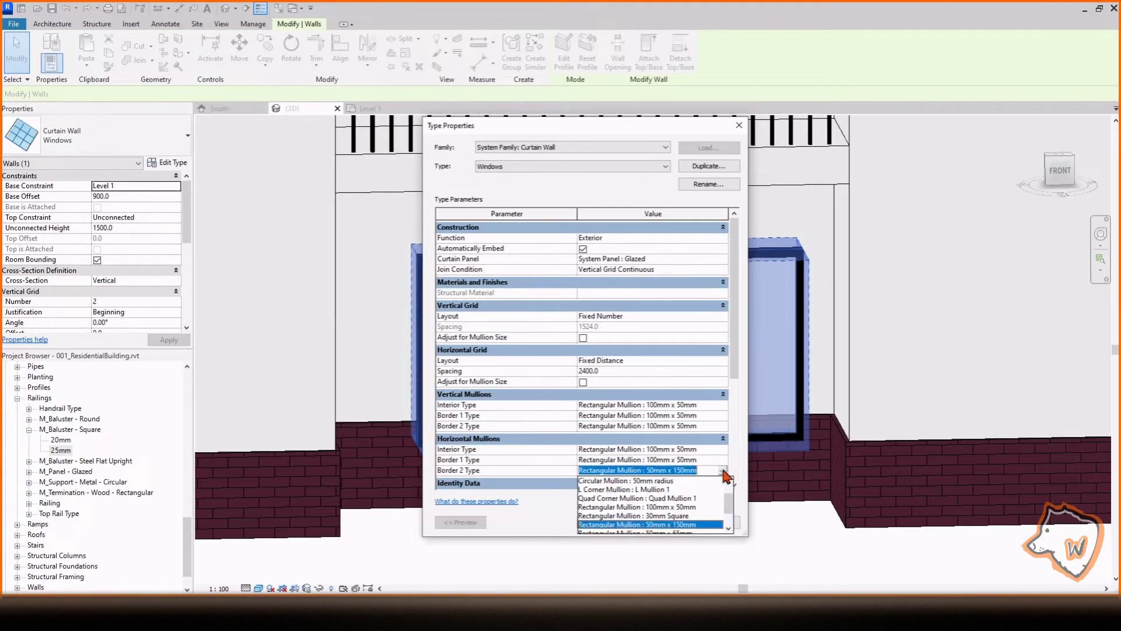
pyautogui.click(681, 507)
pyautogui.click(713, 522)
pyautogui.click(598, 521)
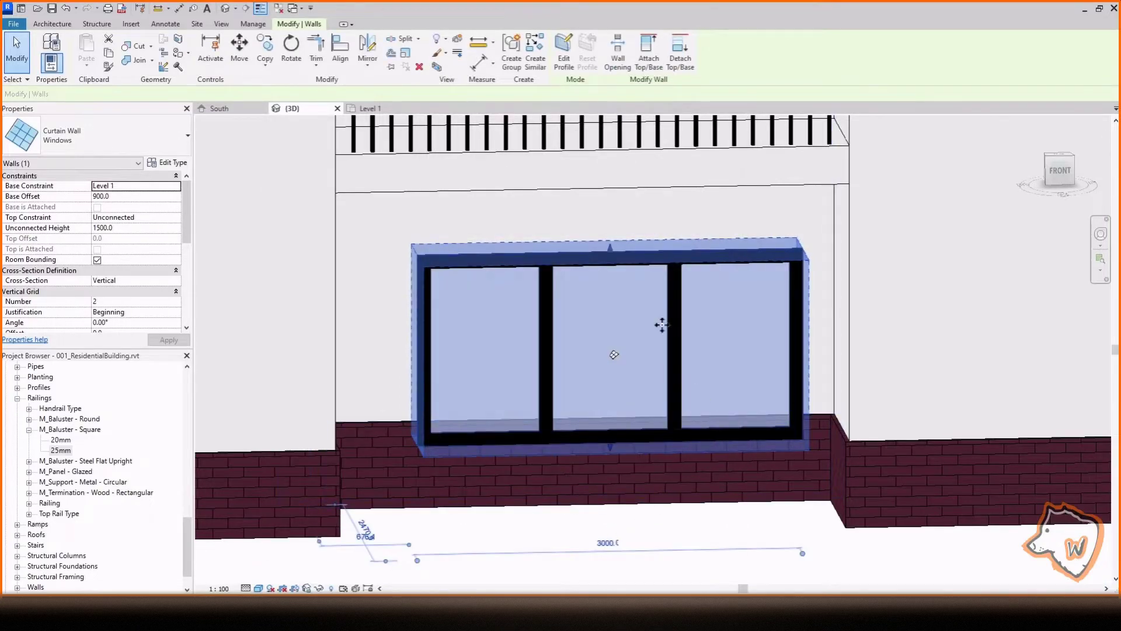
# Align the curtain wall window to the centerline of the recessed exterior wall in the Level 1 floor plan
pyautogui.keyDown('shift'); pyautogui.moveTo(538, 421); pyautogui.dragTo(432, 404, button='middle'); pyautogui.keyUp('shift')
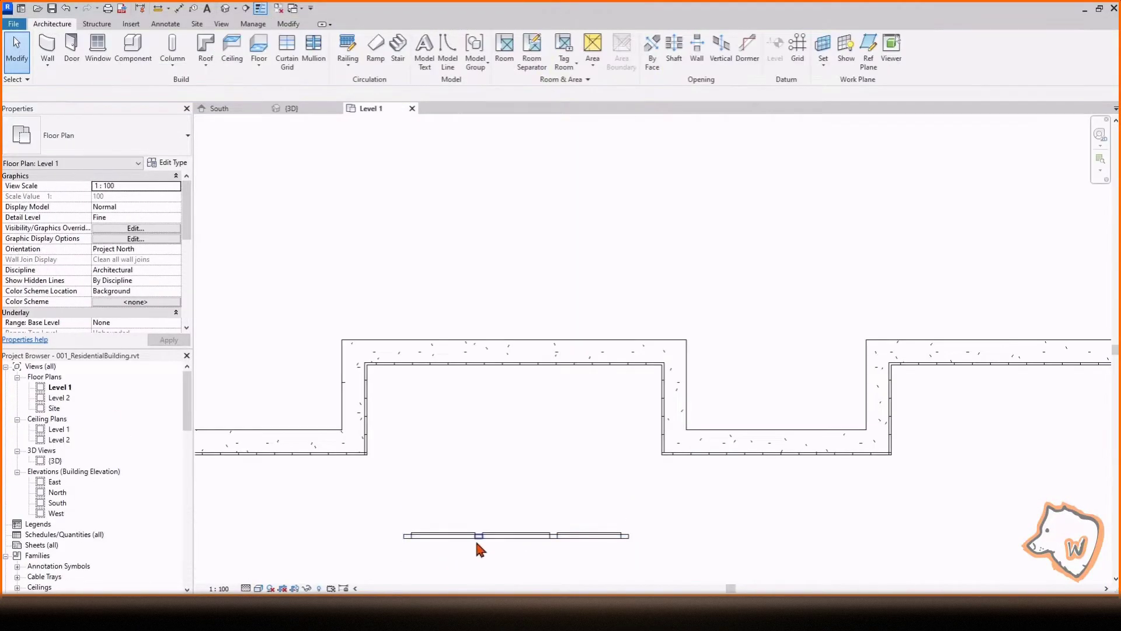
pyautogui.click(476, 536)
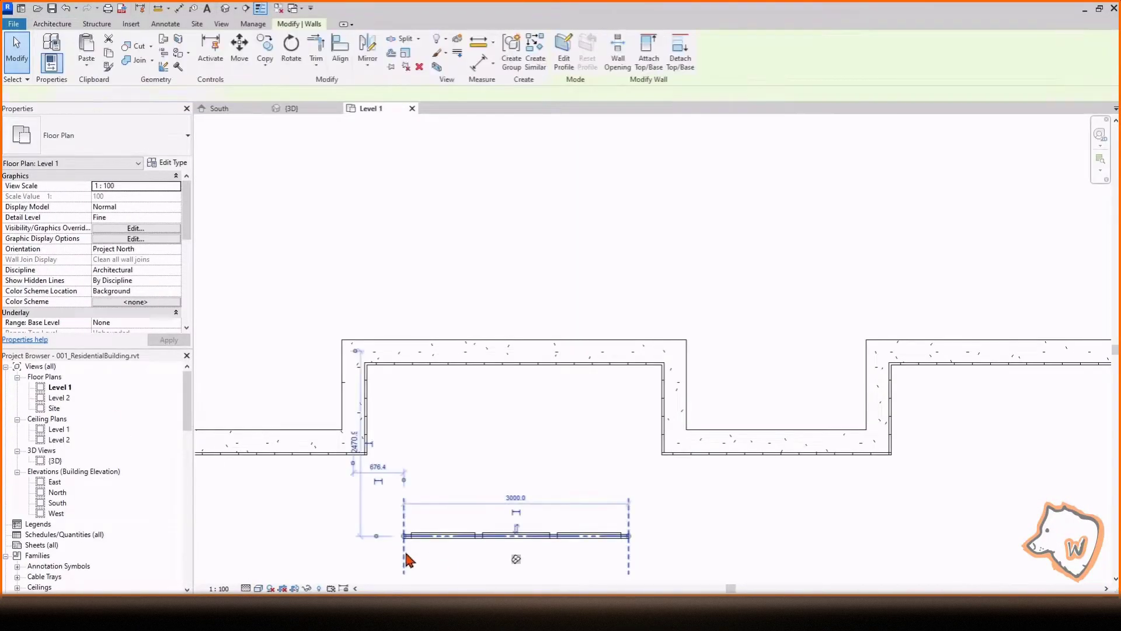
pyautogui.scroll(2, 418, 558)
pyautogui.scroll(1, 435, 566)
pyautogui.press('a')
pyautogui.press('l')
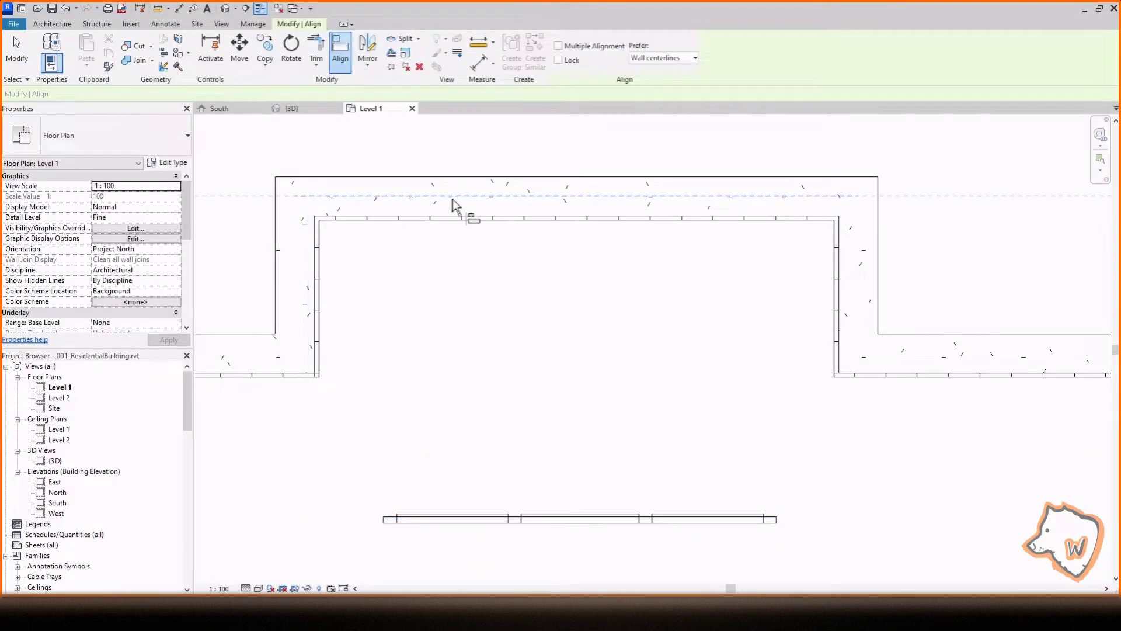
pyautogui.click(378, 519)
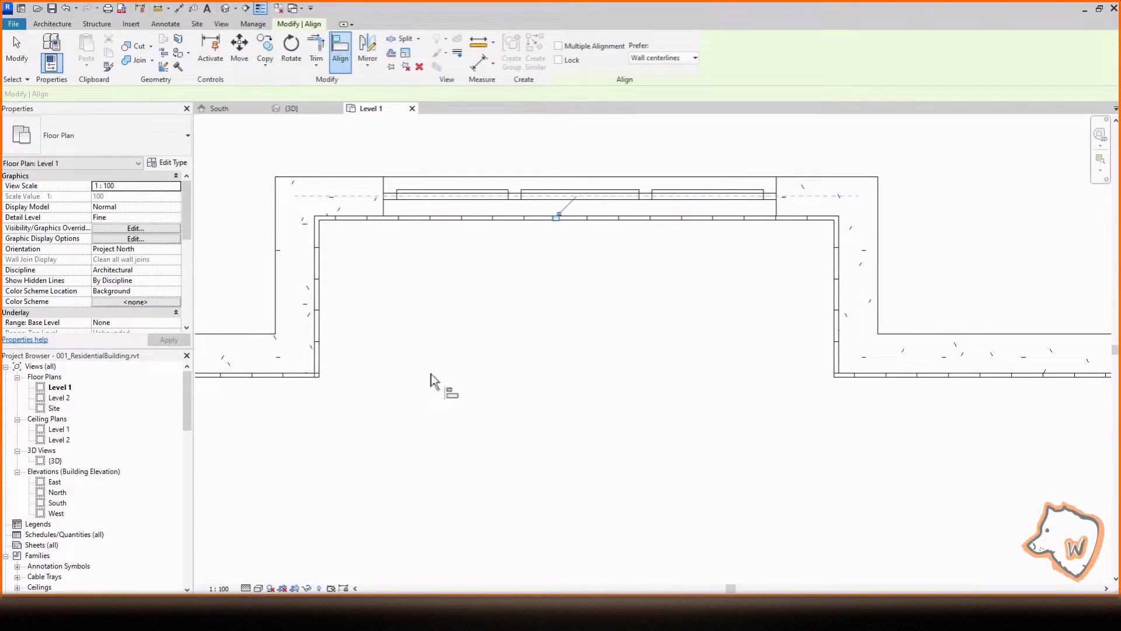
pyautogui.click(316, 109)
pyautogui.press('Escape')
# Temporarily isolate the curtain wall window and its host wall in the 3D view
pyautogui.keyDown('shift'); pyautogui.moveTo(707, 483); pyautogui.dragTo(570, 431, button='middle'); pyautogui.keyUp('shift')
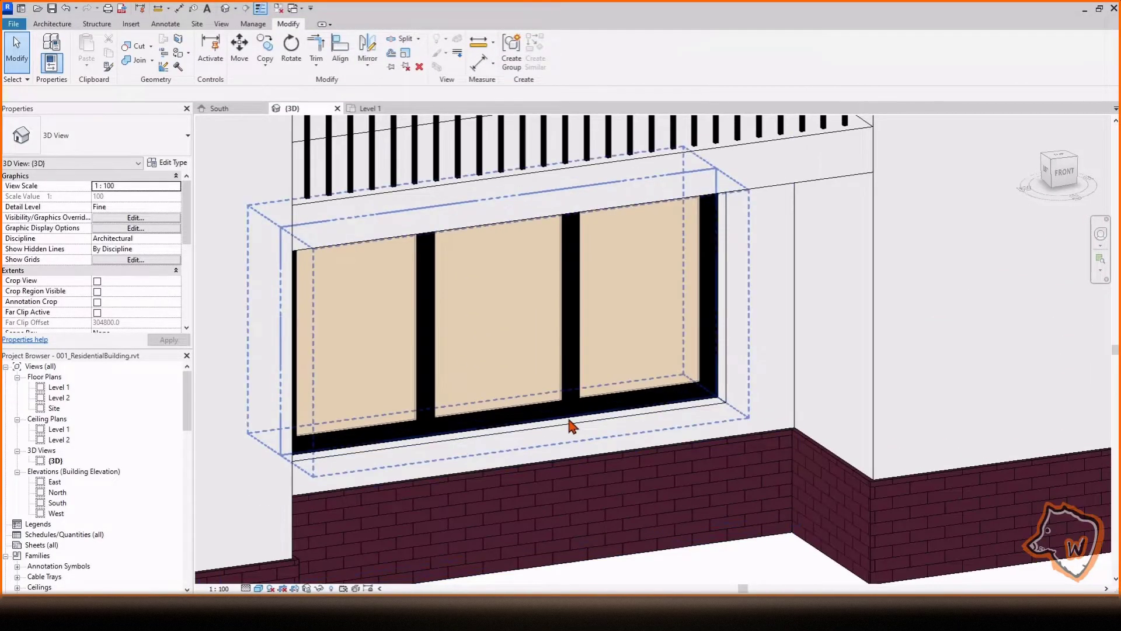
pyautogui.click(570, 419)
pyautogui.keyDown('ctrl'); pyautogui.click(624, 451); pyautogui.keyUp('ctrl')
pyautogui.scroll(-2, 503, 469)
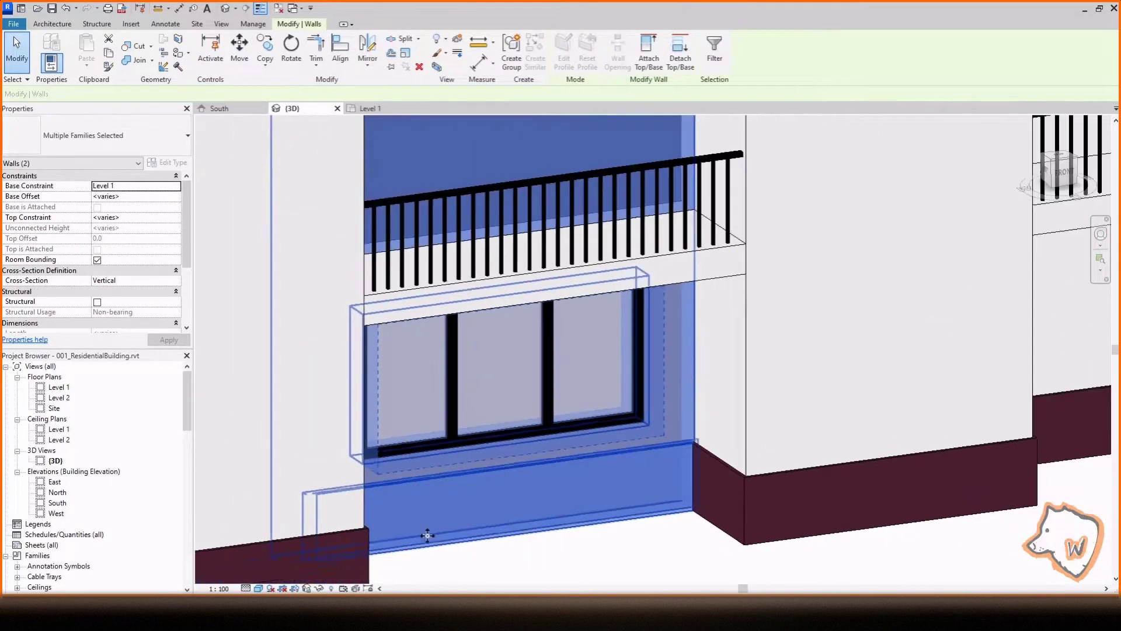
pyautogui.click(319, 588)
pyautogui.click(362, 539)
# Inspect the isolated window from both sides and set the visual style to Hidden Line
pyautogui.keyDown('shift'); pyautogui.moveTo(551, 531); pyautogui.dragTo(366, 417, button='middle'); pyautogui.keyUp('shift')
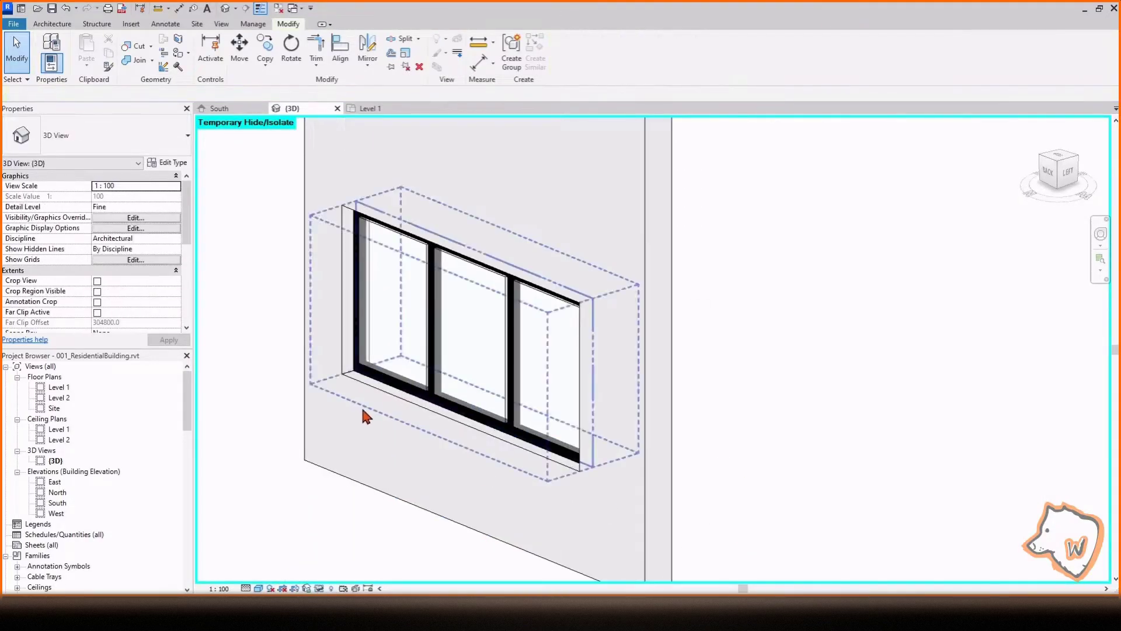
pyautogui.scroll(5, 370, 403)
pyautogui.scroll(-2, 568, 361)
pyautogui.keyDown('shift'); pyautogui.moveTo(548, 383); pyautogui.dragTo(519, 409, button='middle'); pyautogui.keyUp('shift')
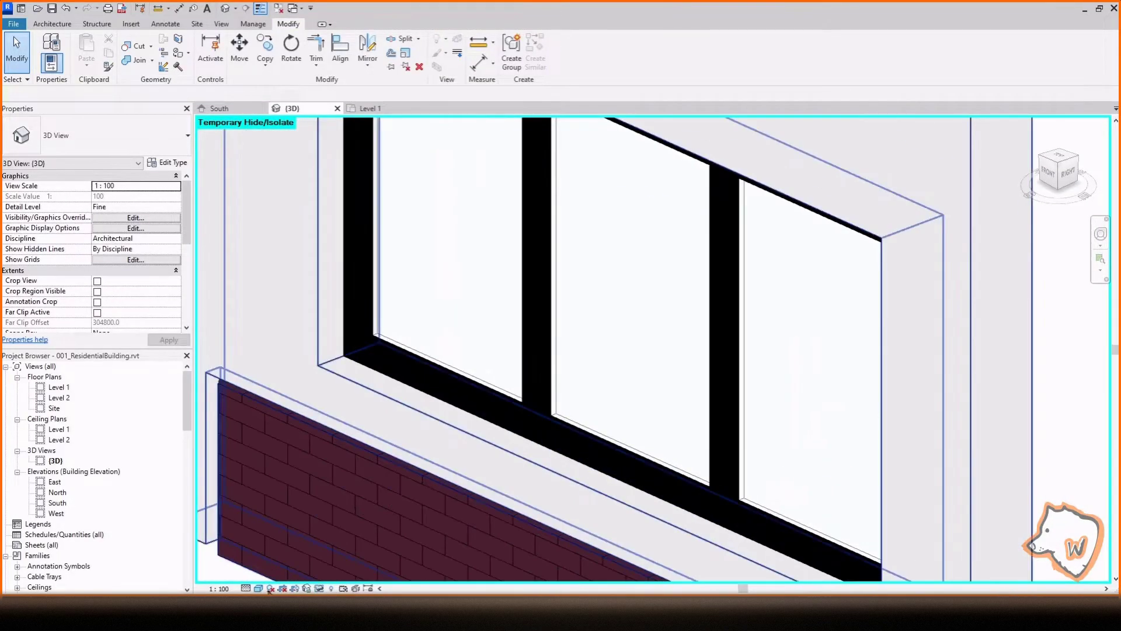
pyautogui.click(257, 588)
pyautogui.click(281, 522)
# Set the Glazed system panel type's offset to 15 and its thickness to 10, and apply the changes
pyautogui.click(446, 383)
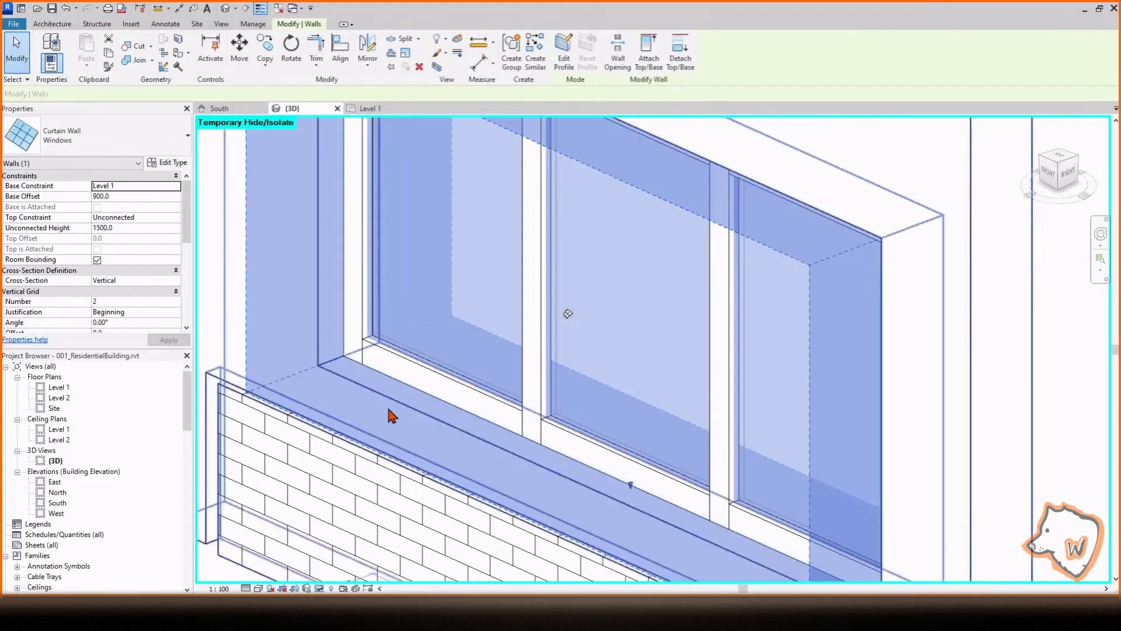
pyautogui.scroll(-2, 456, 365)
pyautogui.click(814, 379)
pyautogui.keyDown('shift'); pyautogui.moveTo(813, 379); pyautogui.dragTo(495, 456, button='middle'); pyautogui.keyUp('shift')
pyautogui.scroll(1, 495, 455)
pyautogui.scroll(-2, 497, 490)
pyautogui.scroll(1, 504, 281)
pyautogui.scroll(1, 491, 499)
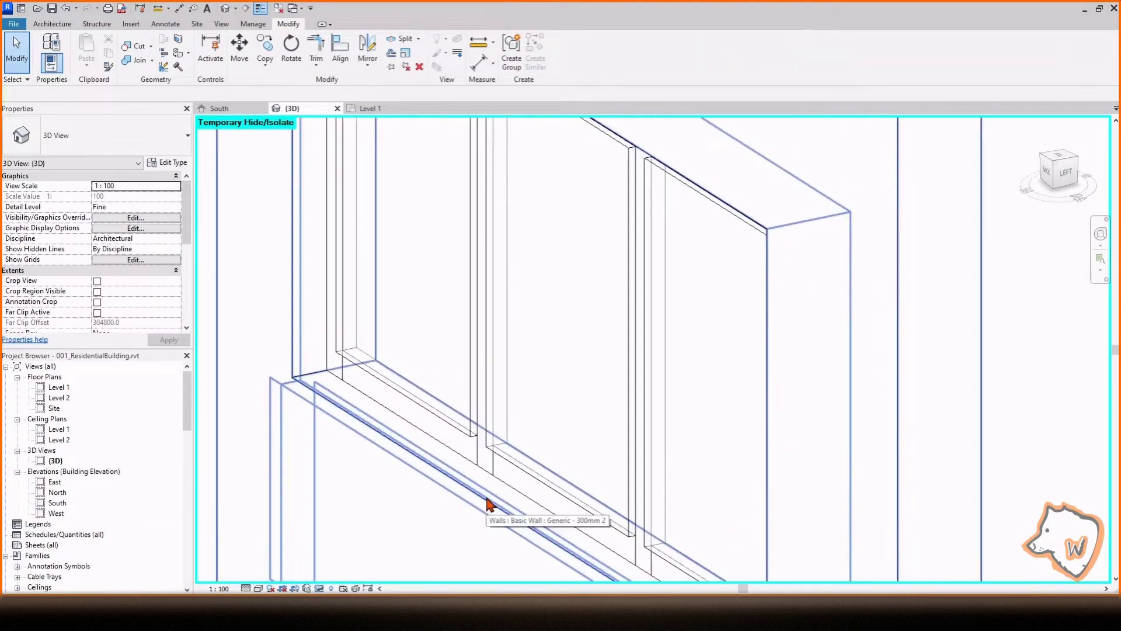
pyautogui.click(468, 439)
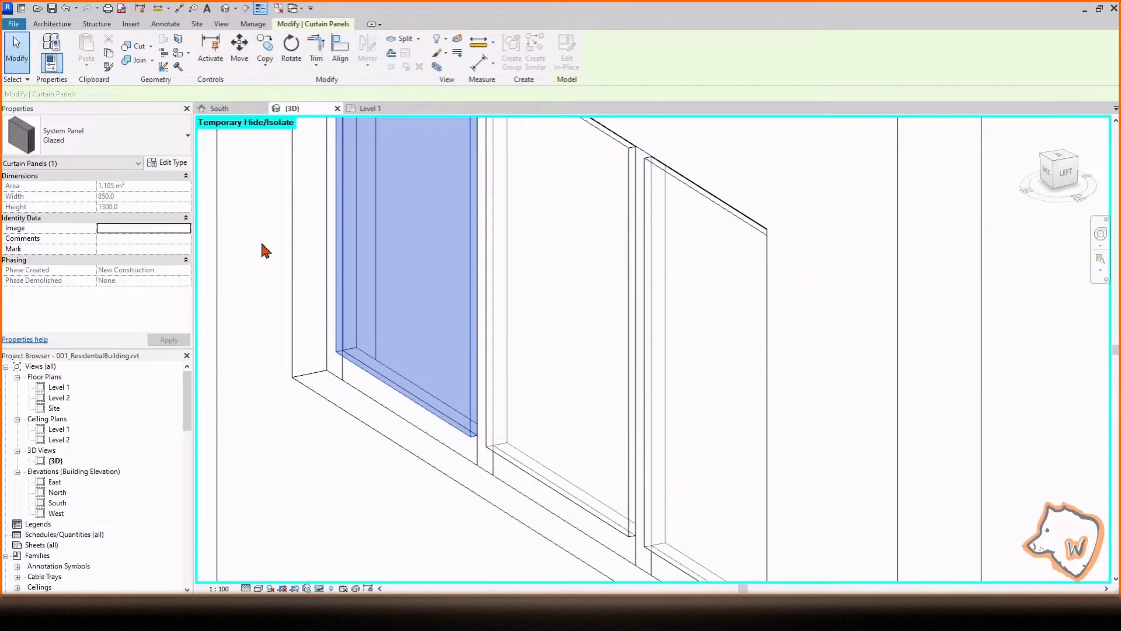
pyautogui.click(178, 164)
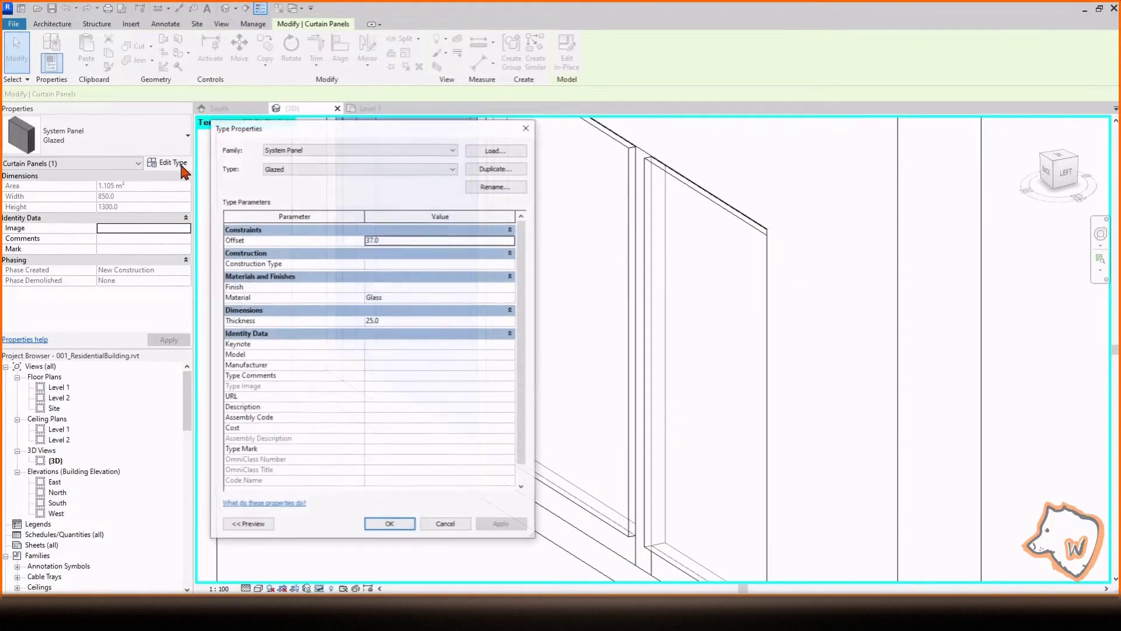
pyautogui.click(405, 322)
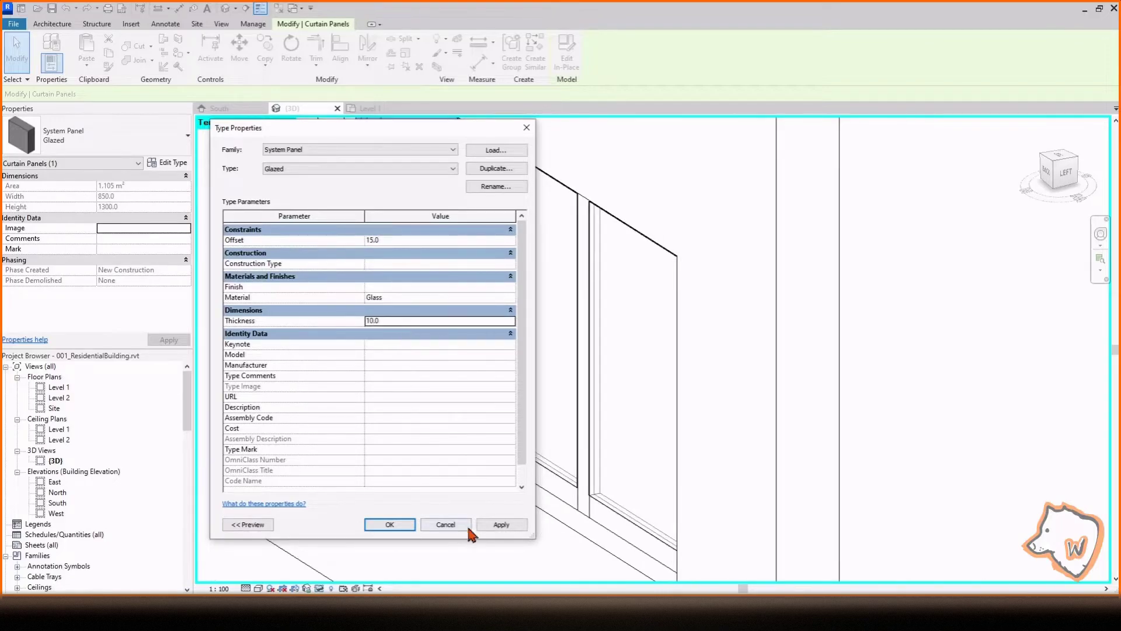
pyautogui.click(497, 526)
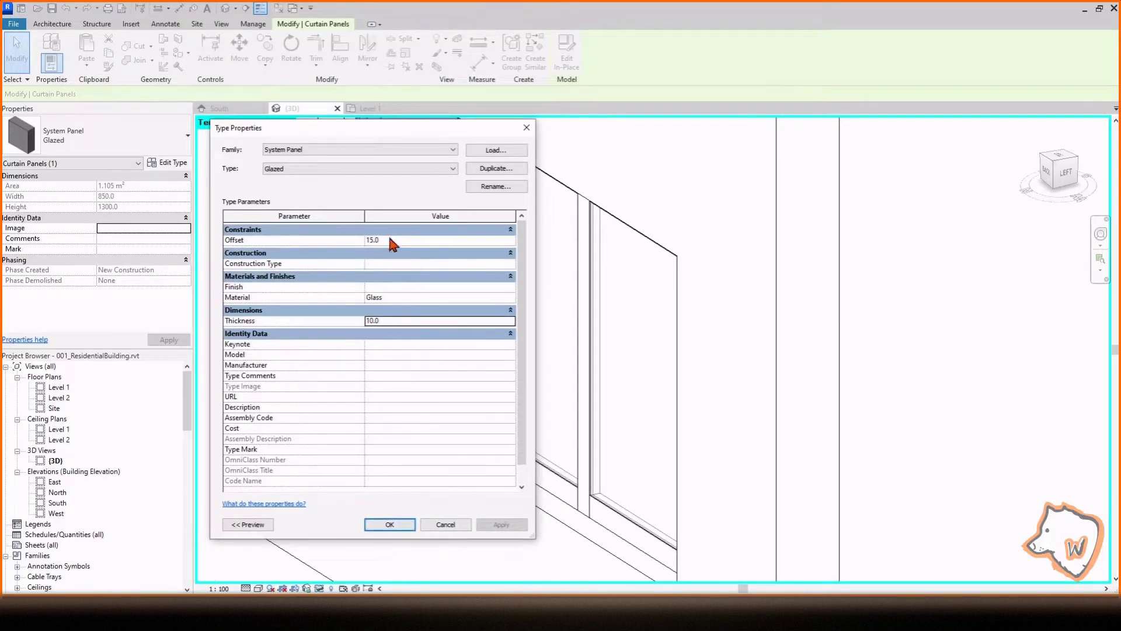
# Set the Glazed system panel type's offset to 0, confirm it and deselect the panel
pyautogui.write('0')
pyautogui.click(501, 525)
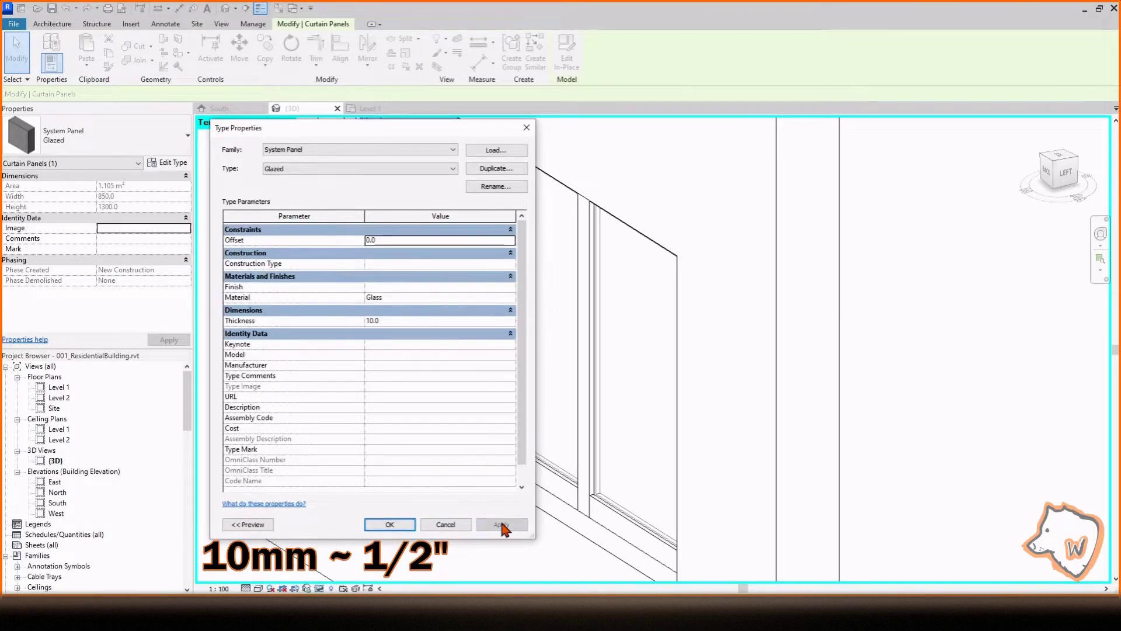
pyautogui.click(390, 525)
pyautogui.keyDown('shift'); pyautogui.moveTo(824, 340); pyautogui.dragTo(505, 424, button='middle'); pyautogui.keyUp('shift')
pyautogui.click(1010, 365)
# Reset the temporary isolation and set the 3D view's visual style to Realistic
pyautogui.scroll(-3, 631, 407)
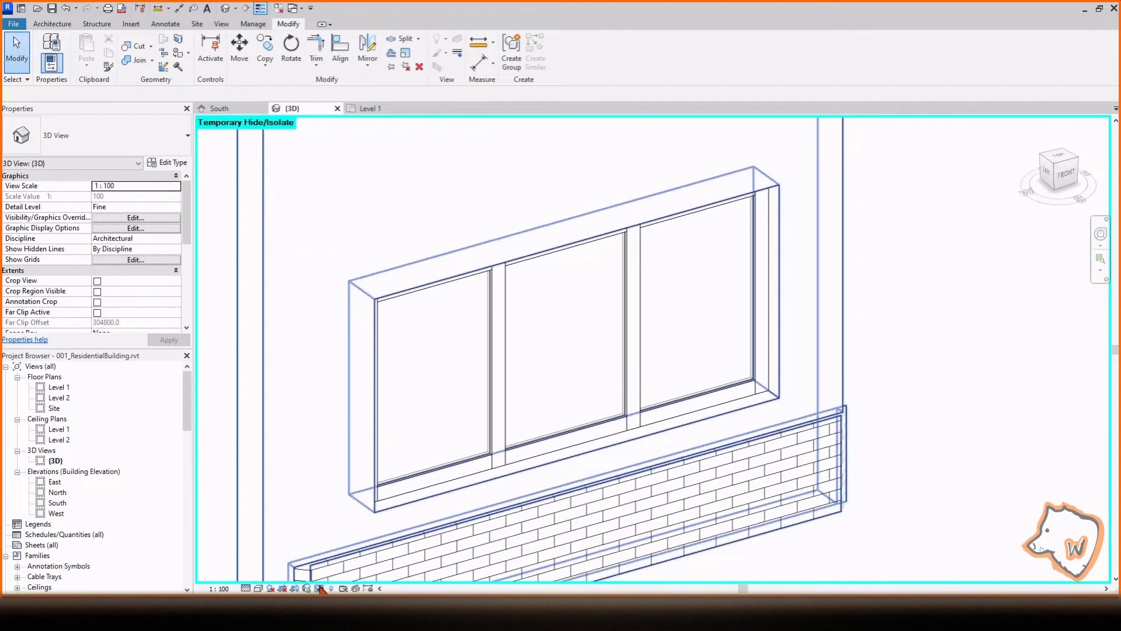
pyautogui.click(319, 588)
pyautogui.click(342, 576)
pyautogui.click(259, 588)
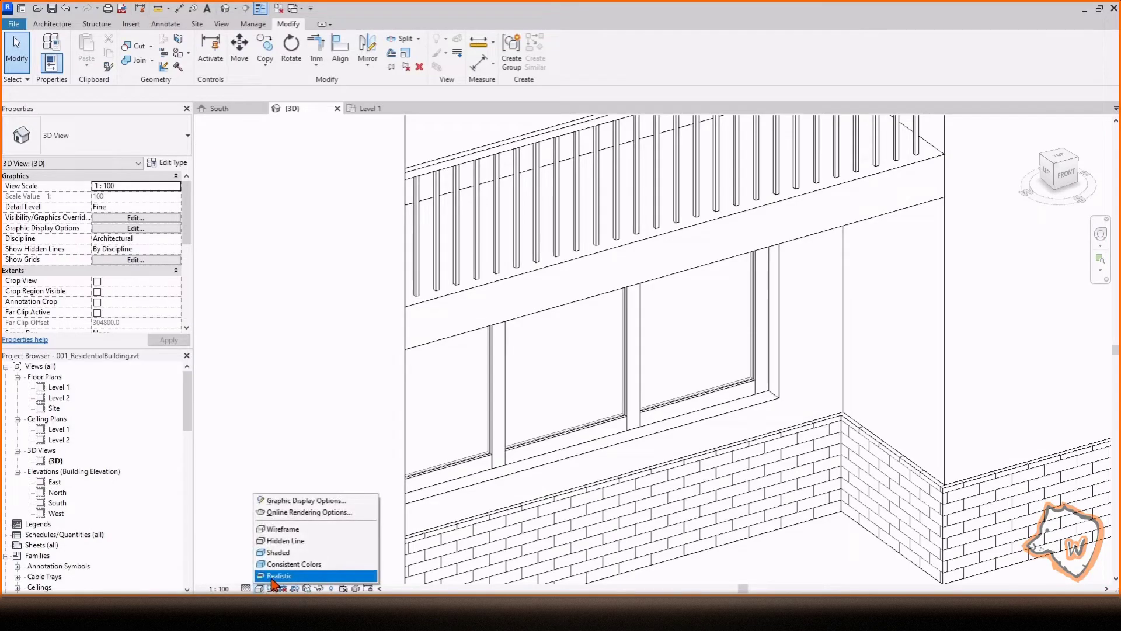
pyautogui.click(280, 576)
pyautogui.scroll(-4, 458, 500)
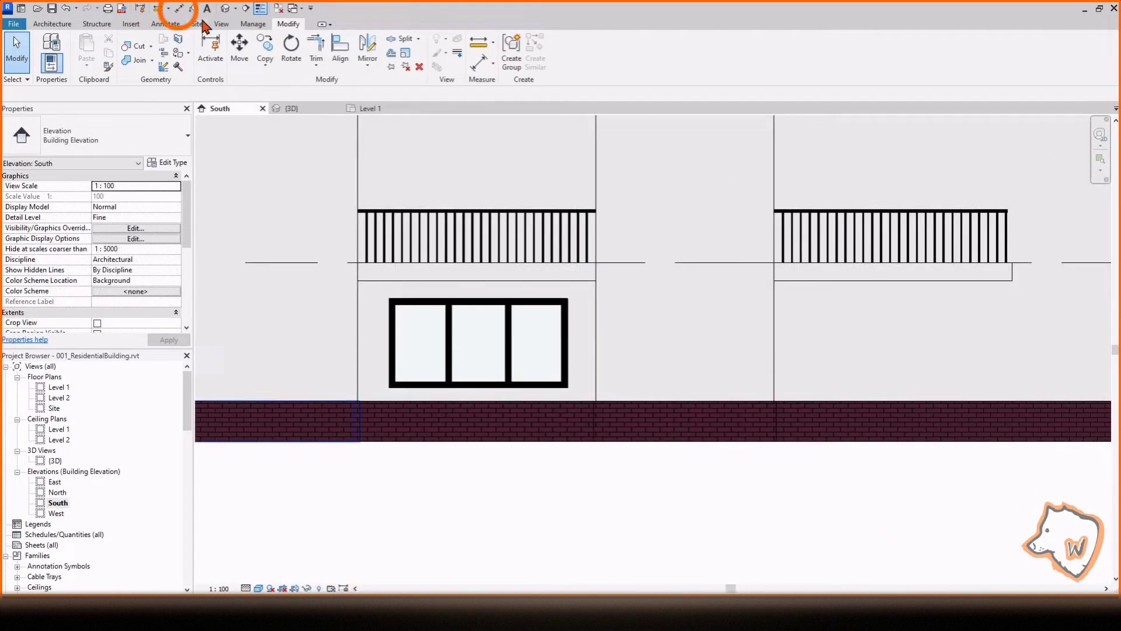
# Dimension the gap between the recessed wall's left edge and the window's left edge in the South elevation
pyautogui.press('d')
pyautogui.press('i')
pyautogui.click(387, 351)
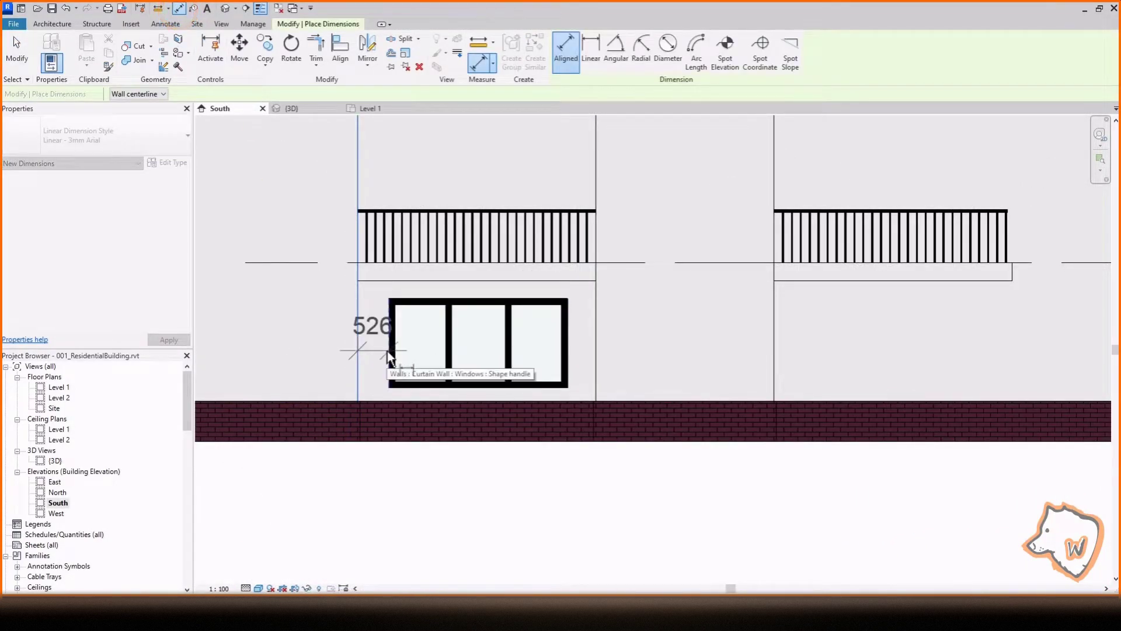
pyautogui.click(474, 481)
pyautogui.press('Escape')
pyautogui.press('Escape')
# Set the dimensioned distance between the wall edge and the window to 500
pyautogui.click(421, 336)
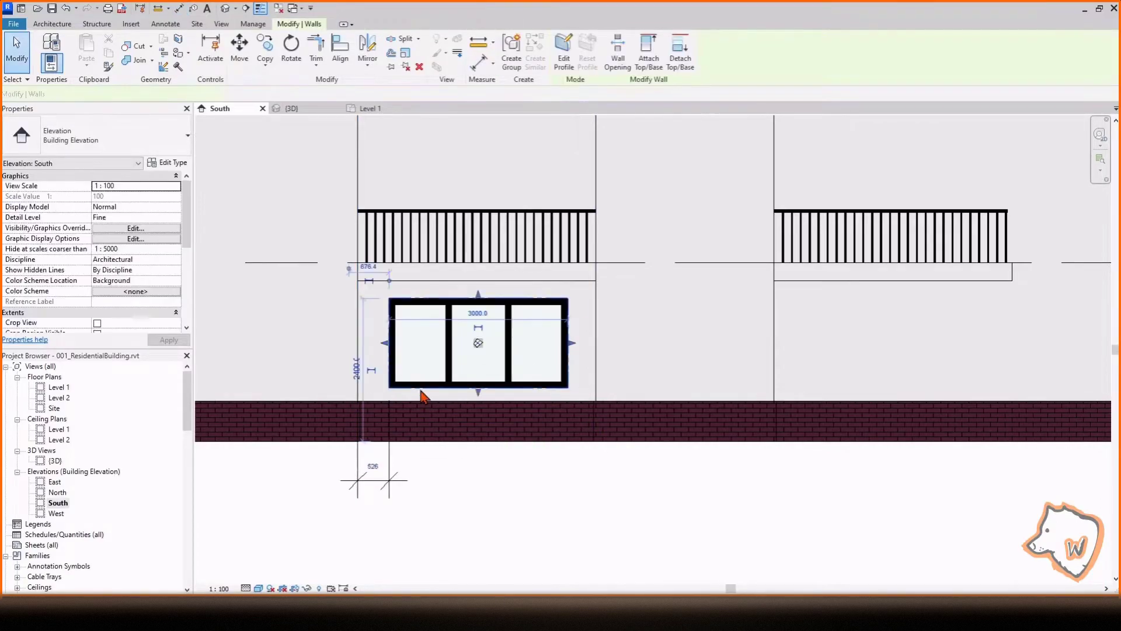
pyautogui.click(373, 470)
pyautogui.write('500')
pyautogui.press('Return')
pyautogui.click(429, 517)
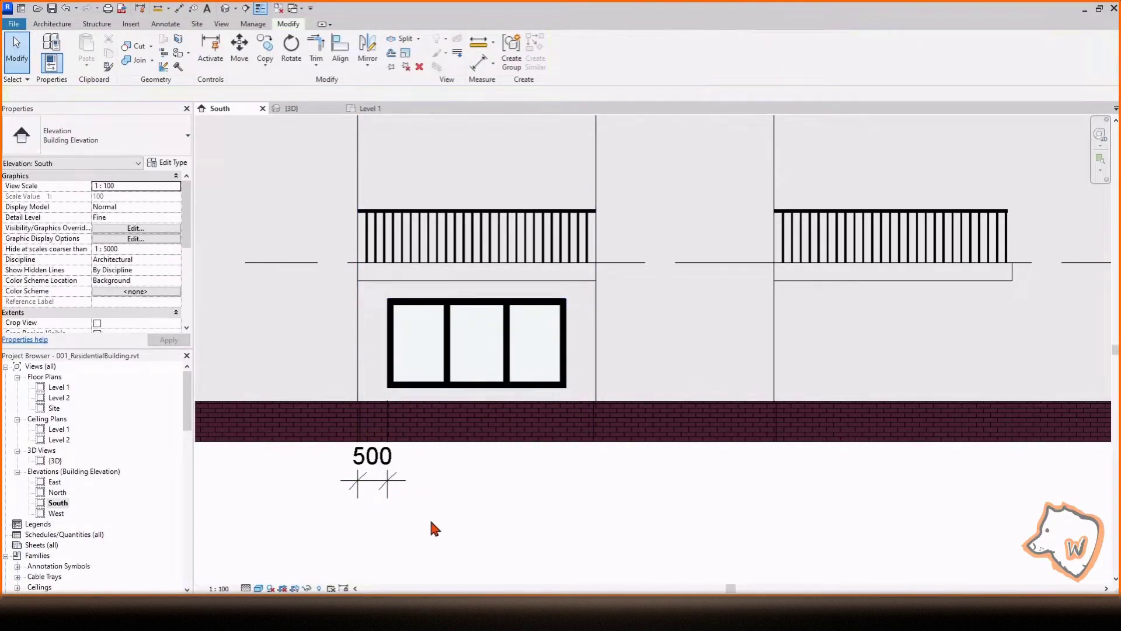
# Delete the 500 dimension and check the gap between the window's right edge and the adjacent wall edge
pyautogui.click(380, 482)
pyautogui.press('Delete')
pyautogui.click(178, 7)
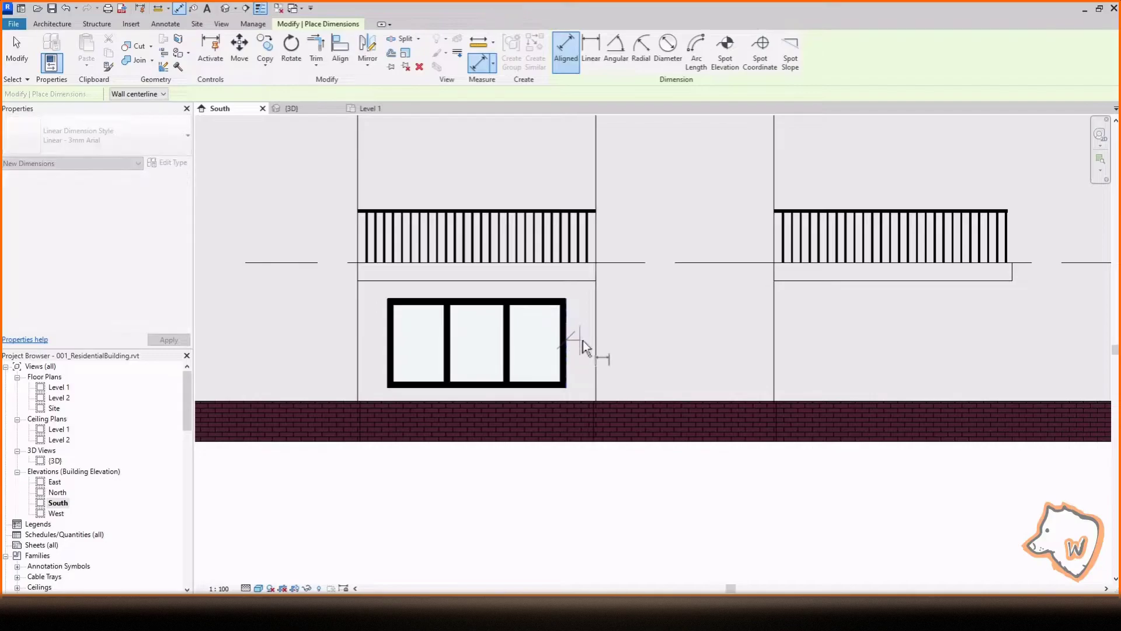
pyautogui.press('Escape')
# Copy the ground-floor window straight up from Level 1 to Level 2 in the South elevation
pyautogui.scroll(-2, 488, 508)
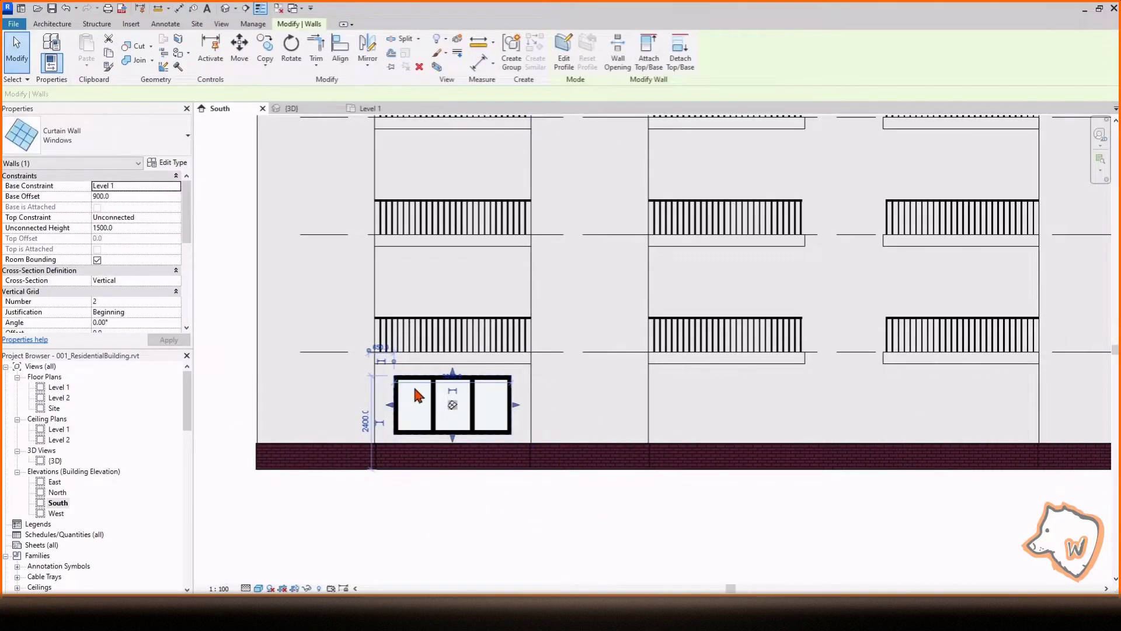
pyautogui.scroll(1, 415, 389)
pyautogui.click(265, 48)
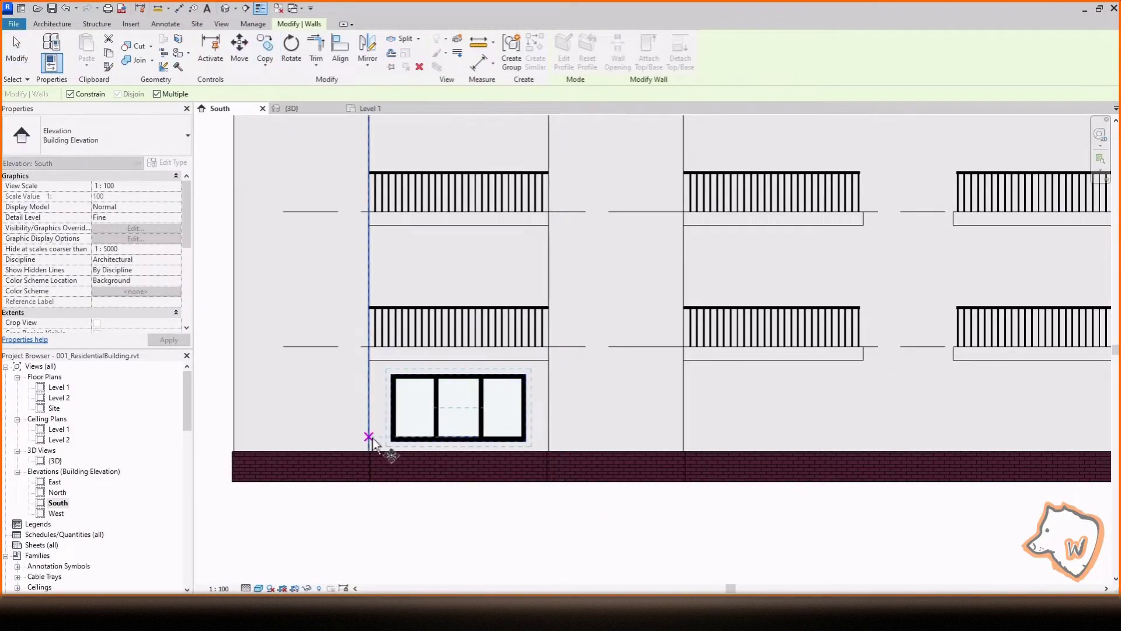
pyautogui.scroll(-1, 514, 438)
pyautogui.scroll(-1, 480, 433)
pyautogui.click(355, 470)
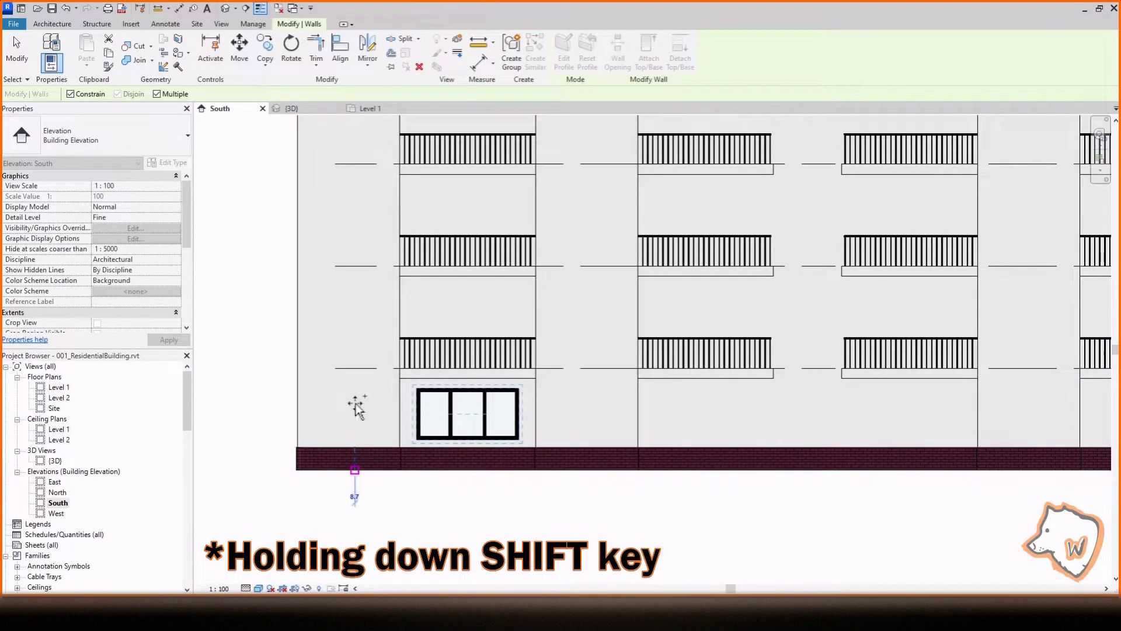
pyautogui.keyDown('shift'); pyautogui.click(355, 369); pyautogui.keyUp('shift')
pyautogui.scroll(4, 456, 341)
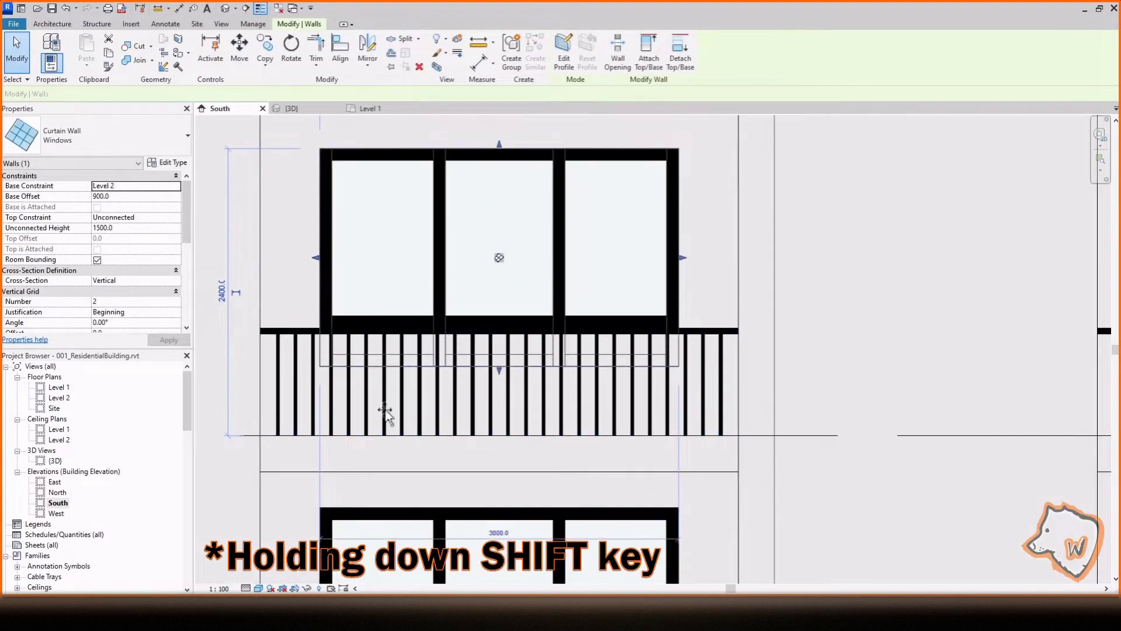
pyautogui.press('Escape')
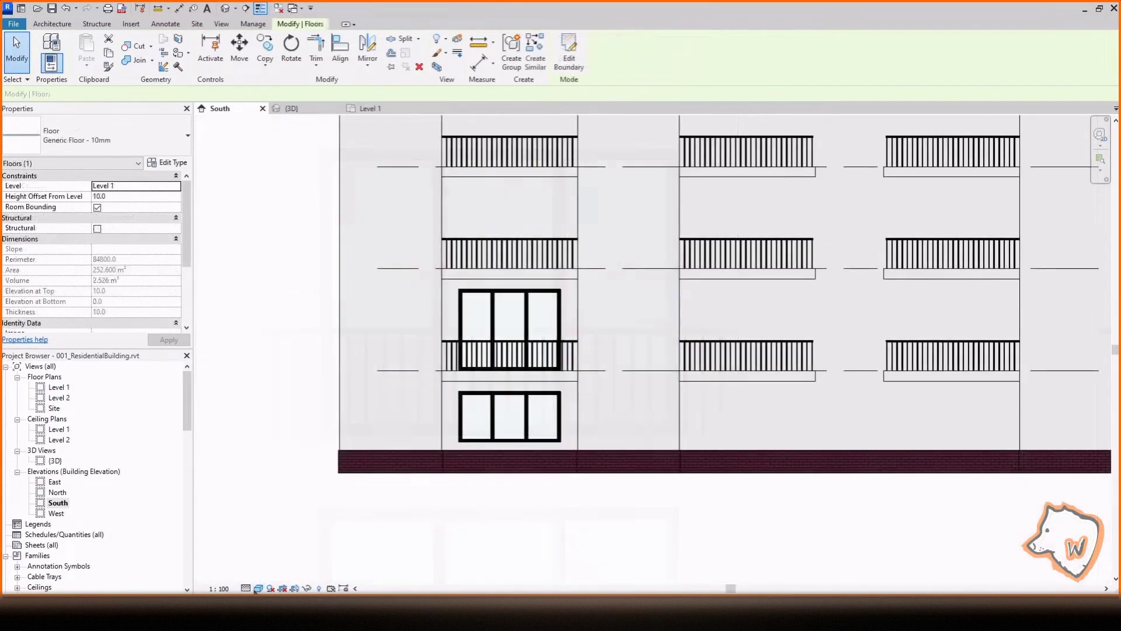
# Set the South elevation to Wireframe and start a multiple copy of the Generic Floor - 10mm from the Level 1 line
pyautogui.click(258, 588)
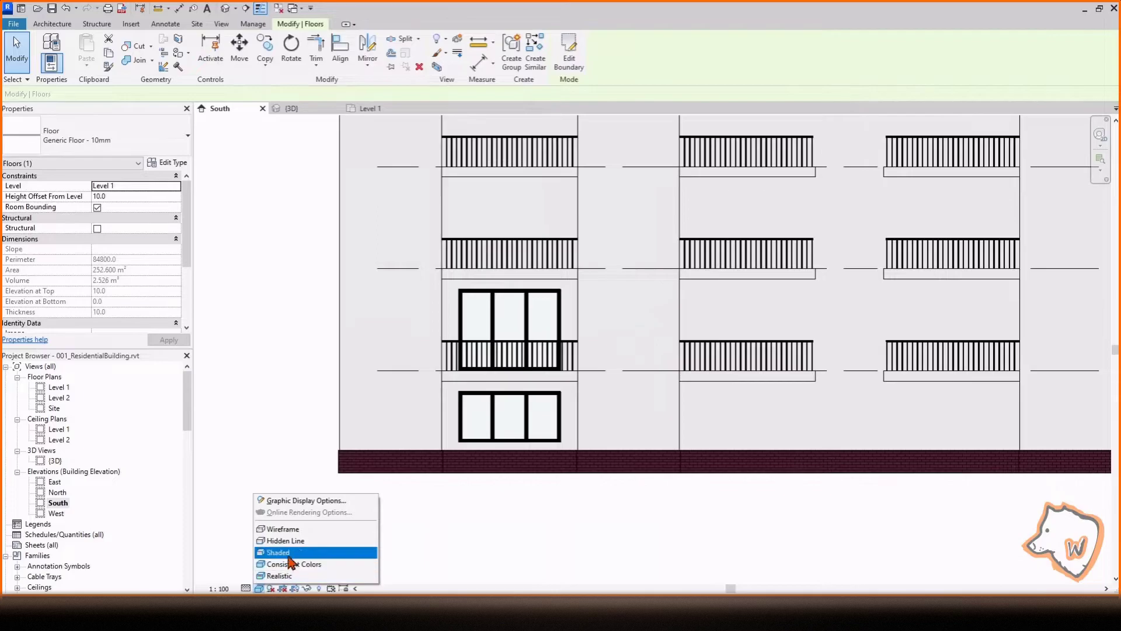
pyautogui.click(288, 528)
pyautogui.click(264, 50)
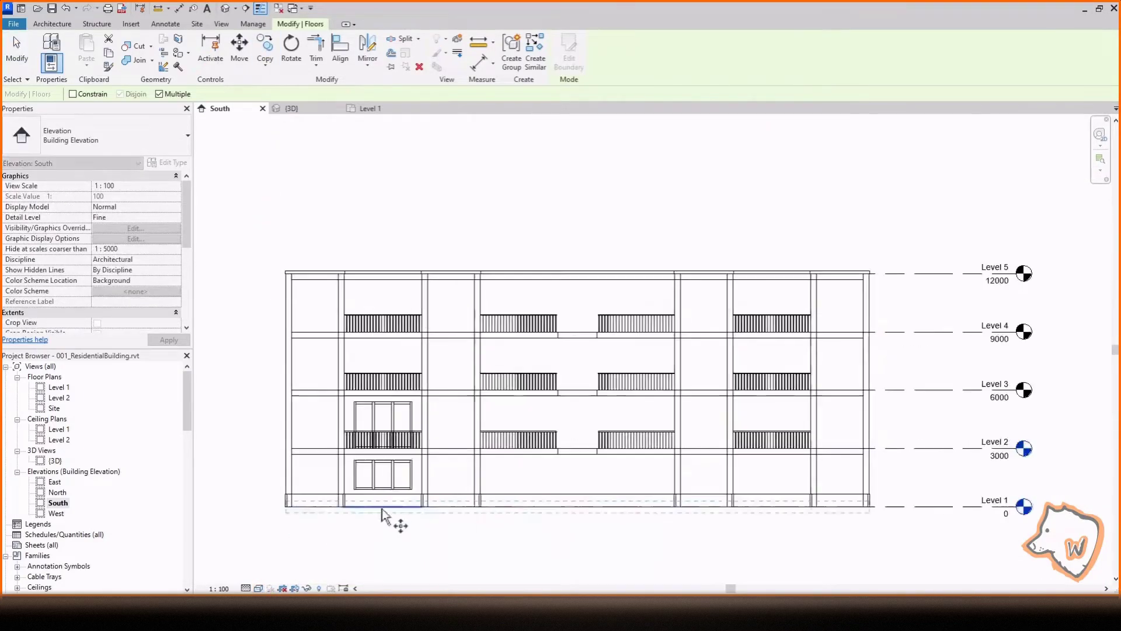
pyautogui.scroll(3, 877, 501)
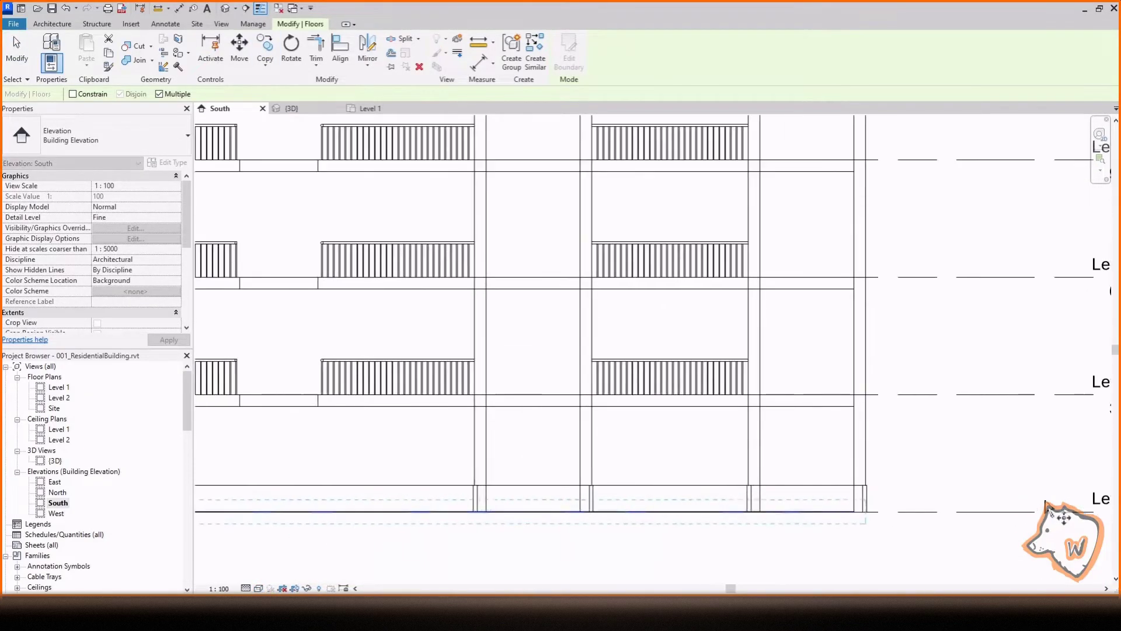
pyautogui.click(988, 512)
pyautogui.scroll(-3, 986, 397)
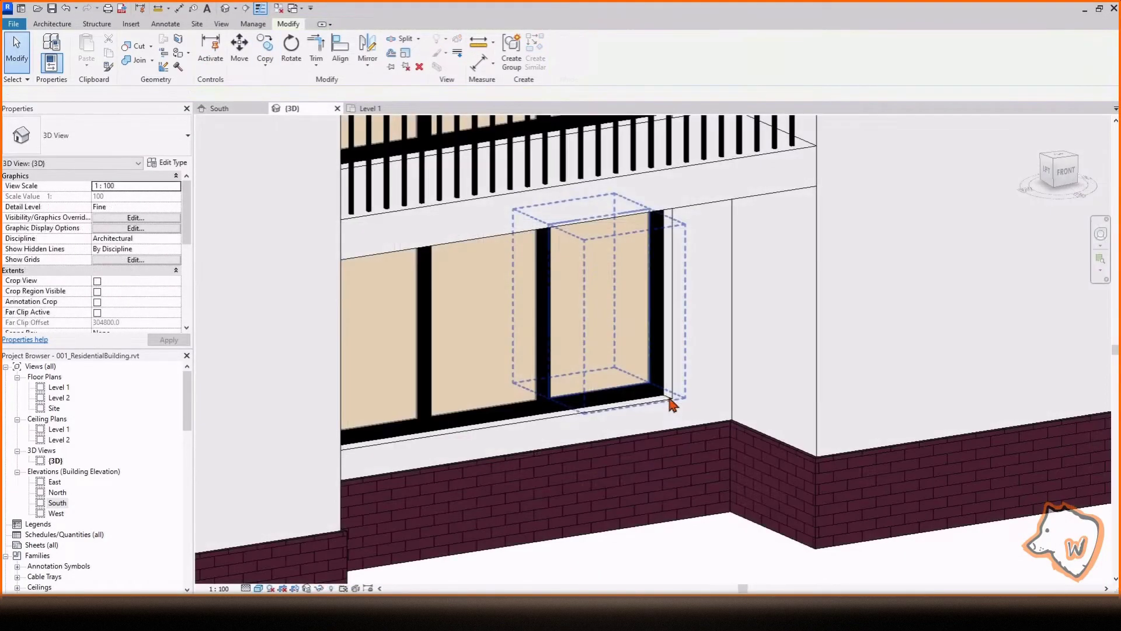
# Copy the Level 1 window about 1400 mm outward from the recessed wall in the Level 1 floor plan
pyautogui.click(683, 408)
pyautogui.scroll(-3, 600, 518)
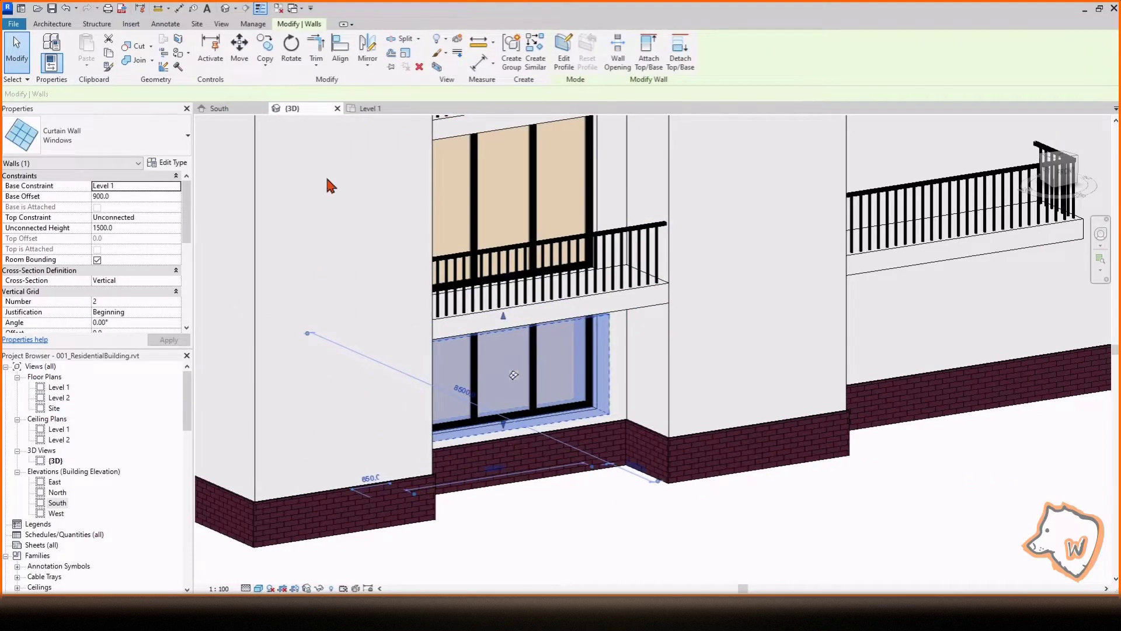
pyautogui.click(371, 109)
pyautogui.scroll(-2, 529, 399)
pyautogui.click(264, 50)
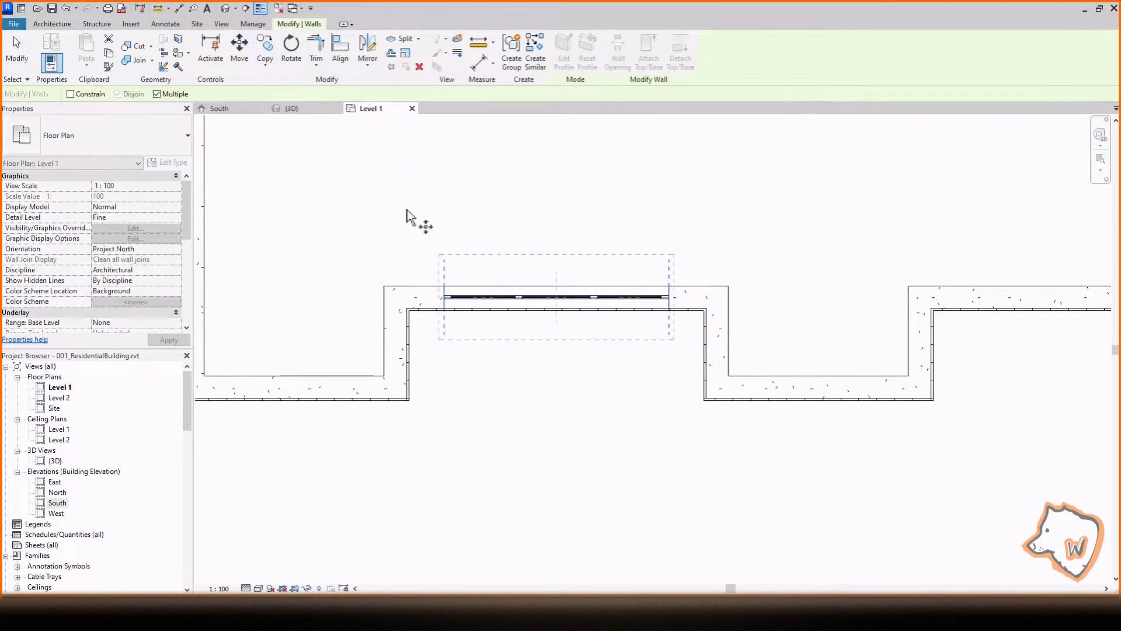
pyautogui.click(545, 354)
pyautogui.click(552, 461)
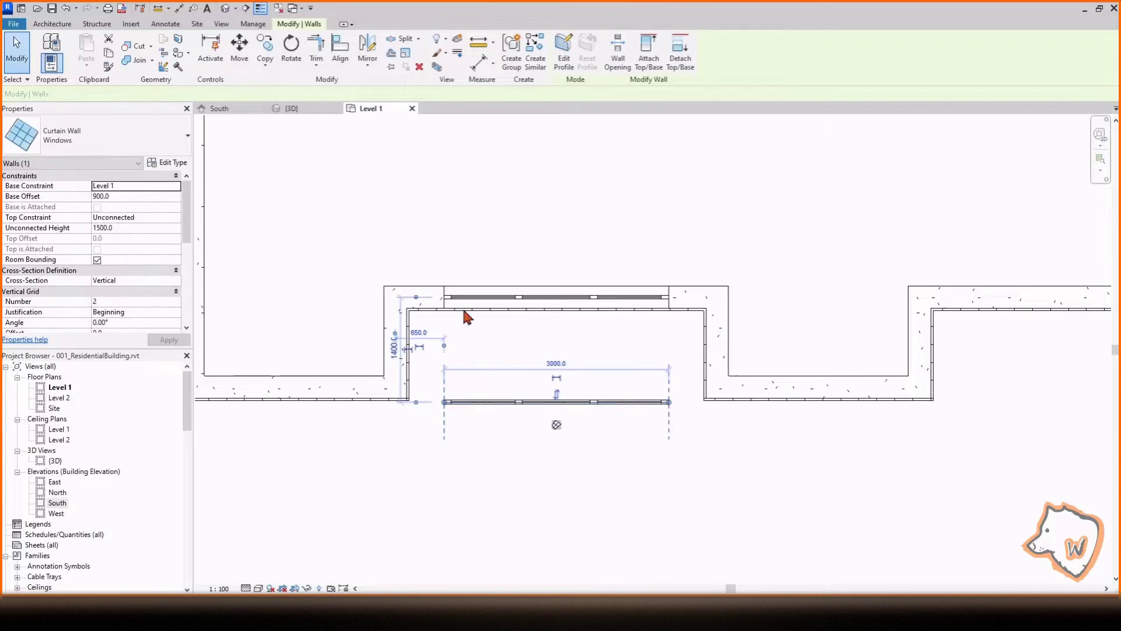
# Duplicate the copied window's curtain wall type as Blinds and set its curtain panel to Empty System Panel : Empty
pyautogui.click(287, 108)
pyautogui.scroll(5, 551, 403)
pyautogui.click(168, 162)
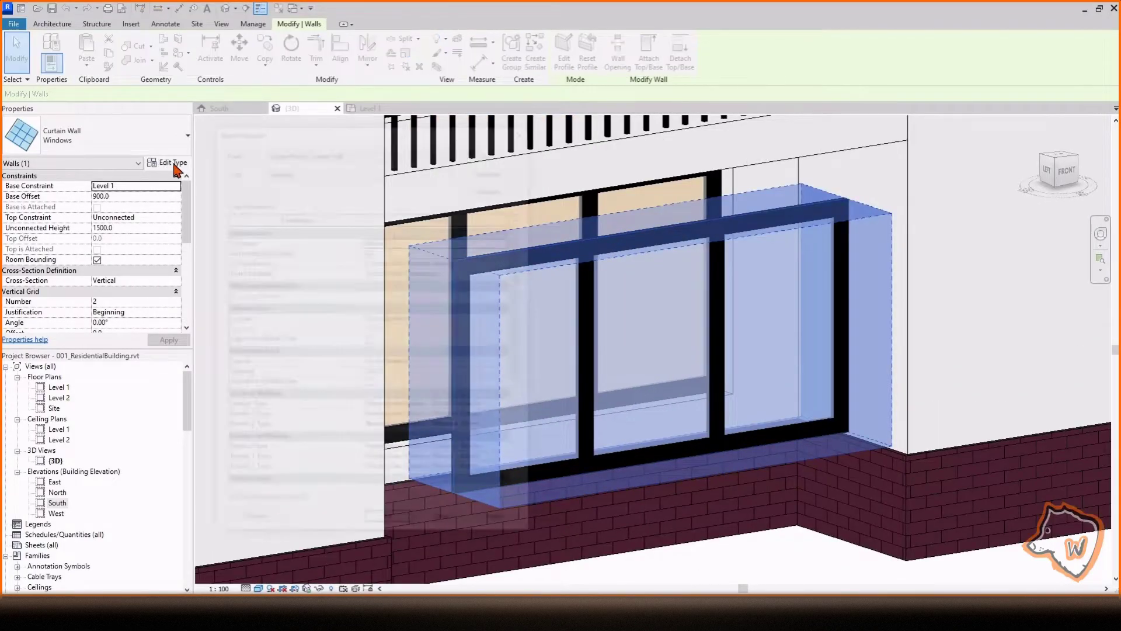
pyautogui.click(485, 171)
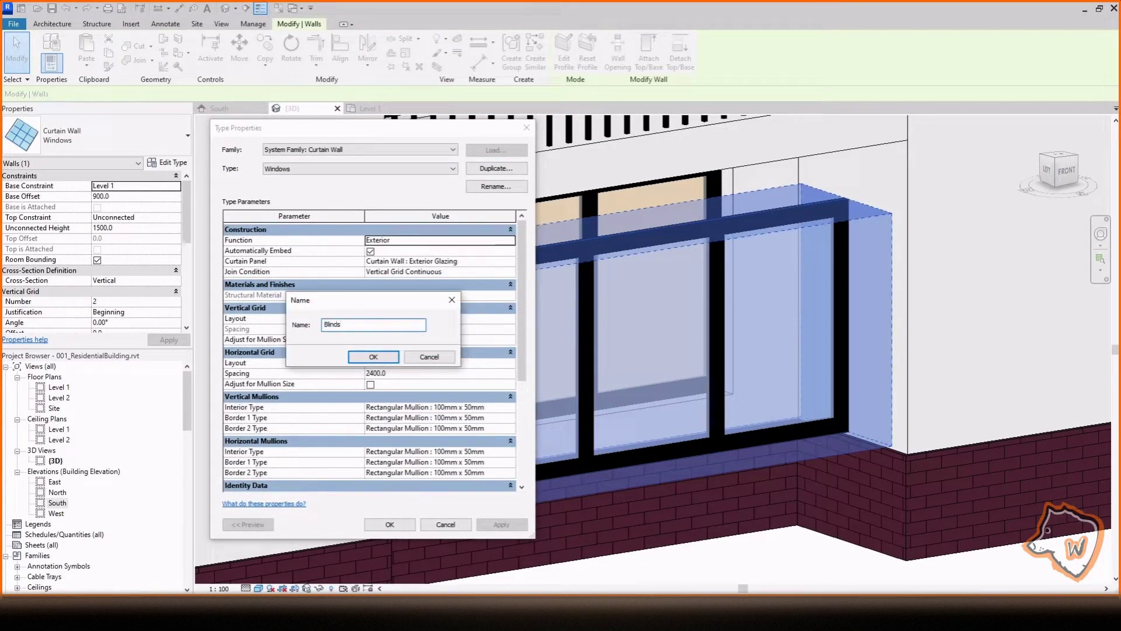
pyautogui.click(391, 356)
pyautogui.click(511, 262)
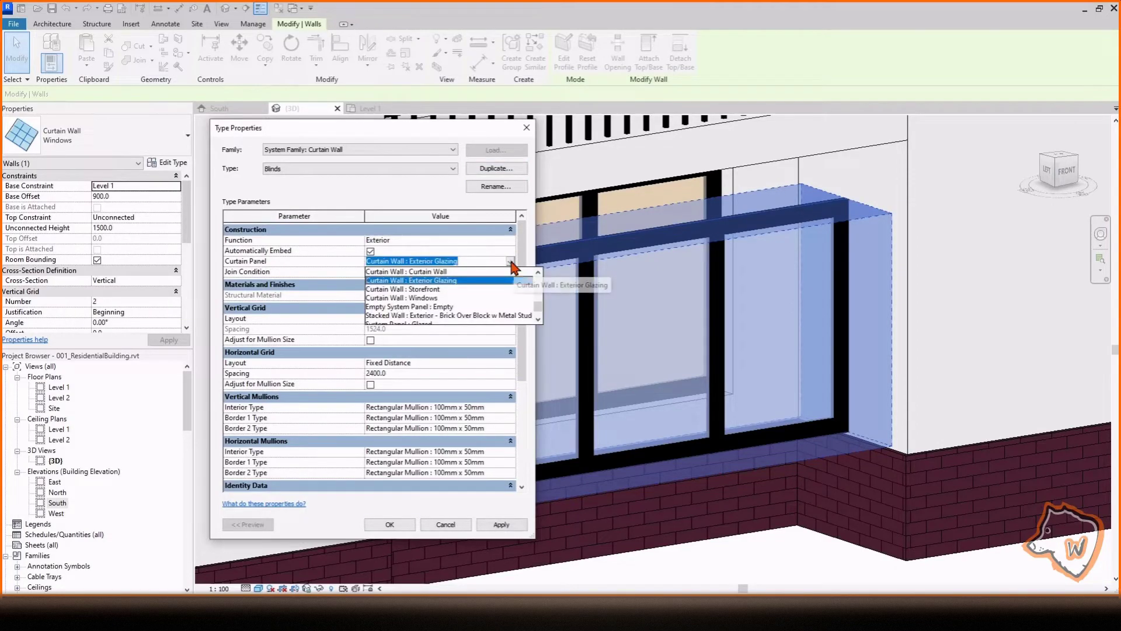
pyautogui.click(448, 314)
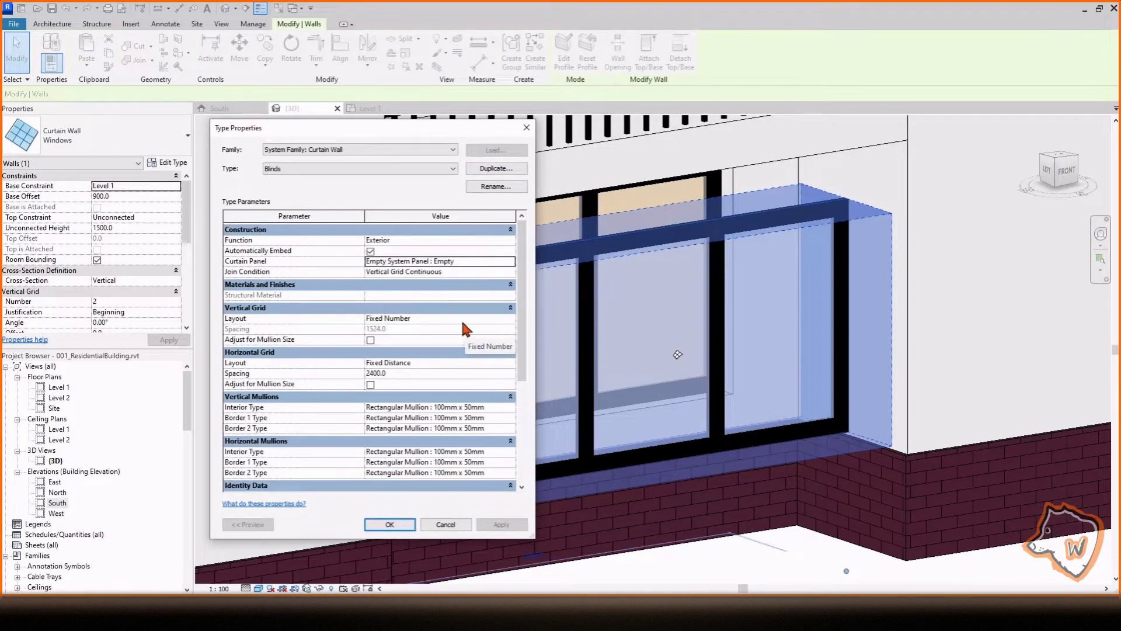
# Set the Blinds type's vertical grid layout to Fixed Distance with a spacing of 5000
pyautogui.click(493, 318)
pyautogui.click(421, 339)
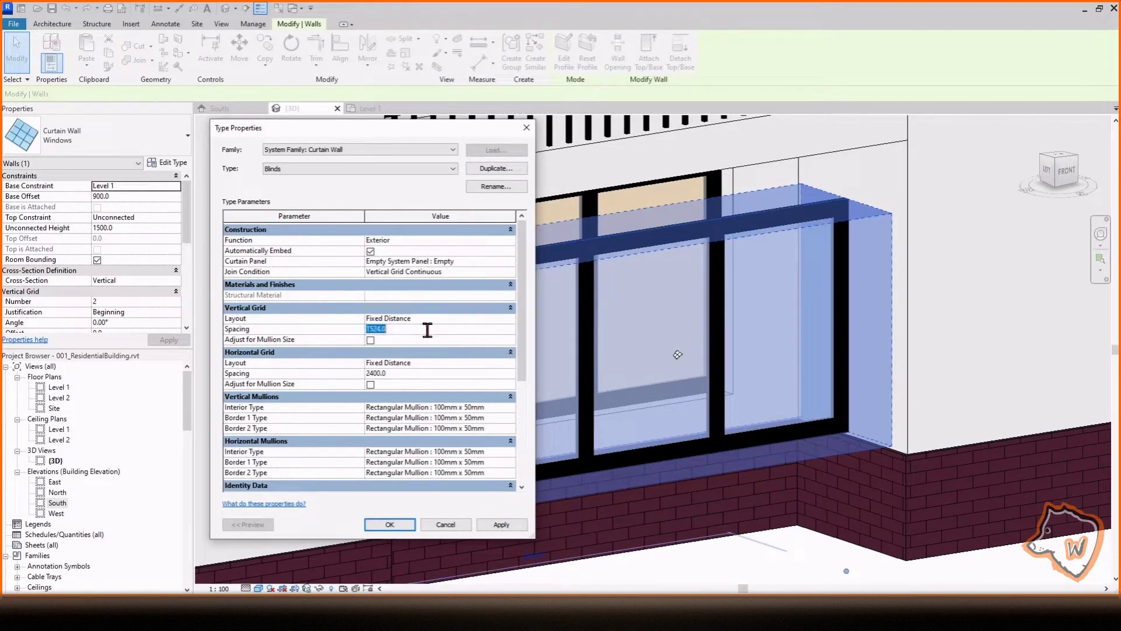
pyautogui.click(501, 526)
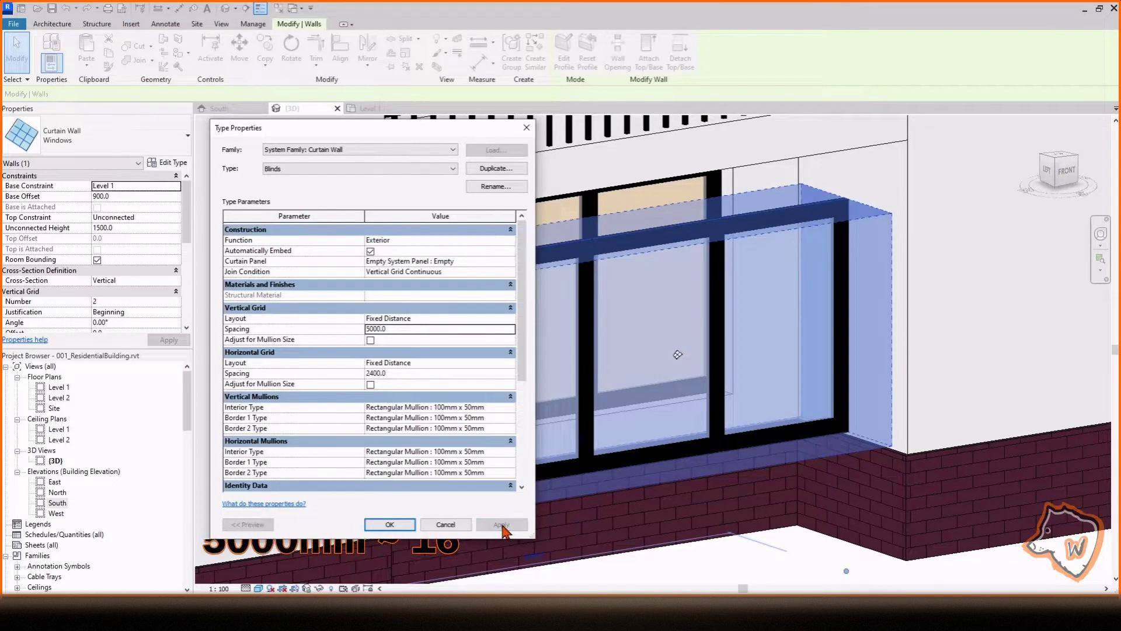
pyautogui.click(390, 524)
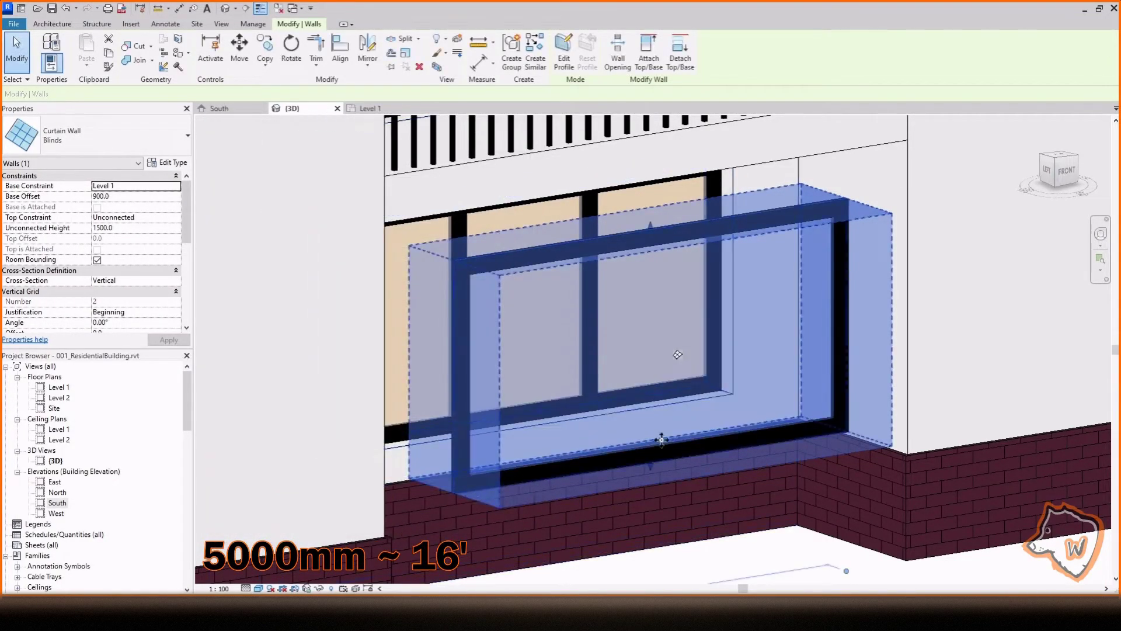
# Set the interior, border 1 and border 2 vertical mullions of the Blinds type to None
pyautogui.click(168, 163)
pyautogui.moveTo(419, 124); pyautogui.dragTo(319, 125)
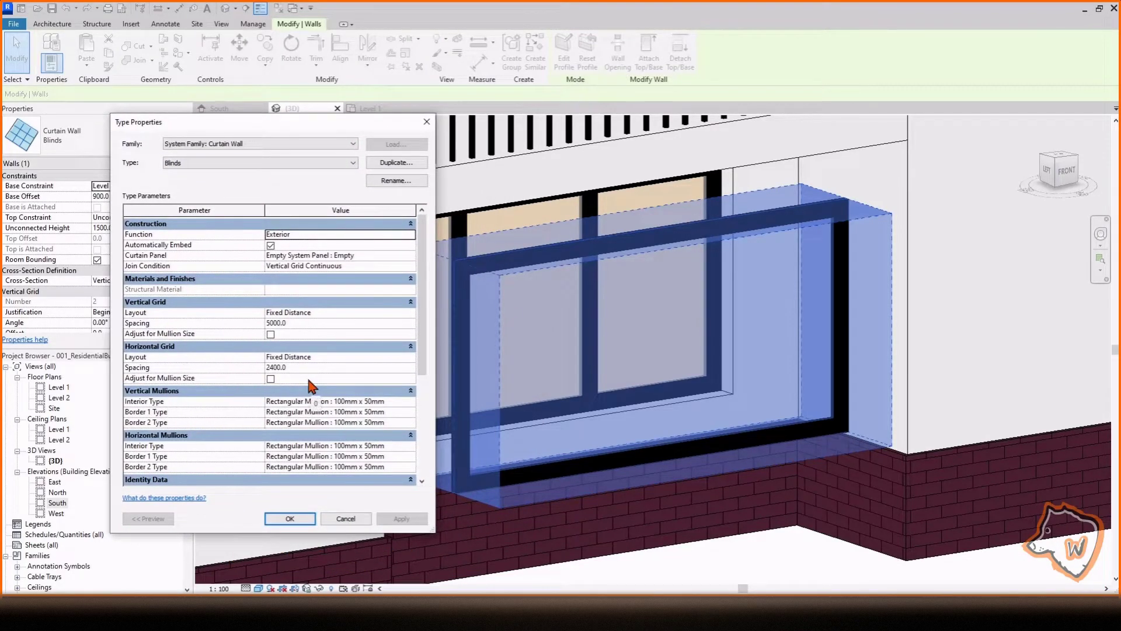
pyautogui.click(411, 401)
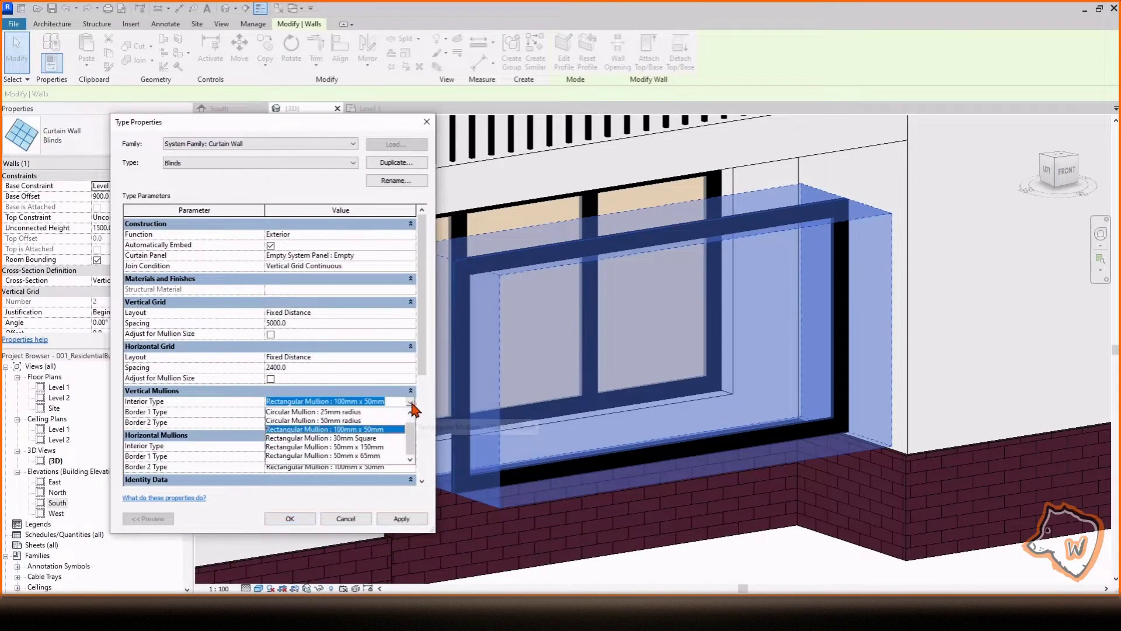
pyautogui.click(322, 412)
pyautogui.click(321, 412)
pyautogui.click(319, 425)
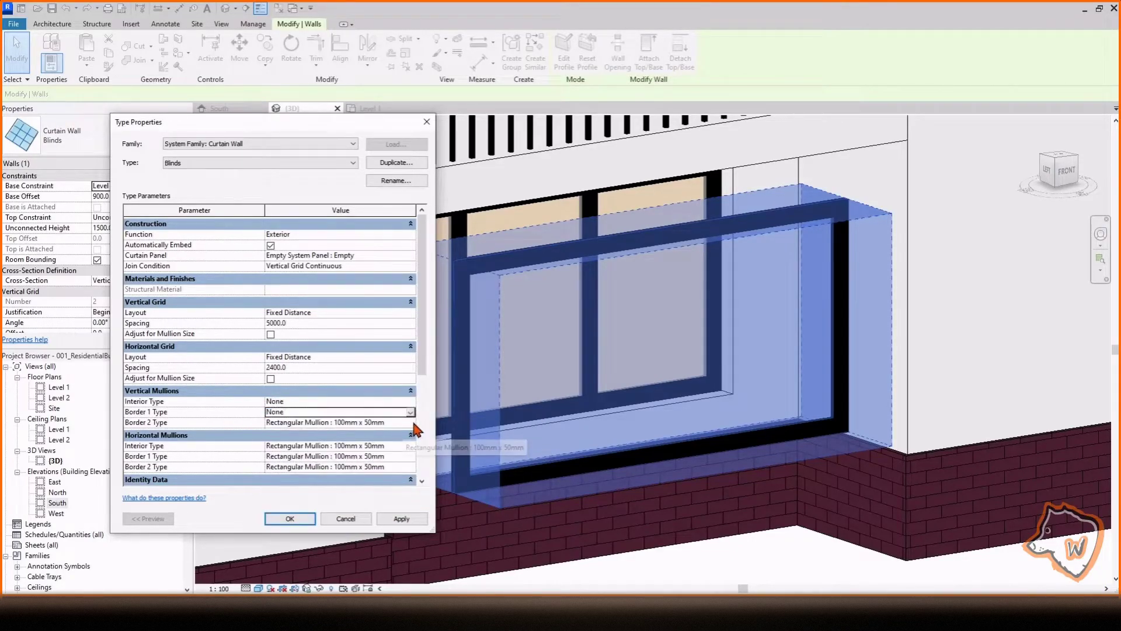
pyautogui.click(409, 423)
pyautogui.click(297, 432)
# Set the interior and border 1 horizontal mullions of the Blinds type to None and apply the type changes
pyautogui.scroll(-2, 298, 433)
pyautogui.click(410, 368)
pyautogui.click(351, 378)
pyautogui.click(409, 378)
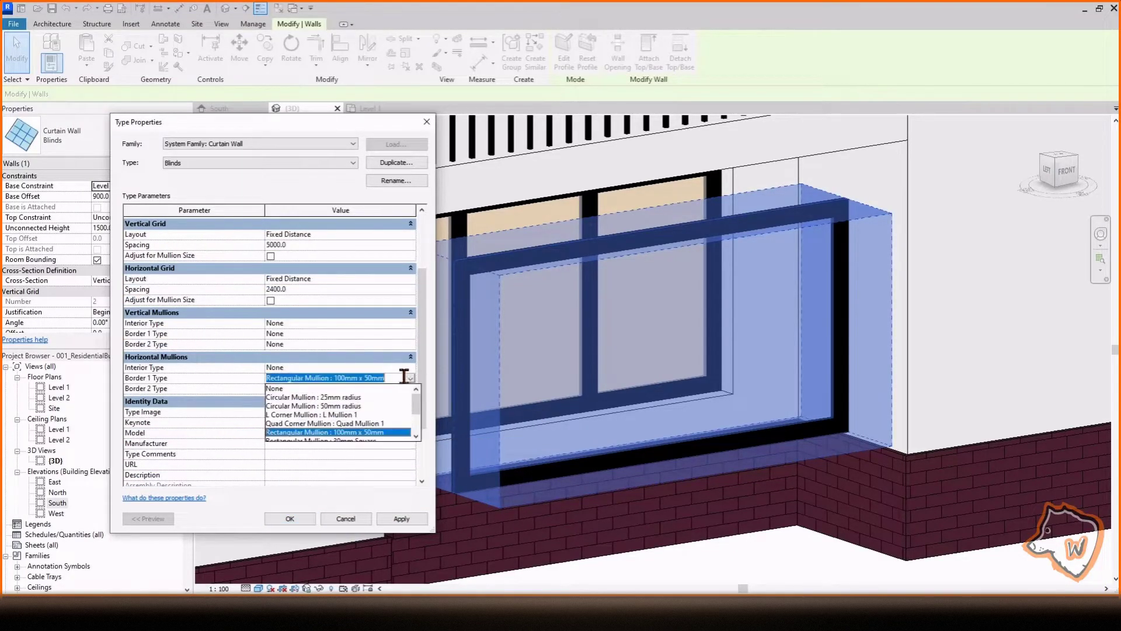
pyautogui.click(328, 387)
pyautogui.click(403, 519)
pyautogui.click(294, 517)
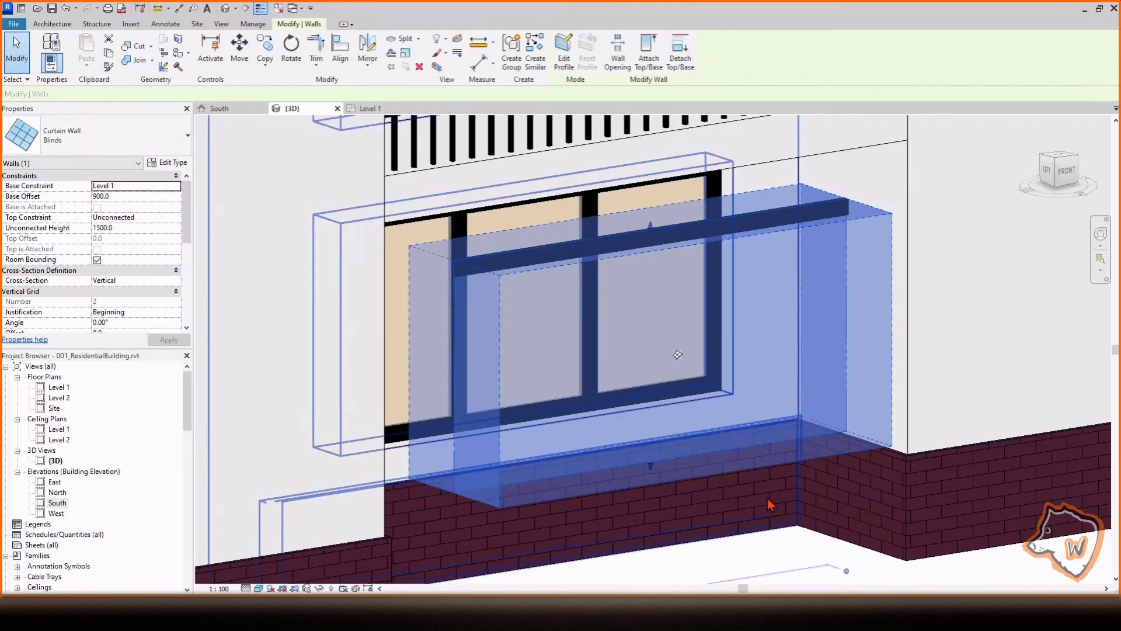
pyautogui.click(763, 573)
# Create a new family from the English Metric Profile-Mullion.rft template
pyautogui.click(10, 24)
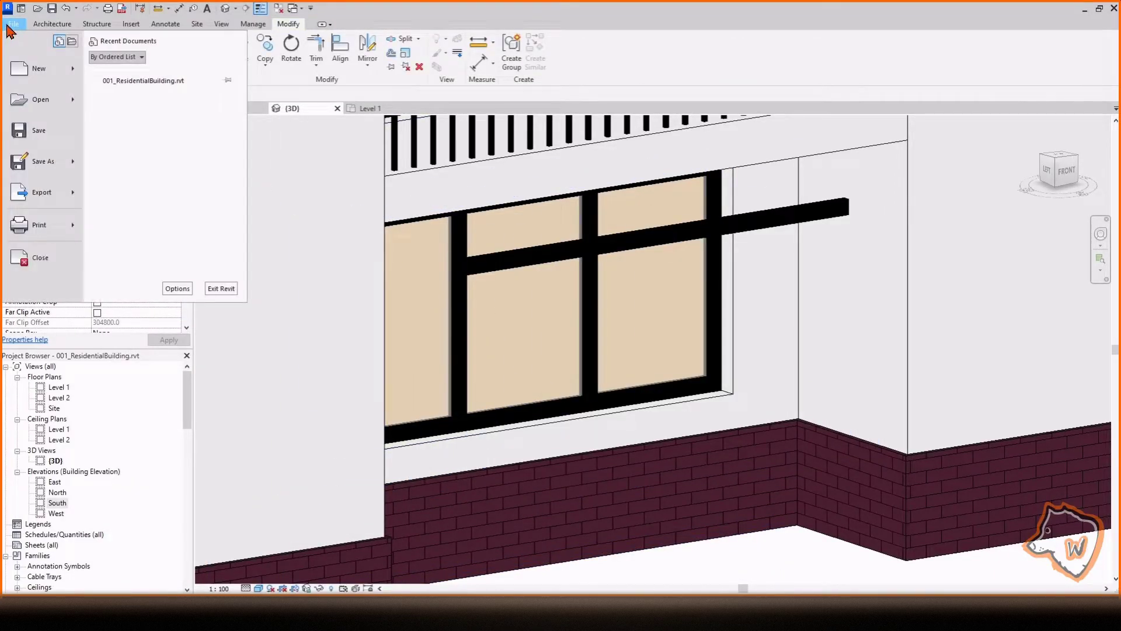
pyautogui.moveTo(35, 69)
pyautogui.click(111, 98)
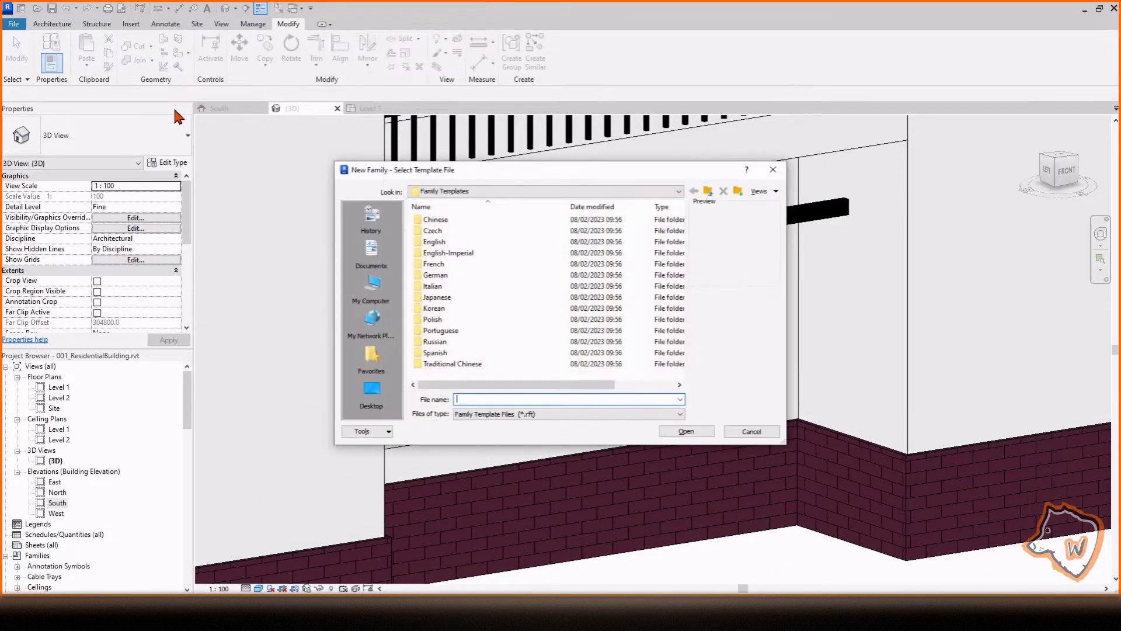
pyautogui.doubleClick(456, 242)
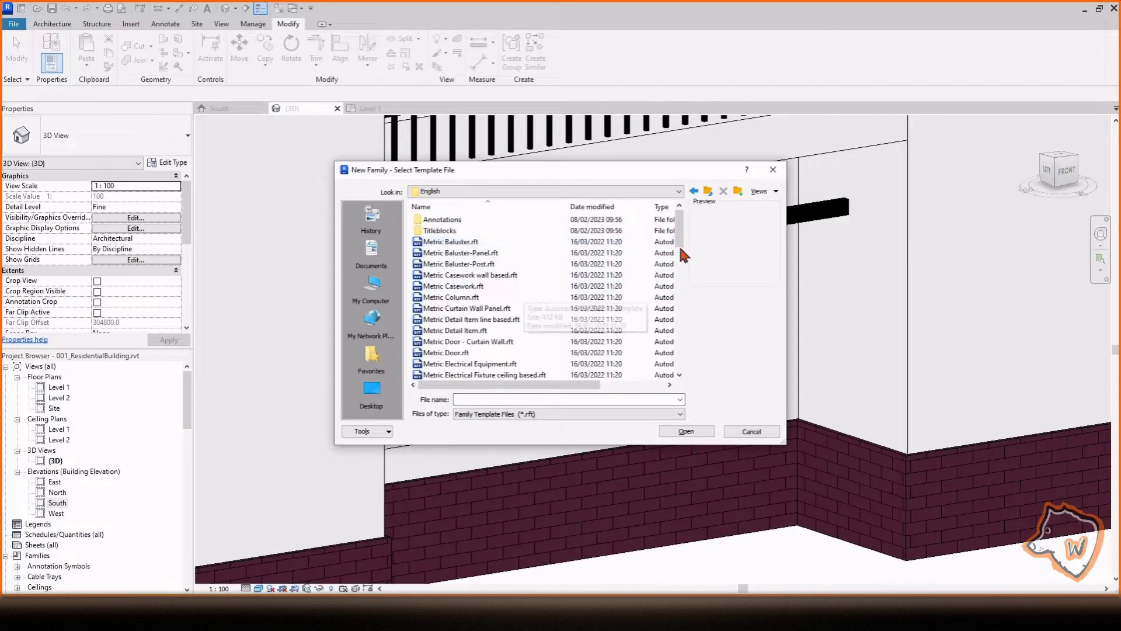
pyautogui.moveTo(681, 228); pyautogui.dragTo(681, 325)
pyautogui.click(466, 330)
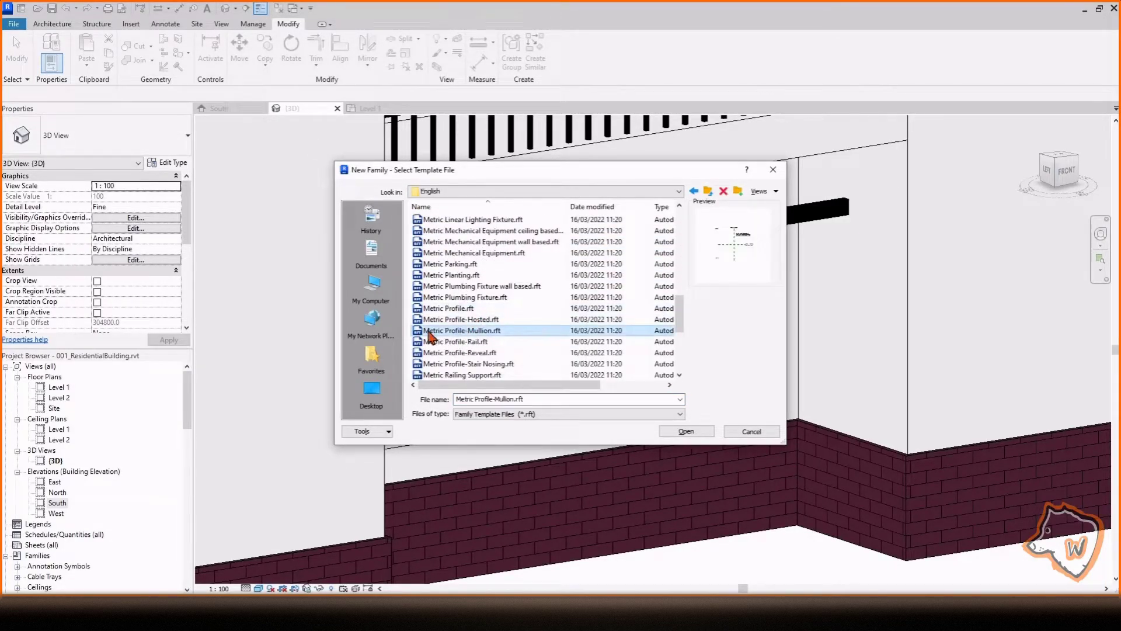
pyautogui.click(682, 431)
# Draw a start-end-radius arc with an 80 mm chord on the vertical reference plane, centred on the Center Front/Back plane, radius about 79 mm
pyautogui.scroll(4, 920, 330)
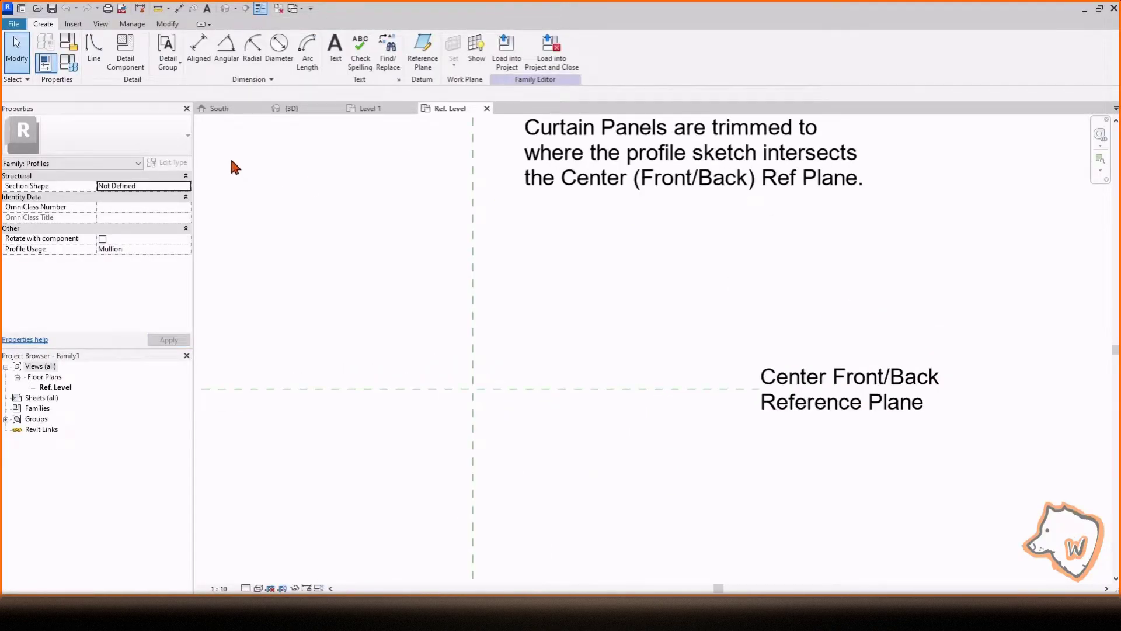
pyautogui.click(518, 52)
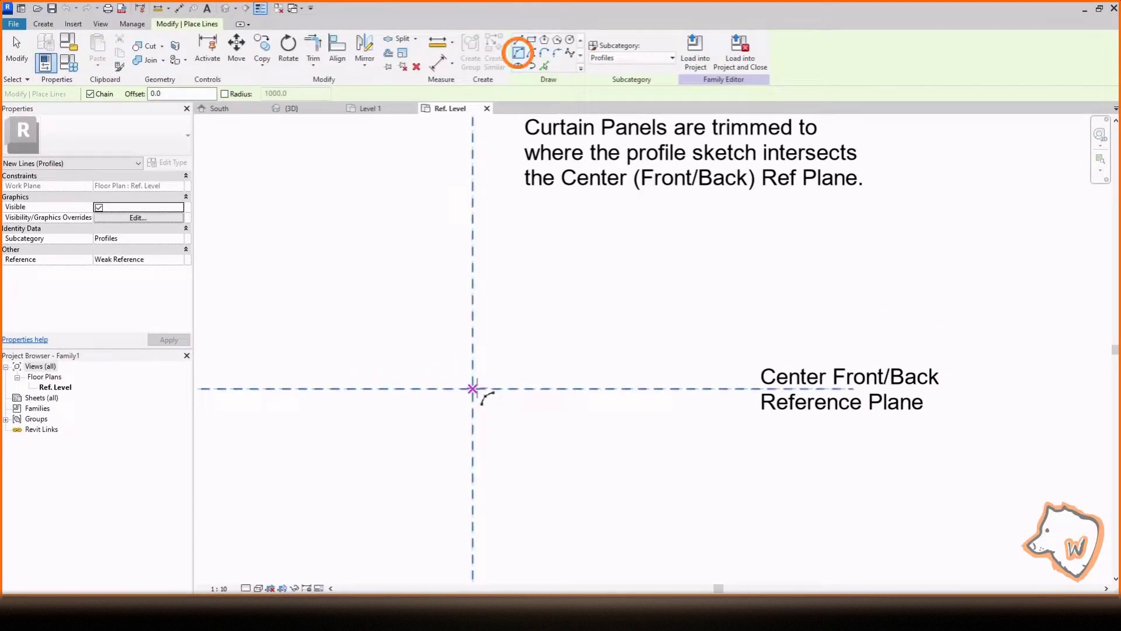
pyautogui.scroll(2, 489, 419)
pyautogui.click(456, 408)
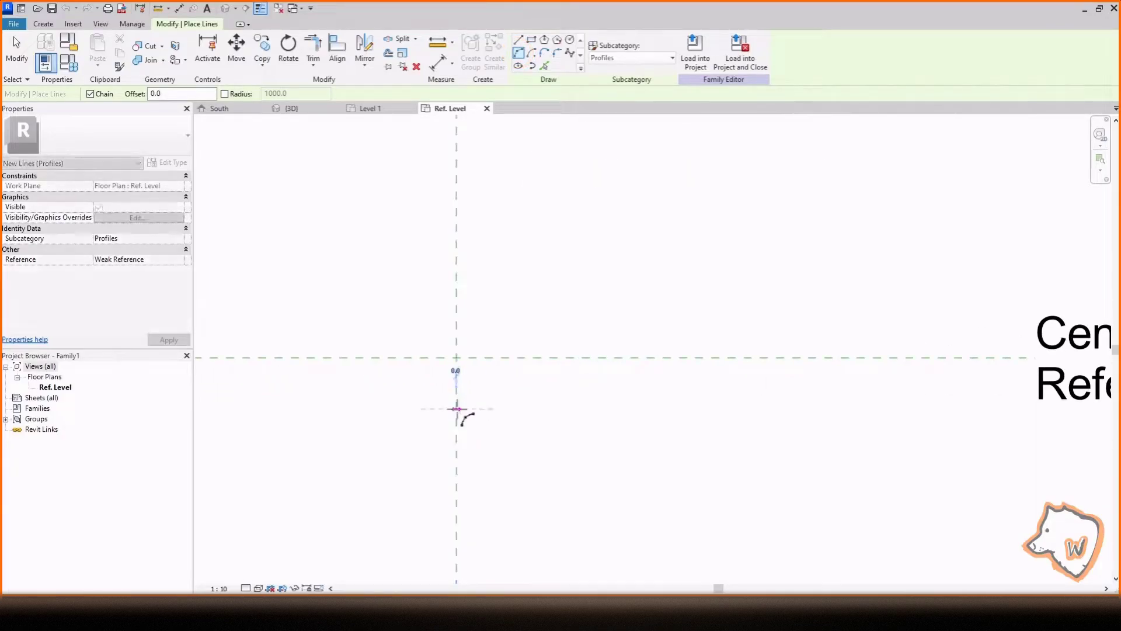
pyautogui.click(457, 307)
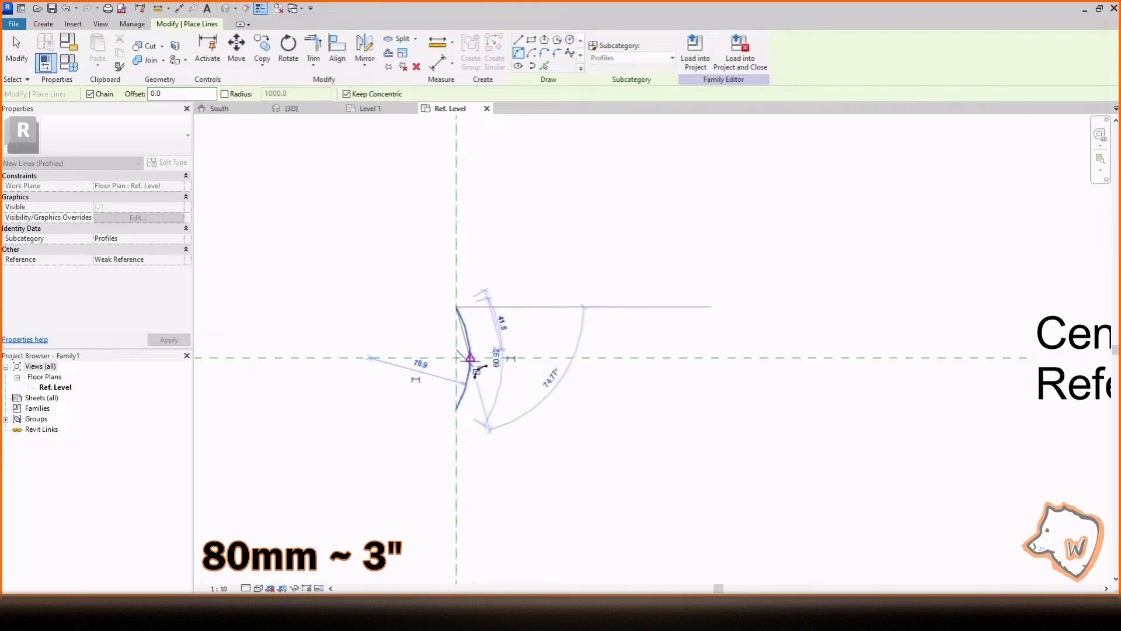
pyautogui.click(471, 361)
pyautogui.press('Escape')
pyautogui.press('Escape')
pyautogui.click(422, 362)
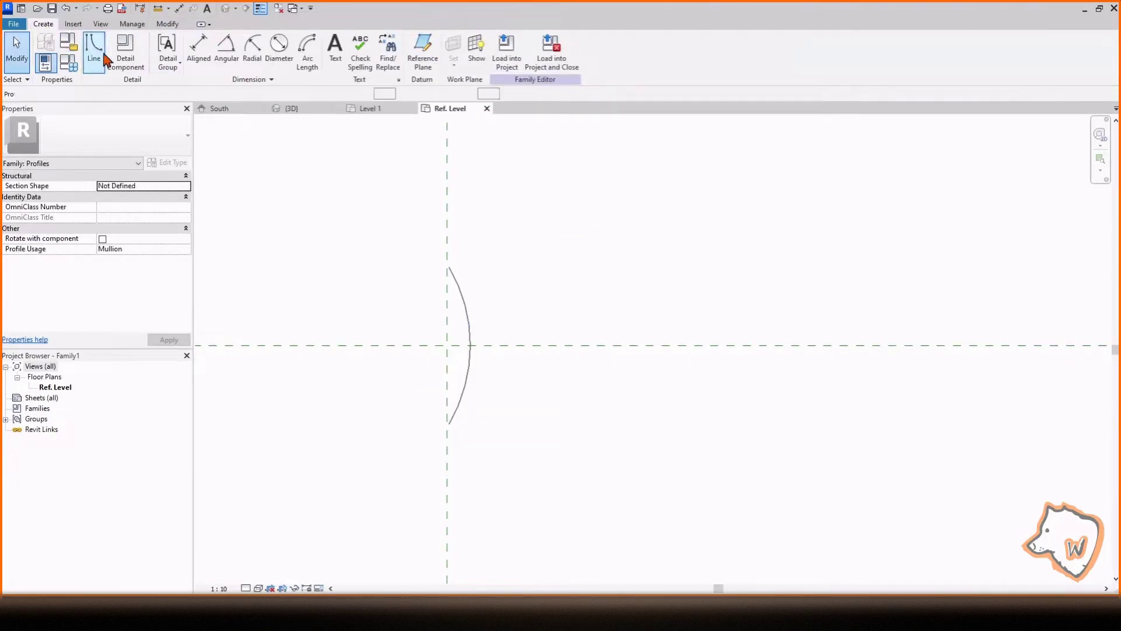
# Create a parallel copy of the arc at a 2 mm offset by picking the existing arc with Pick Lines
pyautogui.click(103, 56)
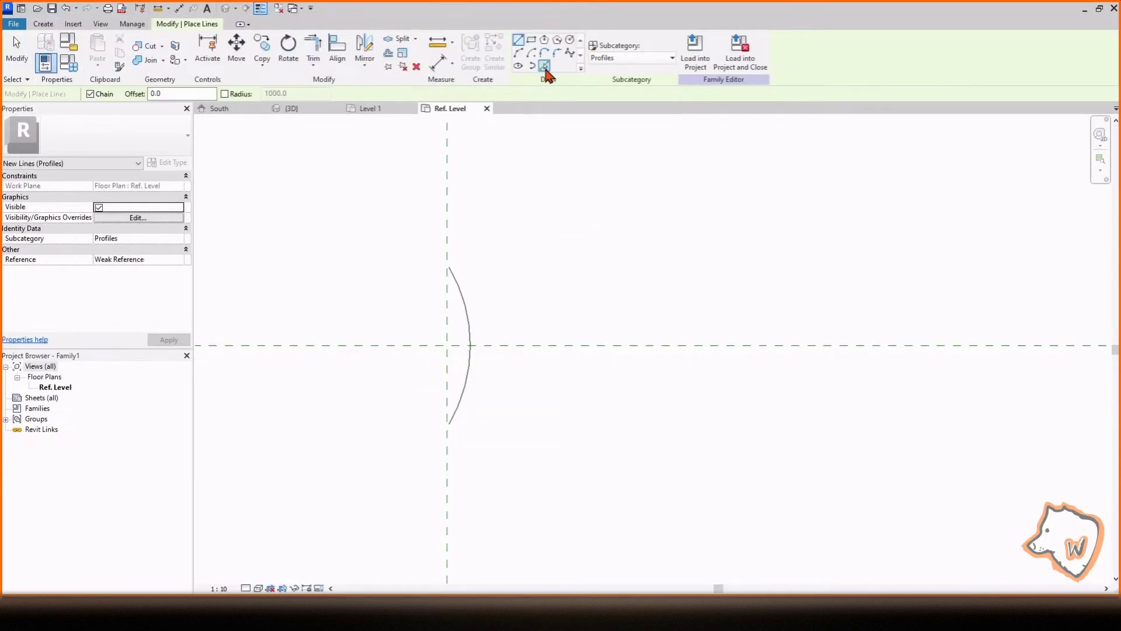
pyautogui.moveTo(127, 92); pyautogui.dragTo(77, 104)
pyautogui.write('2')
pyautogui.press('Return')
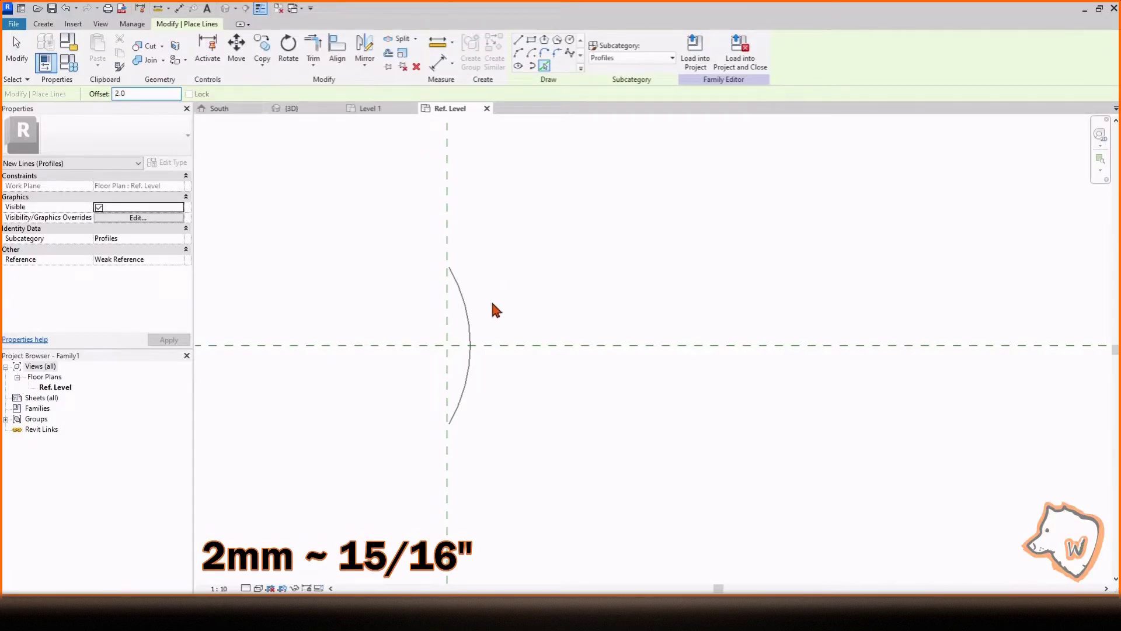
pyautogui.click(467, 330)
pyautogui.scroll(3, 447, 333)
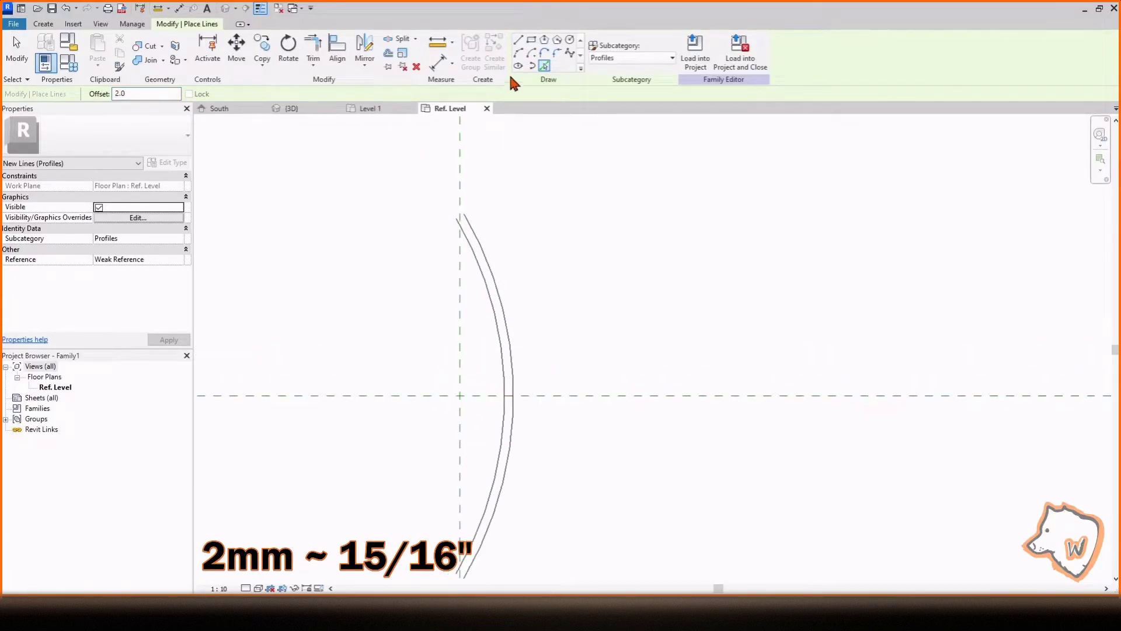
pyautogui.click(463, 215)
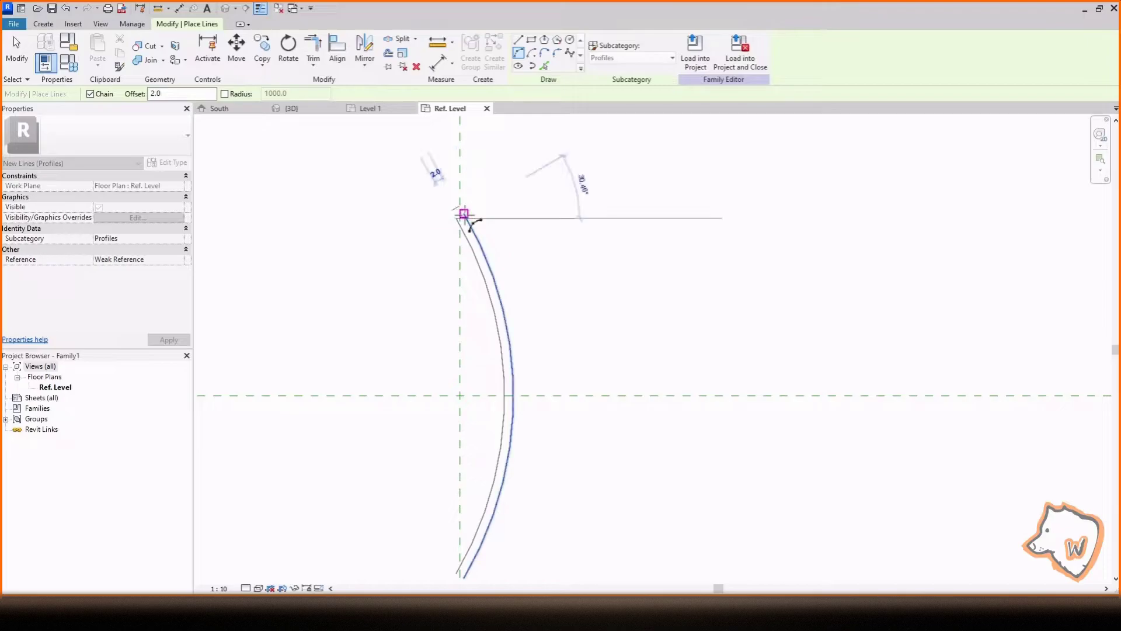
pyautogui.scroll(2, 470, 223)
pyautogui.scroll(-2, 468, 219)
pyautogui.press('Escape')
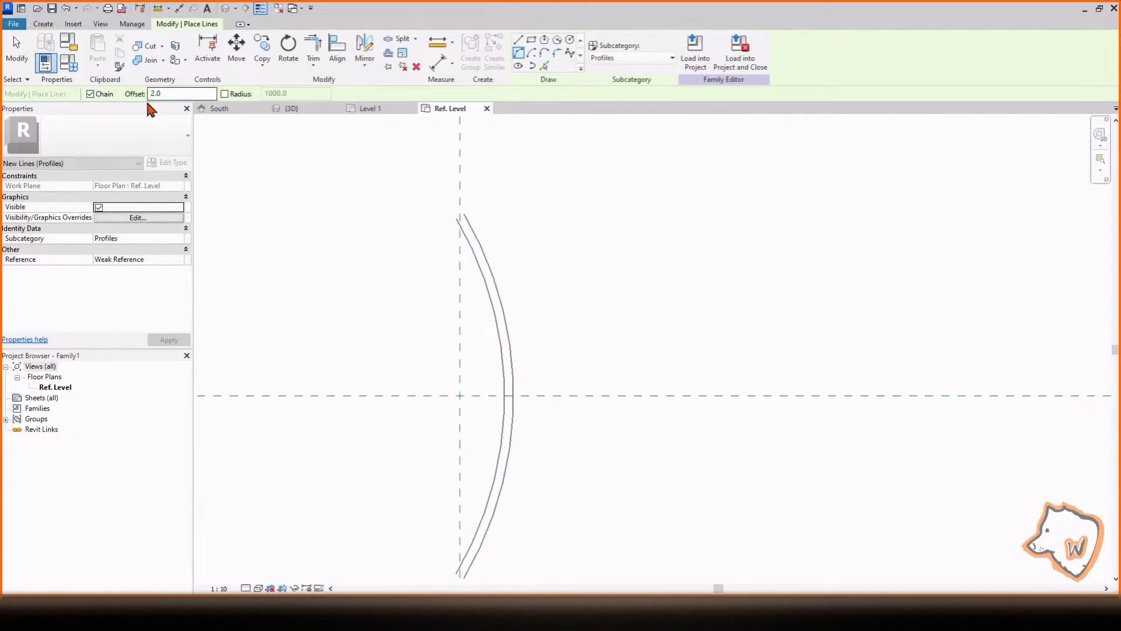
# Set the line offset to 0 and close both ends of the profile with small start-end-radius arcs between the two curves
pyautogui.scroll(2, 441, 233)
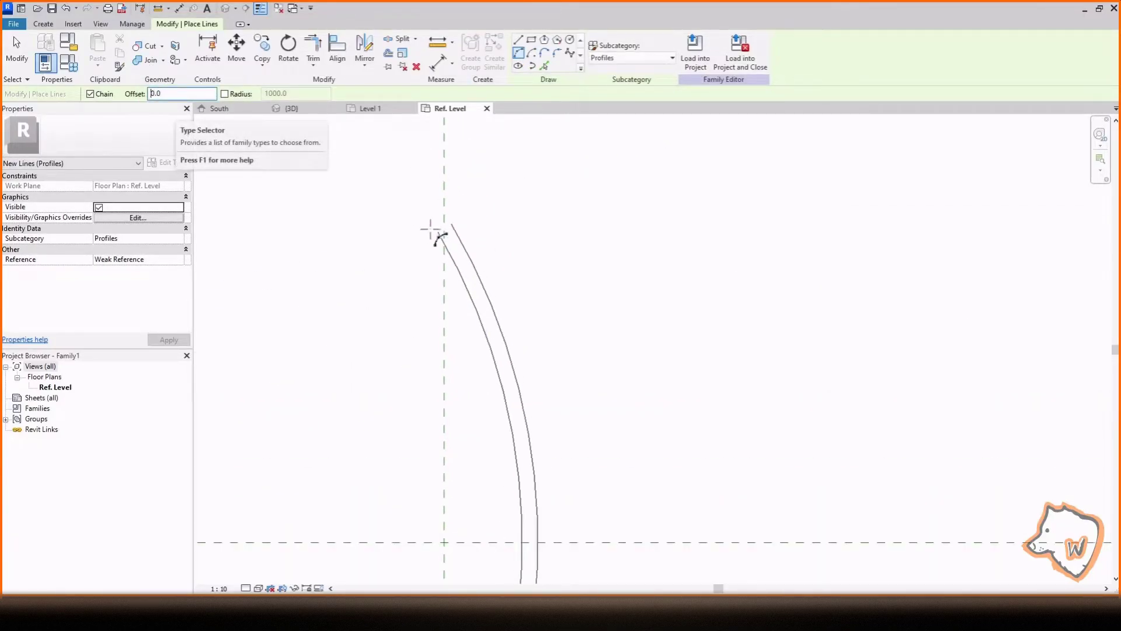
pyautogui.click(444, 225)
pyautogui.press('Escape')
pyautogui.scroll(-3, 507, 161)
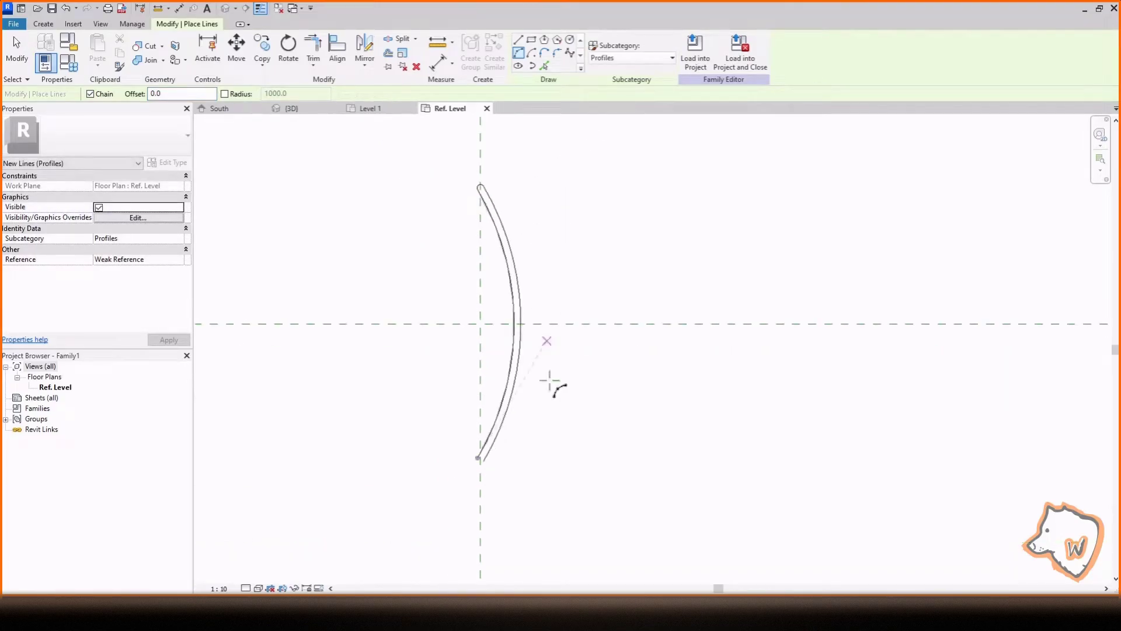
pyautogui.scroll(5, 475, 460)
pyautogui.click(491, 438)
pyautogui.click(518, 454)
pyautogui.click(496, 459)
pyautogui.press('Escape')
pyautogui.scroll(-3, 427, 480)
pyautogui.press('Escape')
pyautogui.press('Escape')
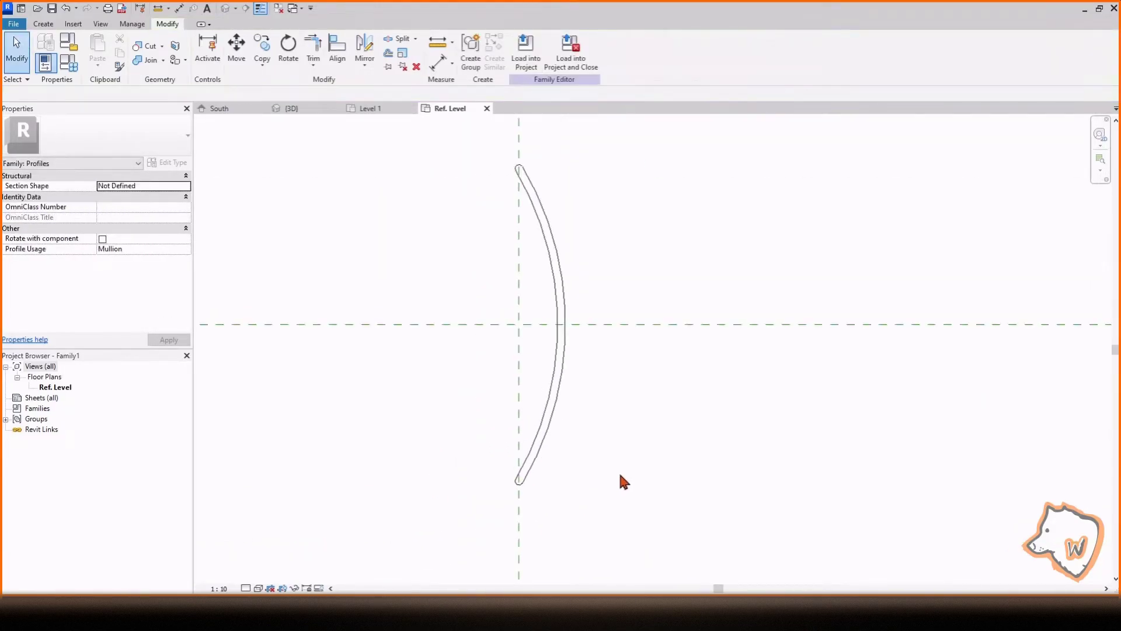
# Rotate the whole closed profile slightly counterclockwise about its centre, so it leans across the vertical reference plane
pyautogui.scroll(-2, 467, 449)
pyautogui.moveTo(460, 450); pyautogui.dragTo(598, 232)
pyautogui.click(289, 54)
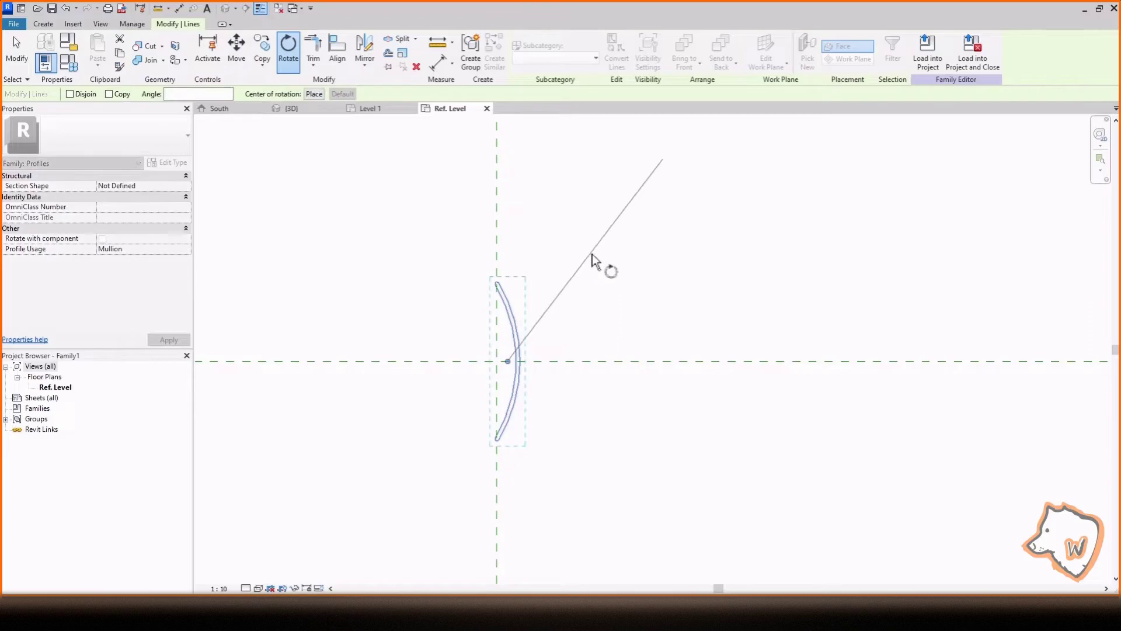
pyautogui.click(687, 361)
pyautogui.click(710, 285)
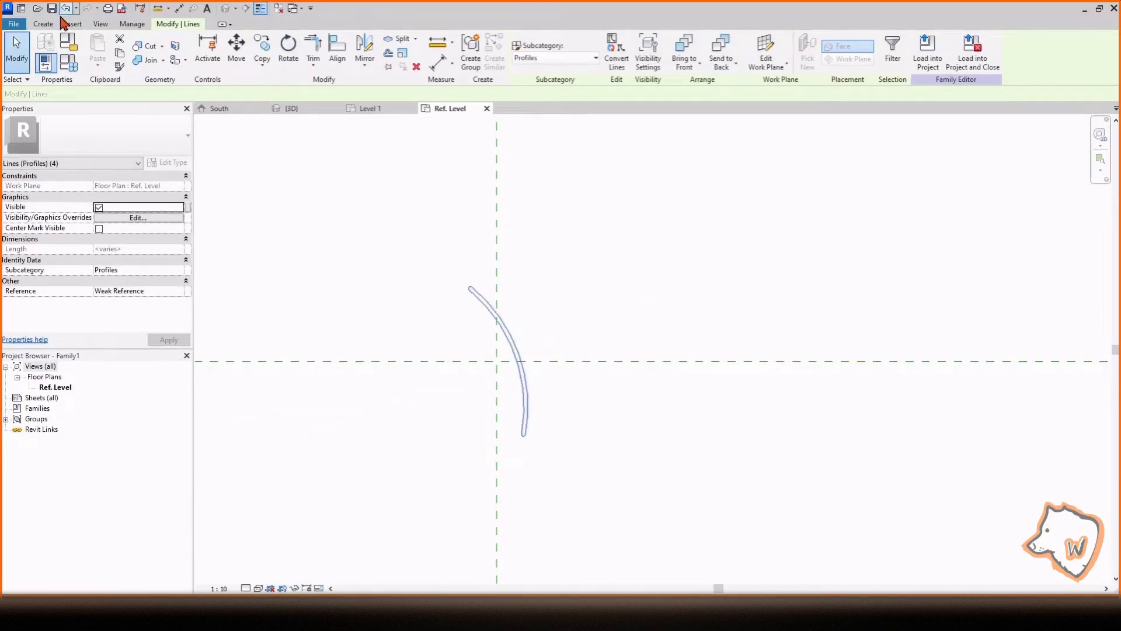
# Save the profile family as BlindsClosed in the Blinds folder
pyautogui.click(52, 8)
pyautogui.write('BlindsClosed')
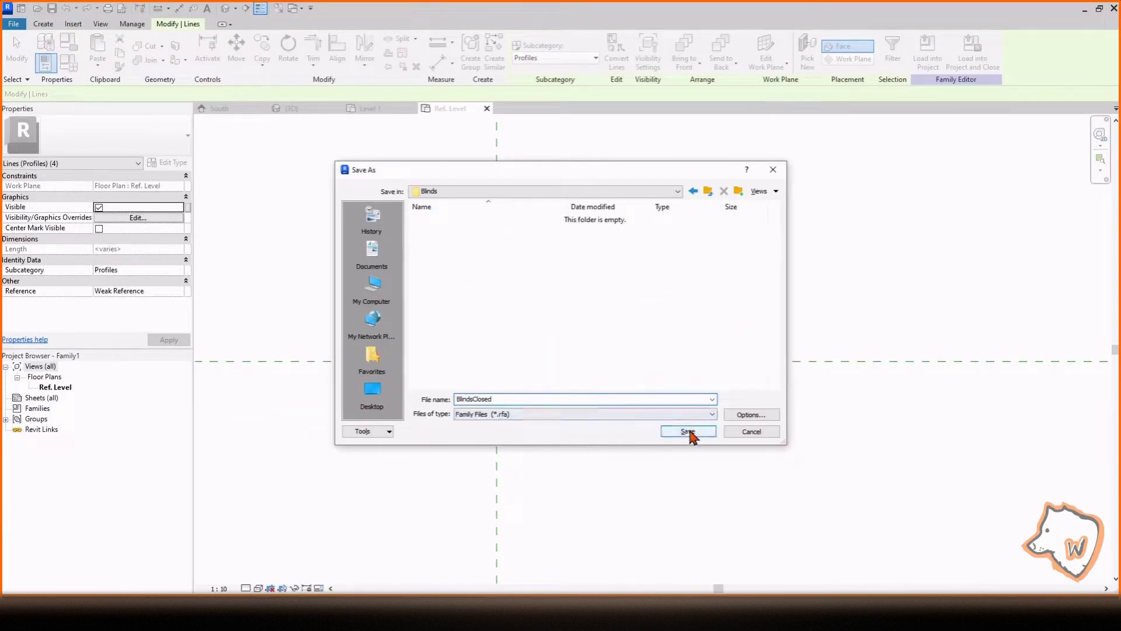
pyautogui.click(688, 431)
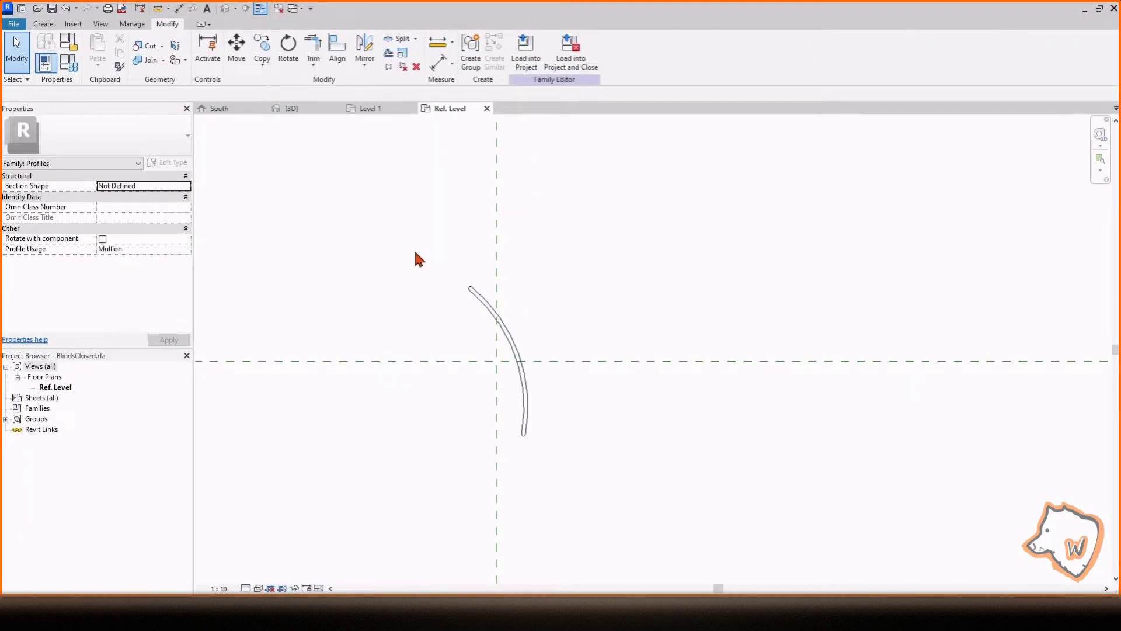
# Rotate the whole profile further counterclockwise about its centre to a nearly horizontal position
pyautogui.moveTo(413, 250); pyautogui.dragTo(623, 502)
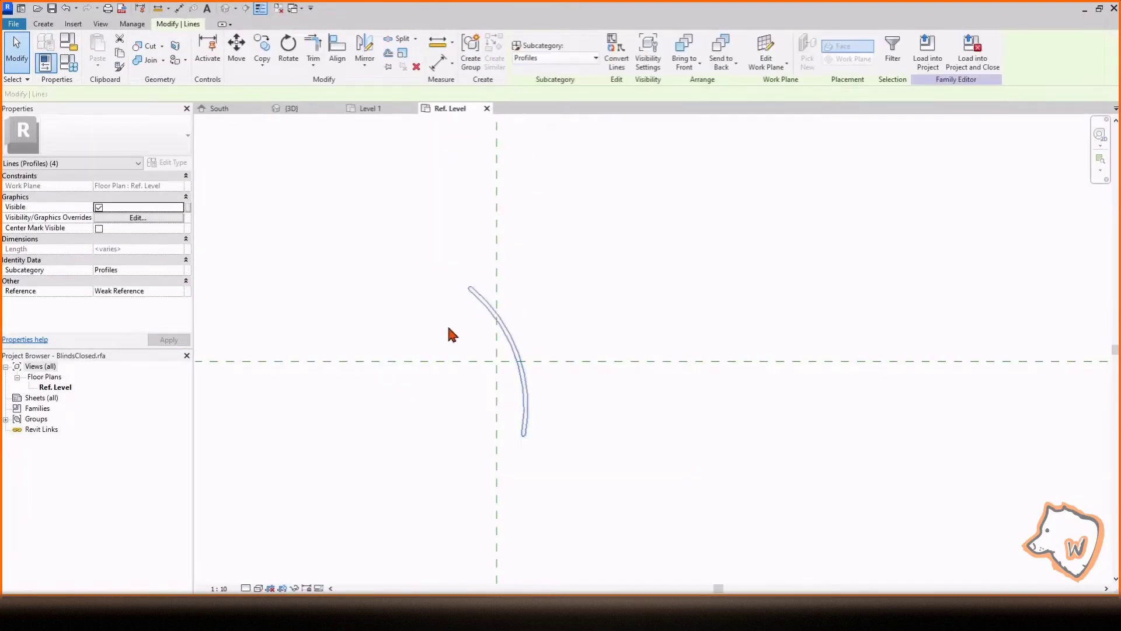
pyautogui.click(288, 52)
pyautogui.click(714, 364)
pyautogui.click(611, 178)
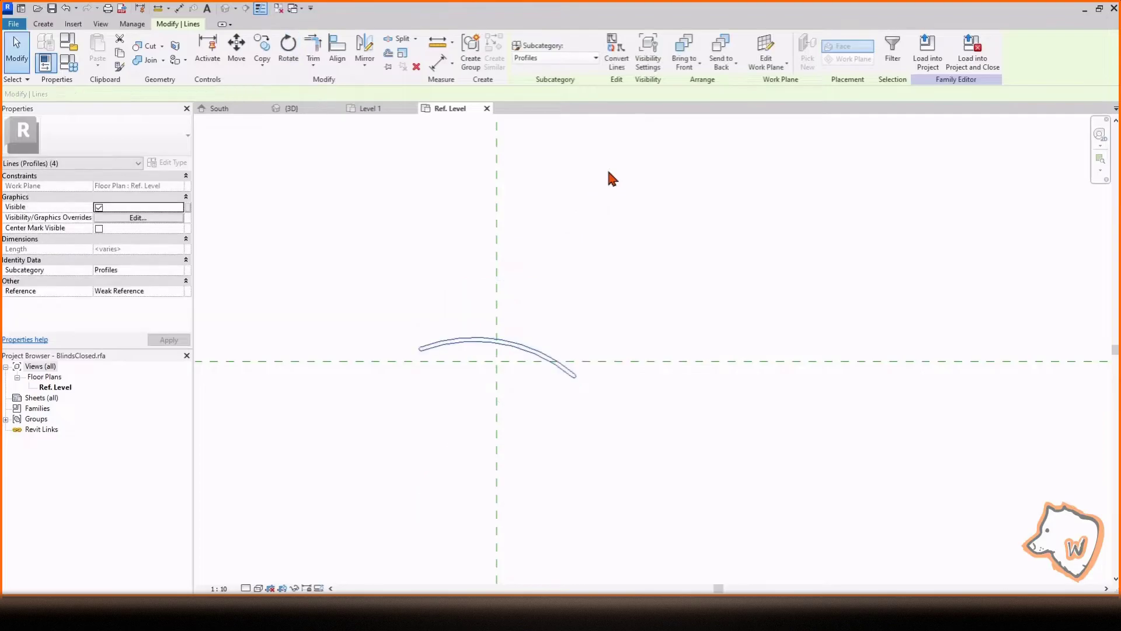
# Save the rotated profile as a separate family named BlindsOpen in the Blinds folder
pyautogui.click(14, 24)
pyautogui.moveTo(15, 159)
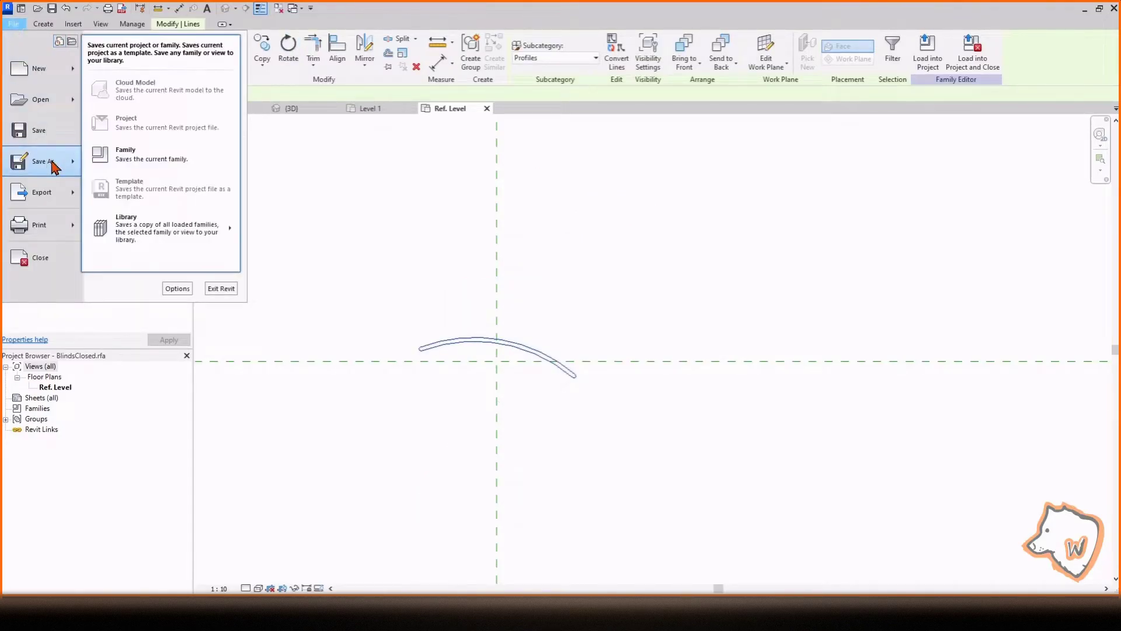
pyautogui.click(164, 155)
pyautogui.click(493, 398)
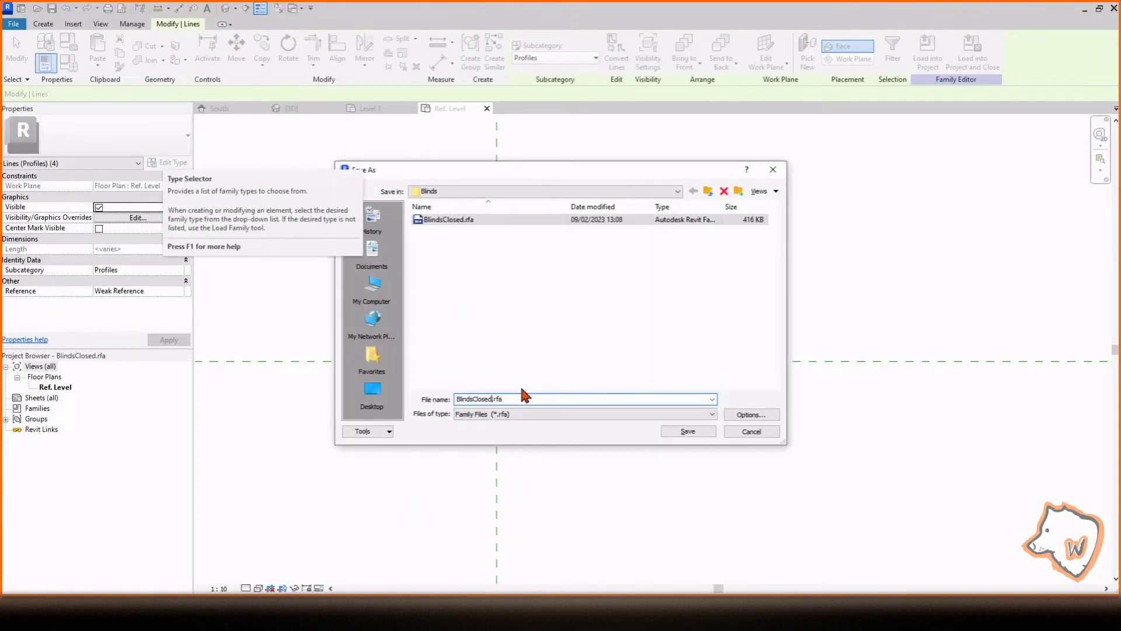
pyautogui.click(696, 433)
pyautogui.click(696, 441)
# Load the BlindsClosed profile family into the 001_ResidentialBuilding.rvt project and switch to the 3D view
pyautogui.click(528, 54)
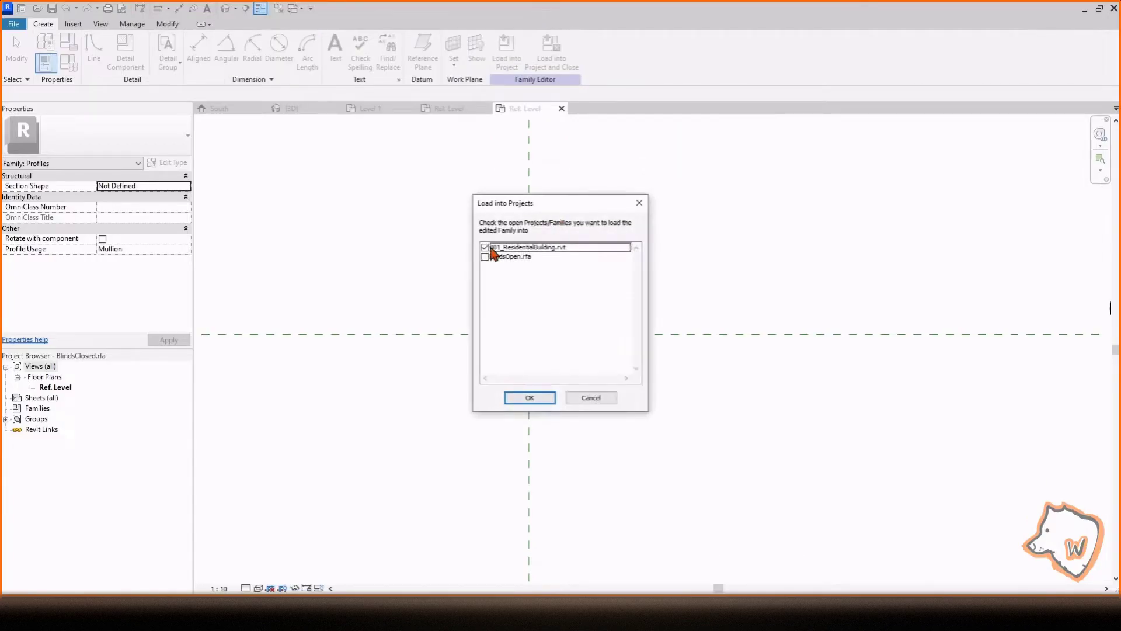
pyautogui.click(530, 398)
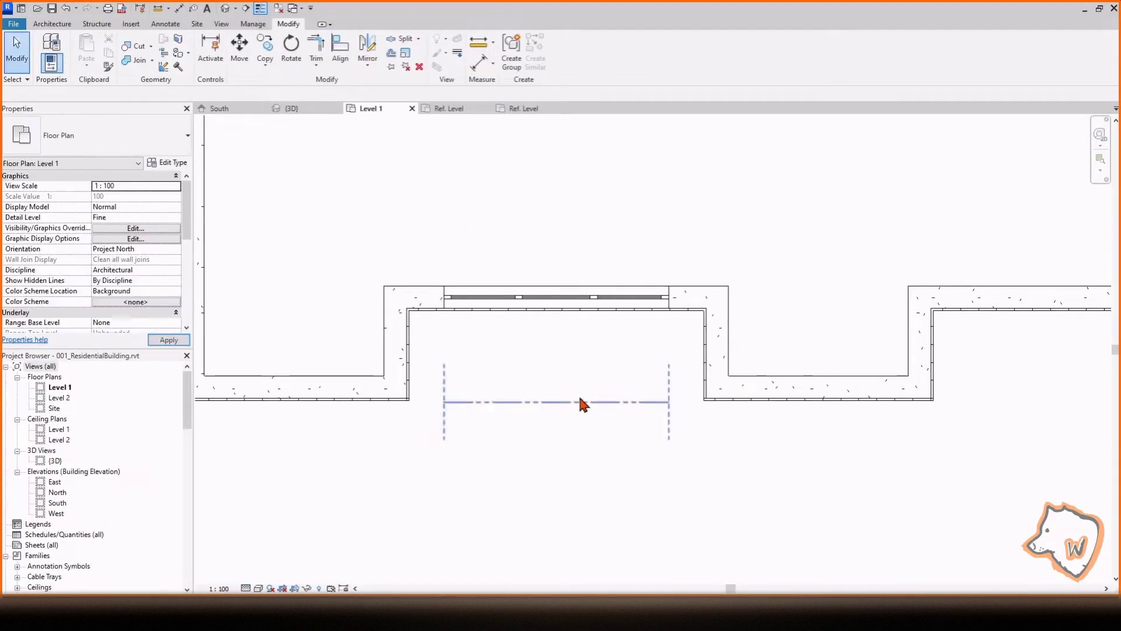
pyautogui.click(314, 111)
# Duplicate the 50mm radius circular mullion type and name the copy BlindsOpen
pyautogui.scroll(-6, 112, 489)
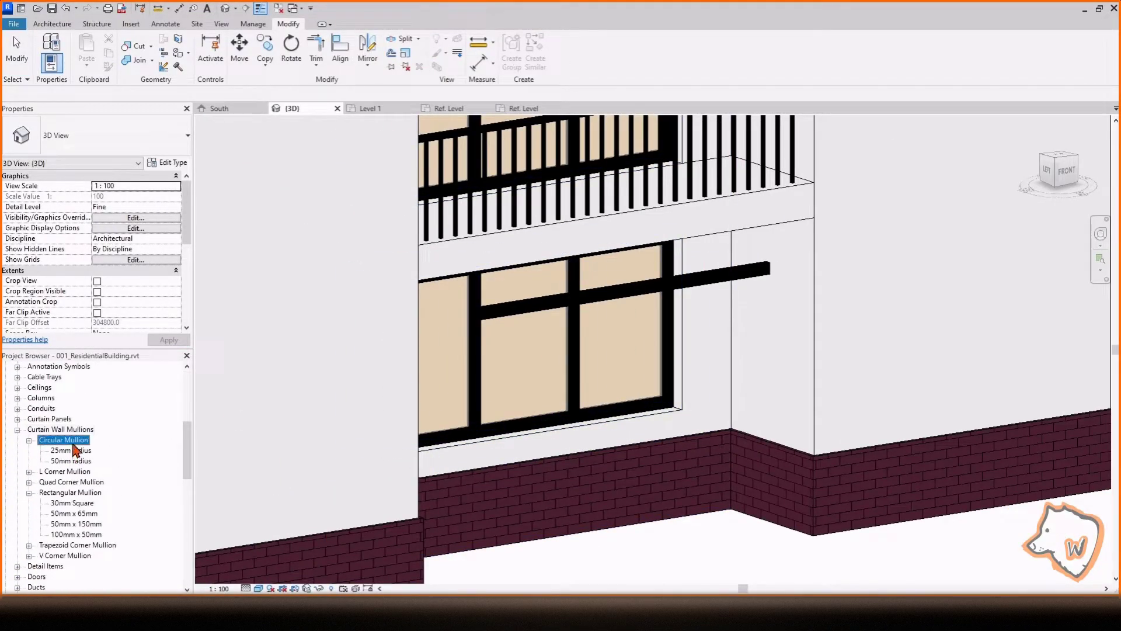
pyautogui.click(74, 462)
pyautogui.rightClick(75, 463)
pyautogui.click(102, 295)
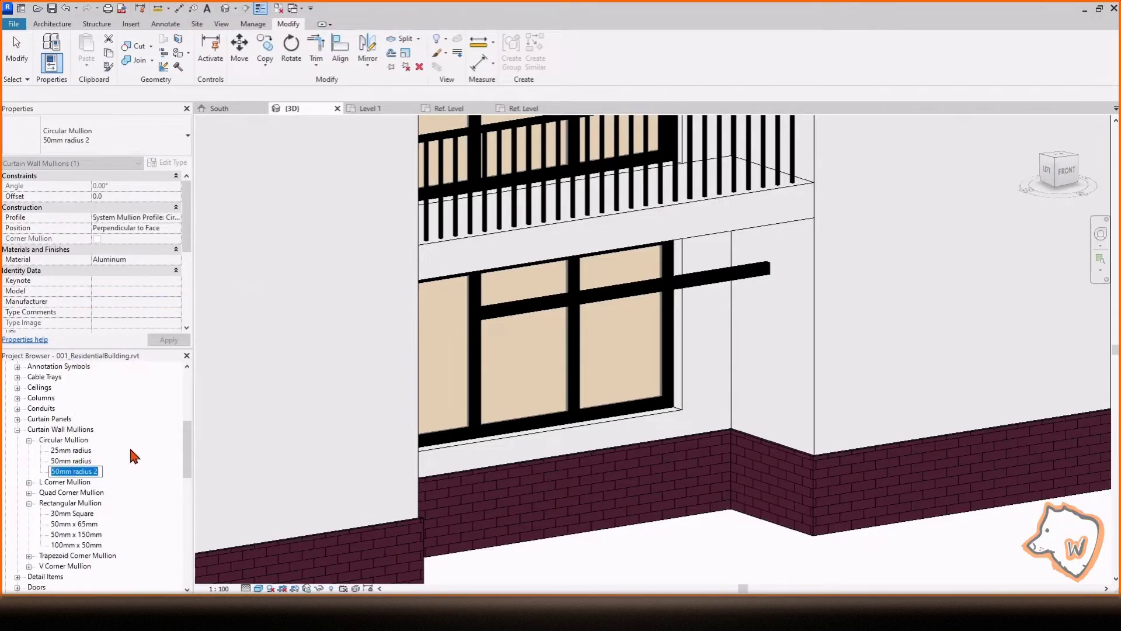
# Set the profile of the BlindsOpen circular mullion type to BlindsOpen : BlindsOpen
pyautogui.doubleClick(70, 472)
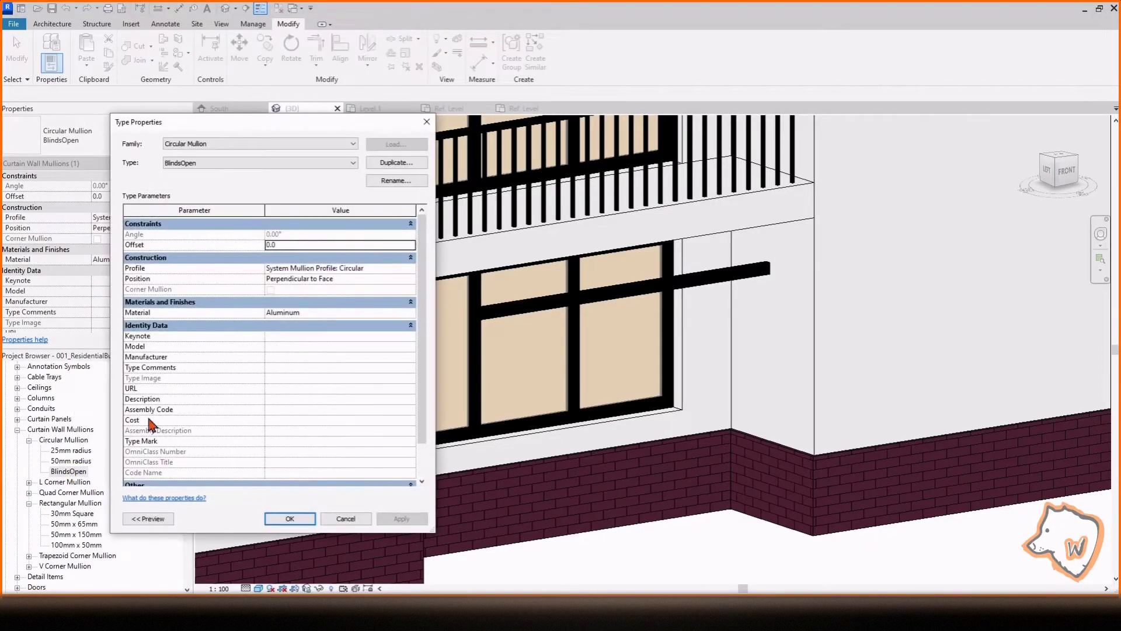
pyautogui.click(349, 269)
pyautogui.click(410, 269)
pyautogui.click(316, 297)
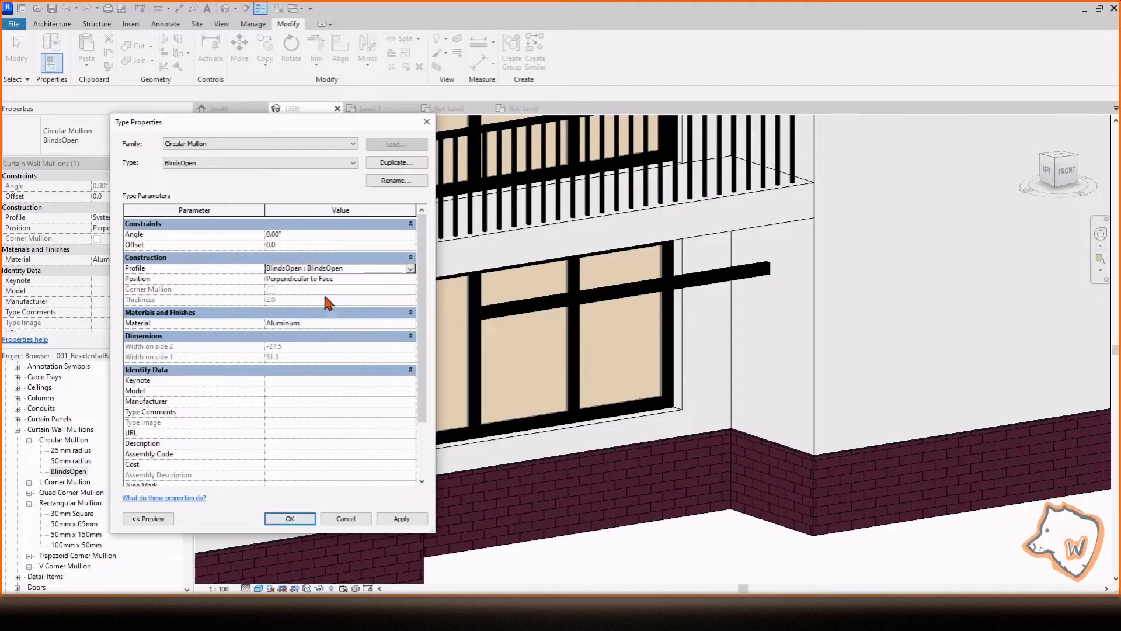
pyautogui.click(290, 518)
# Duplicate the BlindsOpen circular mullion type as BlindsClosed and set its profile to BlindsClosed : BlindsClosed
pyautogui.rightClick(74, 471)
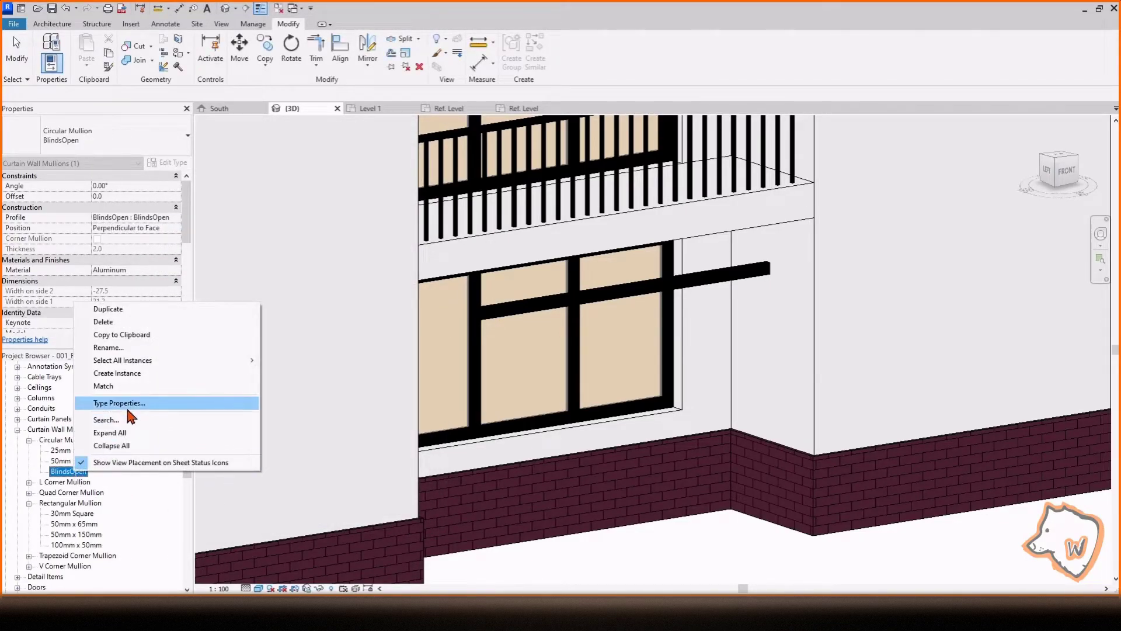
pyautogui.click(140, 309)
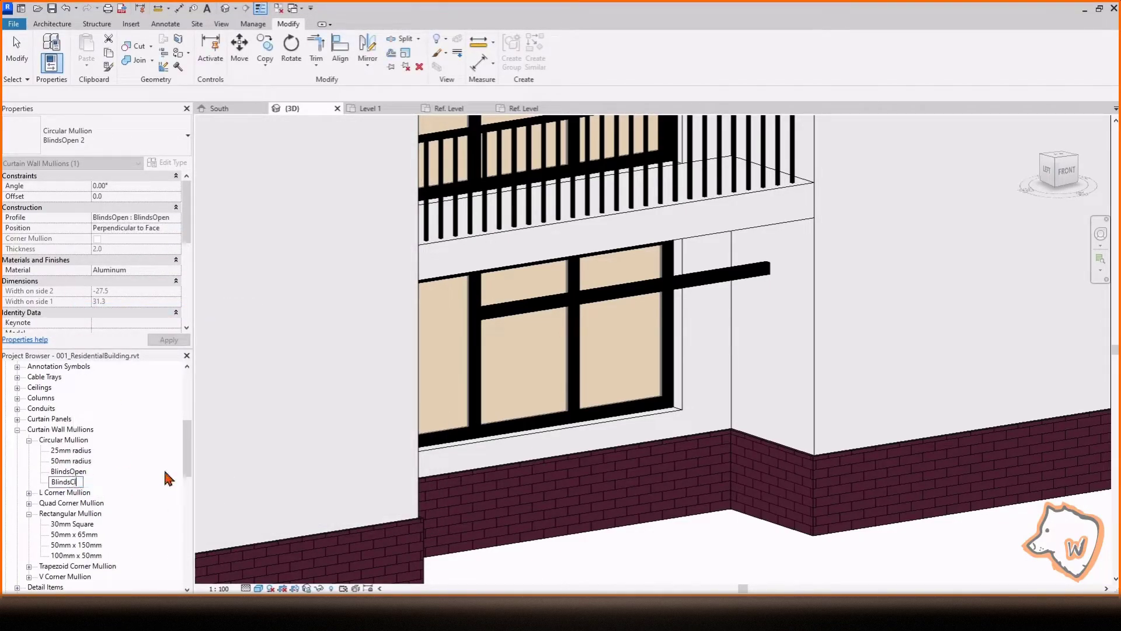
pyautogui.doubleClick(81, 474)
pyautogui.click(411, 268)
pyautogui.click(328, 287)
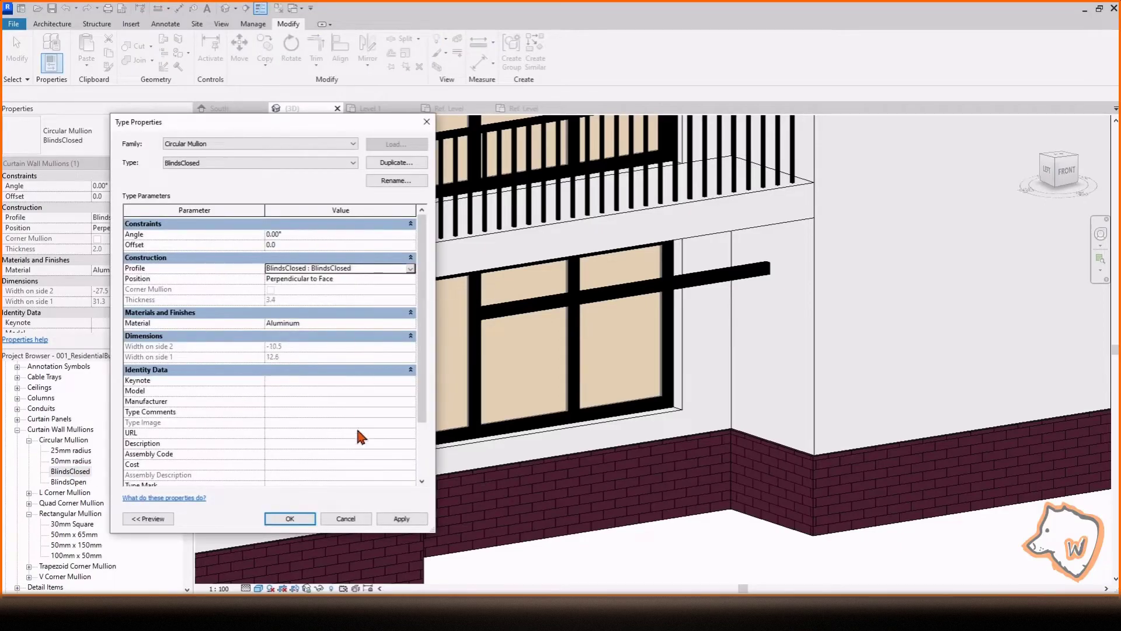
pyautogui.click(290, 518)
# Rename the Blinds curtain wall type in front of the window to BlindsOpen
pyautogui.click(581, 289)
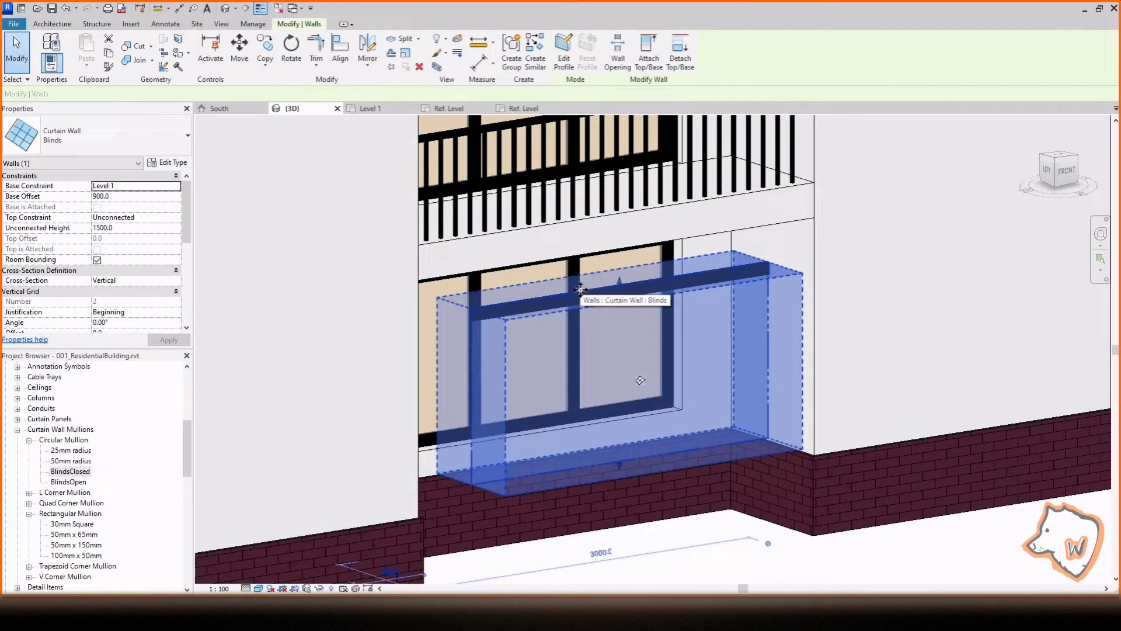
pyautogui.click(169, 166)
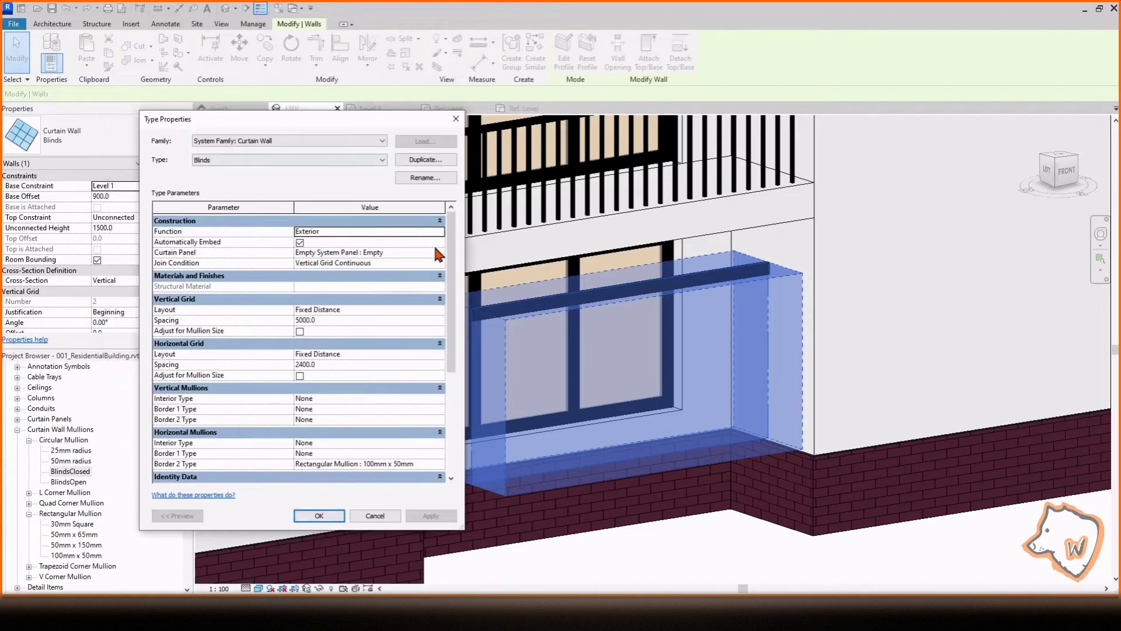
pyautogui.moveTo(451, 275); pyautogui.dragTo(453, 352)
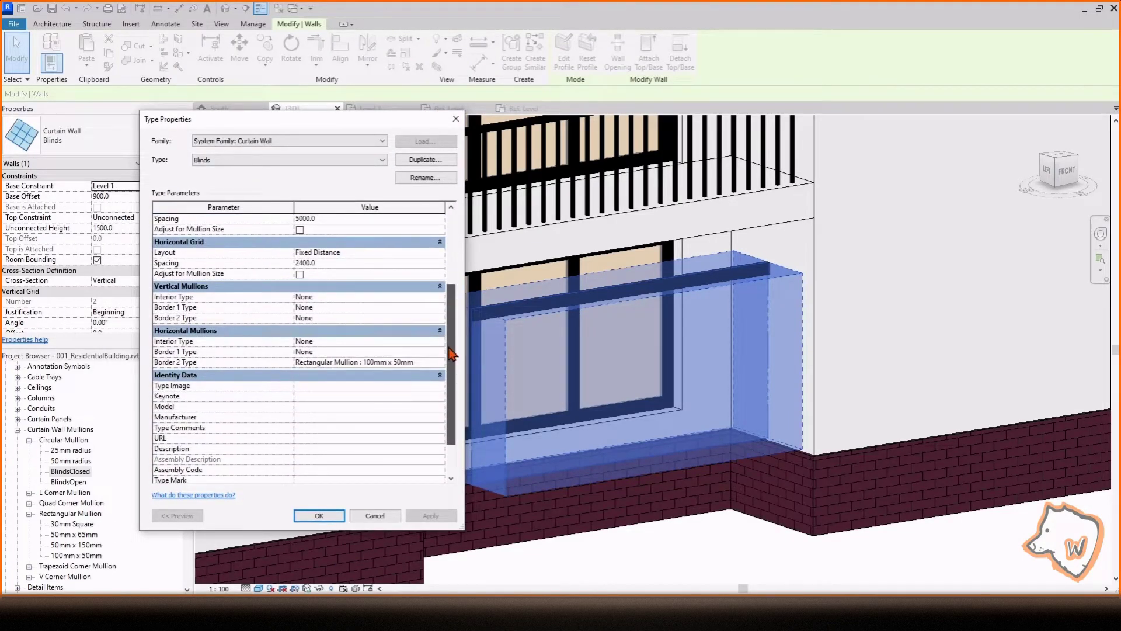
pyautogui.click(442, 343)
pyautogui.click(428, 177)
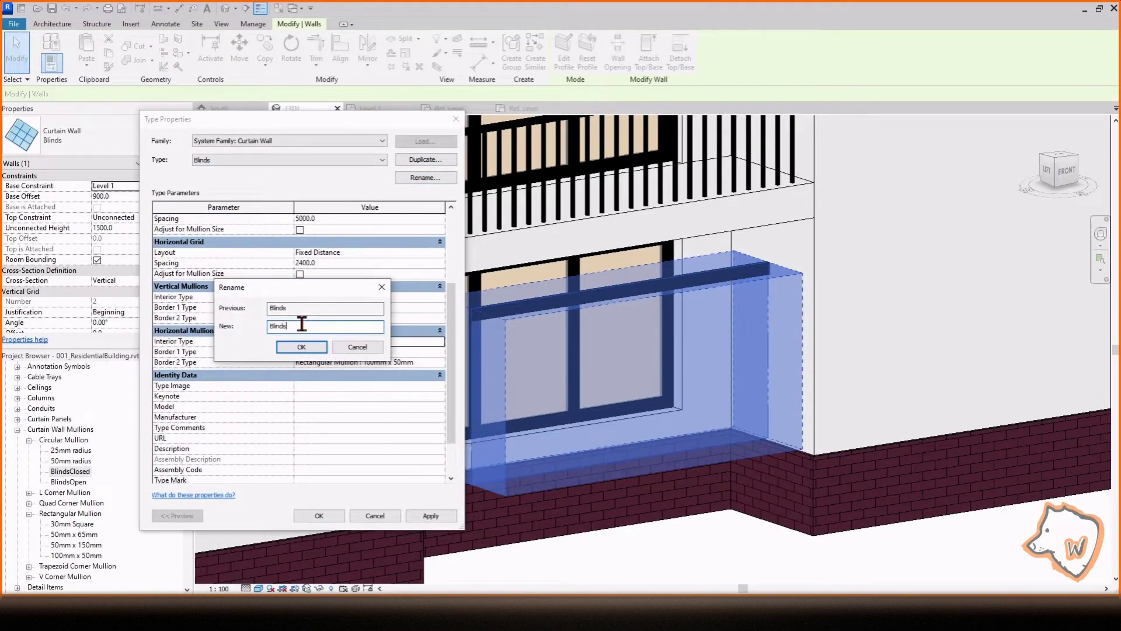
pyautogui.click(301, 349)
# Set the curtain wall type's interior horizontal mullions to Circular Mullion : BlindsOpen and its horizontal grid spacing to 80 mm
pyautogui.click(439, 341)
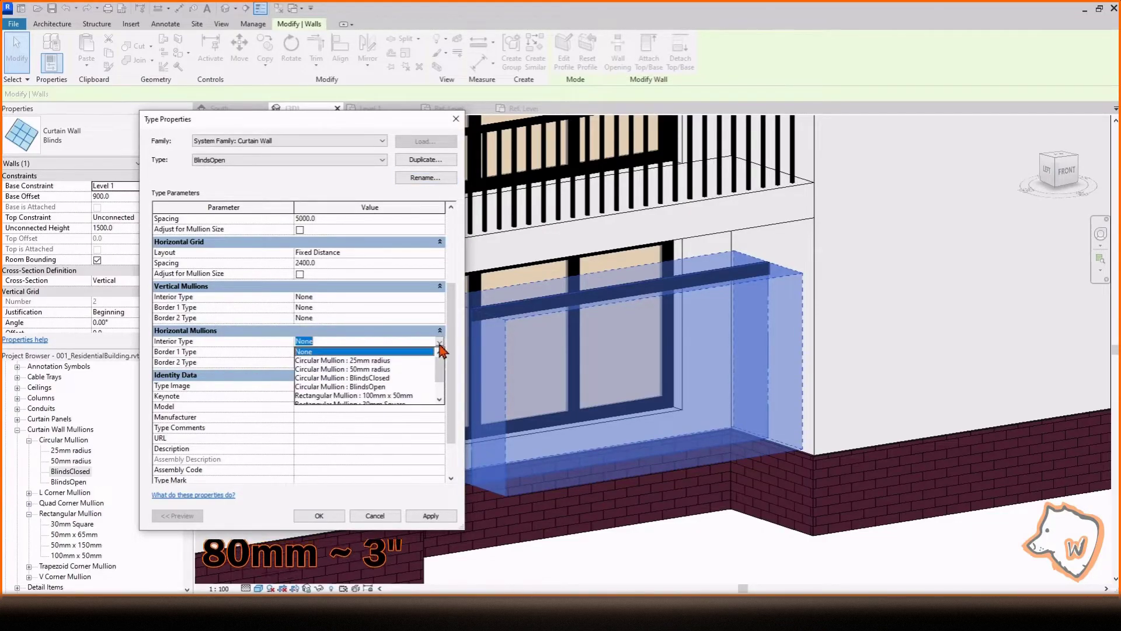
pyautogui.click(437, 393)
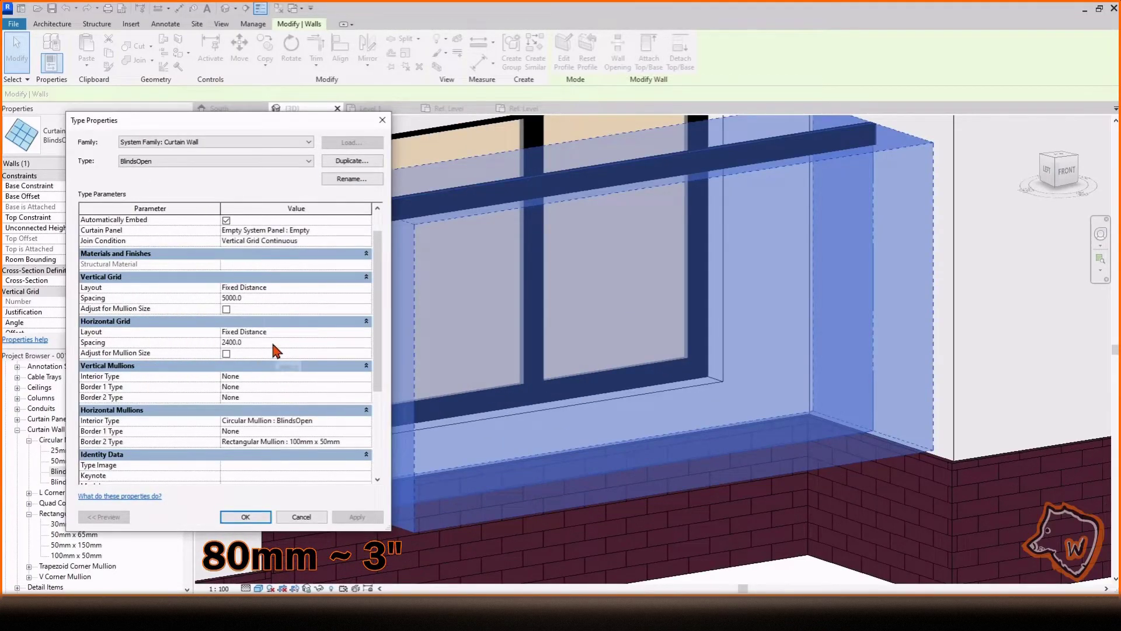
pyautogui.click(358, 517)
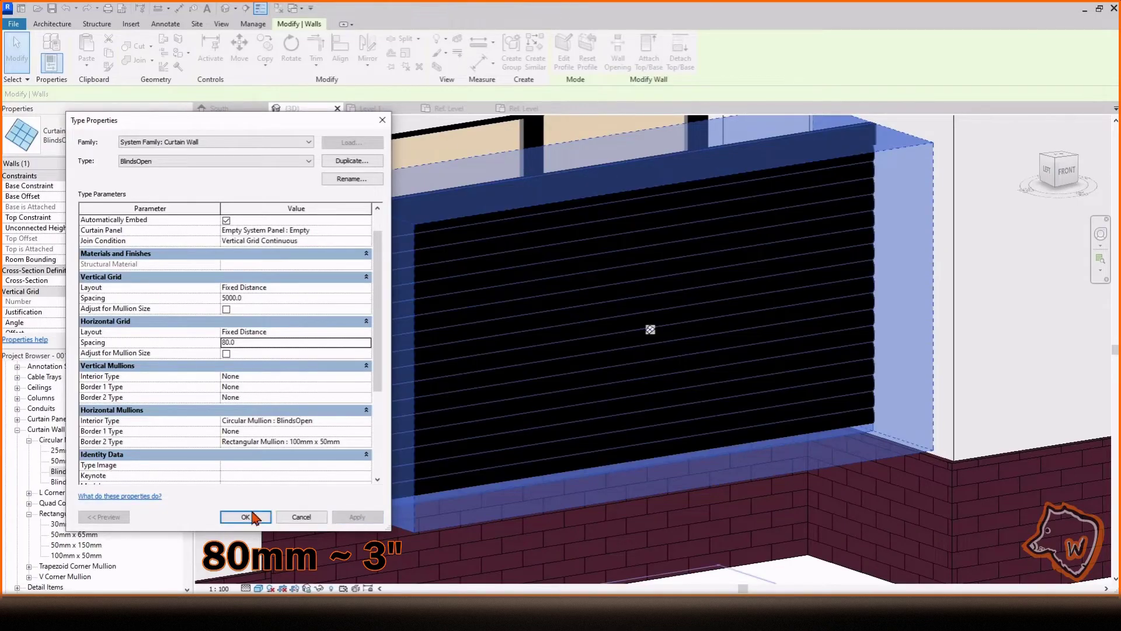
pyautogui.click(256, 518)
# Set the angle of the BlindsOpen circular mullion type to -60 degrees
pyautogui.scroll(5, 534, 464)
pyautogui.click(69, 482)
pyautogui.doubleClick(69, 482)
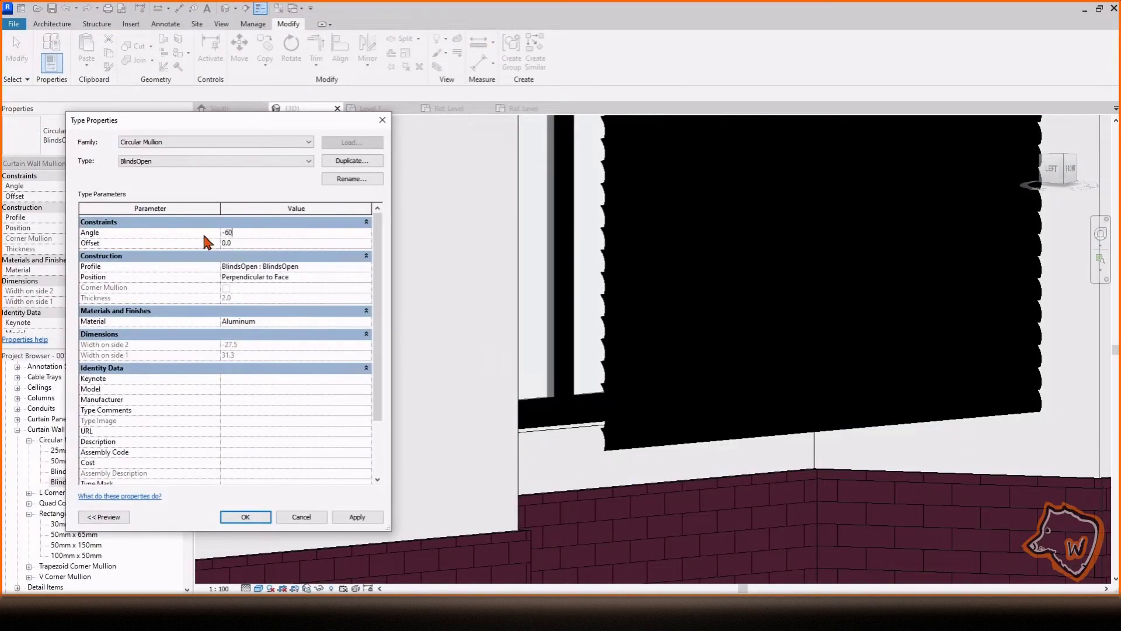
pyautogui.click(357, 517)
pyautogui.click(246, 517)
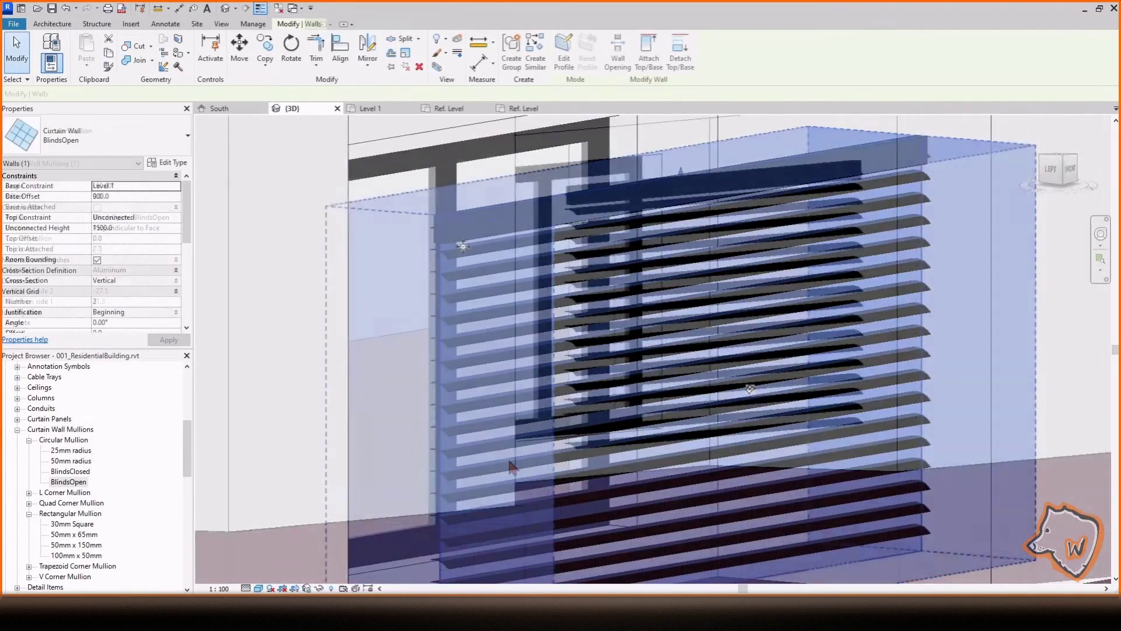
# Duplicate the 100mm x 50mm rectangular mullion type as 100mm x 150mm and set its thickness to 150 mm
pyautogui.scroll(-3, 128, 504)
pyautogui.click(88, 534)
pyautogui.rightClick(88, 534)
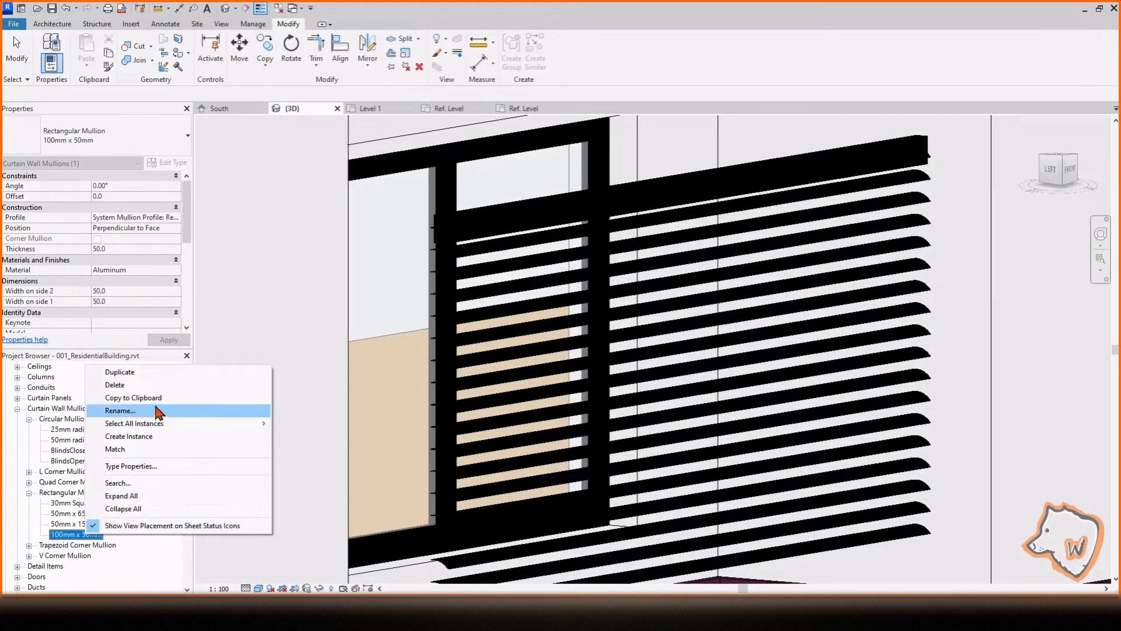
pyautogui.click(156, 372)
pyautogui.scroll(-2, 91, 519)
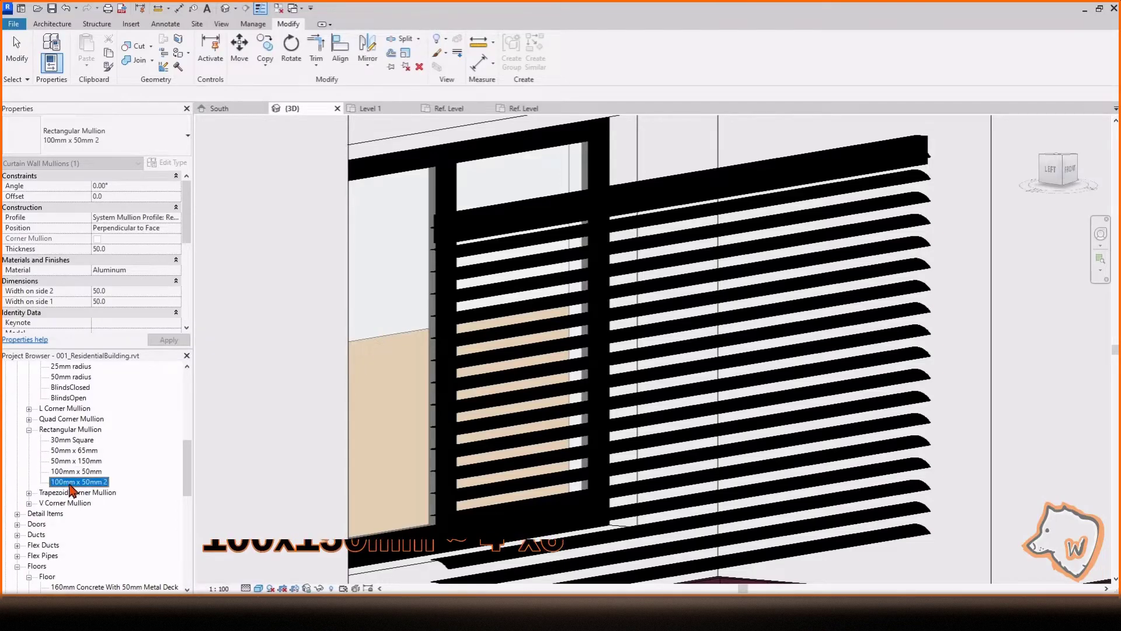
pyautogui.doubleClick(71, 483)
pyautogui.click(351, 180)
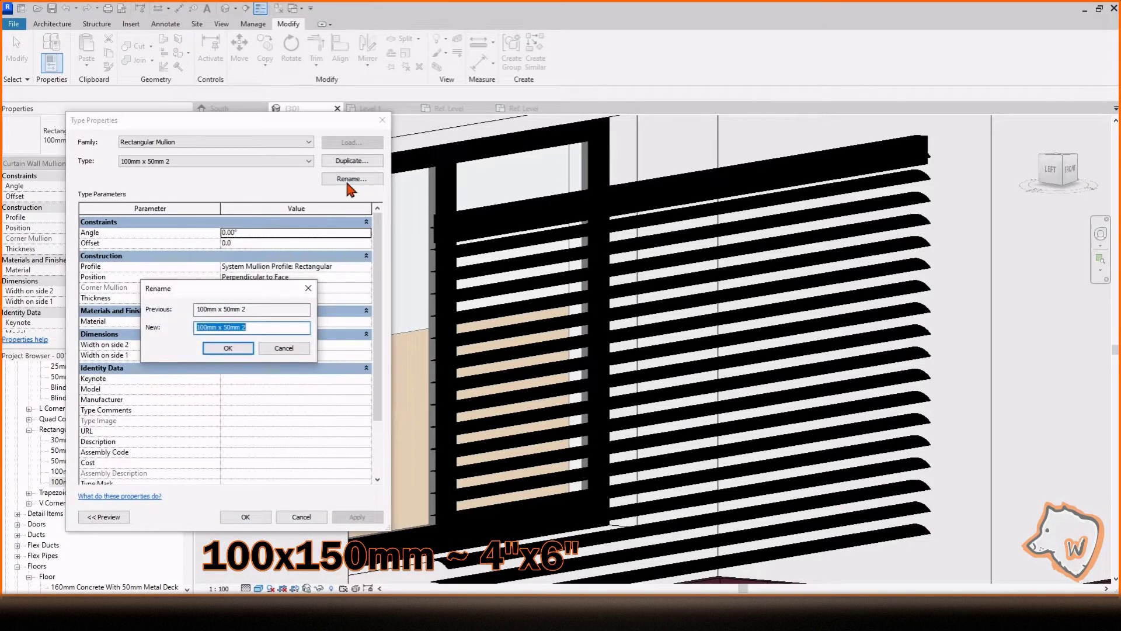
pyautogui.click(242, 351)
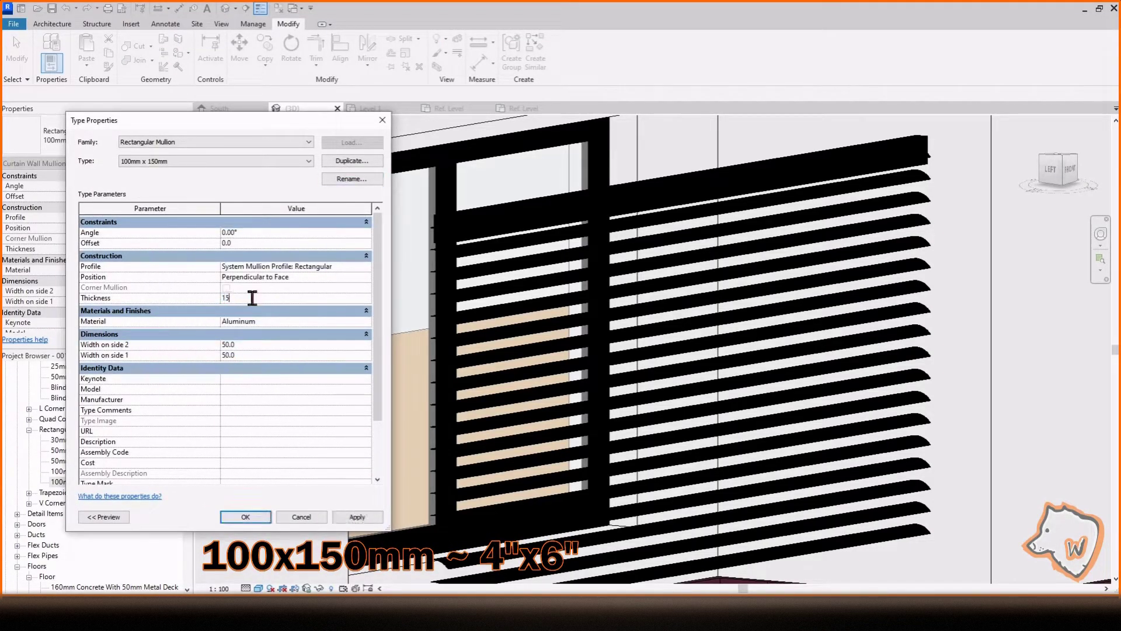
pyautogui.click(252, 517)
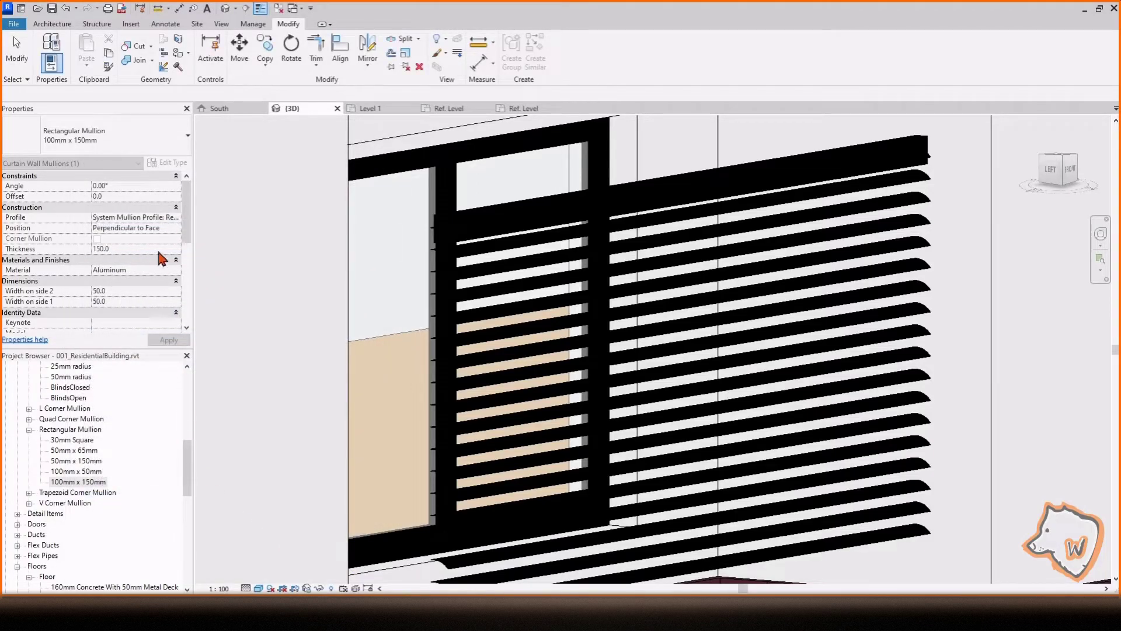
pyautogui.press('Escape')
# Set the second horizontal border mullion of the BlindsOpen curtain wall type to Rectangular Mullion : 100mm x 150mm
pyautogui.click(442, 230)
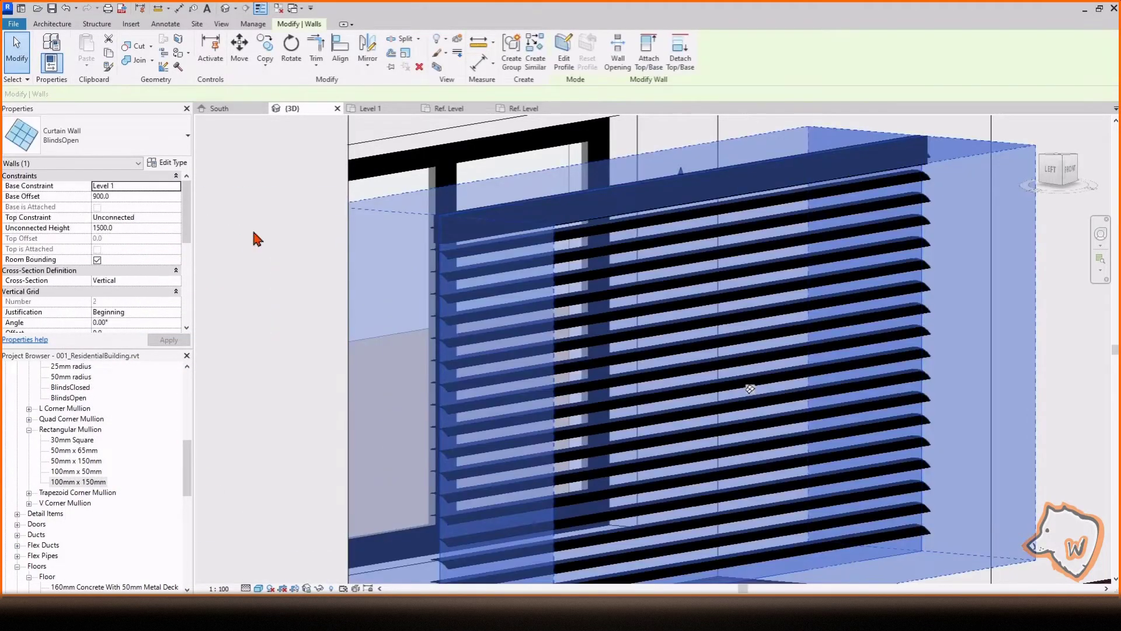
pyautogui.click(168, 163)
pyautogui.scroll(-5, 332, 433)
pyautogui.click(351, 386)
pyautogui.click(367, 387)
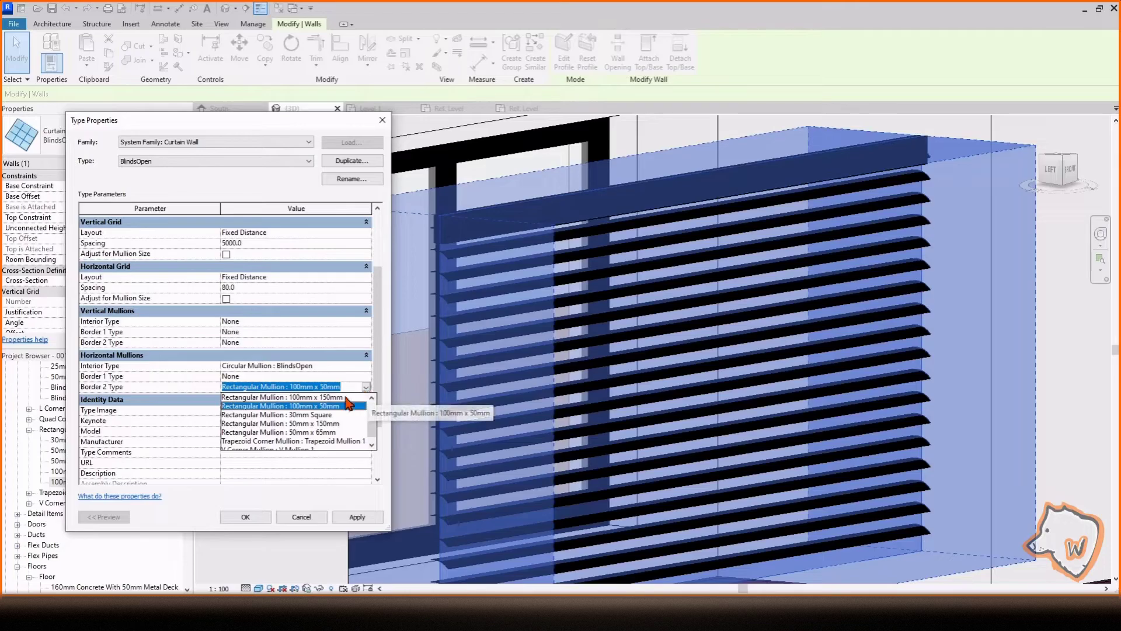
pyautogui.click(349, 405)
pyautogui.click(357, 517)
pyautogui.click(245, 517)
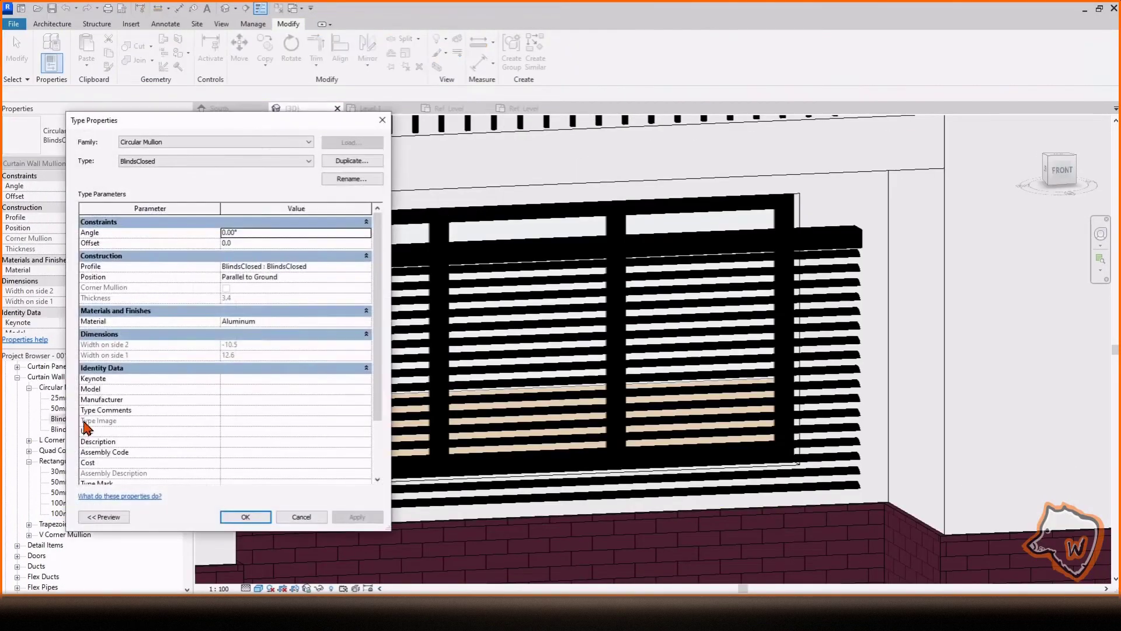
# Duplicate the Aluminum material with its assets from the BlindsClosed mullion type and replace the copy's appearance with Aluminum - Flat
pyautogui.click(367, 322)
pyautogui.rightClick(471, 351)
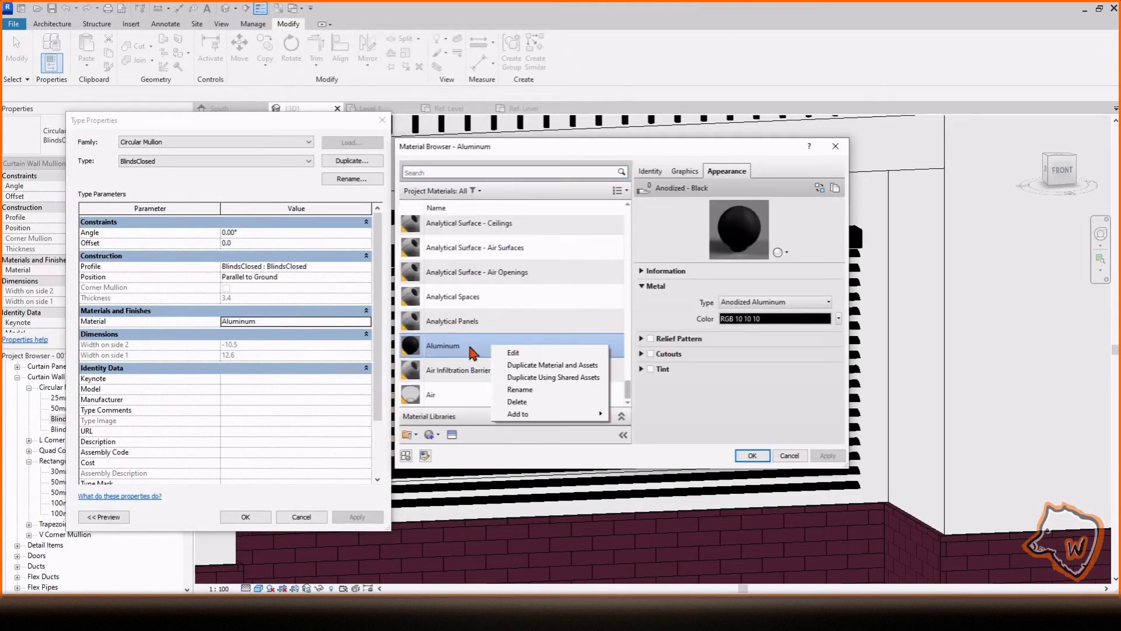
pyautogui.click(541, 378)
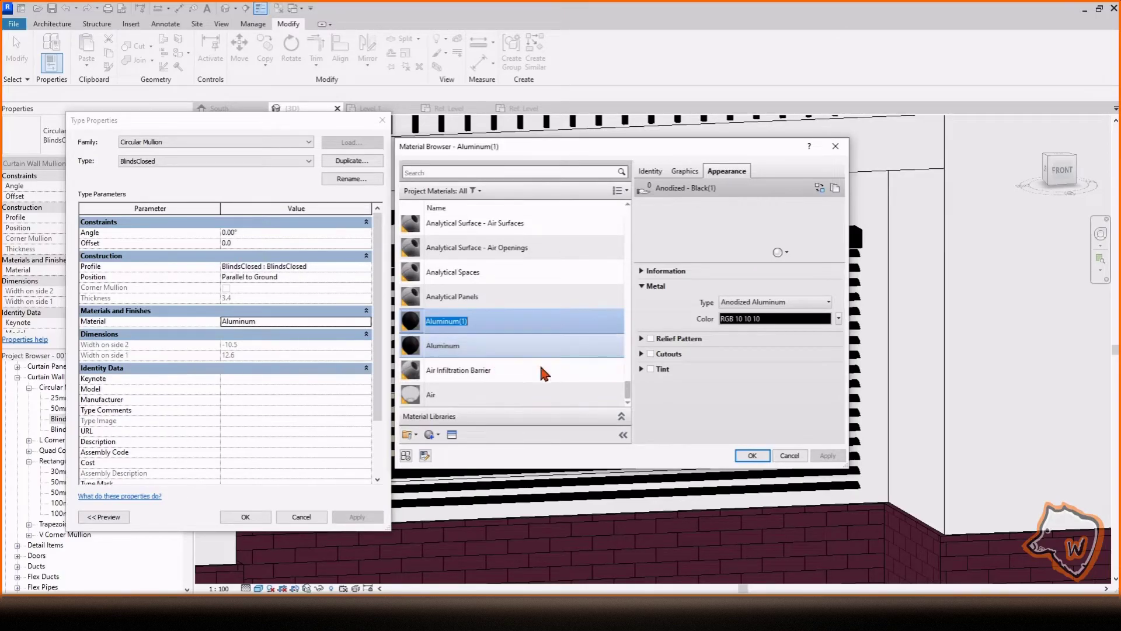
pyautogui.click(452, 435)
pyautogui.click(968, 168)
pyautogui.write('aluminum')
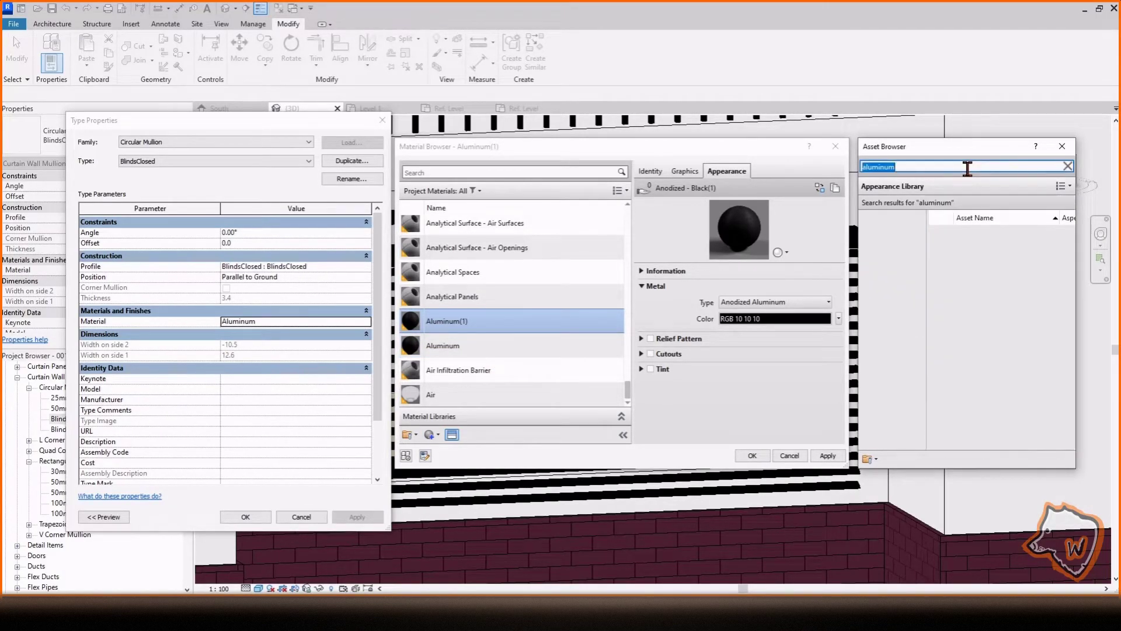
pyautogui.click(910, 236)
pyautogui.click(1059, 292)
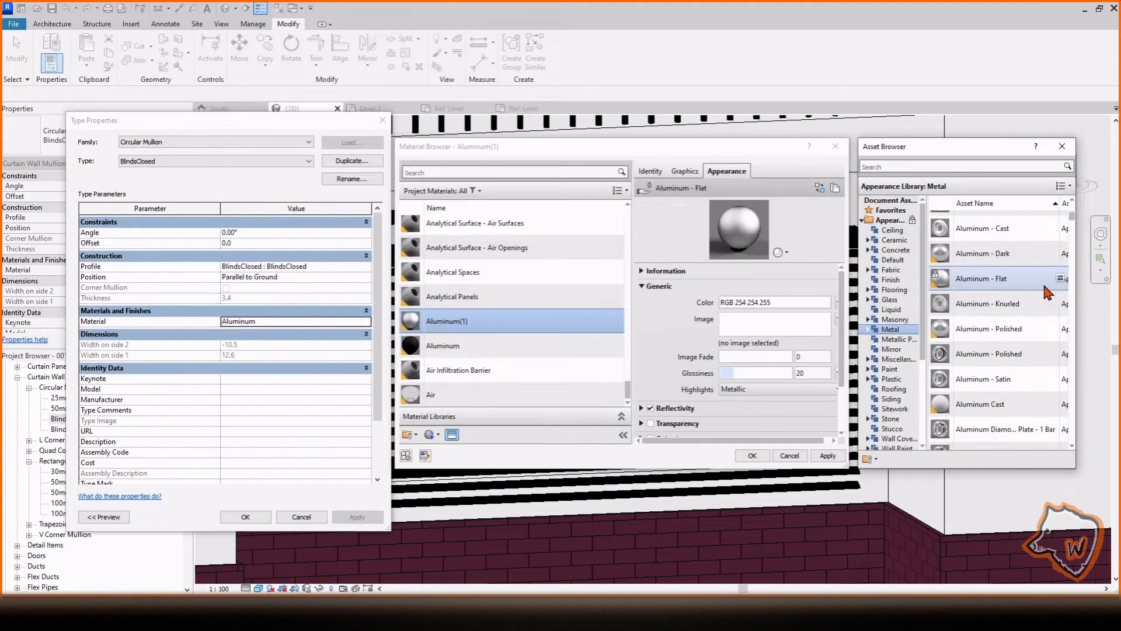
# Assign the Aluminum(1) material to the BlindsClosed and BlindsOpen circular mullion types
pyautogui.click(750, 456)
pyautogui.click(246, 517)
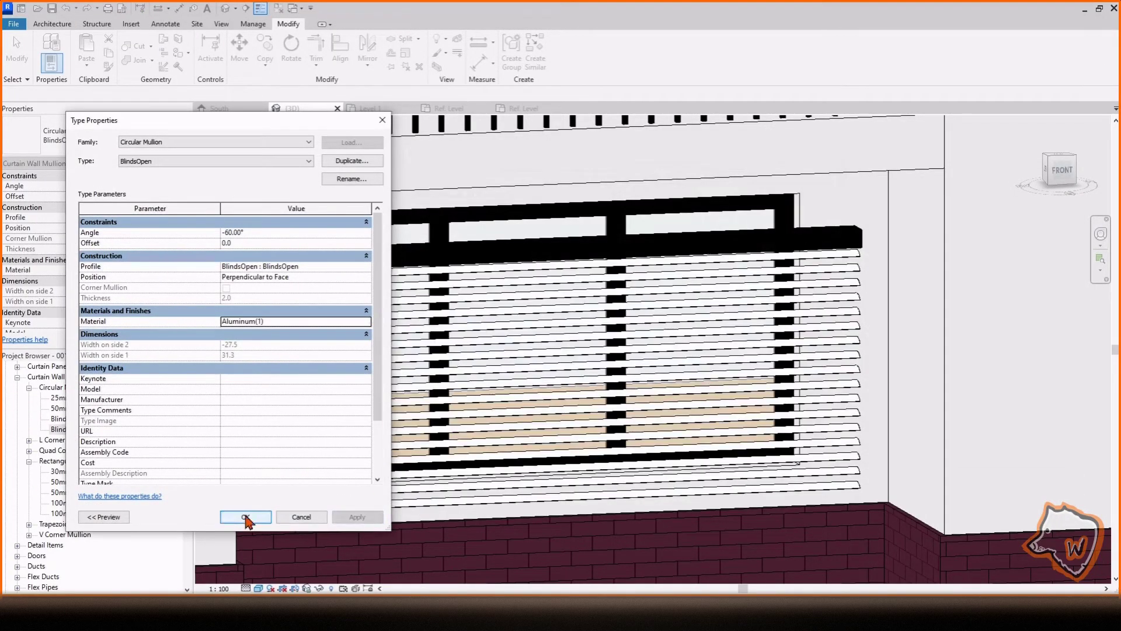
pyautogui.click(245, 517)
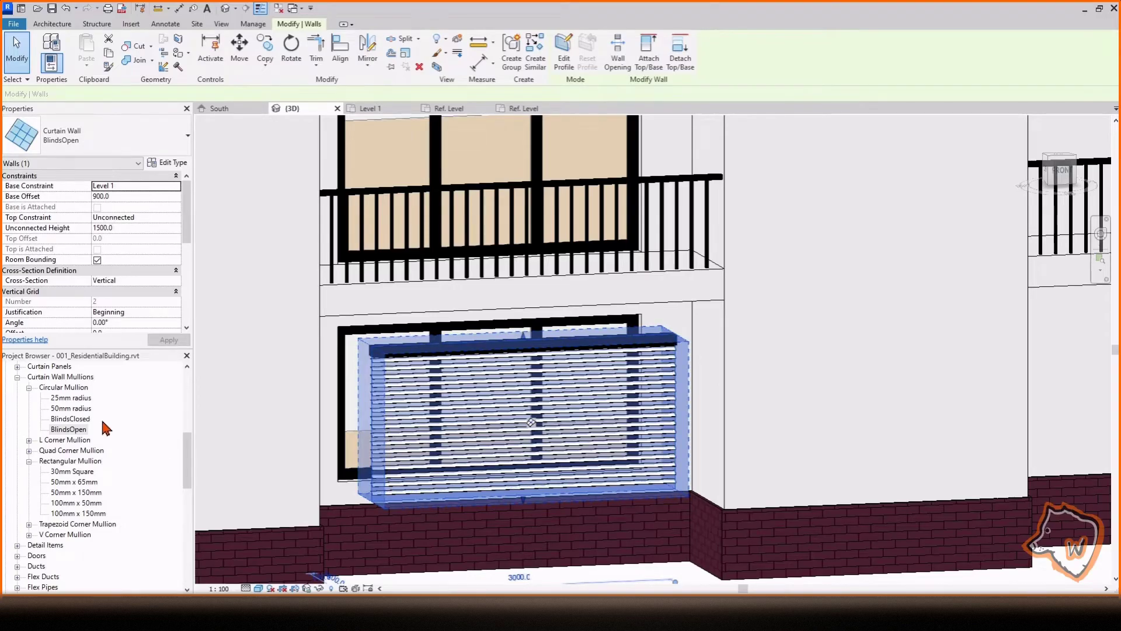
# Move the BlindsOpen curtain wall in the Level 1 floor plan into the window recess, aligned with the end of the window
pyautogui.scroll(15, 105, 428)
pyautogui.doubleClick(58, 387)
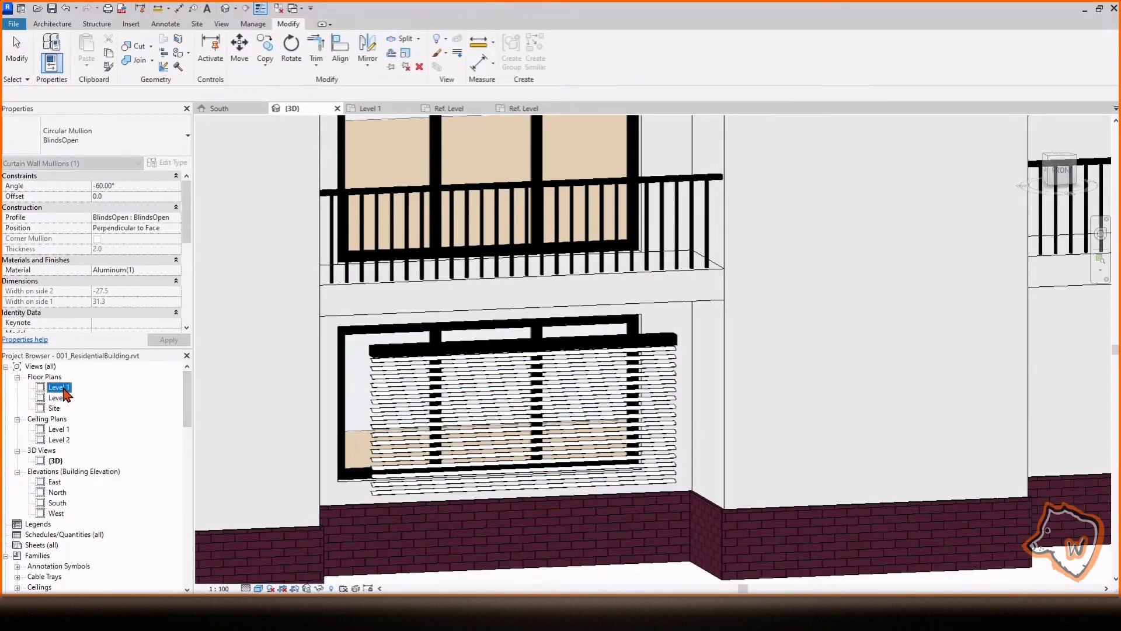
pyautogui.click(240, 50)
pyautogui.scroll(6, 392, 488)
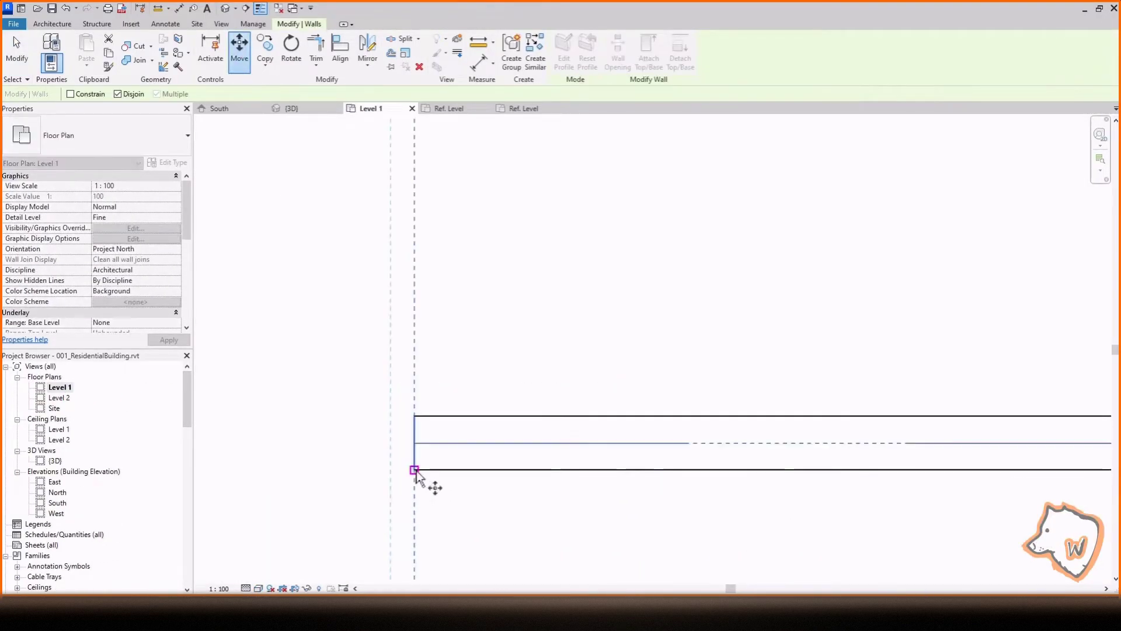
pyautogui.click(414, 470)
pyautogui.scroll(-4, 413, 470)
pyautogui.moveTo(418, 145); pyautogui.dragTo(419, 283, button='middle')
pyautogui.scroll(1, 416, 282)
pyautogui.click(412, 319)
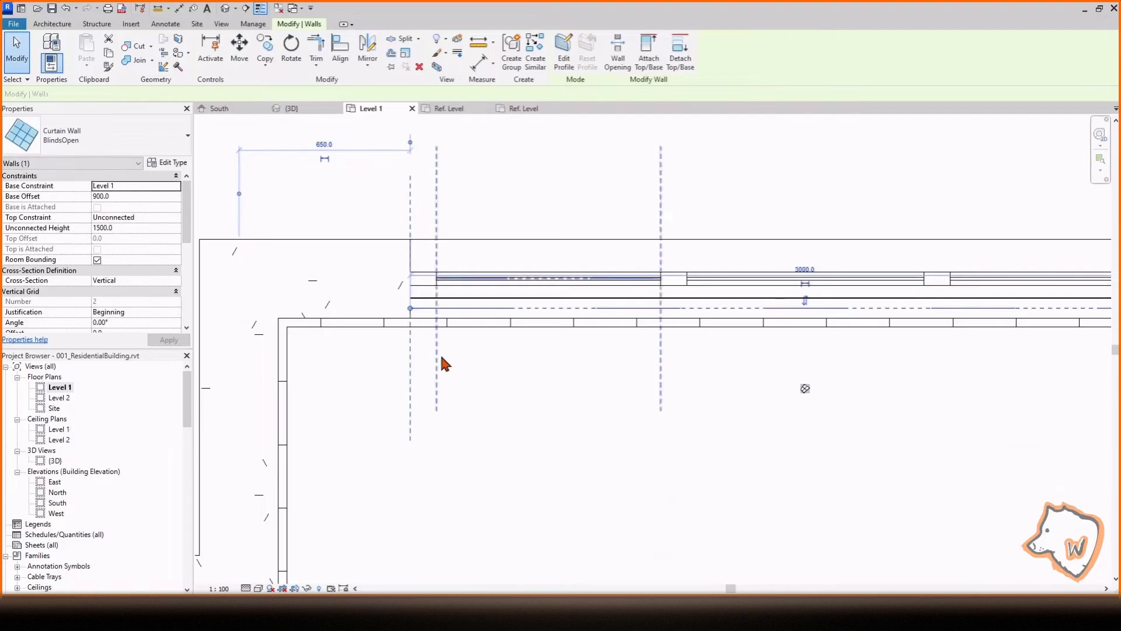
pyautogui.scroll(-3, 463, 447)
# Duplicate the BlindsOpen curtain wall type as BlindsClosed in the 3D view and set its interior horizontal mullions to Circular Mullion : BlindsClosed
pyautogui.click(318, 115)
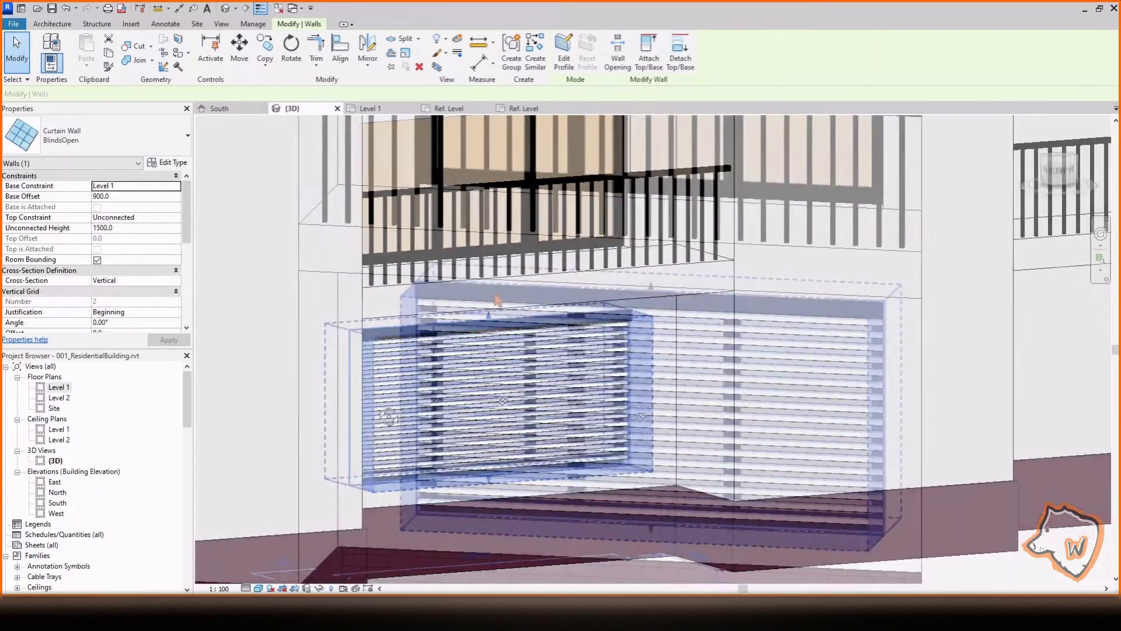
pyautogui.click(168, 162)
pyautogui.scroll(5, 292, 372)
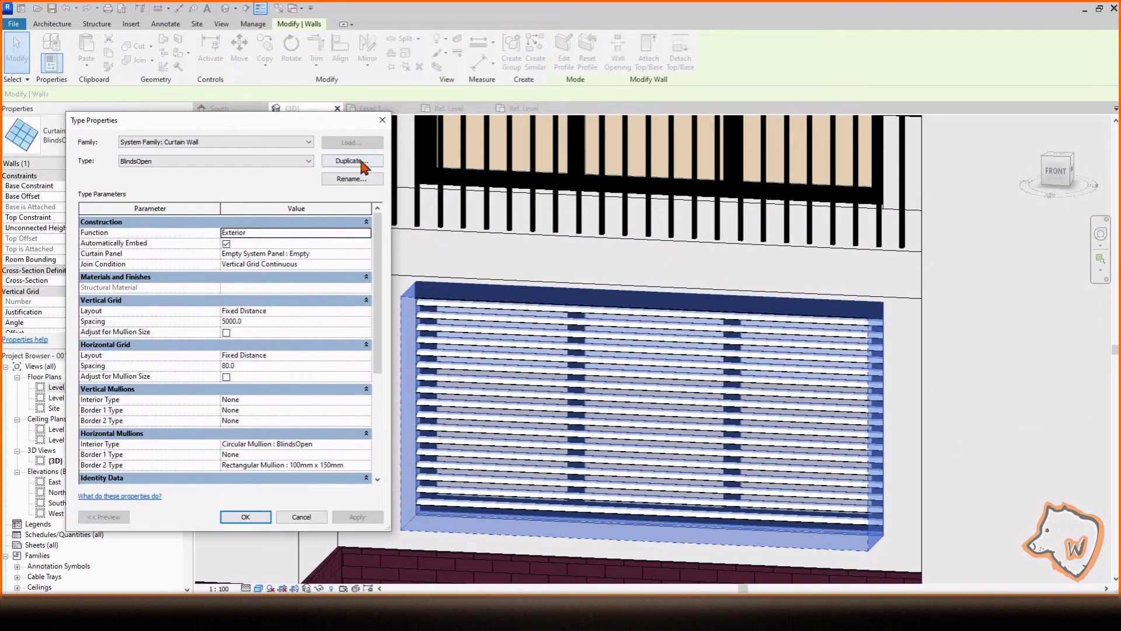
pyautogui.click(351, 161)
pyautogui.click(221, 350)
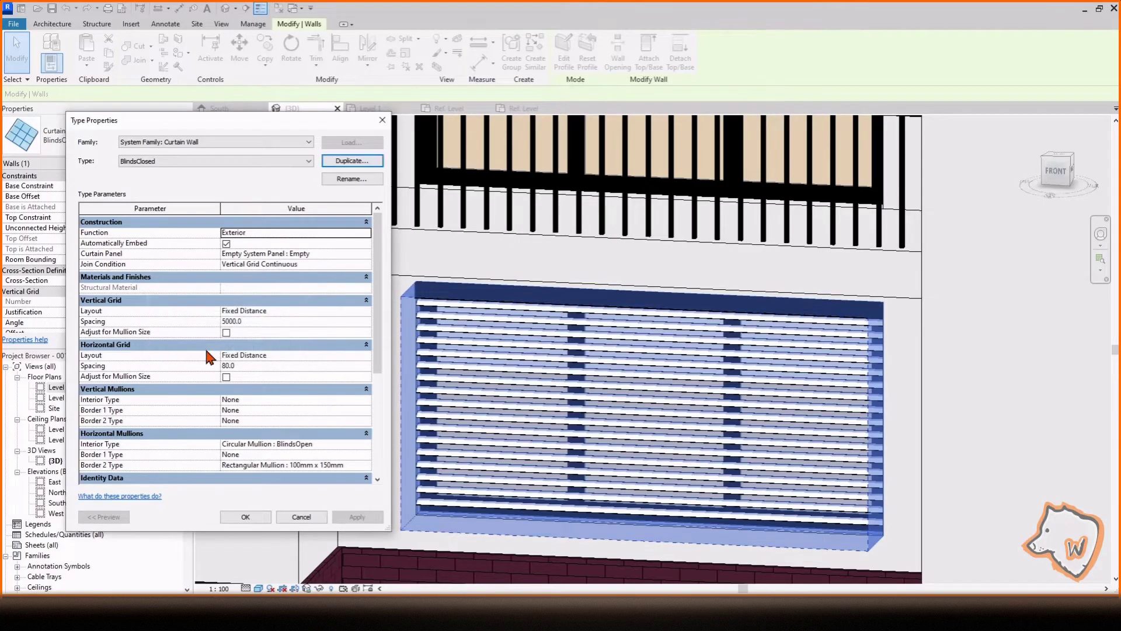
pyautogui.scroll(-3, 322, 442)
pyautogui.click(366, 342)
pyautogui.click(338, 357)
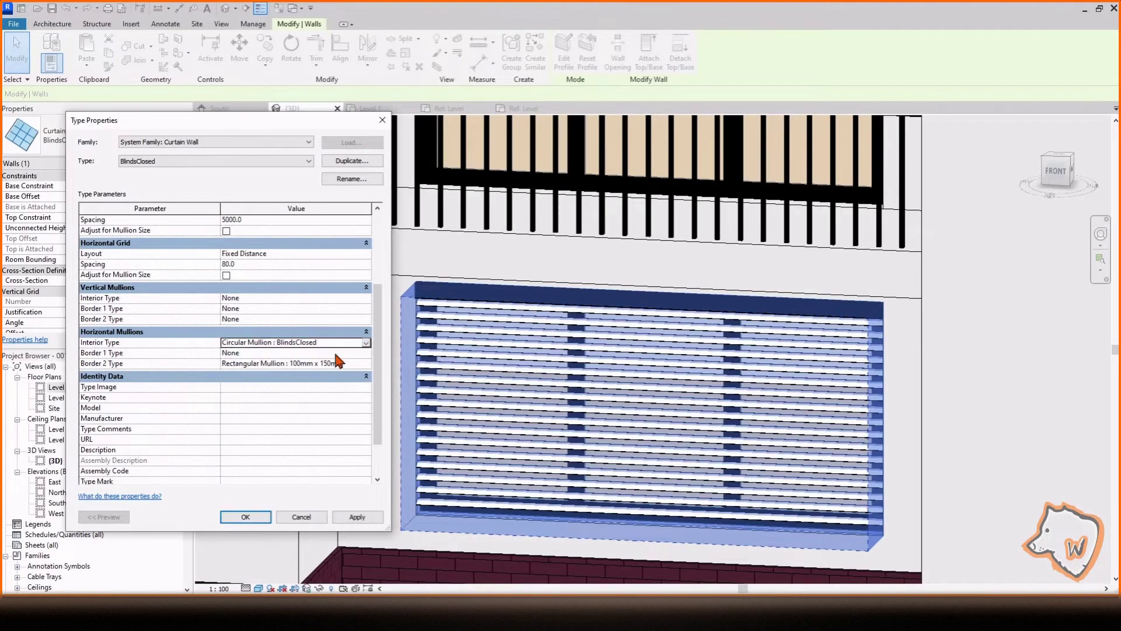
pyautogui.click(246, 517)
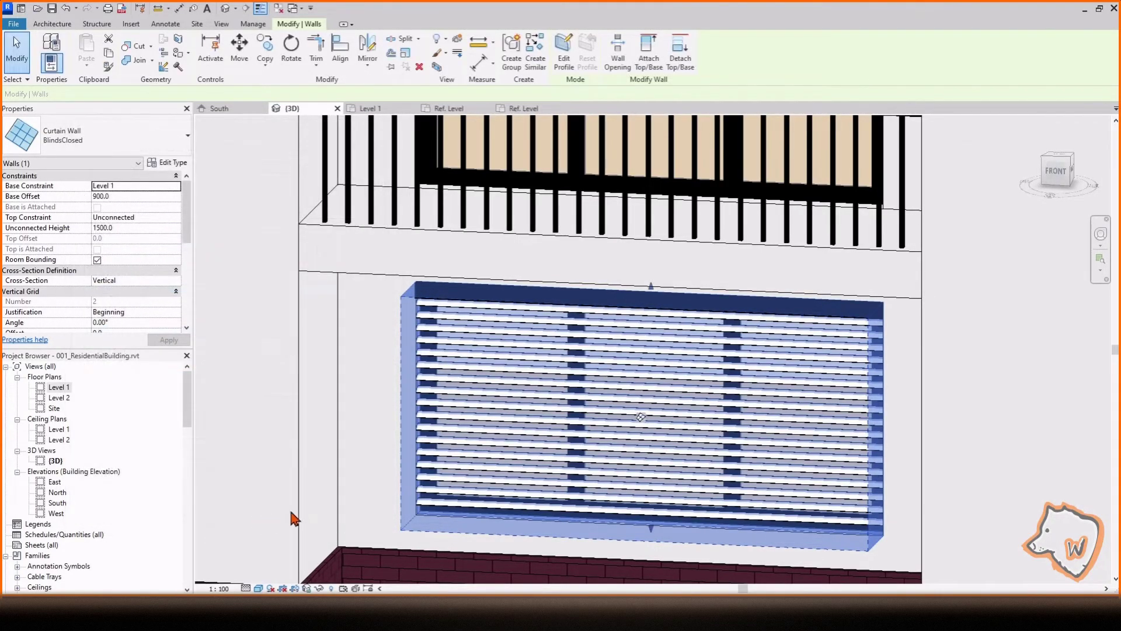
# Set the angle of the BlindsClosed circular mullion type to 60 degrees
pyautogui.scroll(-3, 105, 501)
pyautogui.doubleClick(58, 409)
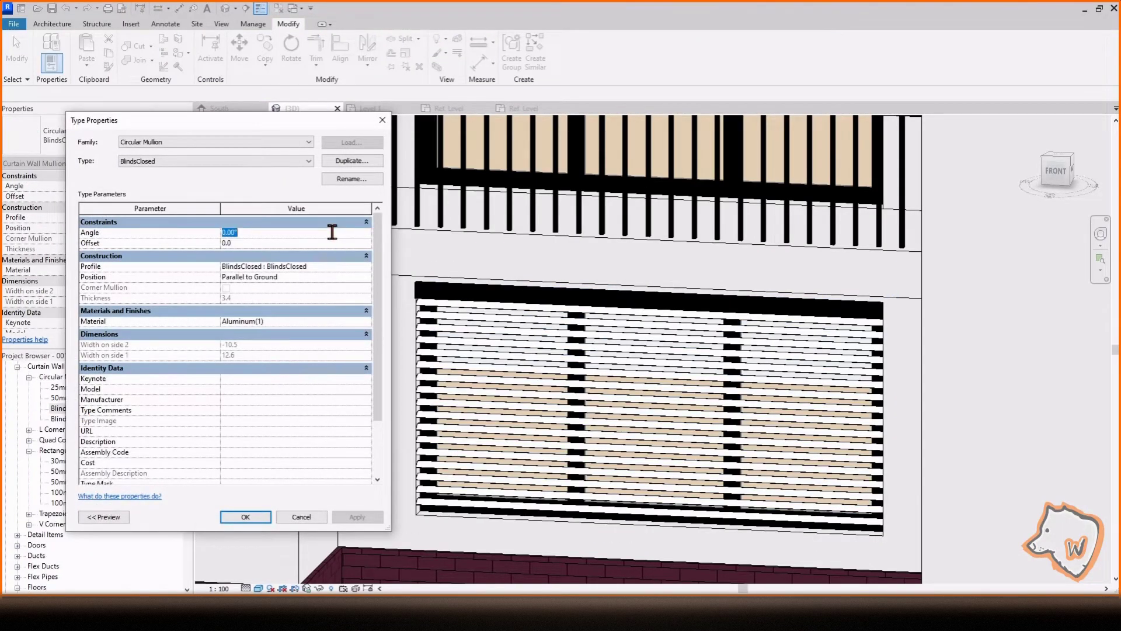
pyautogui.click(358, 517)
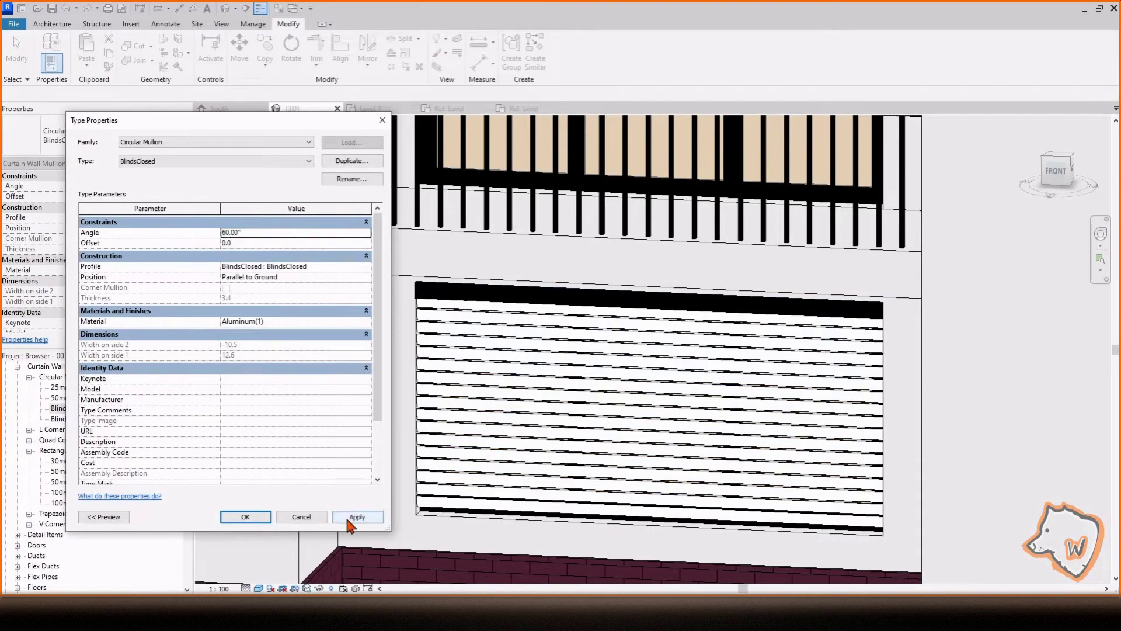
pyautogui.click(245, 517)
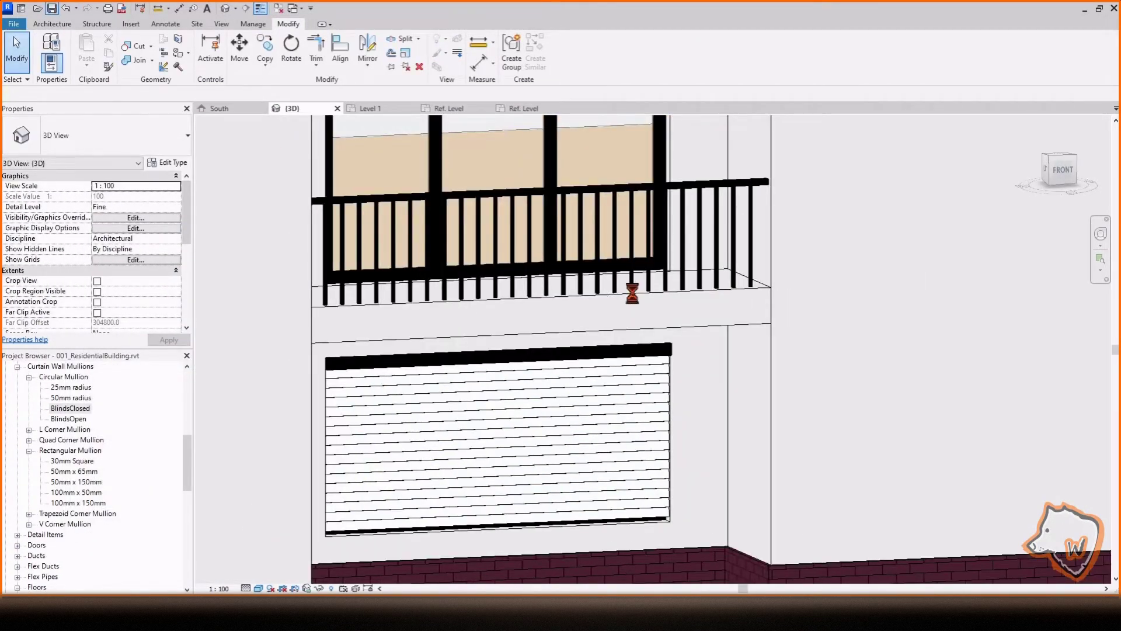
# Copy the BlindsClosed curtain wall from the ground-floor window up to the top of the window above it
pyautogui.click(671, 356)
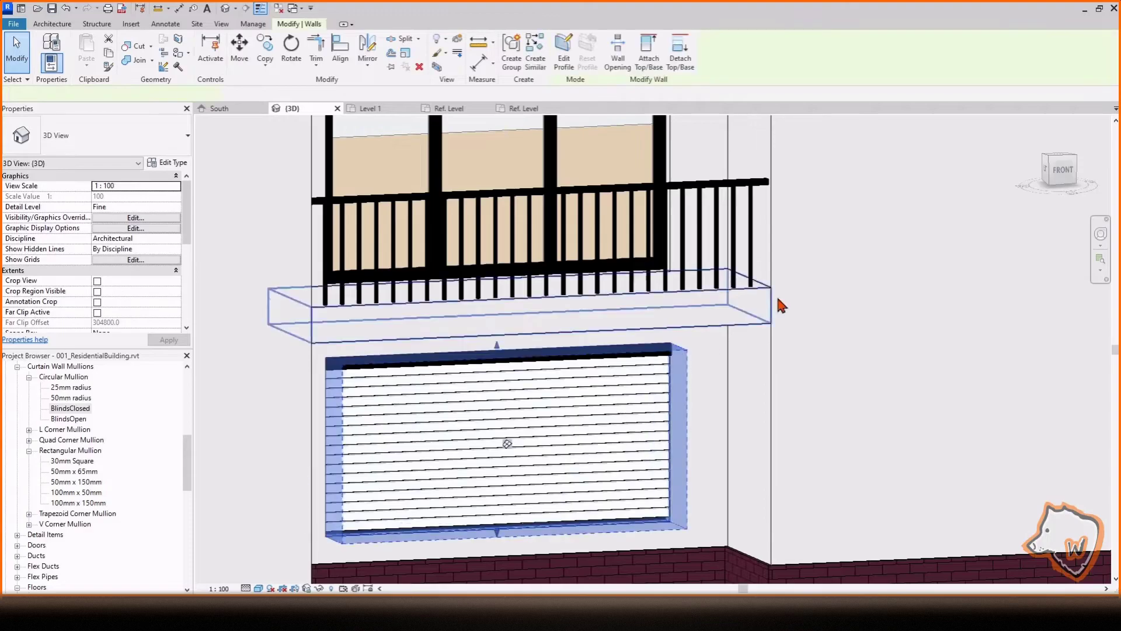
pyautogui.click(1063, 173)
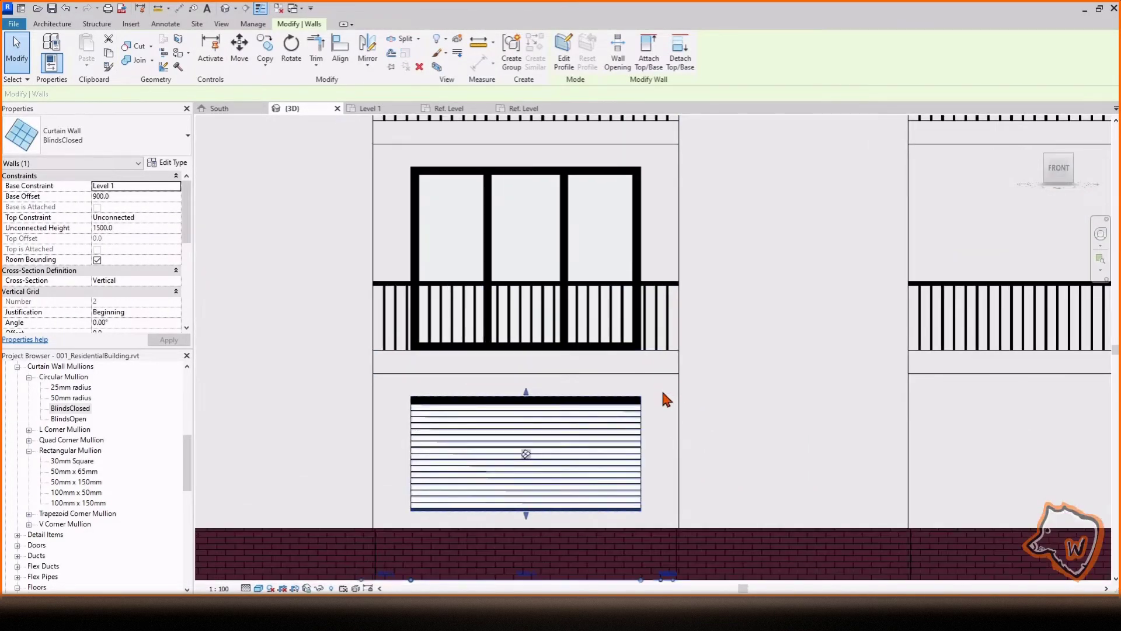
pyautogui.click(264, 46)
pyautogui.scroll(1, 647, 361)
pyautogui.click(639, 409)
pyautogui.scroll(-2, 639, 408)
pyautogui.click(639, 233)
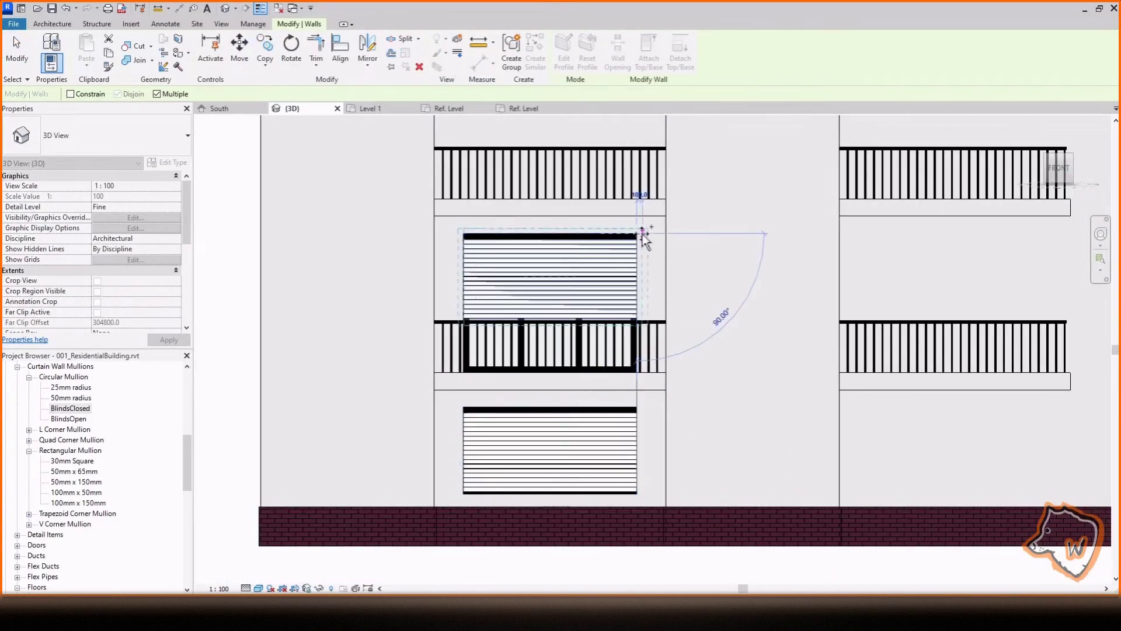
pyautogui.press('Escape')
# Raise the lower edges of both BlindsClosed curtain walls to partly uncover the windows, leaving the ground-floor blinds about 932 mm high
pyautogui.scroll(1, 465, 330)
pyautogui.moveTo(581, 329); pyautogui.dragTo(576, 293)
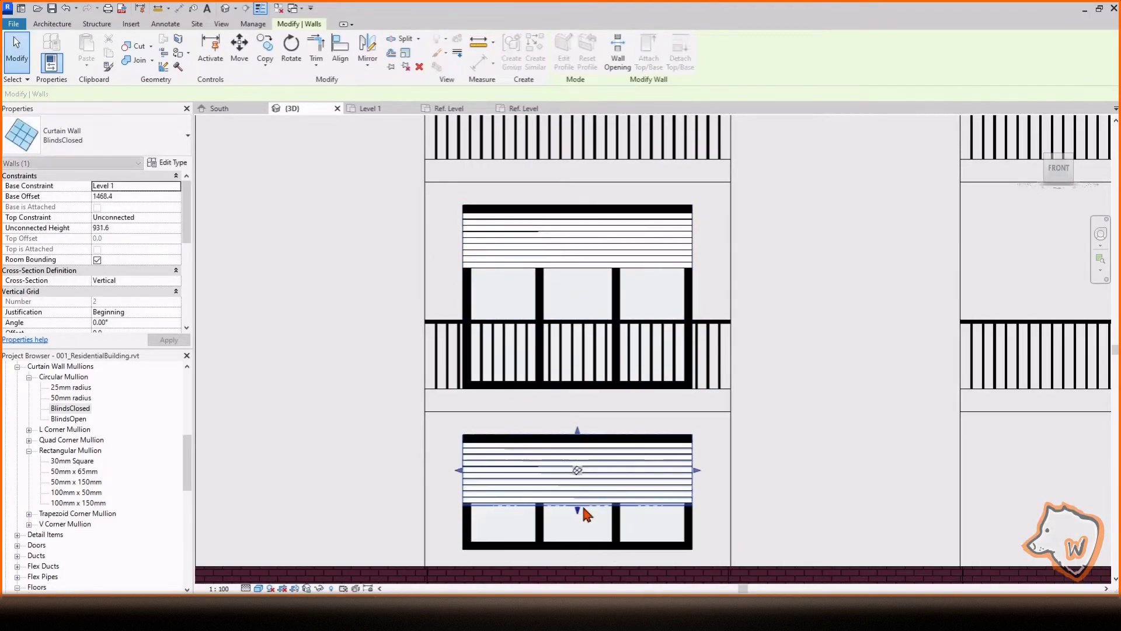
pyautogui.click(581, 513)
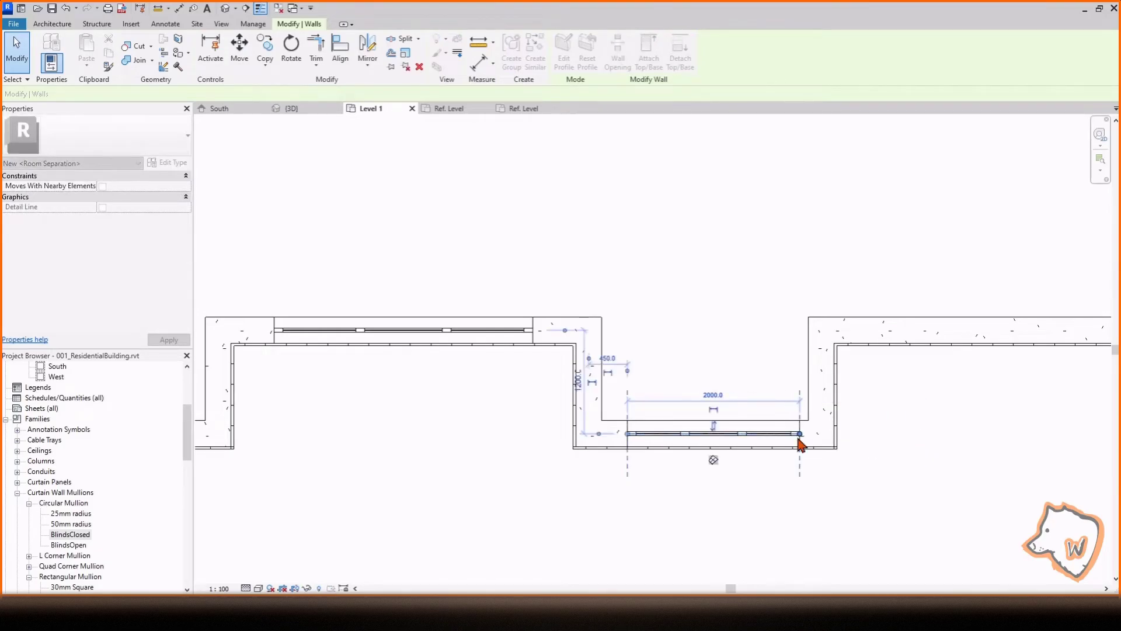
# Set the vertical grid number of the 2000 mm wide ground-floor window to 1 in the South elevation
pyautogui.scroll(3, 88, 525)
pyautogui.doubleClick(57, 461)
pyautogui.scroll(3, 704, 451)
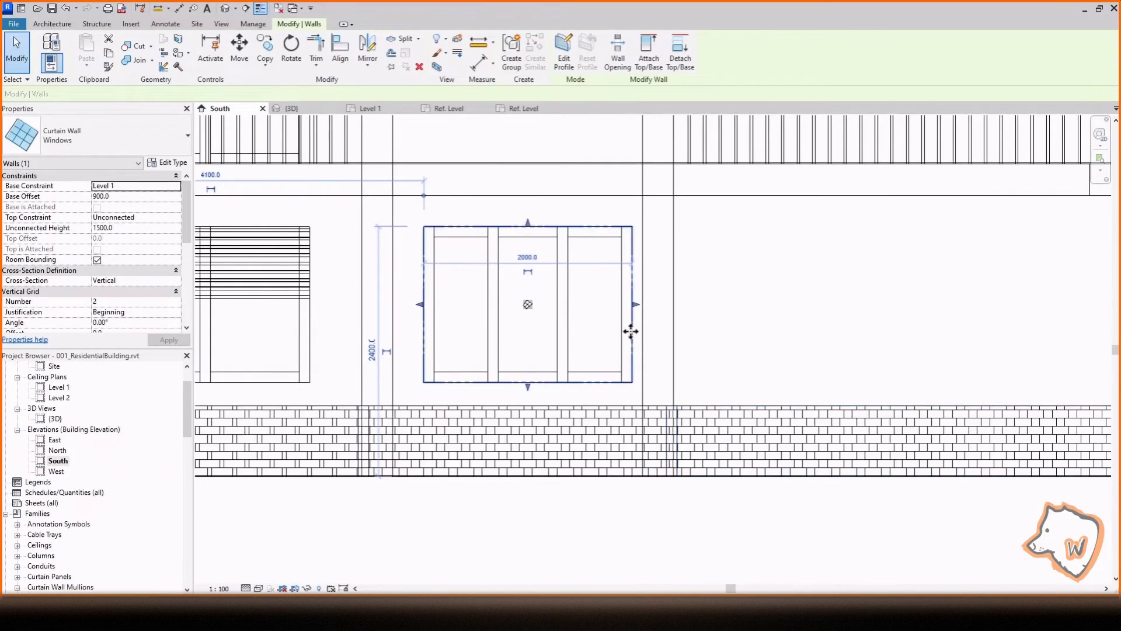
pyautogui.scroll(-1, 592, 518)
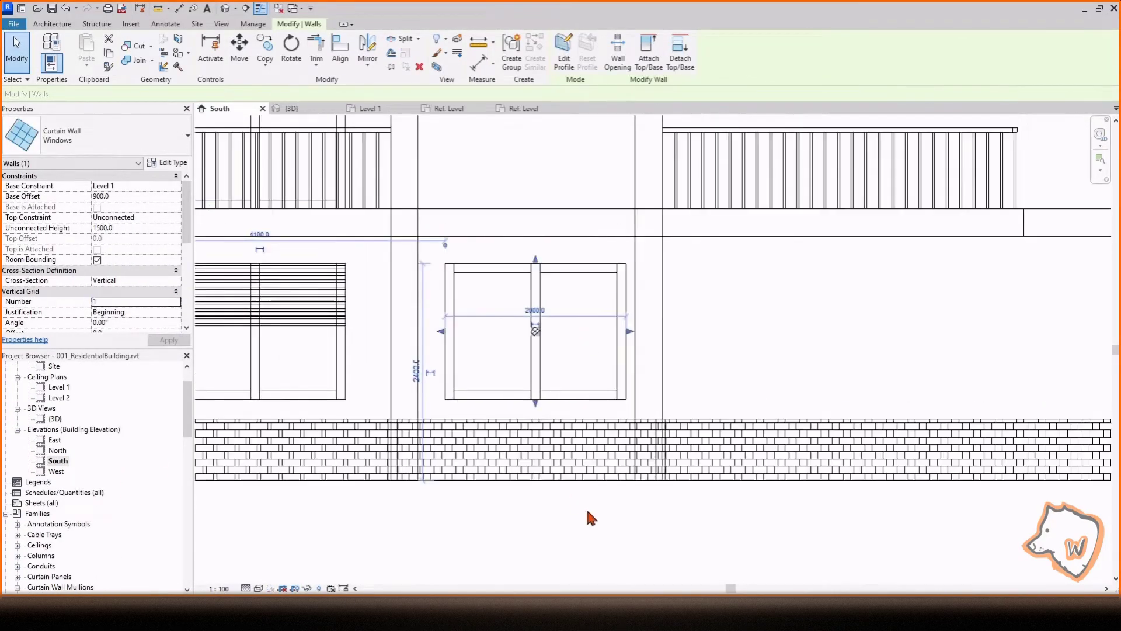
# Change the visual style of the South elevation to show coloured surfaces
pyautogui.click(261, 588)
pyautogui.click(279, 552)
pyautogui.scroll(-1, 599, 540)
pyautogui.click(547, 560)
# Measure the two-pane window's distances to the wall edges on both sides with an aligned dimension, without placing it
pyautogui.click(179, 8)
pyautogui.click(418, 340)
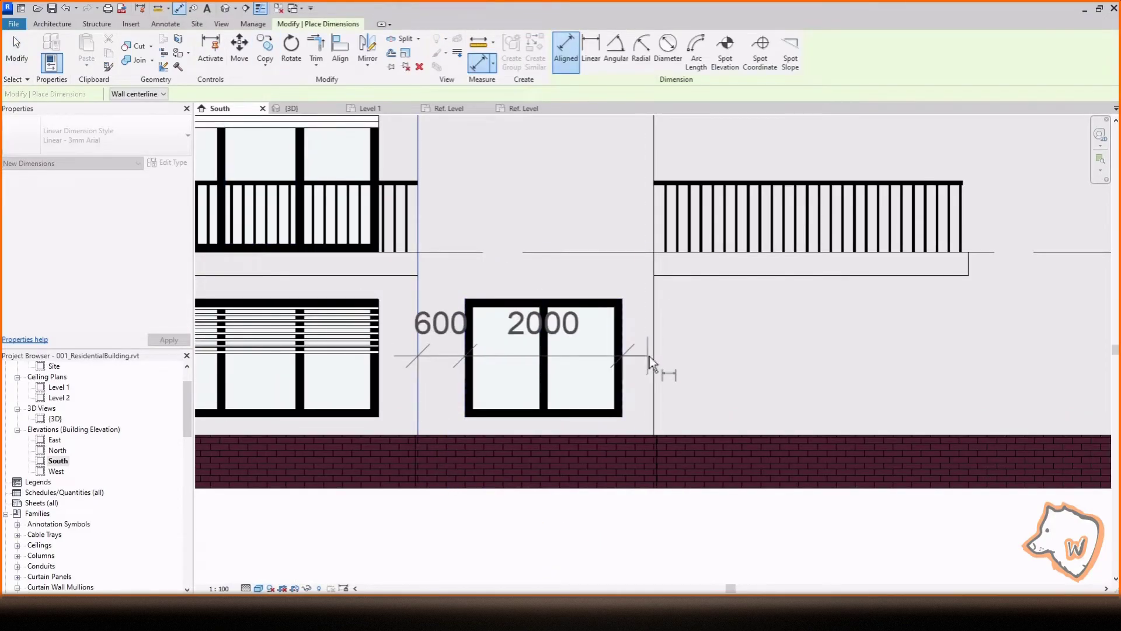
pyautogui.press('Escape')
pyautogui.press('Escape')
# Move the two-pane window horizontally to centre it between the wall edges
pyautogui.click(620, 421)
pyautogui.press('m')
pyautogui.press('v')
pyautogui.click(604, 529)
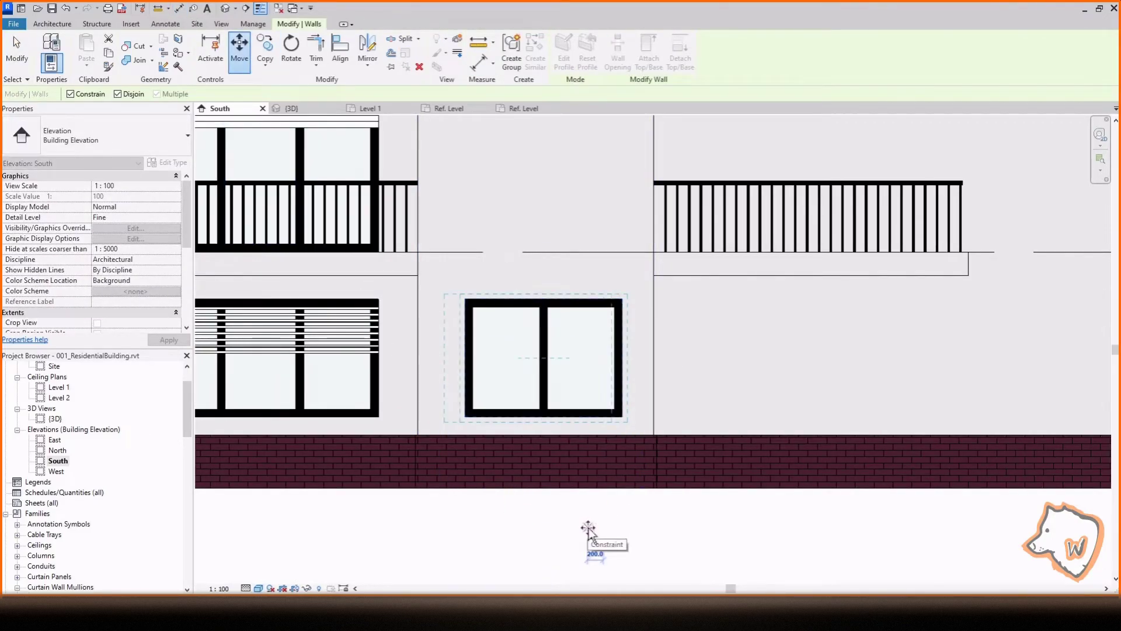
pyautogui.scroll(-2, 593, 528)
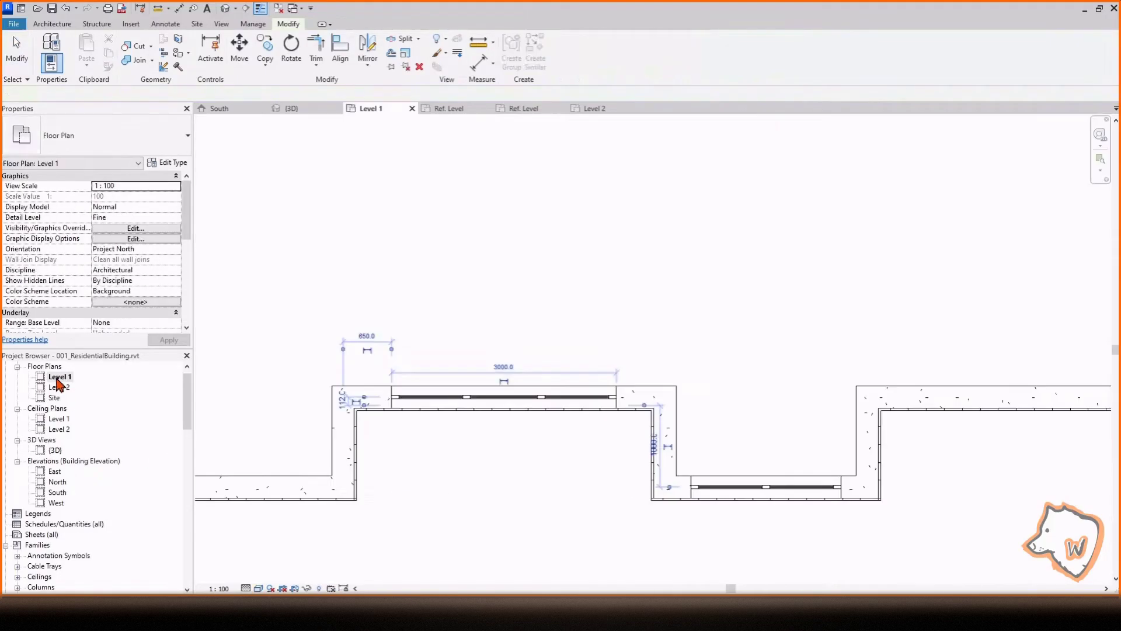
# Copy the exterior blinds onto the two-pane ground-floor window in the Level 2 plan and change the copy's type to BlindsClosed
pyautogui.doubleClick(59, 388)
pyautogui.scroll(5, 328, 404)
pyautogui.click(265, 50)
pyautogui.click(363, 363)
pyautogui.scroll(-4, 363, 363)
pyautogui.scroll(5, 700, 476)
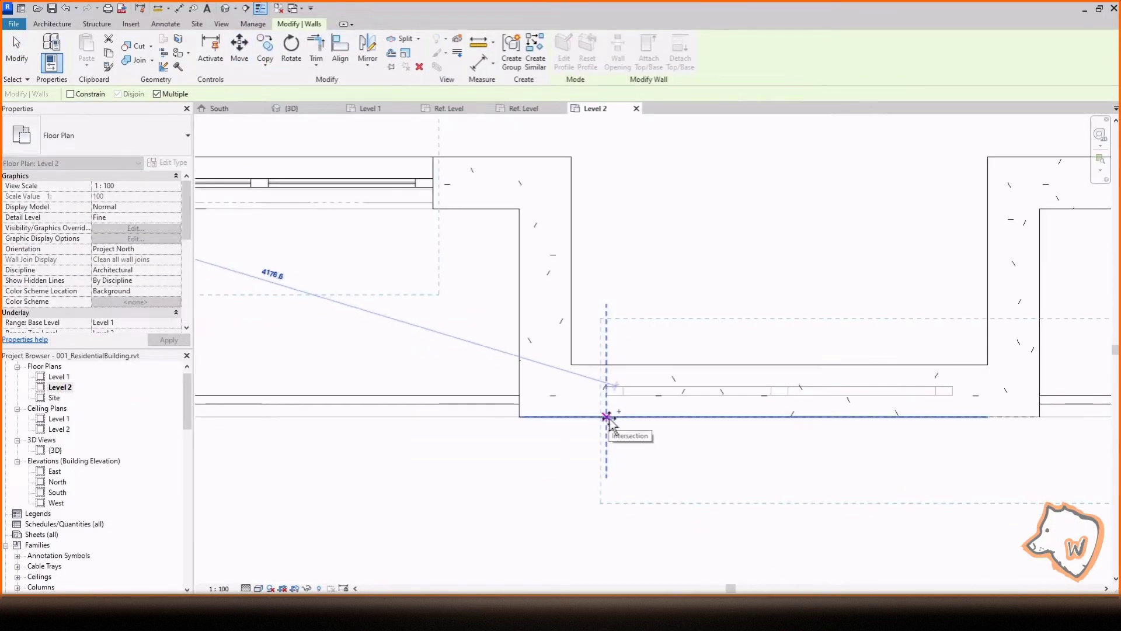
pyautogui.click(608, 415)
pyautogui.scroll(-4, 608, 416)
pyautogui.scroll(5, 829, 409)
pyautogui.scroll(-3, 805, 424)
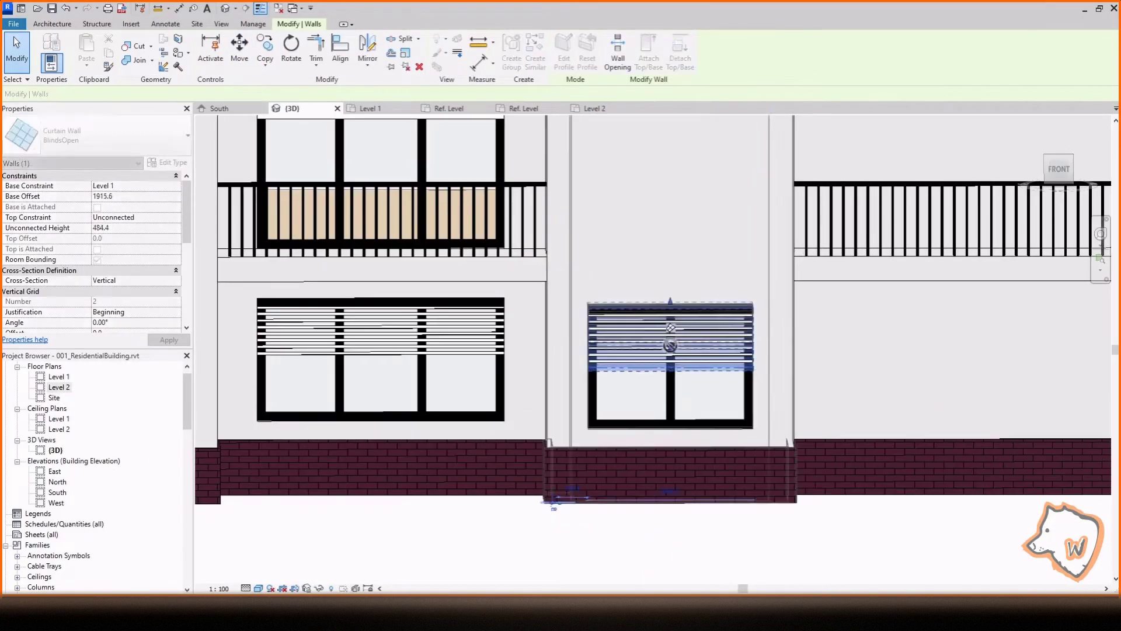
pyautogui.click(97, 135)
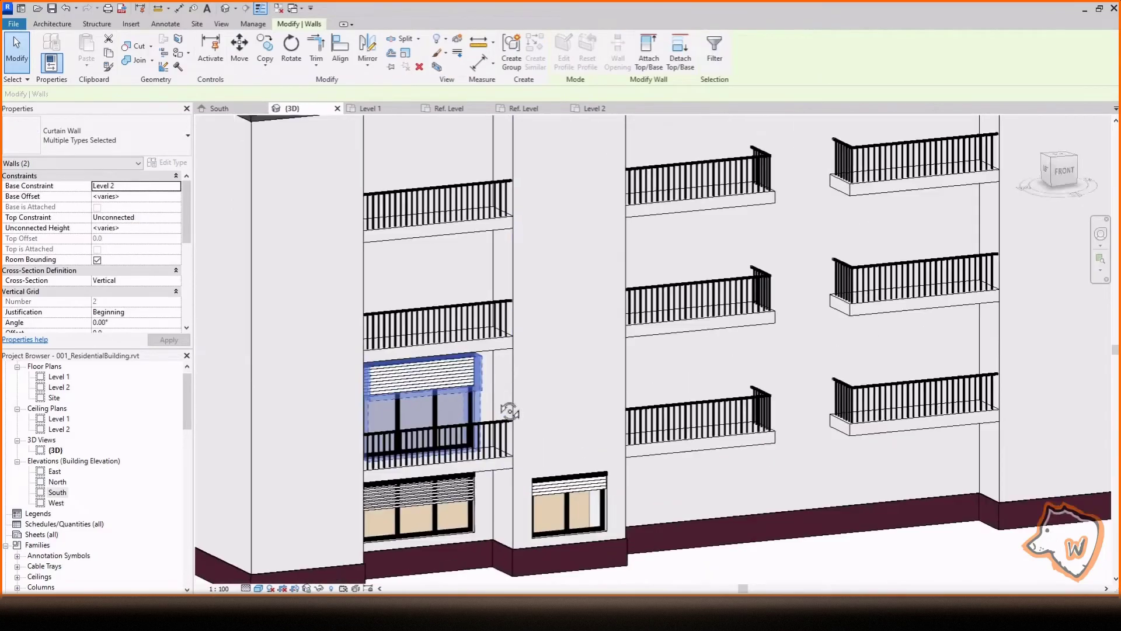
# Copy the Level 2 balcony window with its blinds to the three other balconies on the same floor of the front facade
pyautogui.scroll(4, 671, 393)
pyautogui.scroll(-4, 458, 431)
pyautogui.press('c')
pyautogui.press('o')
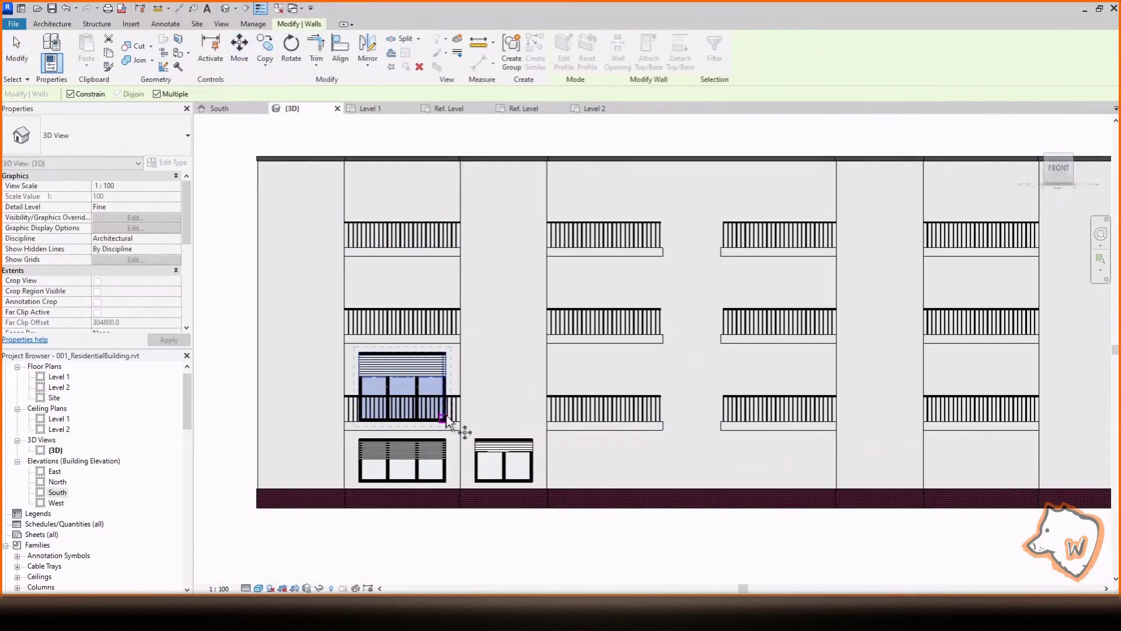
pyautogui.click(458, 430)
pyautogui.scroll(3, 612, 429)
pyautogui.keyDown('shift'); pyautogui.click(611, 429); pyautogui.keyUp('shift')
pyautogui.keyDown('shift'); pyautogui.click(841, 429); pyautogui.keyUp('shift')
pyautogui.moveTo(841, 429); pyautogui.dragTo(608, 429, button='middle')
pyautogui.keyDown('shift'); pyautogui.click(878, 428); pyautogui.keyUp('shift')
pyautogui.scroll(-3, 779, 444)
# Copy the Level 3 balcony window with its blinds to the three other balconies on that floor
pyautogui.click(339, 358)
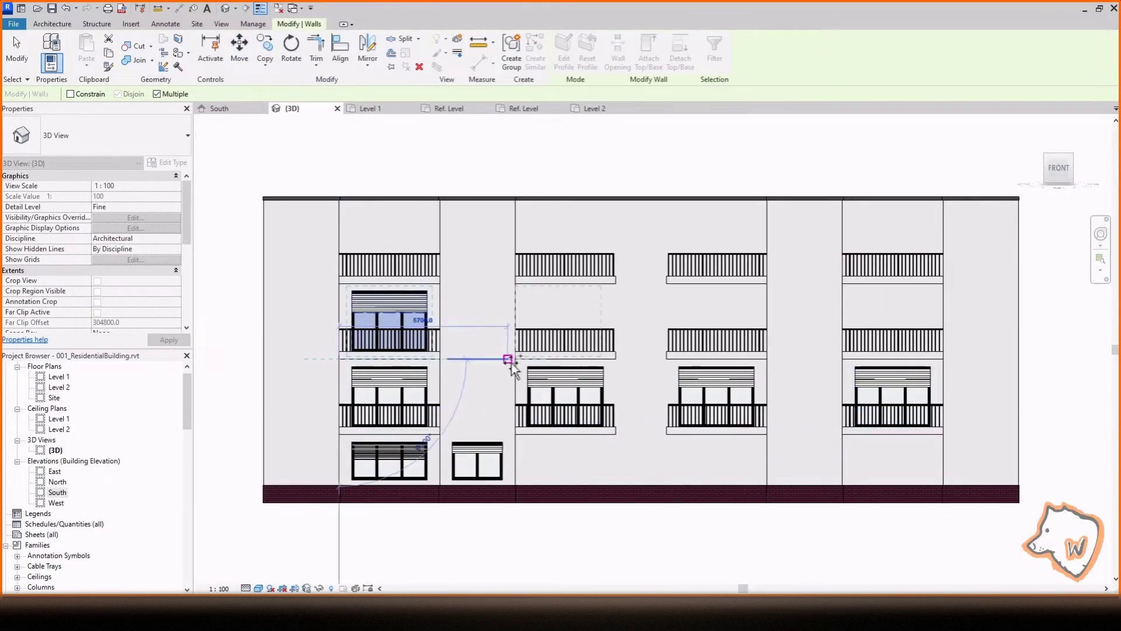
pyautogui.click(516, 358)
pyautogui.click(667, 359)
pyautogui.click(843, 359)
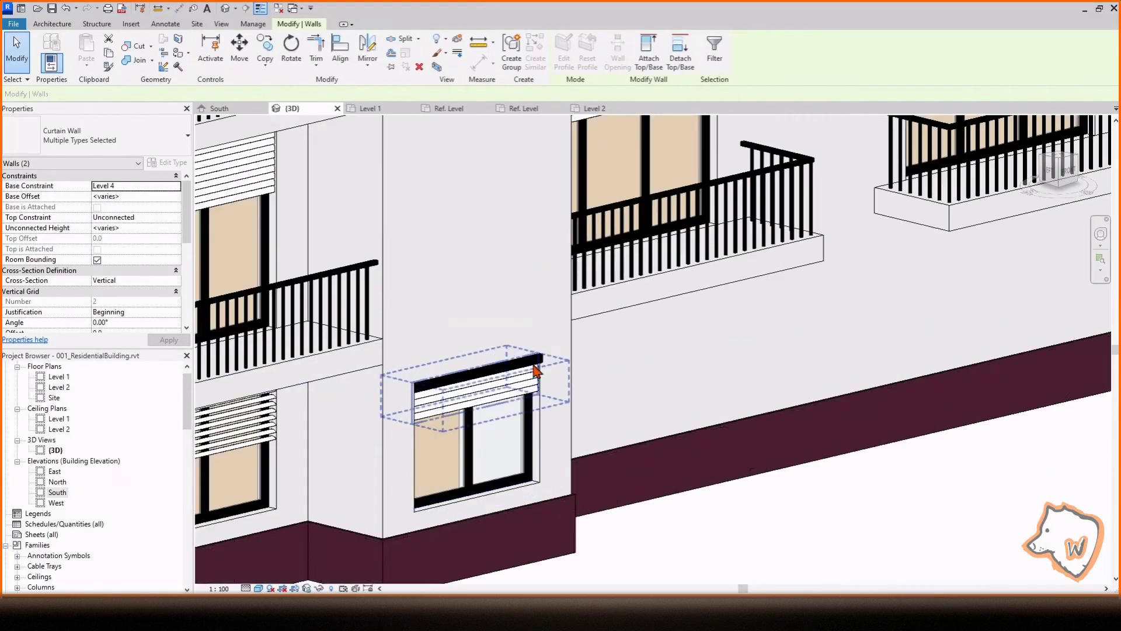
# Copy the two-pane ground-floor window with its blinds vertically to the floors above
pyautogui.click(537, 482)
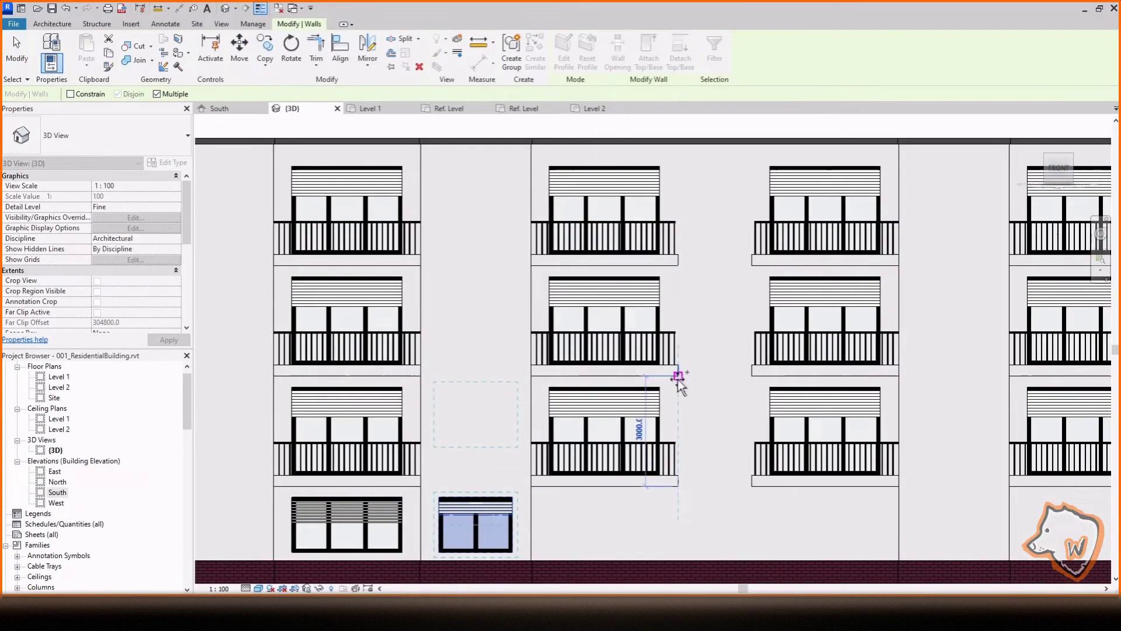
pyautogui.click(679, 378)
pyautogui.click(676, 263)
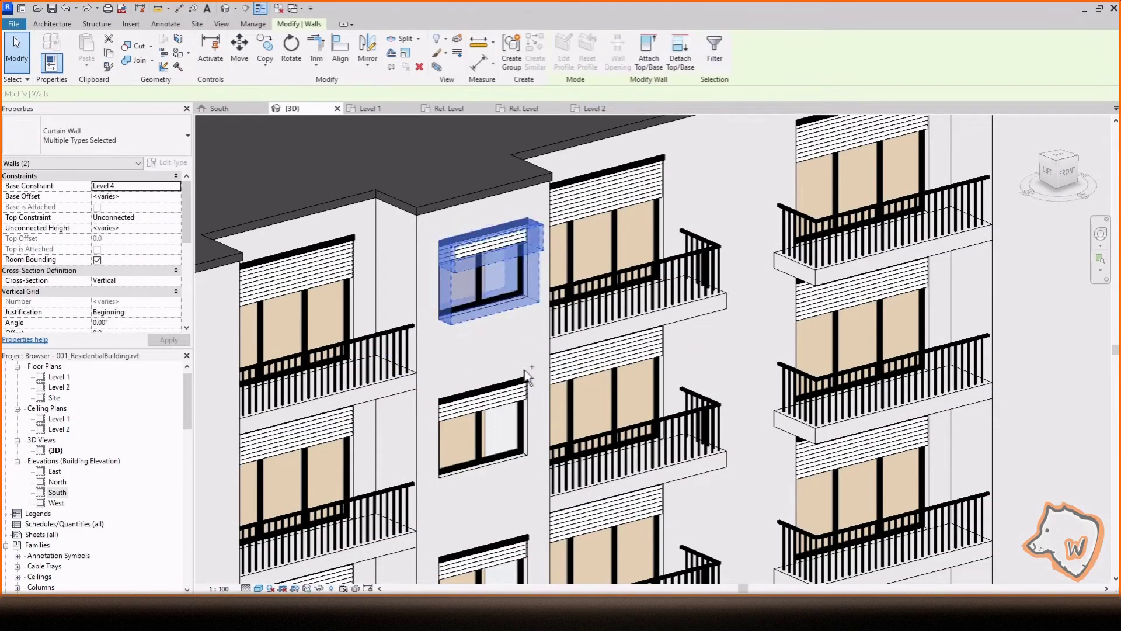
# Add the two-pane windows on the floors below the topmost one to the selection
pyautogui.keyDown('ctrl'); pyautogui.click(527, 455); pyautogui.keyUp('ctrl')
pyautogui.scroll(-1, 533, 525)
pyautogui.moveTo(532, 526); pyautogui.dragTo(507, 251, button='middle')
pyautogui.keyDown('ctrl'); pyautogui.click(499, 303); pyautogui.keyUp('ctrl')
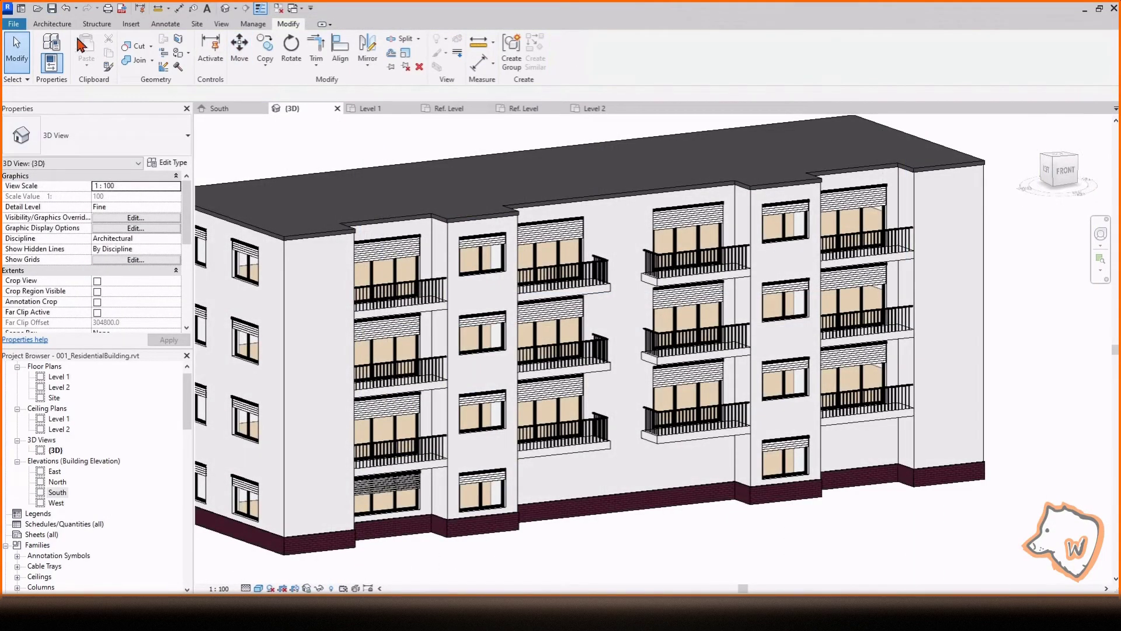
# Check which door types are available in the project
pyautogui.click(52, 24)
pyautogui.click(68, 50)
pyautogui.click(119, 137)
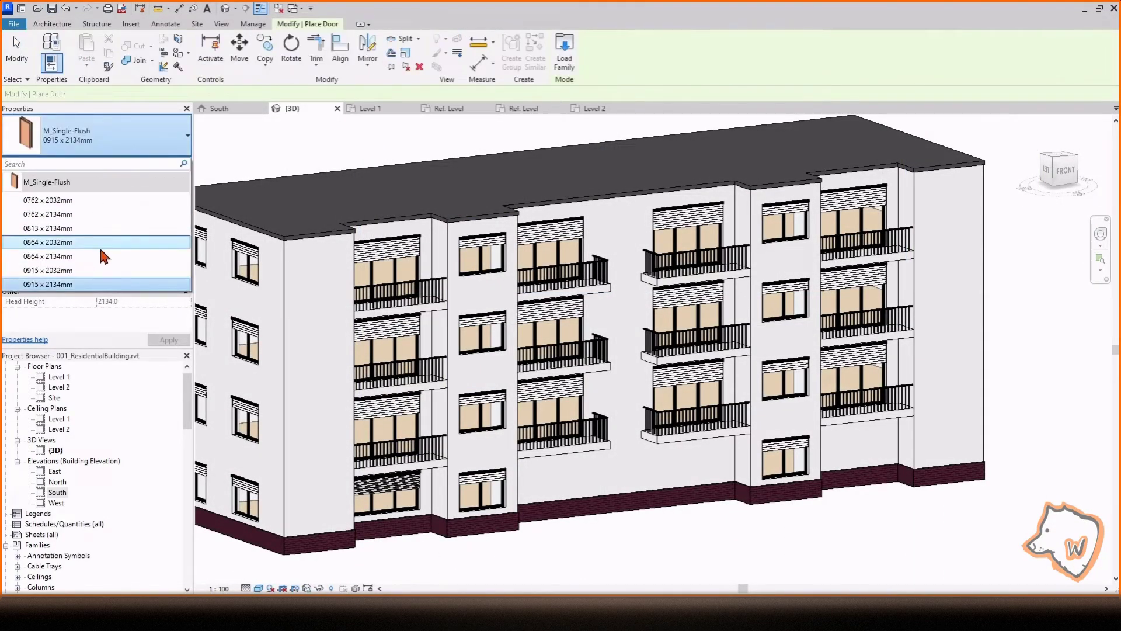
pyautogui.click(95, 136)
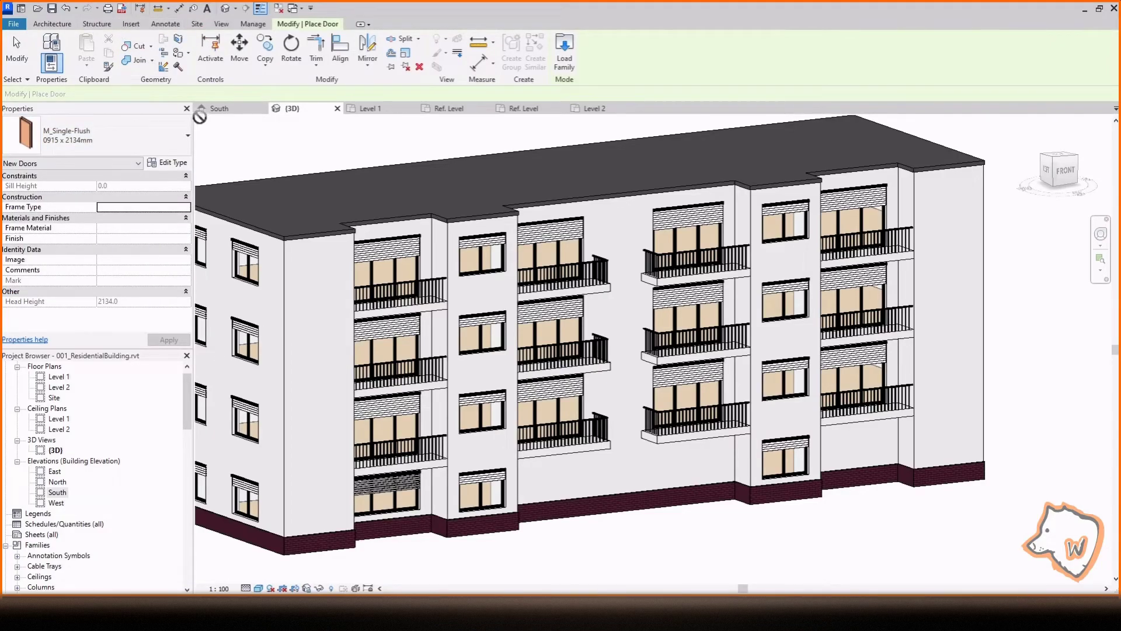
pyautogui.press('Escape')
# Load the Door-Curtain-Wall-Double-Storefront family from the Autodesk family library
pyautogui.click(132, 24)
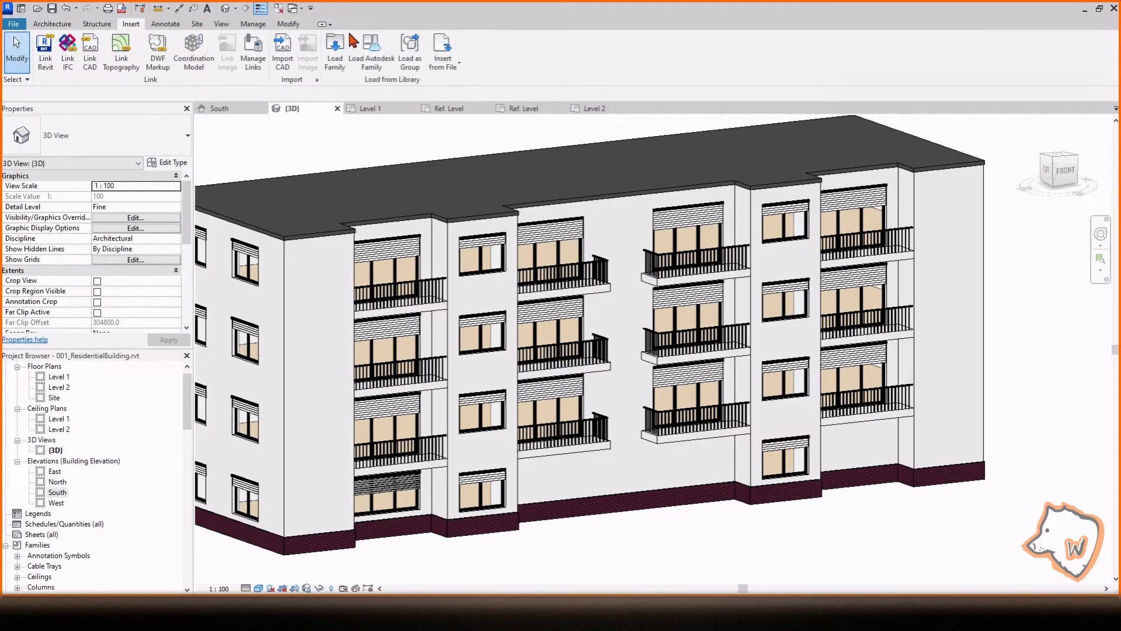
pyautogui.click(369, 56)
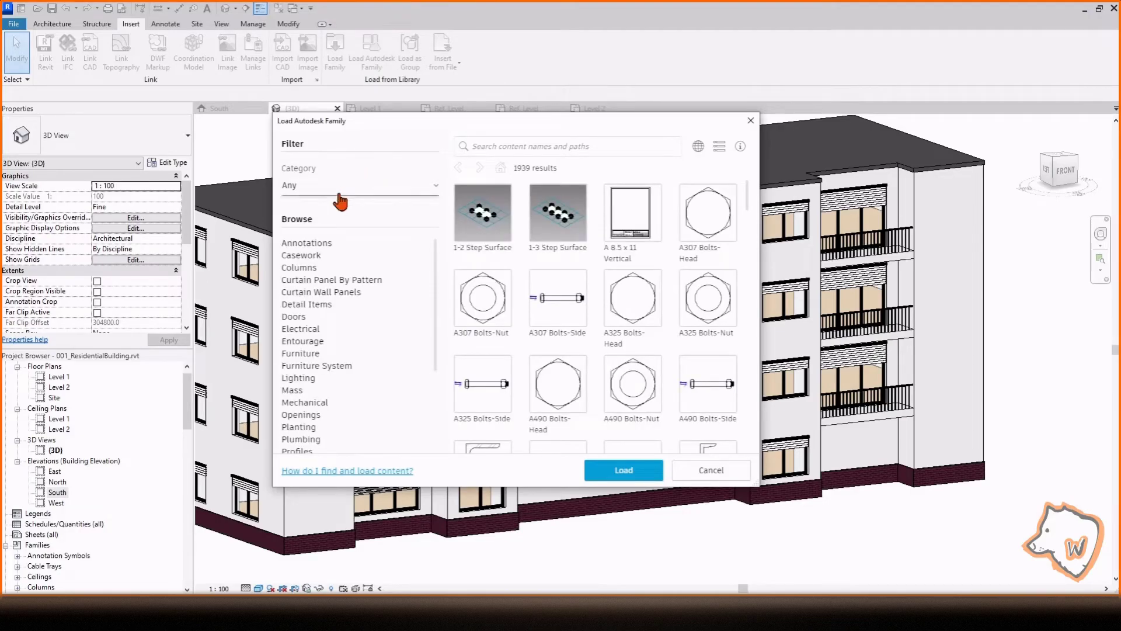
pyautogui.click(306, 318)
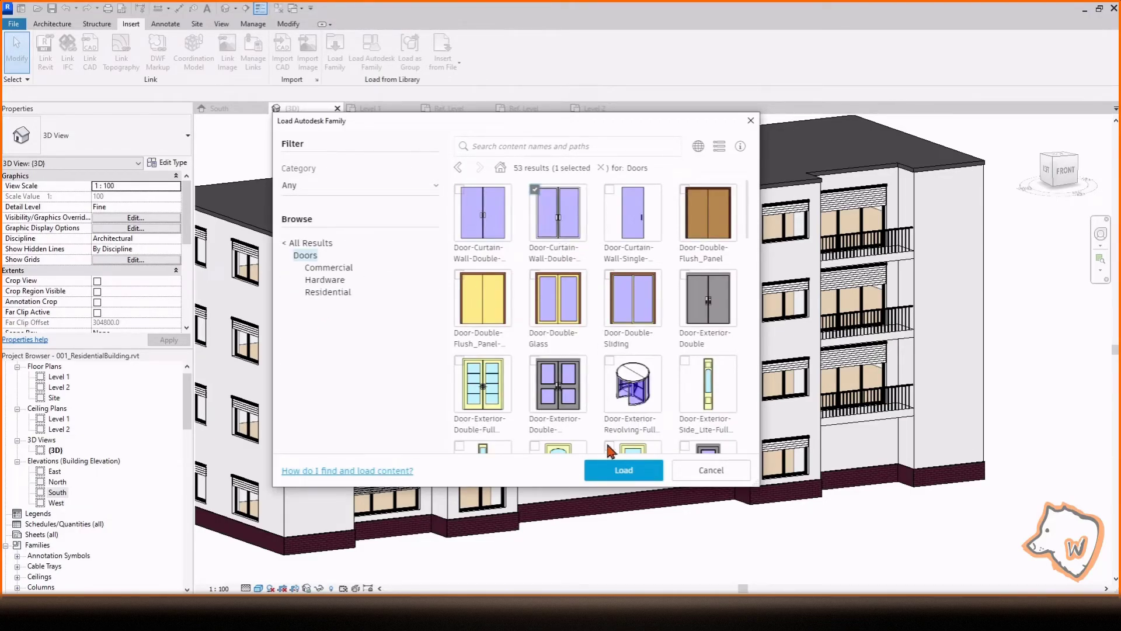
pyautogui.click(624, 470)
# Look for the loaded curtain wall door among the types of the Door tool
pyautogui.click(58, 26)
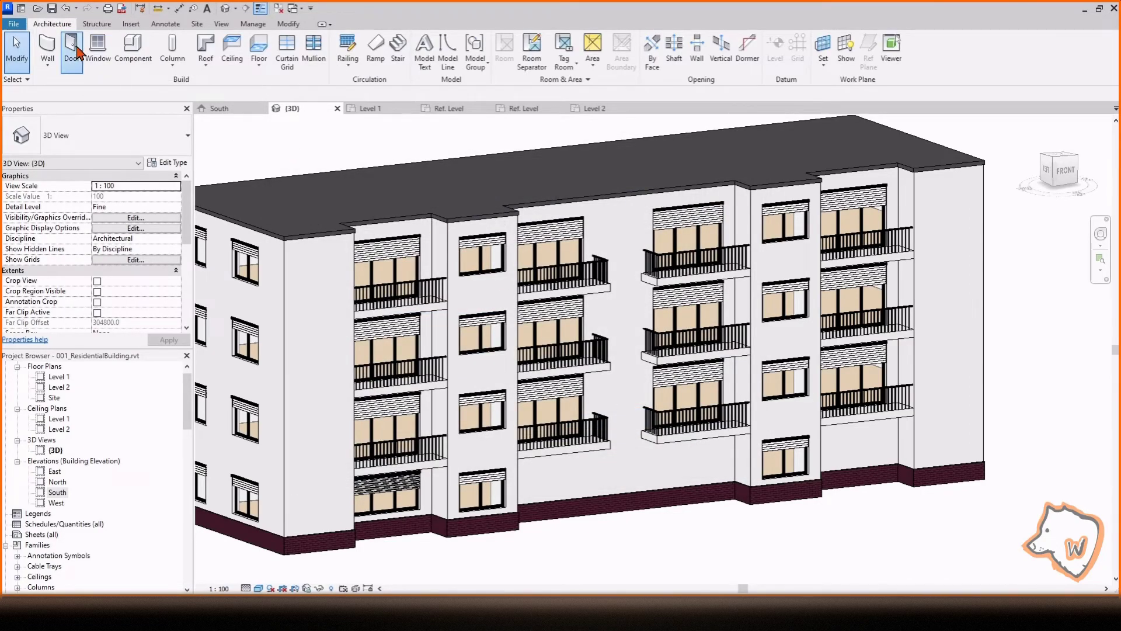
pyautogui.click(71, 53)
pyautogui.click(113, 133)
pyautogui.click(111, 133)
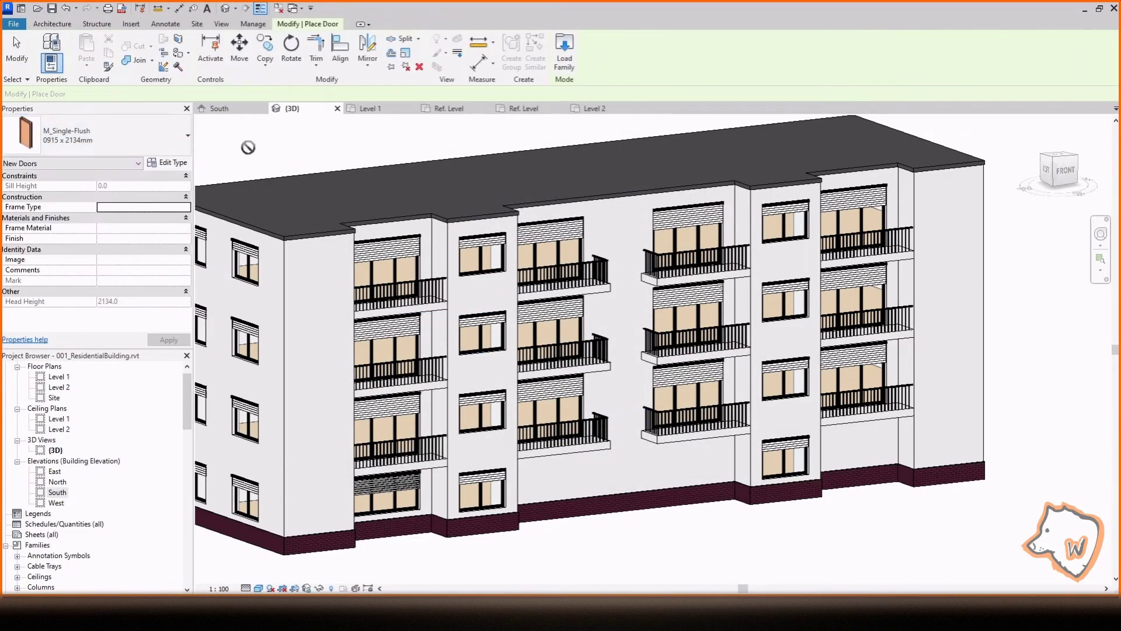
pyautogui.press('Escape')
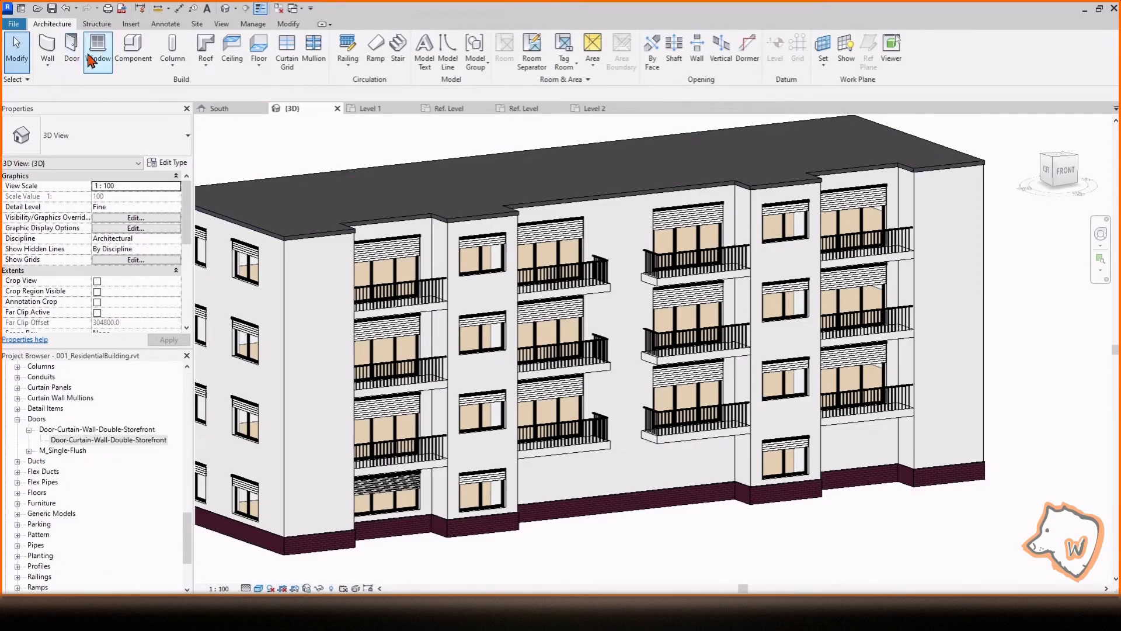
# Duplicate the Storefront curtain wall type under the name Door
pyautogui.click(48, 52)
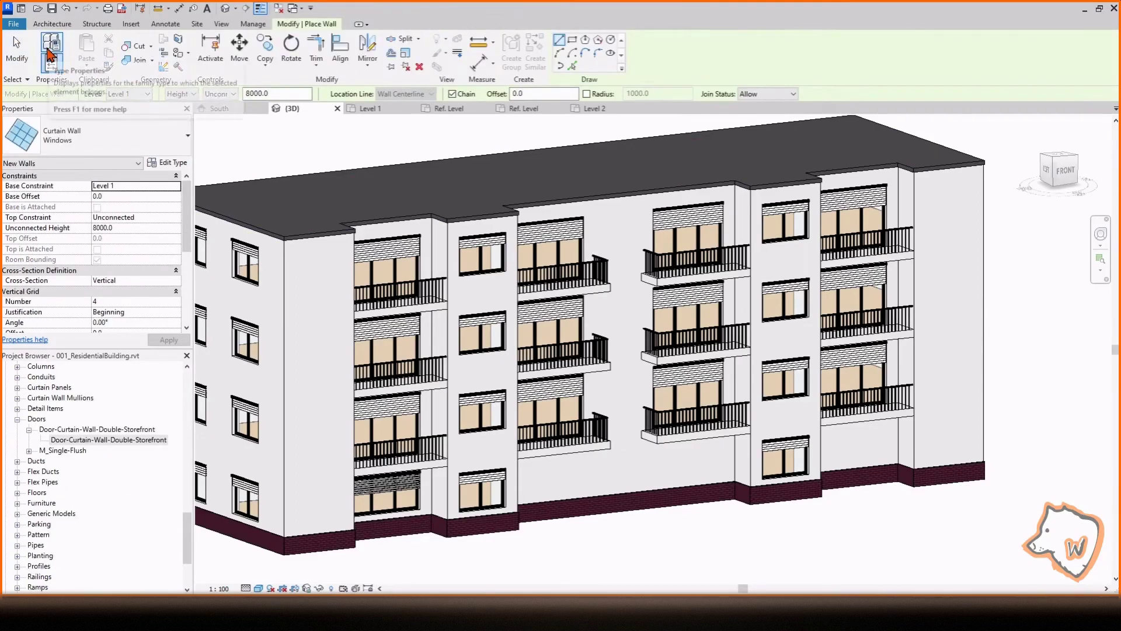
pyautogui.click(175, 144)
pyautogui.scroll(3, 156, 195)
pyautogui.scroll(-2, 151, 200)
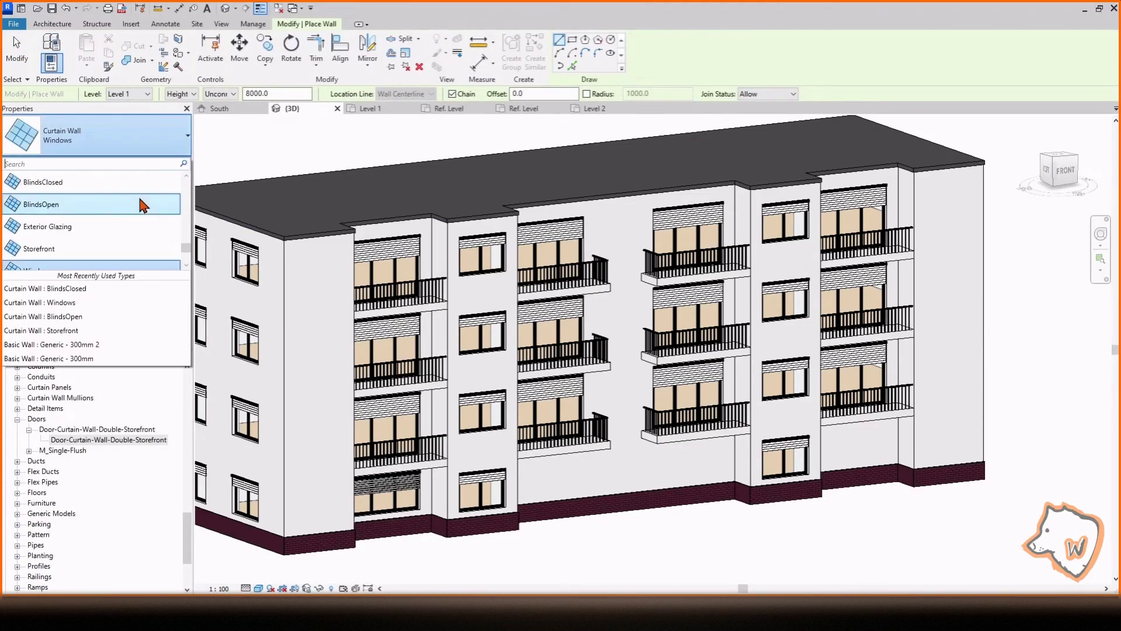
pyautogui.click(92, 251)
pyautogui.click(167, 164)
pyautogui.click(352, 160)
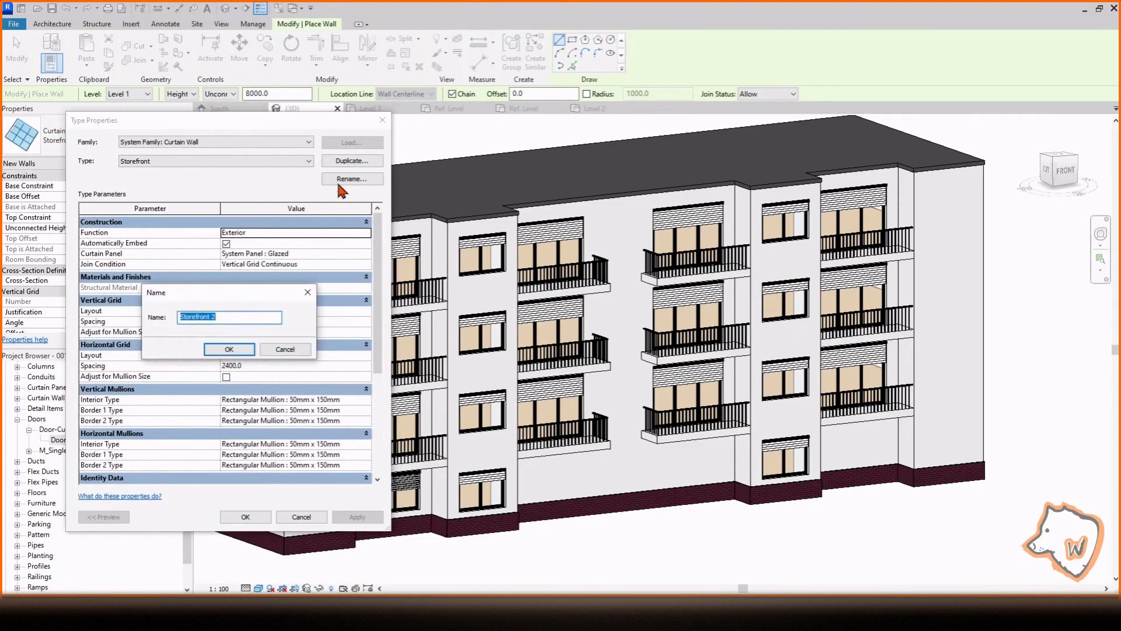
pyautogui.click(229, 349)
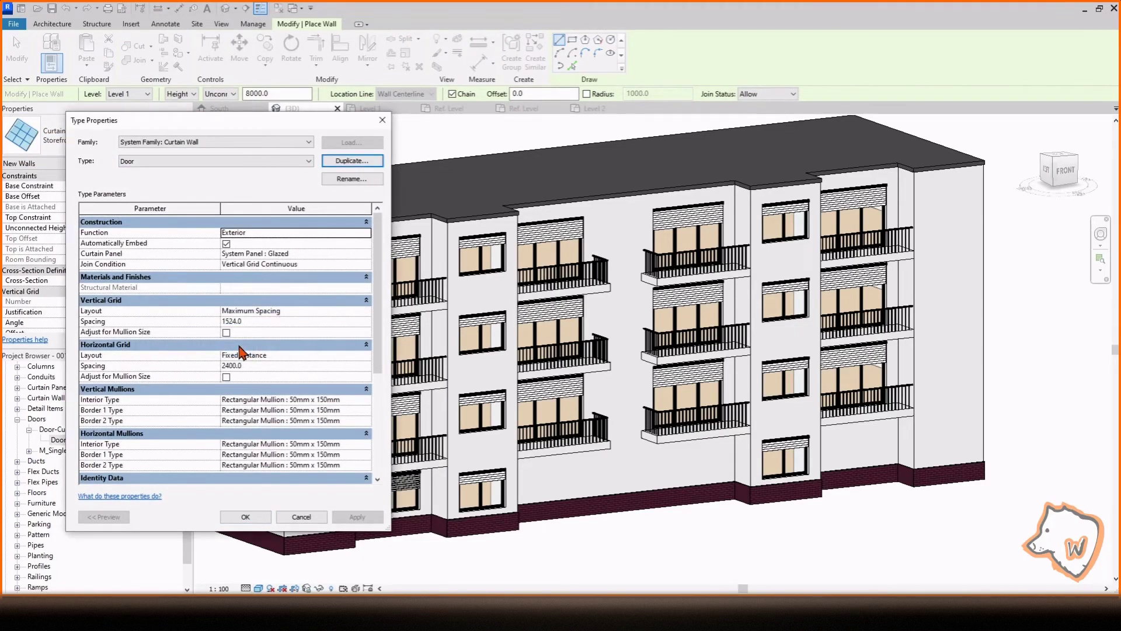
# Set the Door type's curtain panel to Door-Curtain-Wall-Double-Storefront
pyautogui.click(366, 254)
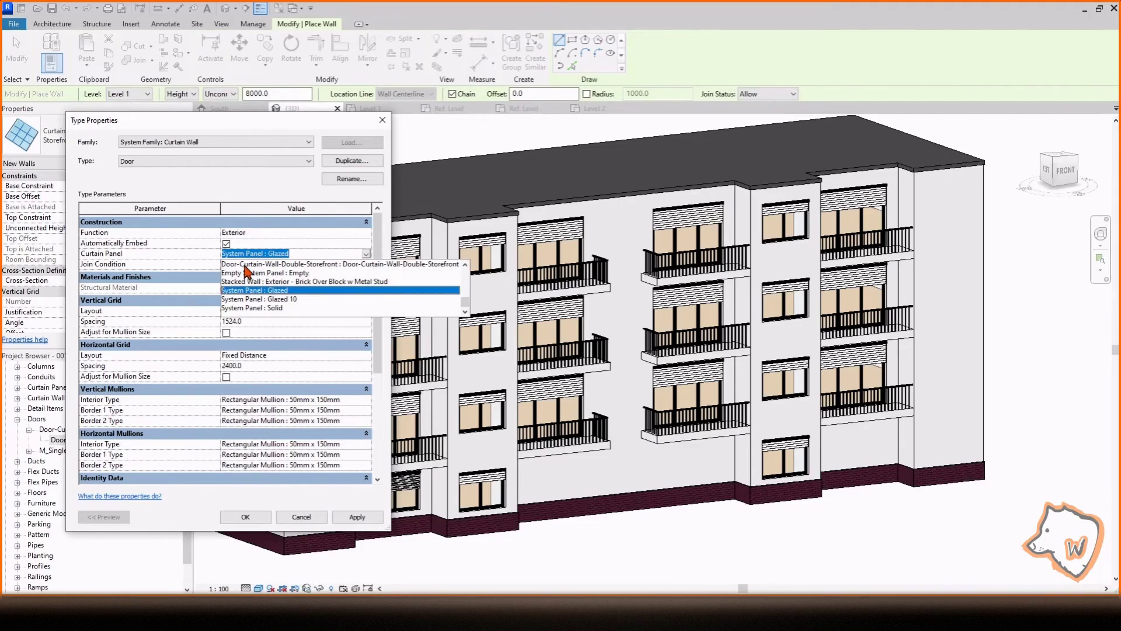
pyautogui.click(326, 265)
pyautogui.click(244, 518)
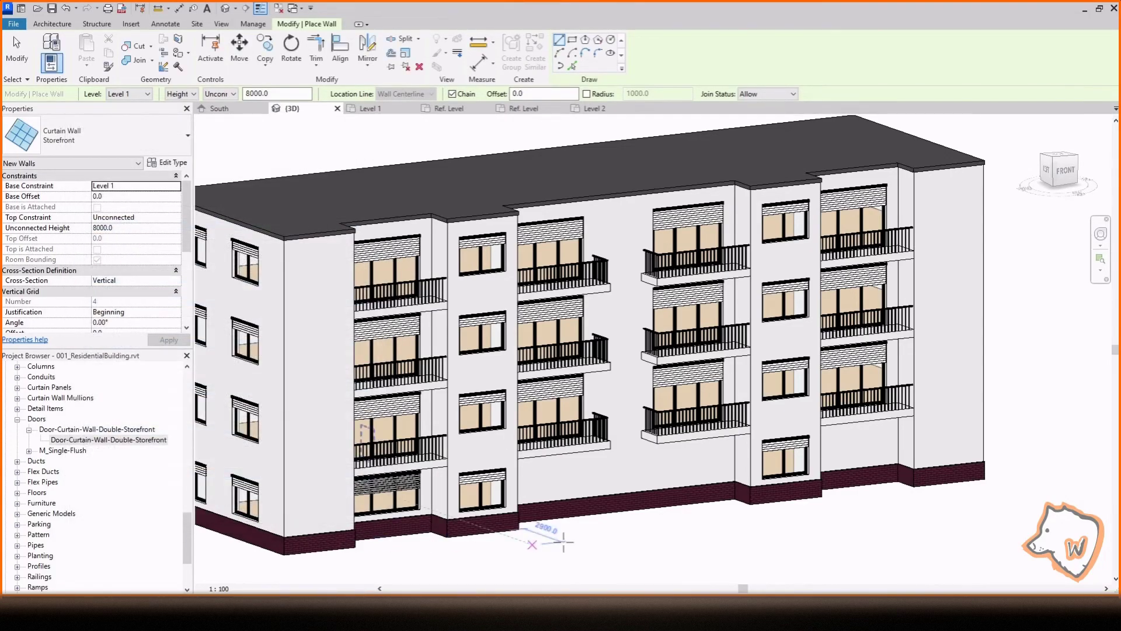
# Draw a short Door curtain wall in front of the facade from the top view and set its unconnected height to 2400
pyautogui.click(1061, 158)
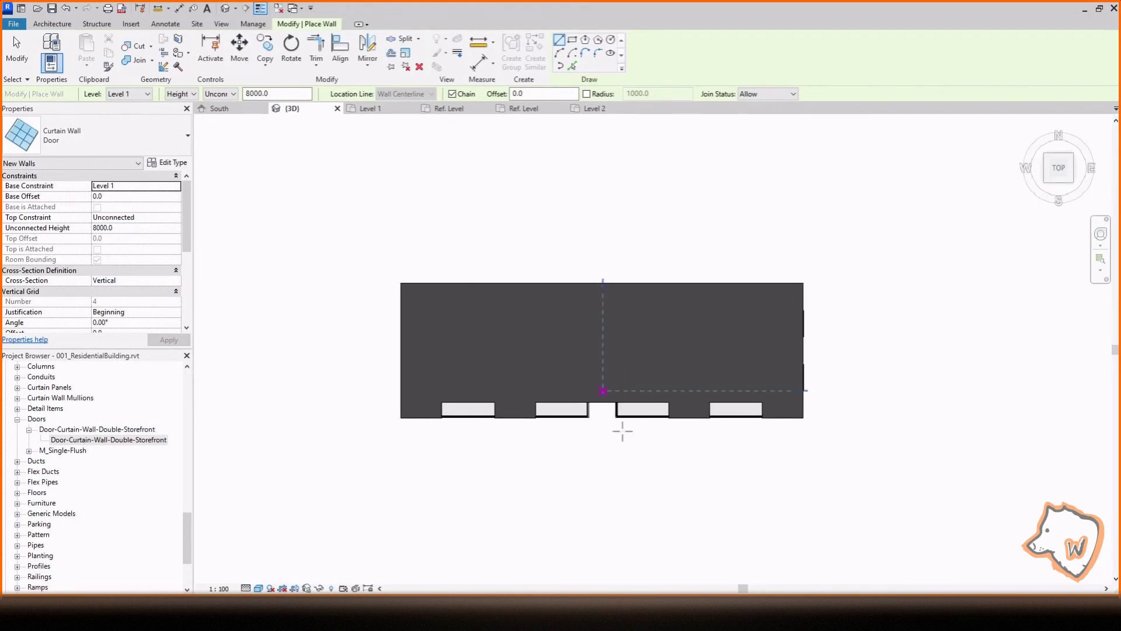
pyautogui.click(667, 485)
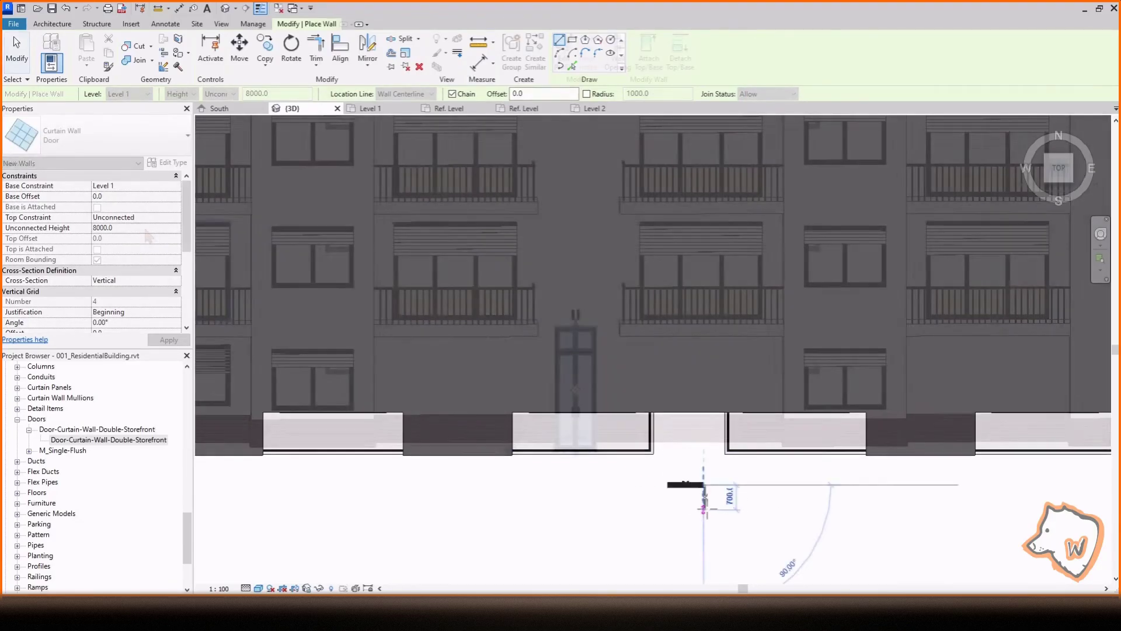
pyautogui.click(144, 227)
pyautogui.write('24')
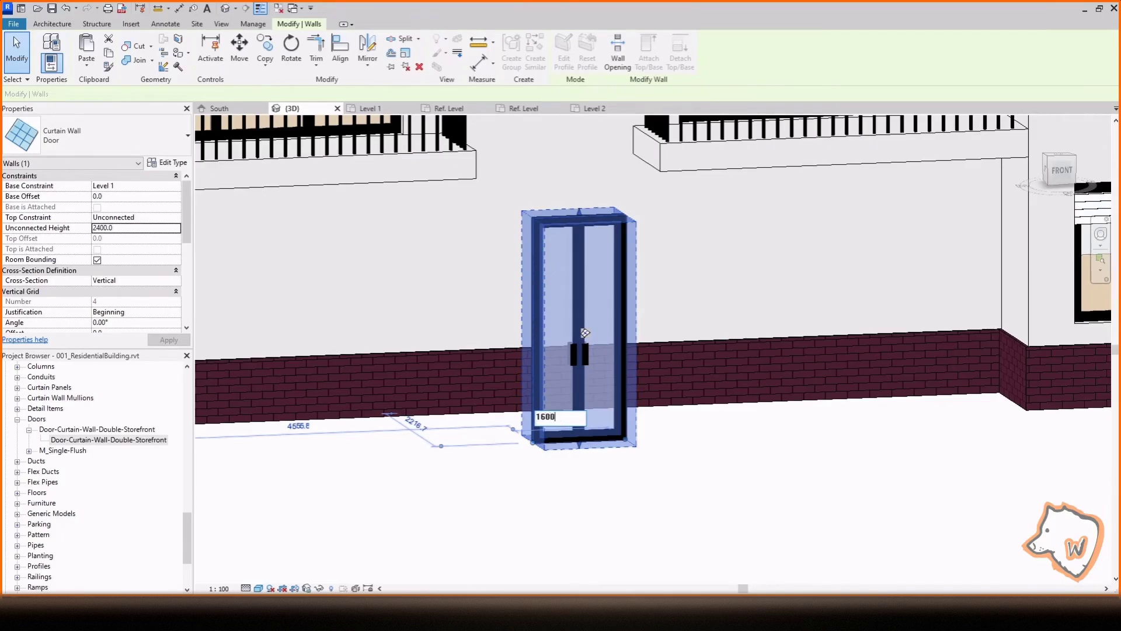
# Set the curtain wall door's length to 1600 and then to 2000 mm
pyautogui.press('Return')
pyautogui.write('0')
pyautogui.press('Return')
# Set the Door type's vertical grid spacing to 5000 and the curtain wall door's length to 1800 mm
pyautogui.scroll(-3, 121, 303)
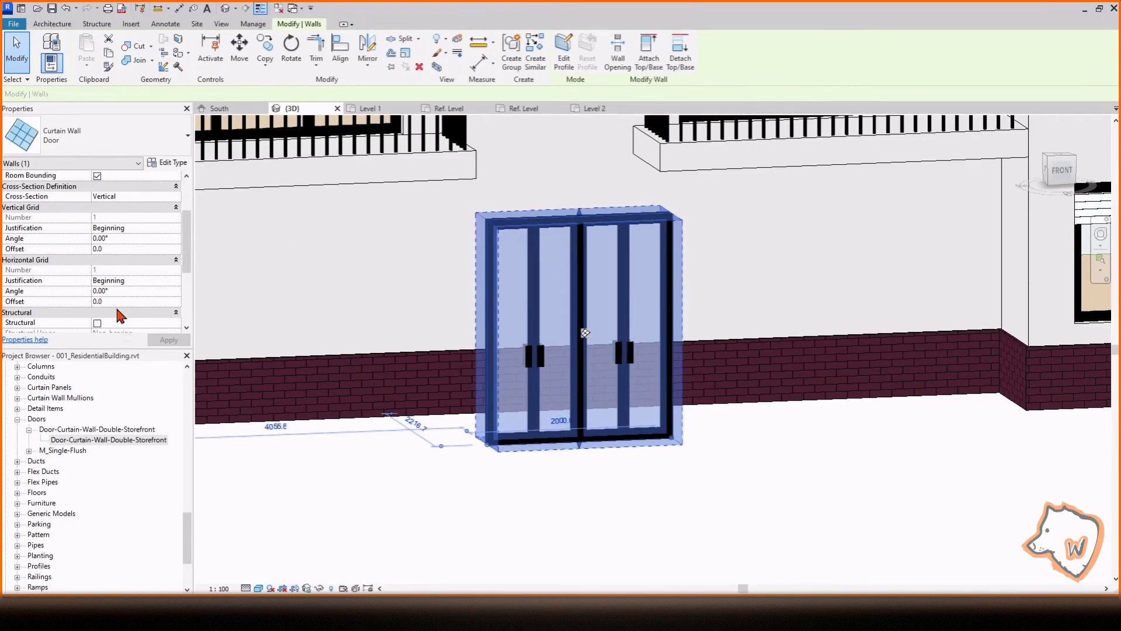
pyautogui.scroll(3, 120, 304)
pyautogui.click(169, 162)
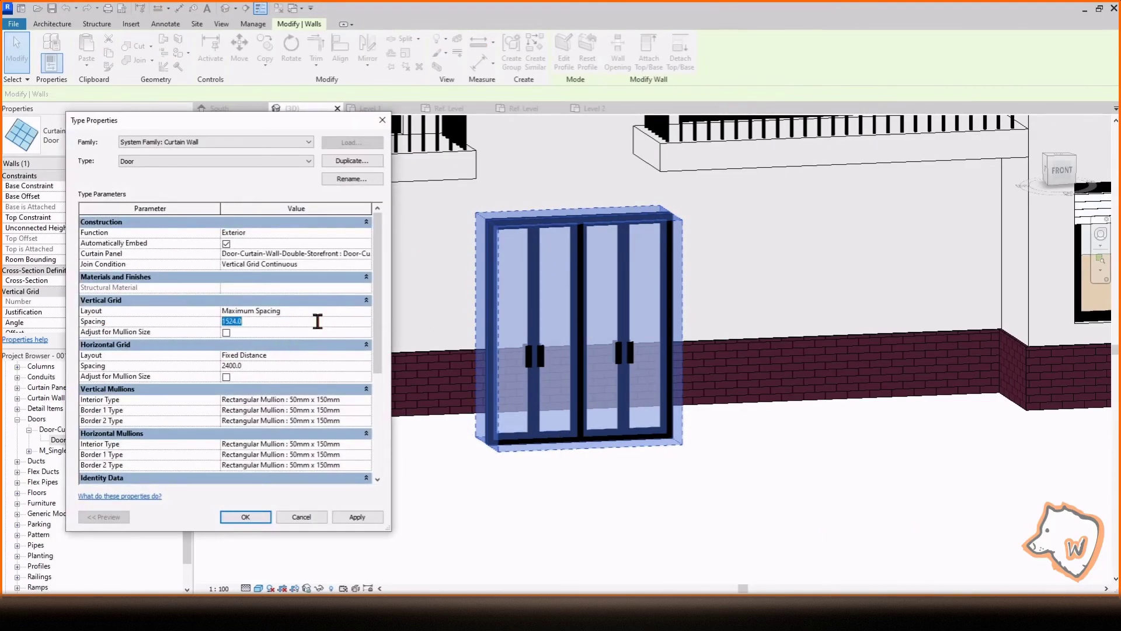
pyautogui.click(358, 518)
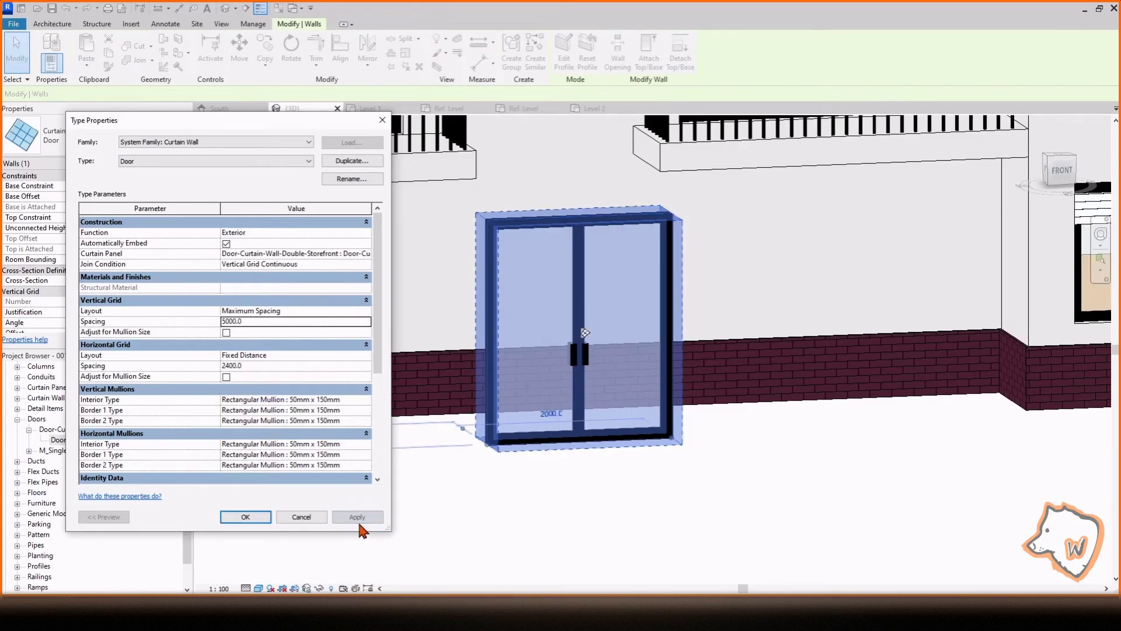
pyautogui.click(245, 517)
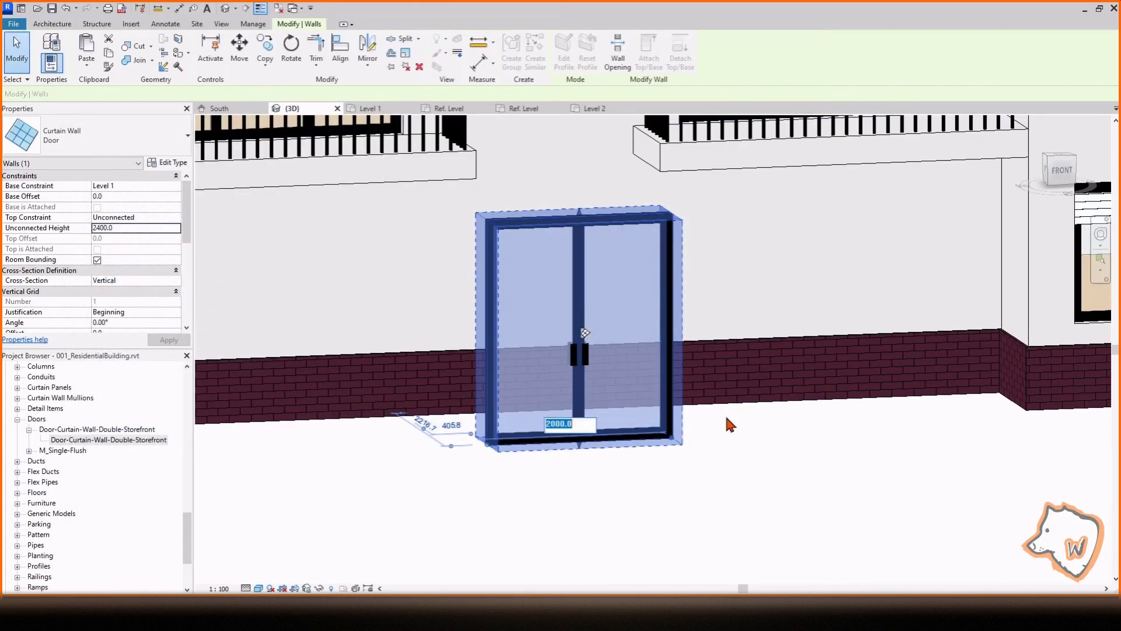
pyautogui.write('1800')
pyautogui.press('Return')
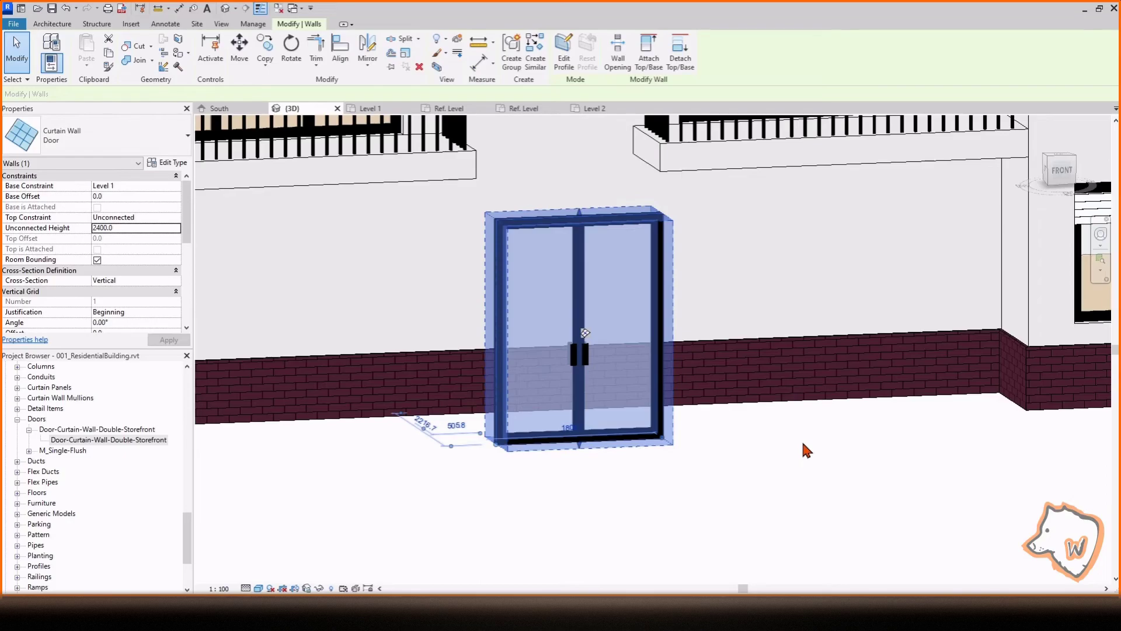
# Rotate the curtain wall door by 180 degrees in the Level 1 floor plan
pyautogui.moveTo(188, 525); pyautogui.dragTo(188, 384)
pyautogui.click(60, 388)
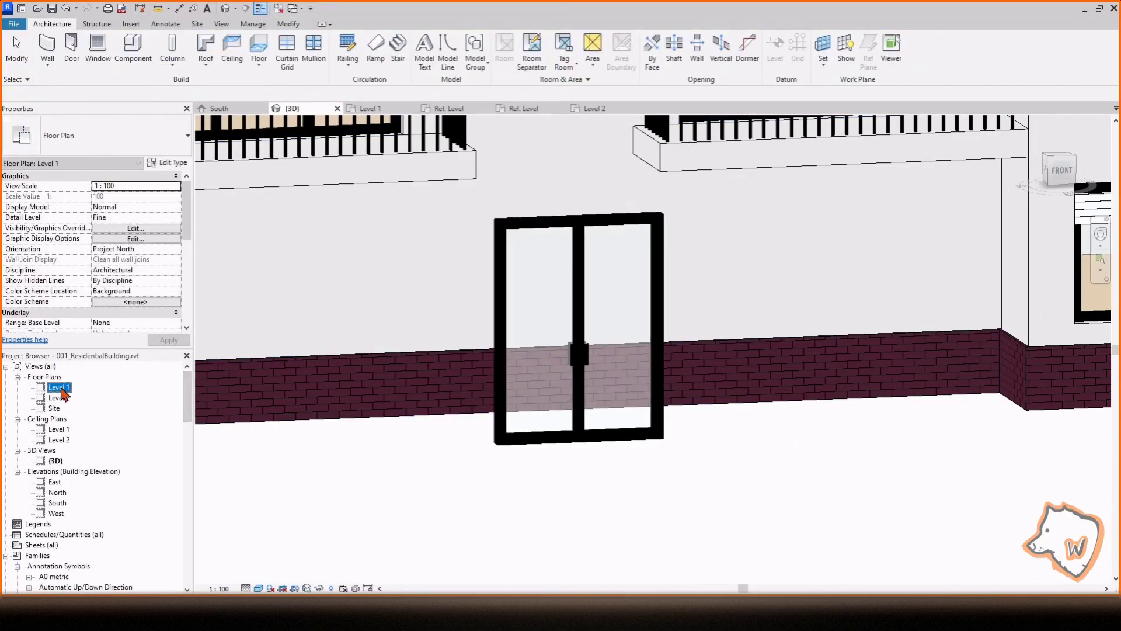
pyautogui.doubleClick(62, 389)
pyautogui.scroll(-4, 397, 456)
pyautogui.scroll(4, 597, 490)
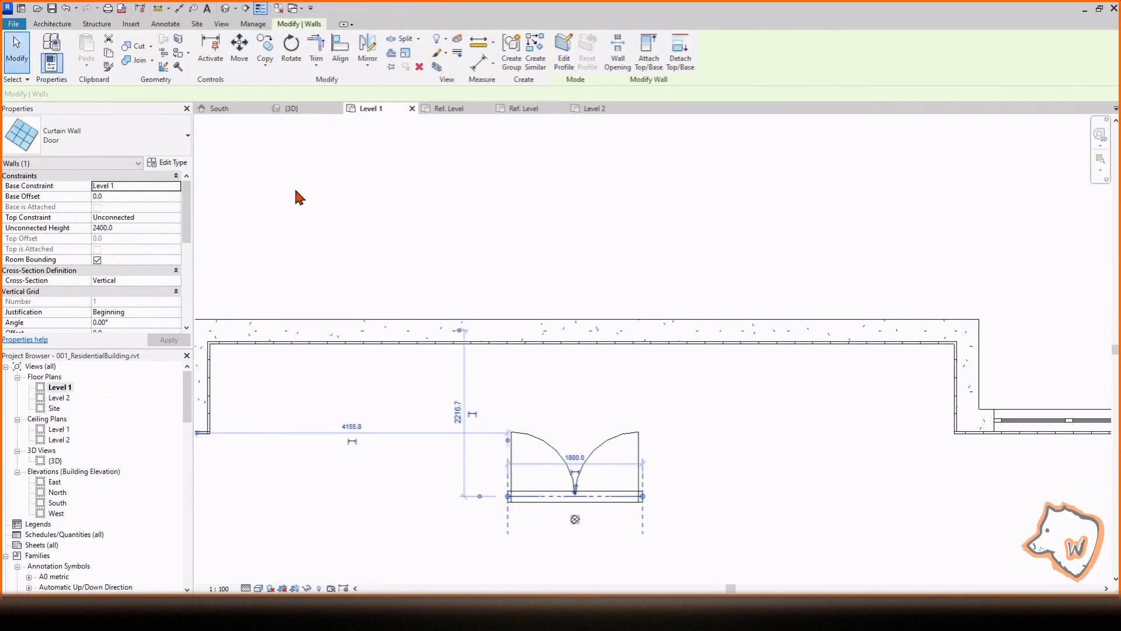
pyautogui.click(239, 58)
pyautogui.write('180')
pyautogui.press('Return')
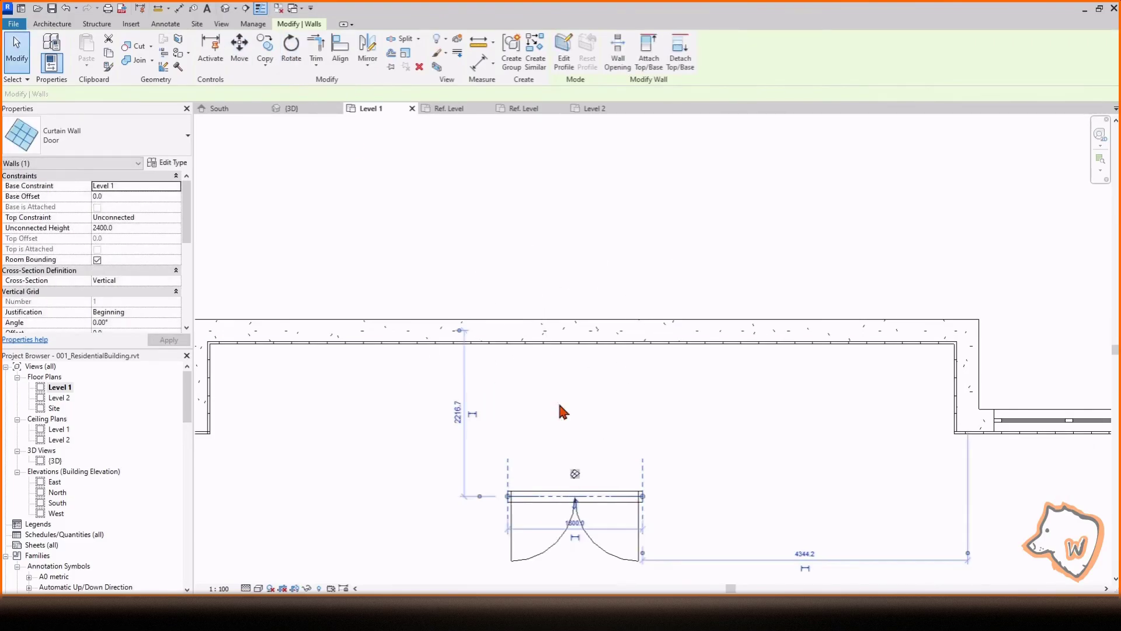
# Align the curtain wall door with the centerline of the recessed facade wall in the Level 1 floor plan
pyautogui.click(431, 400)
pyautogui.click(550, 496)
pyautogui.click(345, 55)
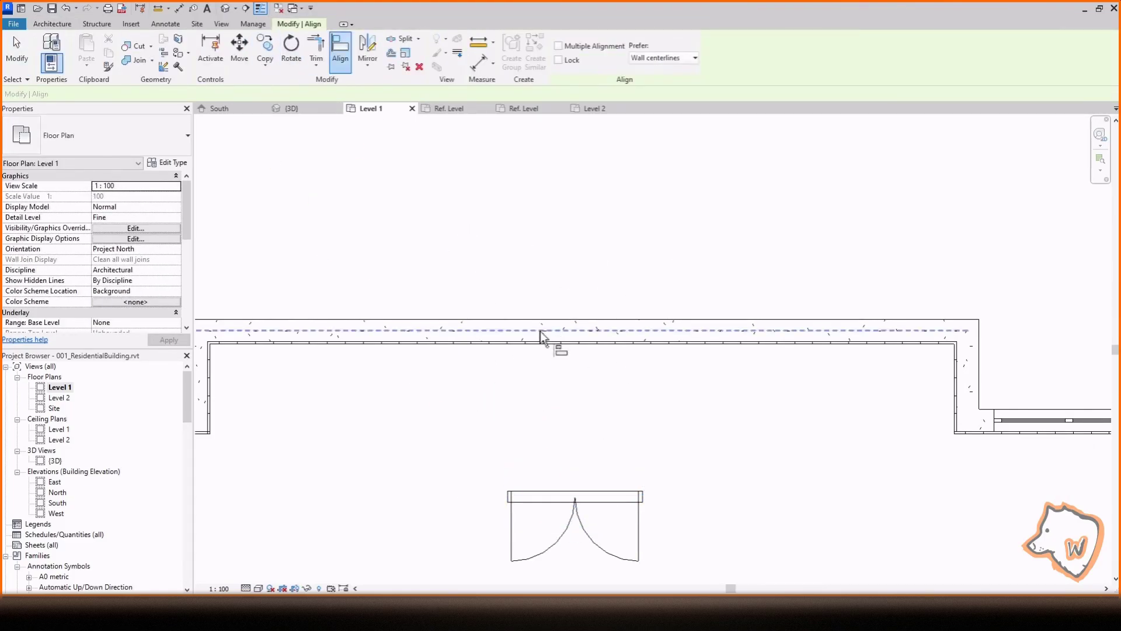
pyautogui.click(551, 496)
pyautogui.scroll(-1, 601, 459)
pyautogui.press('Escape')
# Place an aligned dimension from the recess's side edge across the entrance door in the South elevation
pyautogui.click(219, 108)
pyautogui.scroll(2, 997, 558)
pyautogui.moveTo(997, 558); pyautogui.dragTo(846, 534, button='middle')
pyautogui.click(178, 9)
pyautogui.click(300, 387)
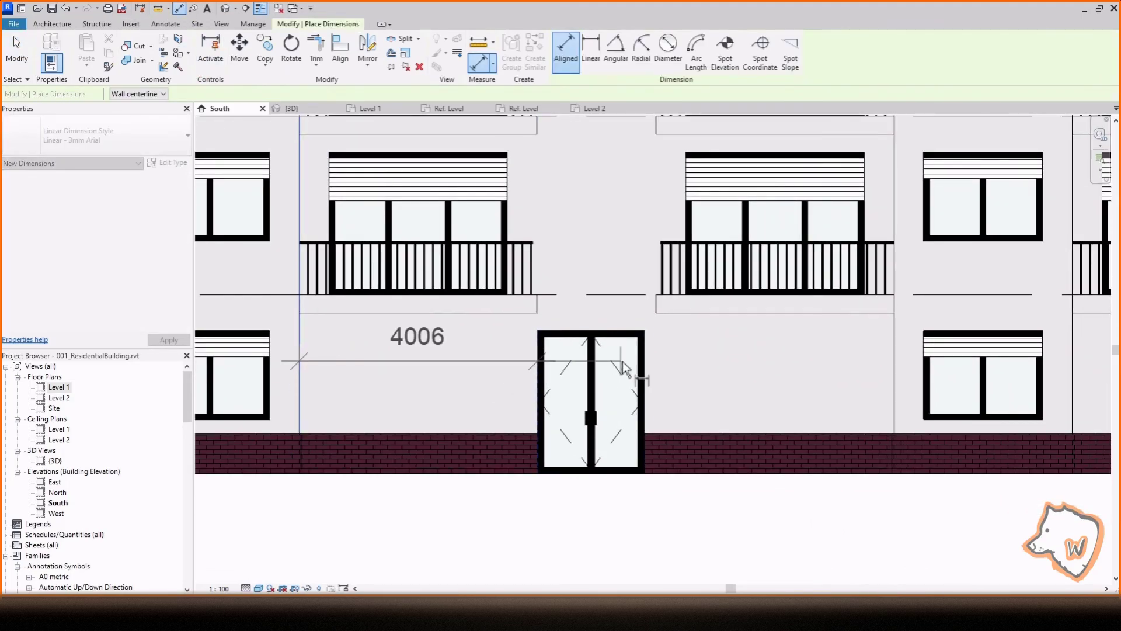
pyautogui.click(619, 376)
pyautogui.click(777, 542)
pyautogui.press('Escape')
pyautogui.press('Escape')
# Adjust the entrance door's distance from the recess's side edge so that the door is centered in the recess
pyautogui.click(635, 476)
pyautogui.write('4200')
pyautogui.press('Return')
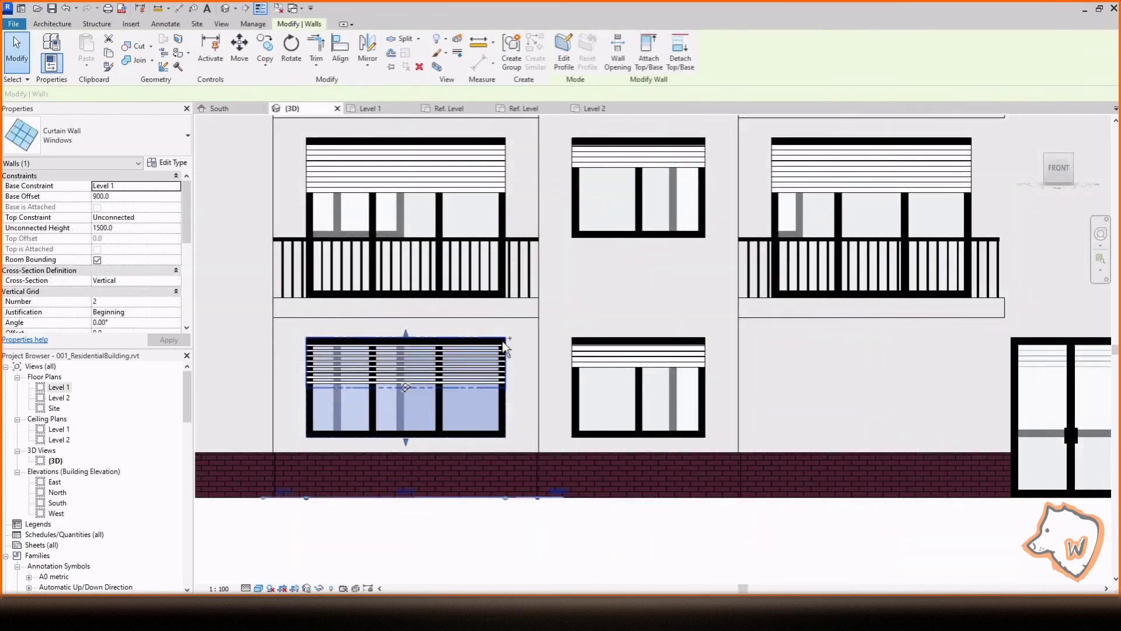
# Copy the ground-floor three-pane window with its open blinds into the recess on both sides of the entrance door, beneath the balconies
pyautogui.press('m')
pyautogui.press('v')
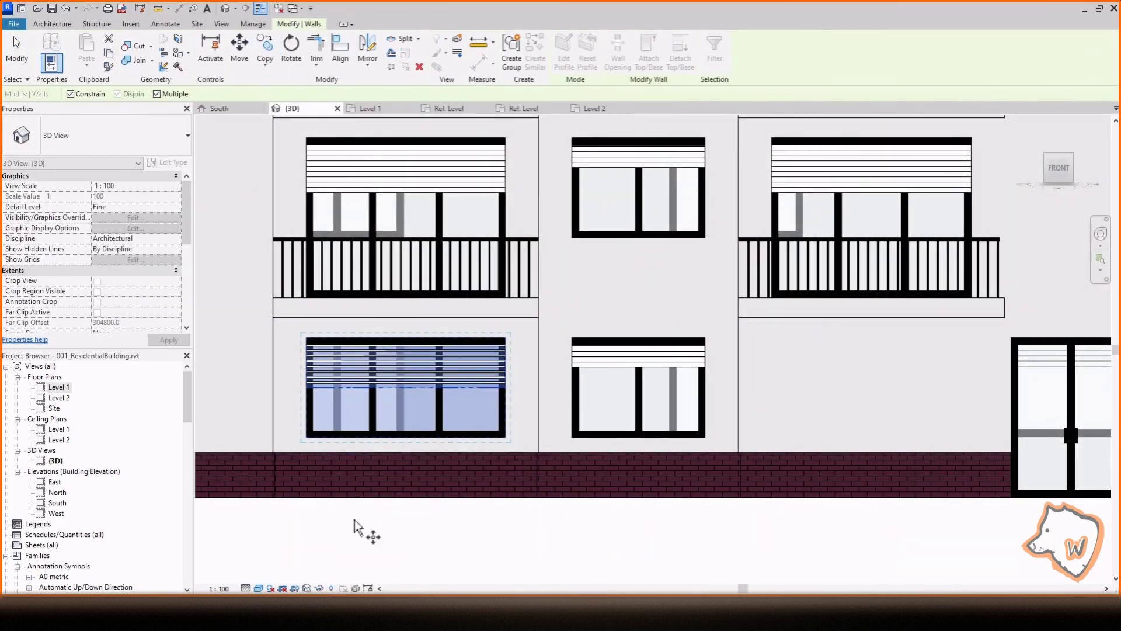
pyautogui.click(738, 318)
pyautogui.scroll(-3, 738, 350)
pyautogui.click(646, 351)
pyautogui.press('Escape')
pyautogui.press('Escape')
pyautogui.scroll(4, 717, 485)
pyautogui.click(701, 379)
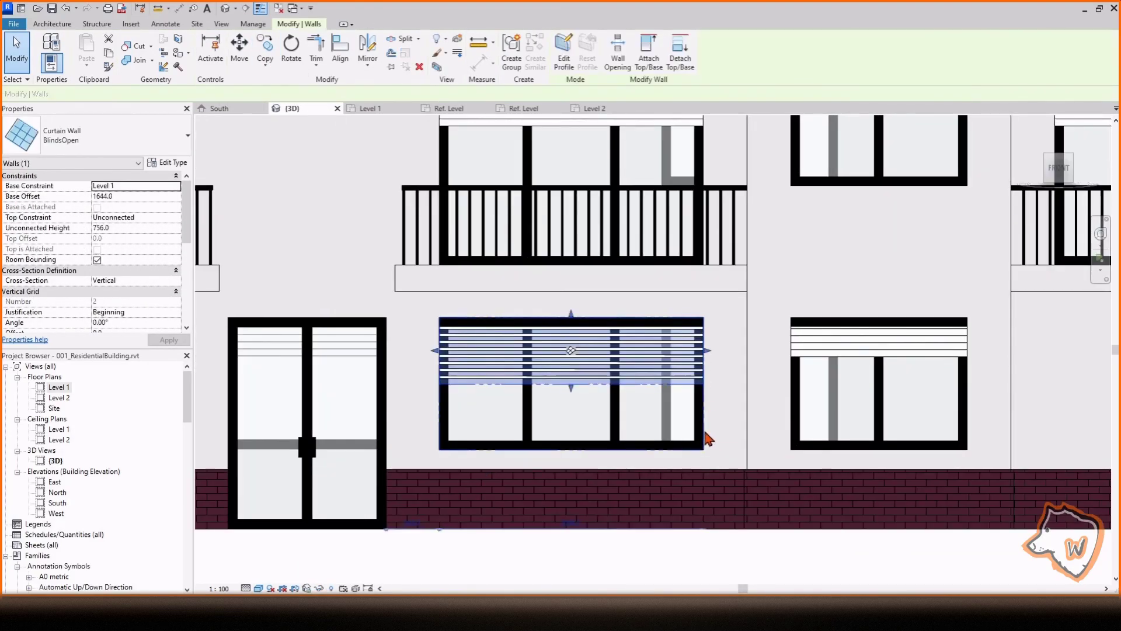
pyautogui.keyDown('ctrl'); pyautogui.click(708, 440); pyautogui.keyUp('ctrl')
pyautogui.scroll(-2, 418, 419)
pyautogui.press('Escape')
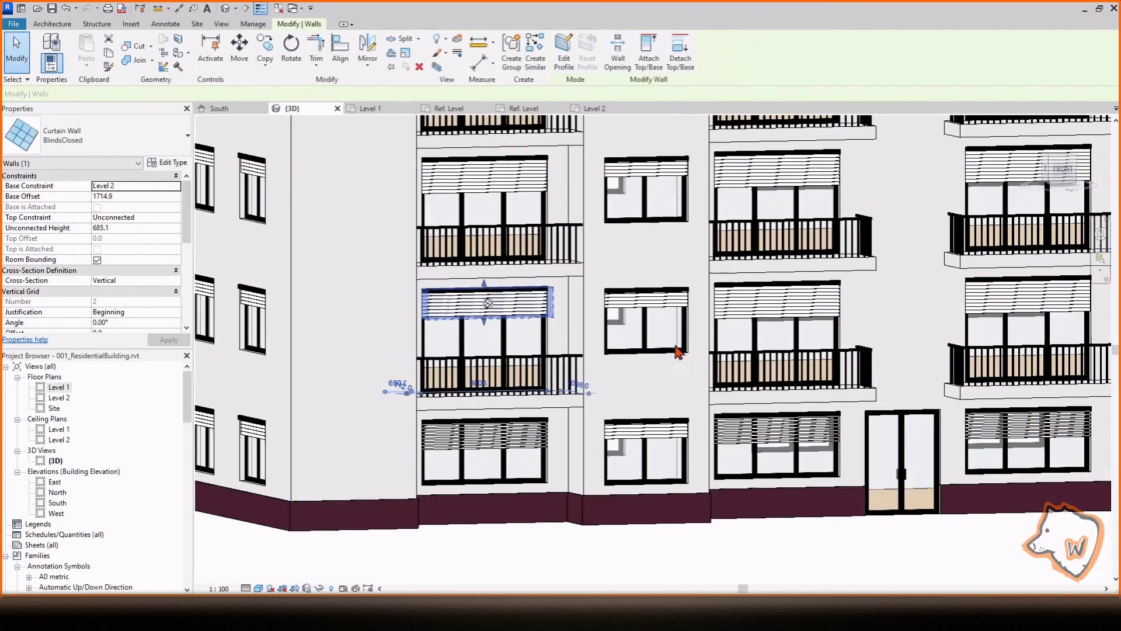
# Stretch the Level 2 balcony window's blinds beside the entrance door down to about 1400 mm high and change their type to BlindsOpen
pyautogui.scroll(2, 923, 311)
pyautogui.click(666, 315)
pyautogui.moveTo(666, 334); pyautogui.dragTo(665, 372)
pyautogui.click(135, 146)
pyautogui.click(58, 202)
pyautogui.scroll(-1, 321, 550)
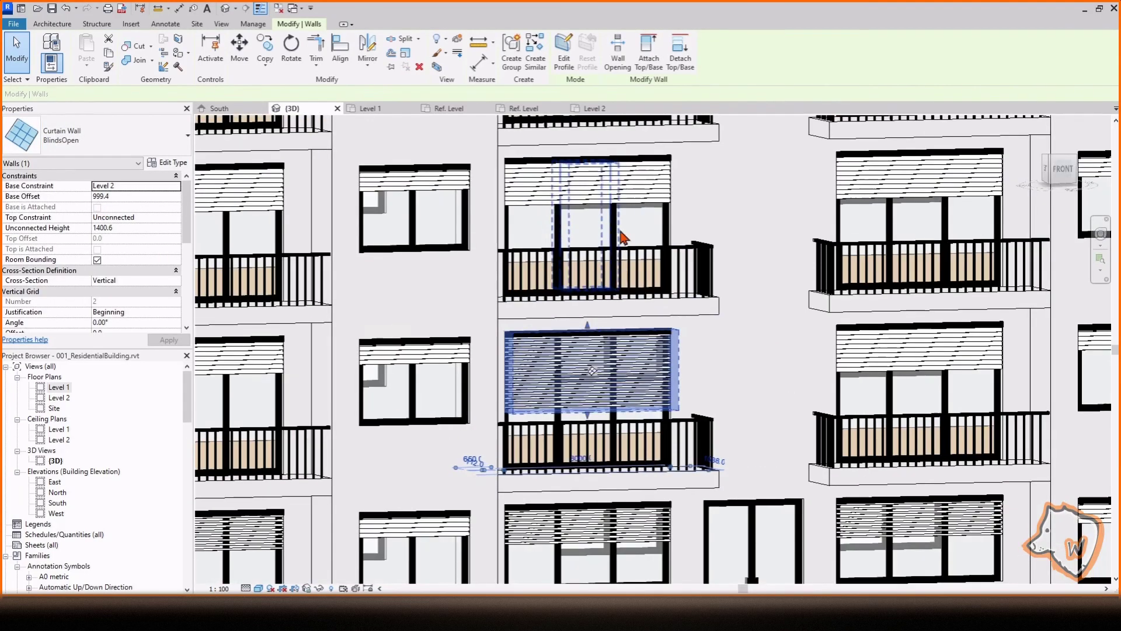